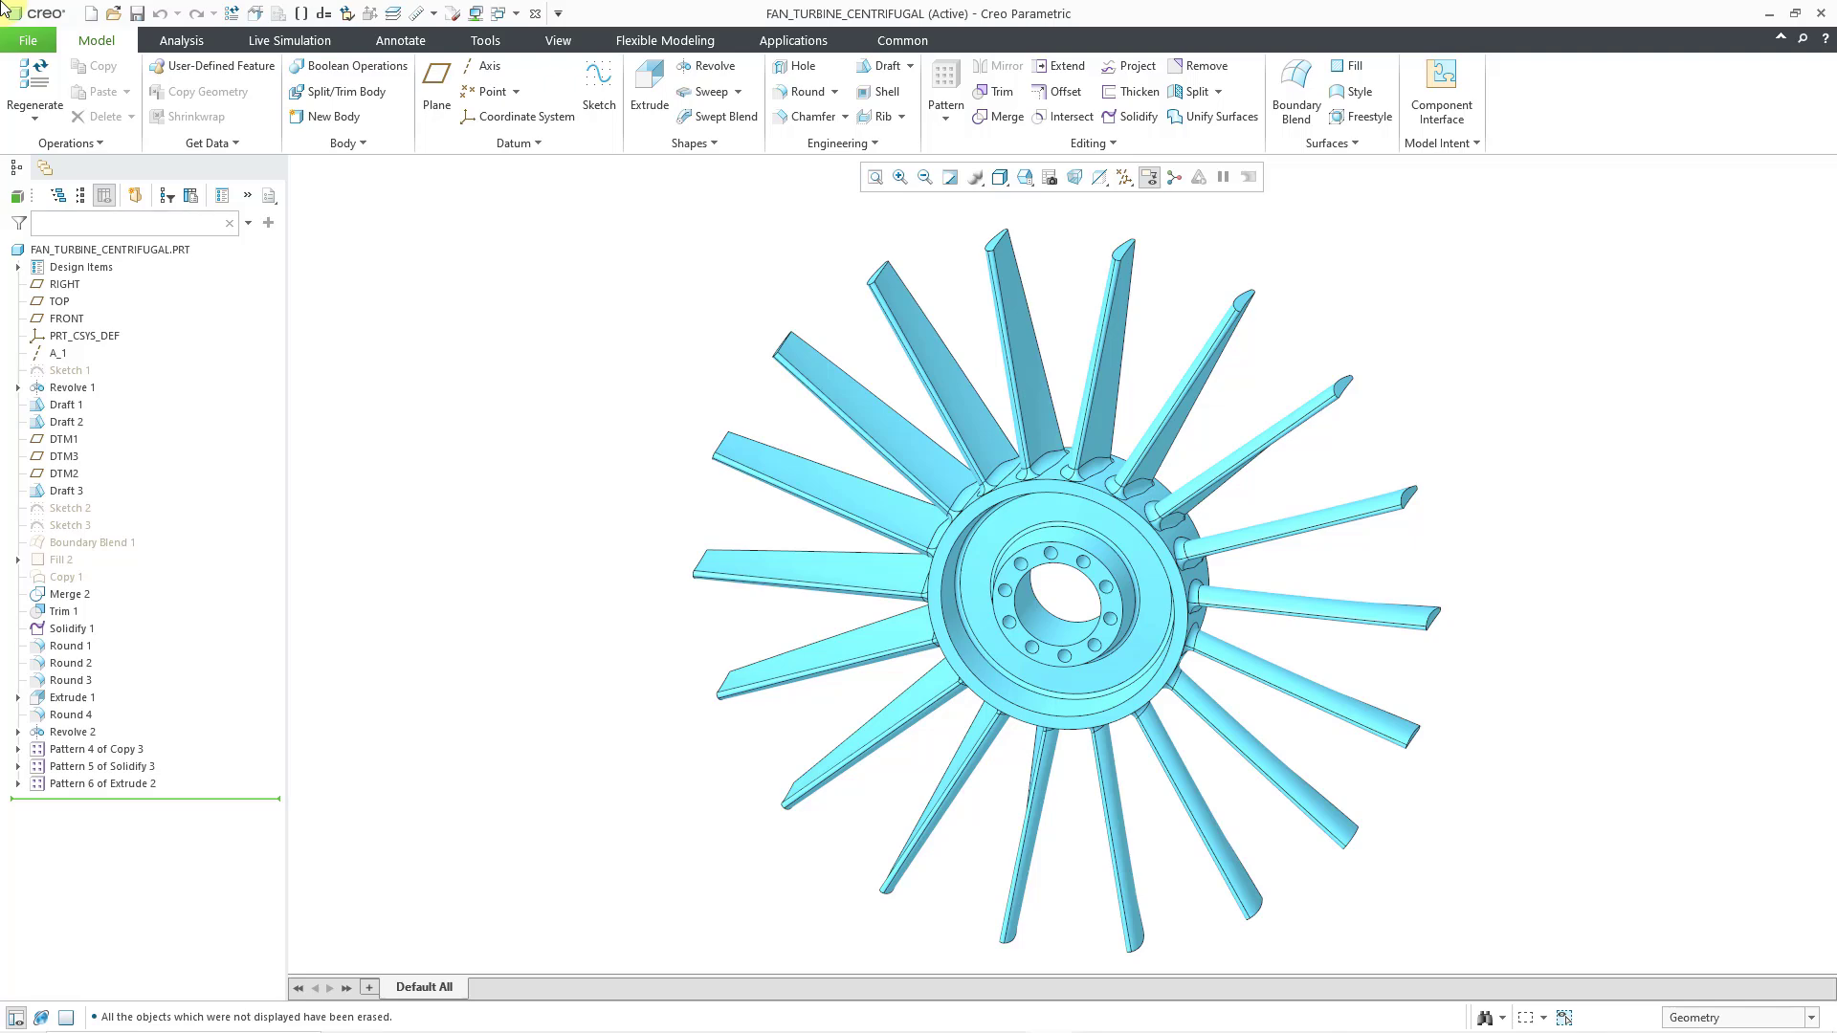
Expand Design Items and then Materials in the model tree to reveal TIALLY.
left_click(19, 267)
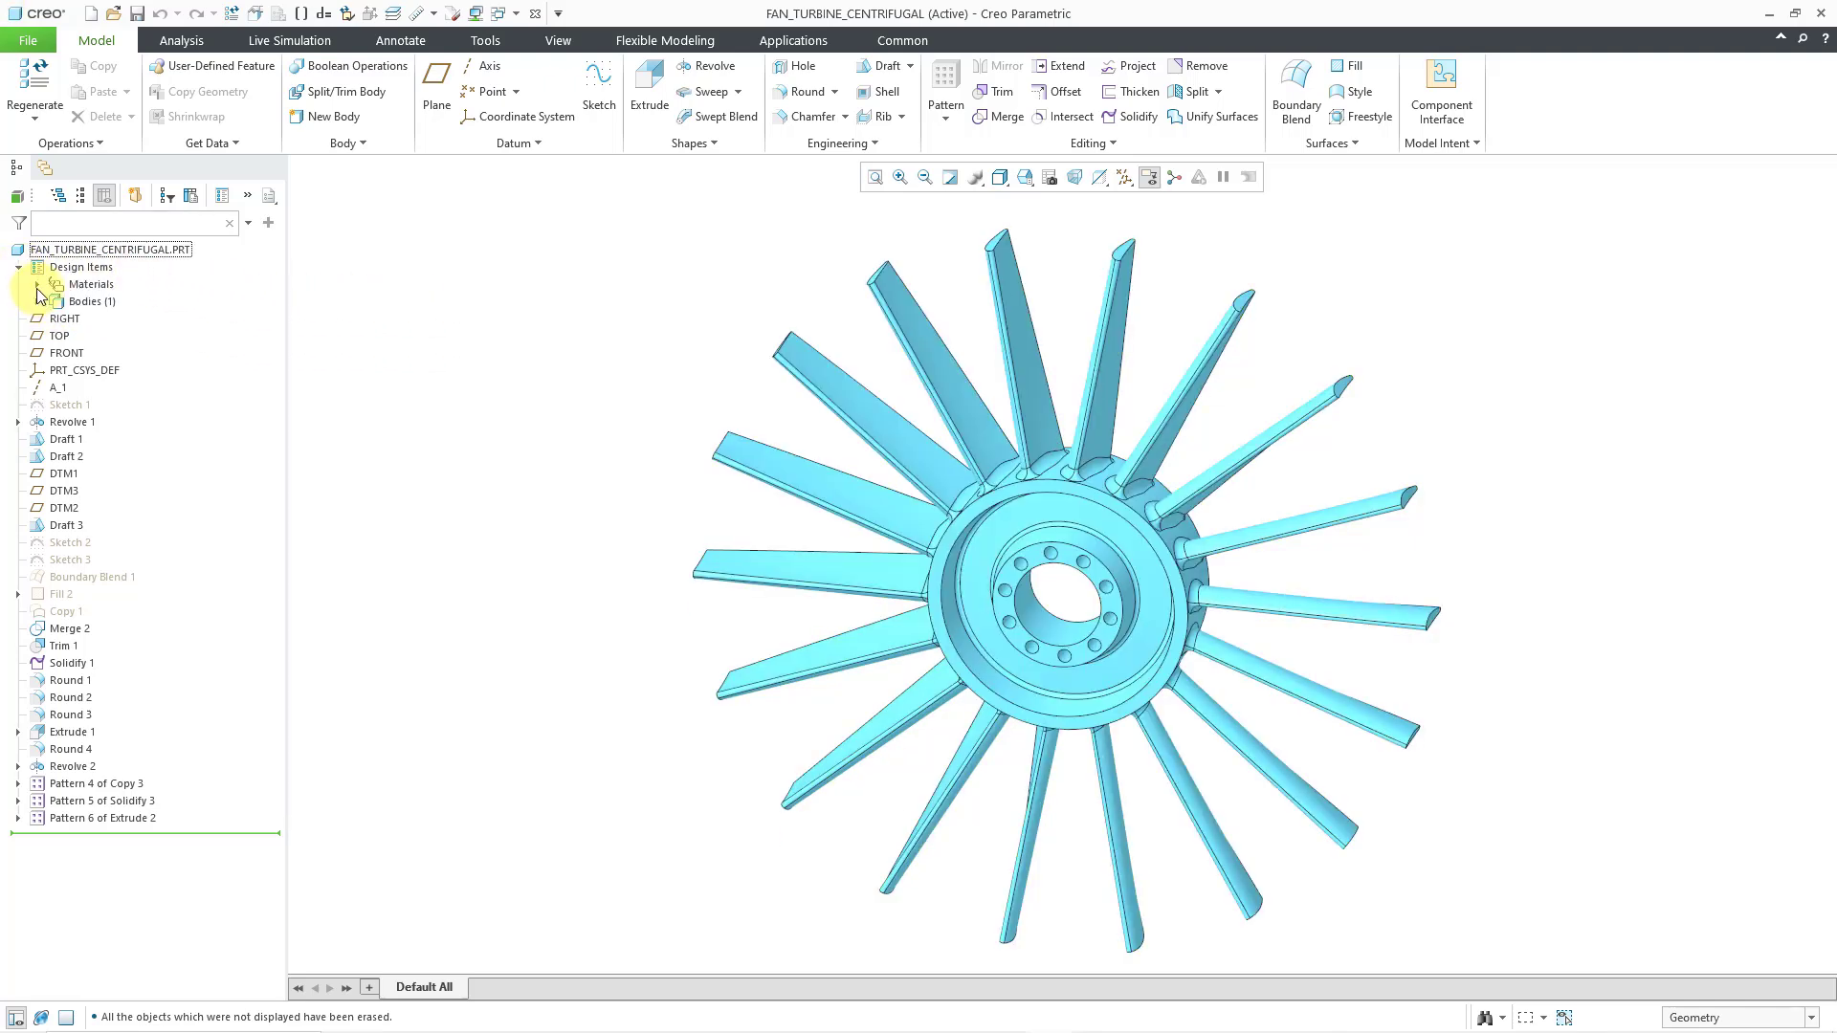
left_click(37, 285)
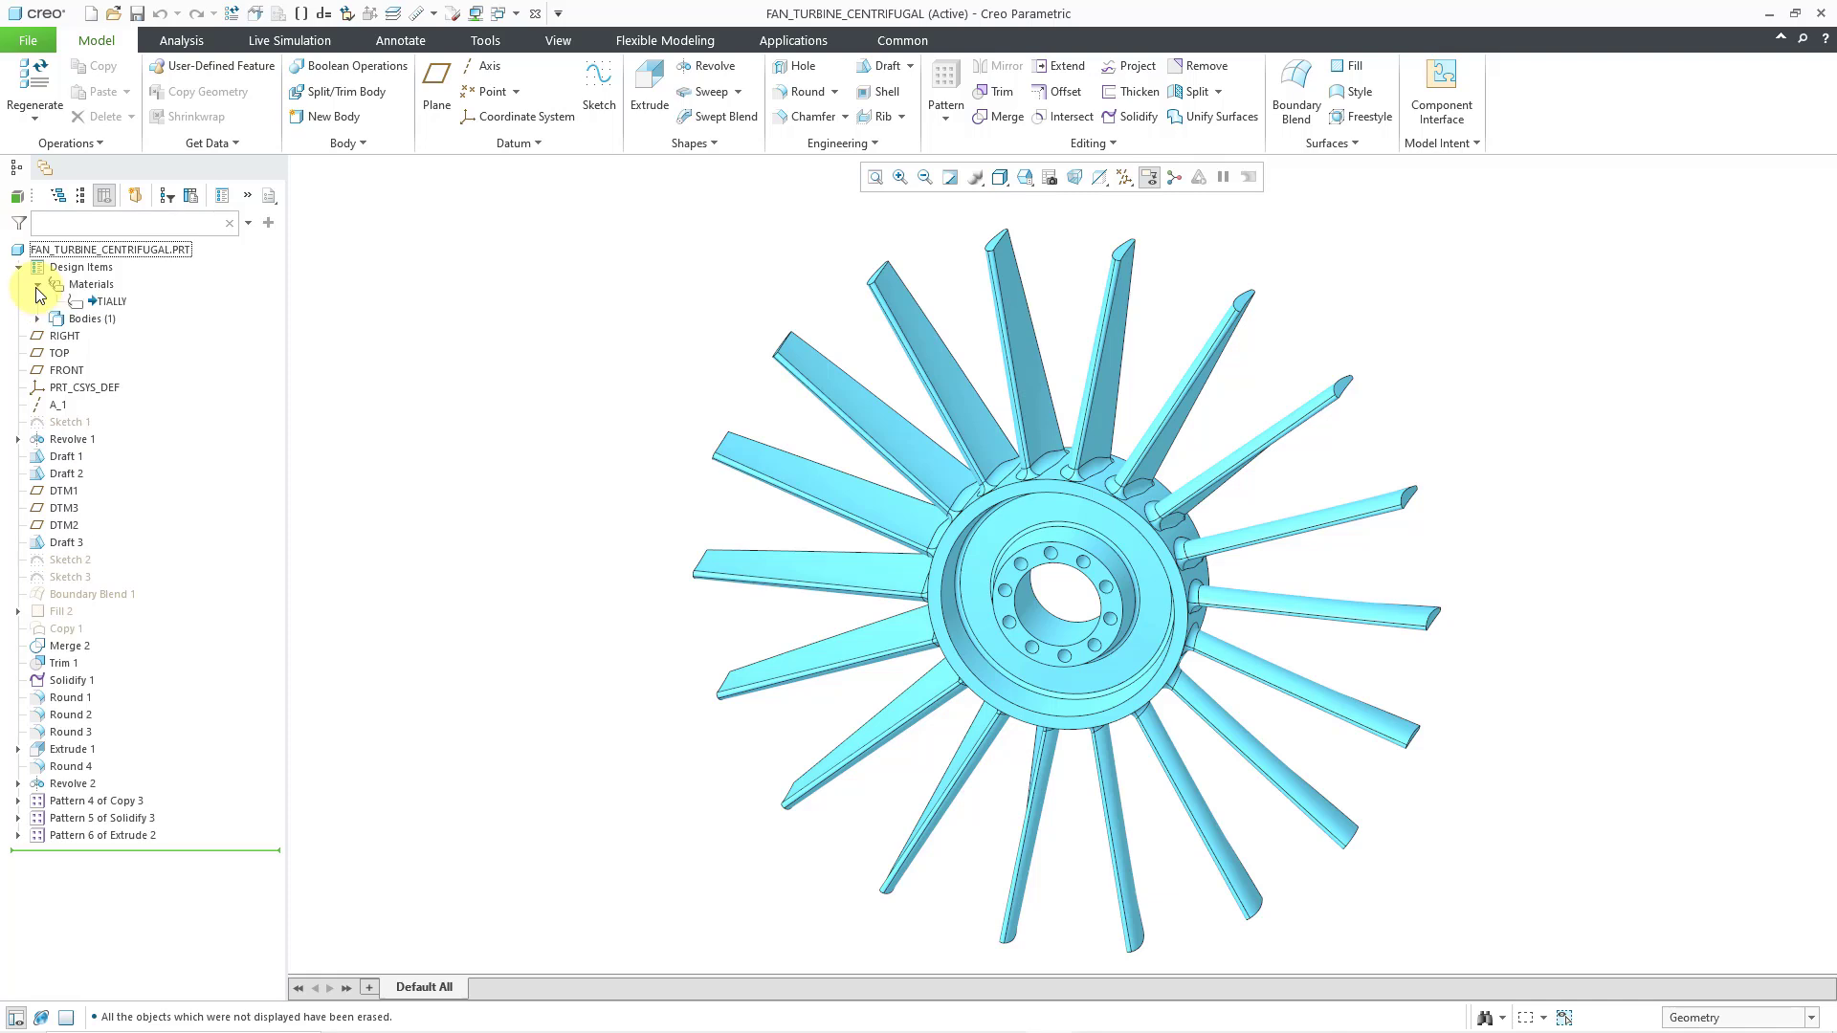
Edit TIALLY's definition to give it a tensile yield stress of 240 MPa.
right_click(114, 305)
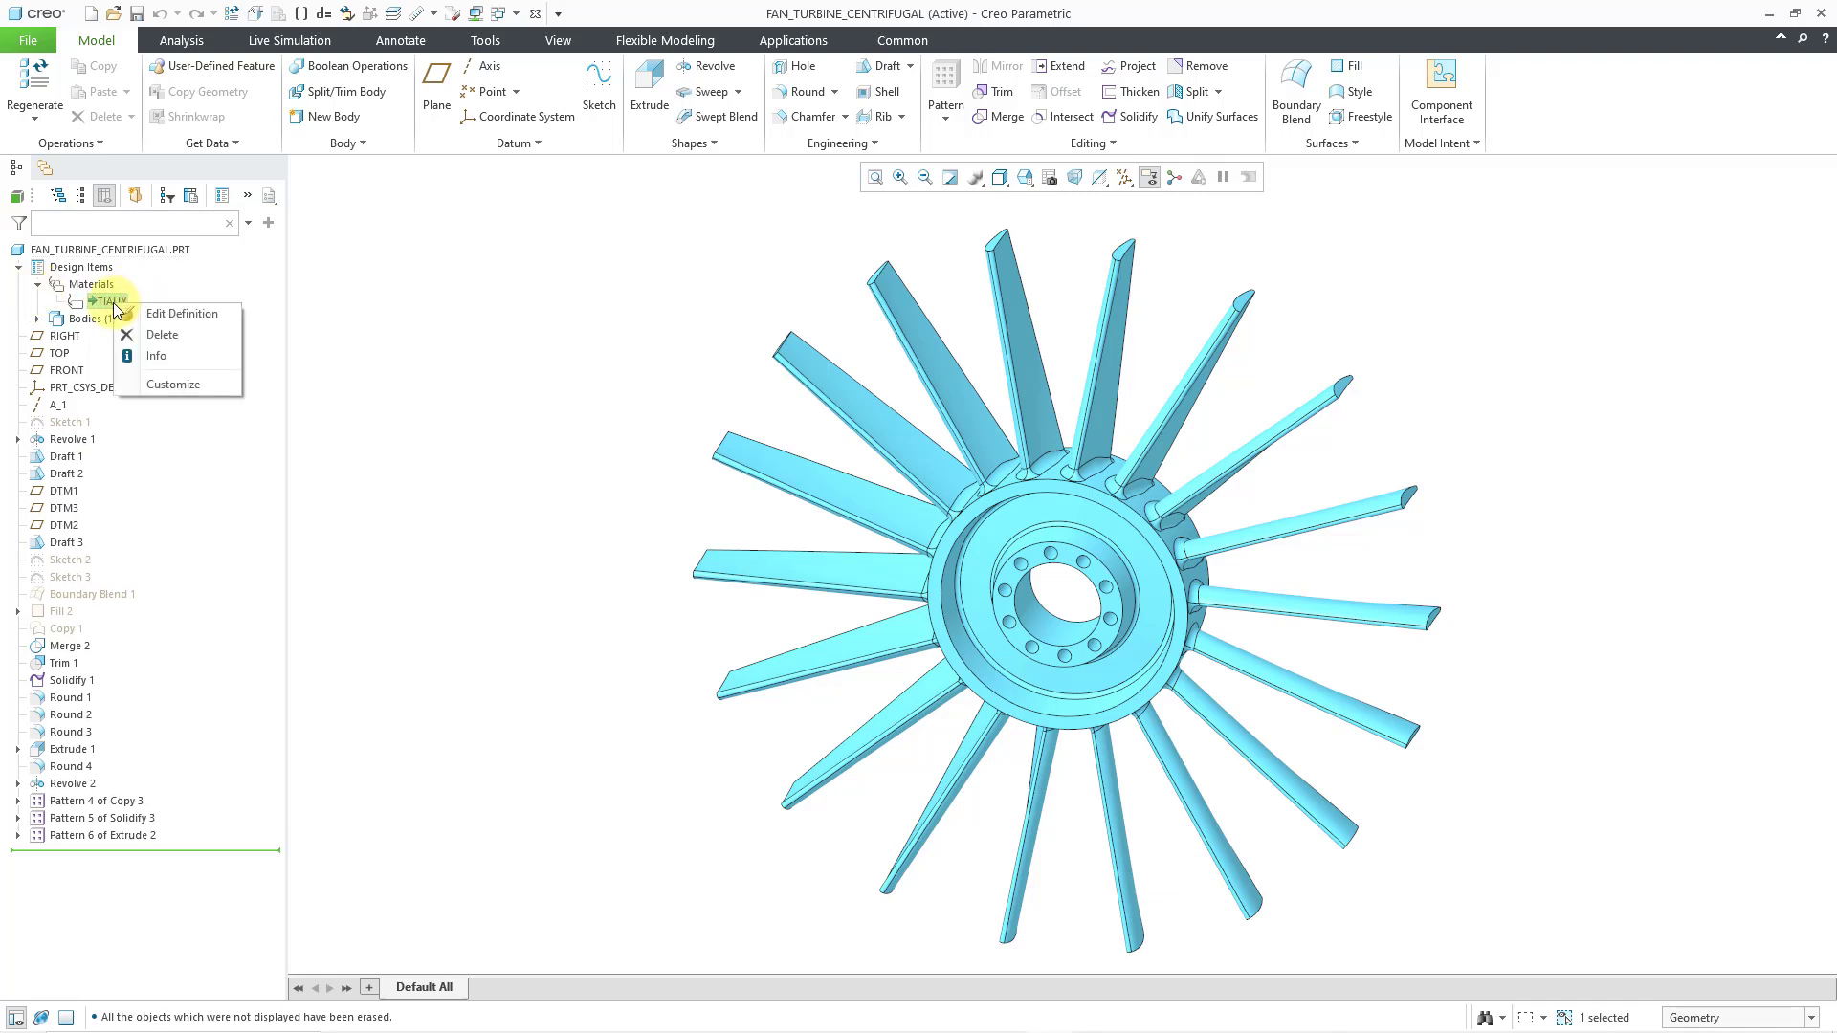
left_click(198, 312)
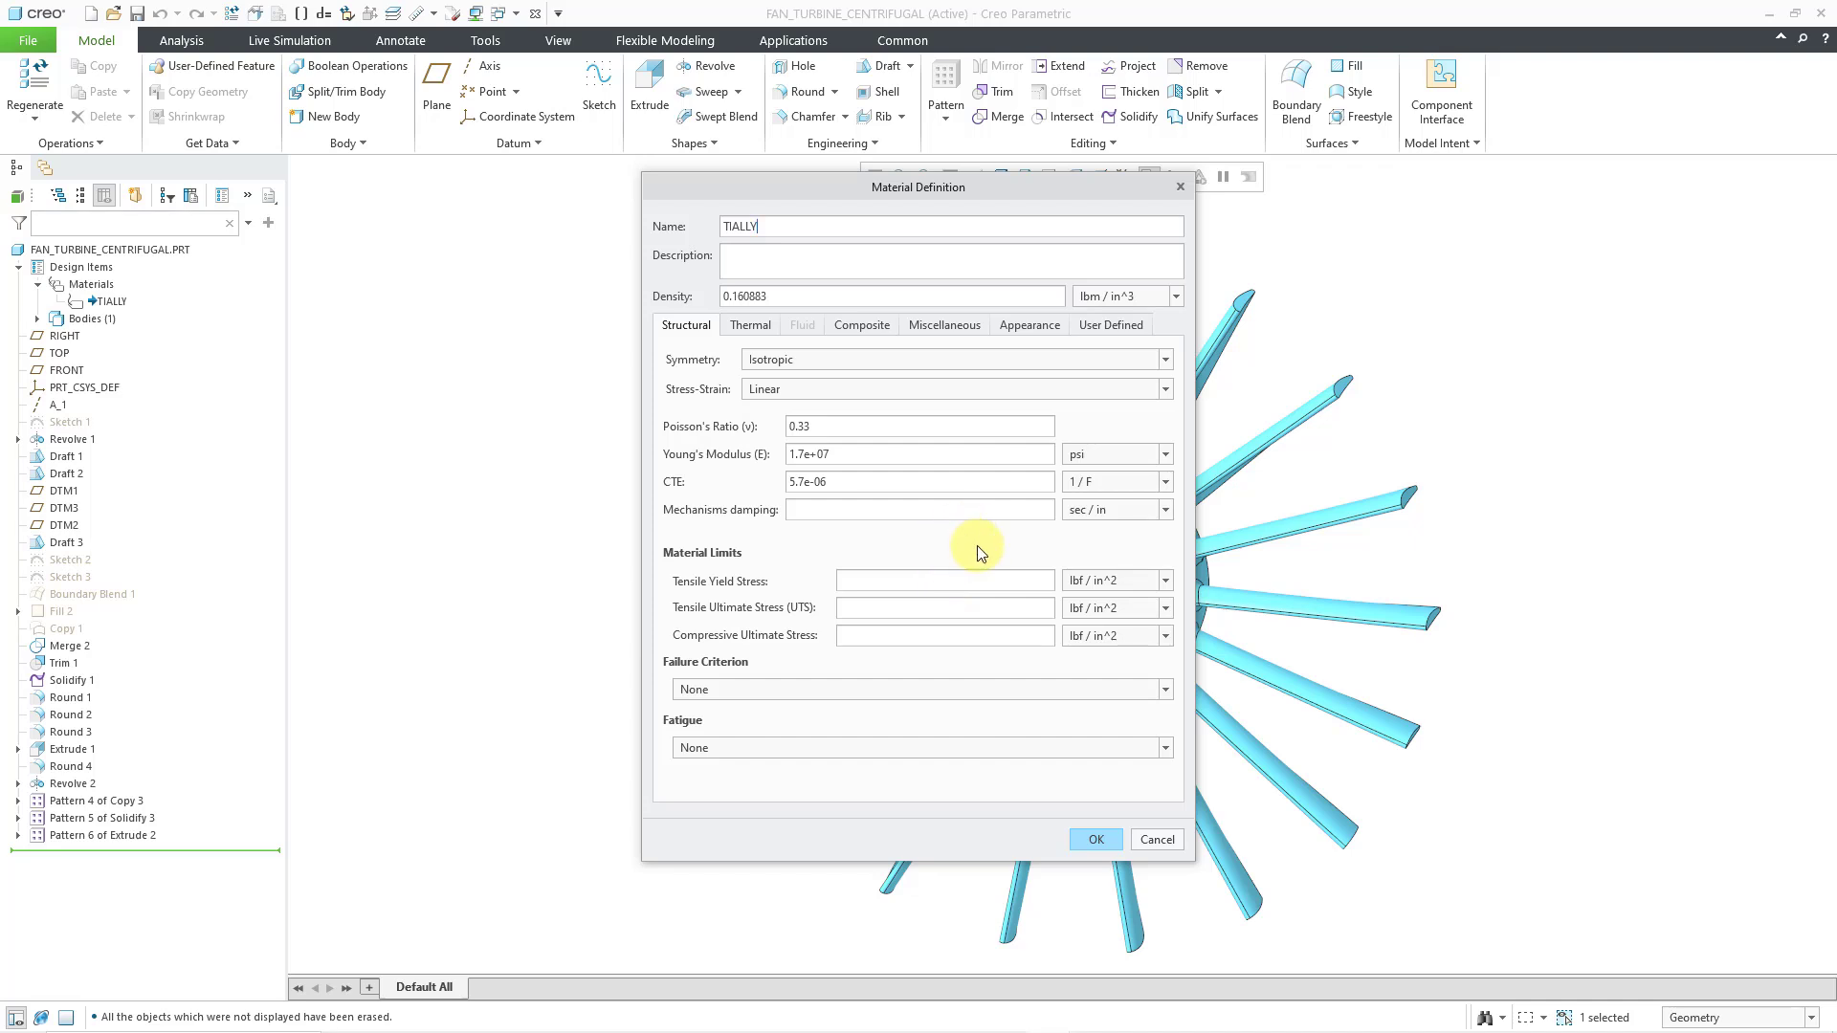
left_click(1165, 580)
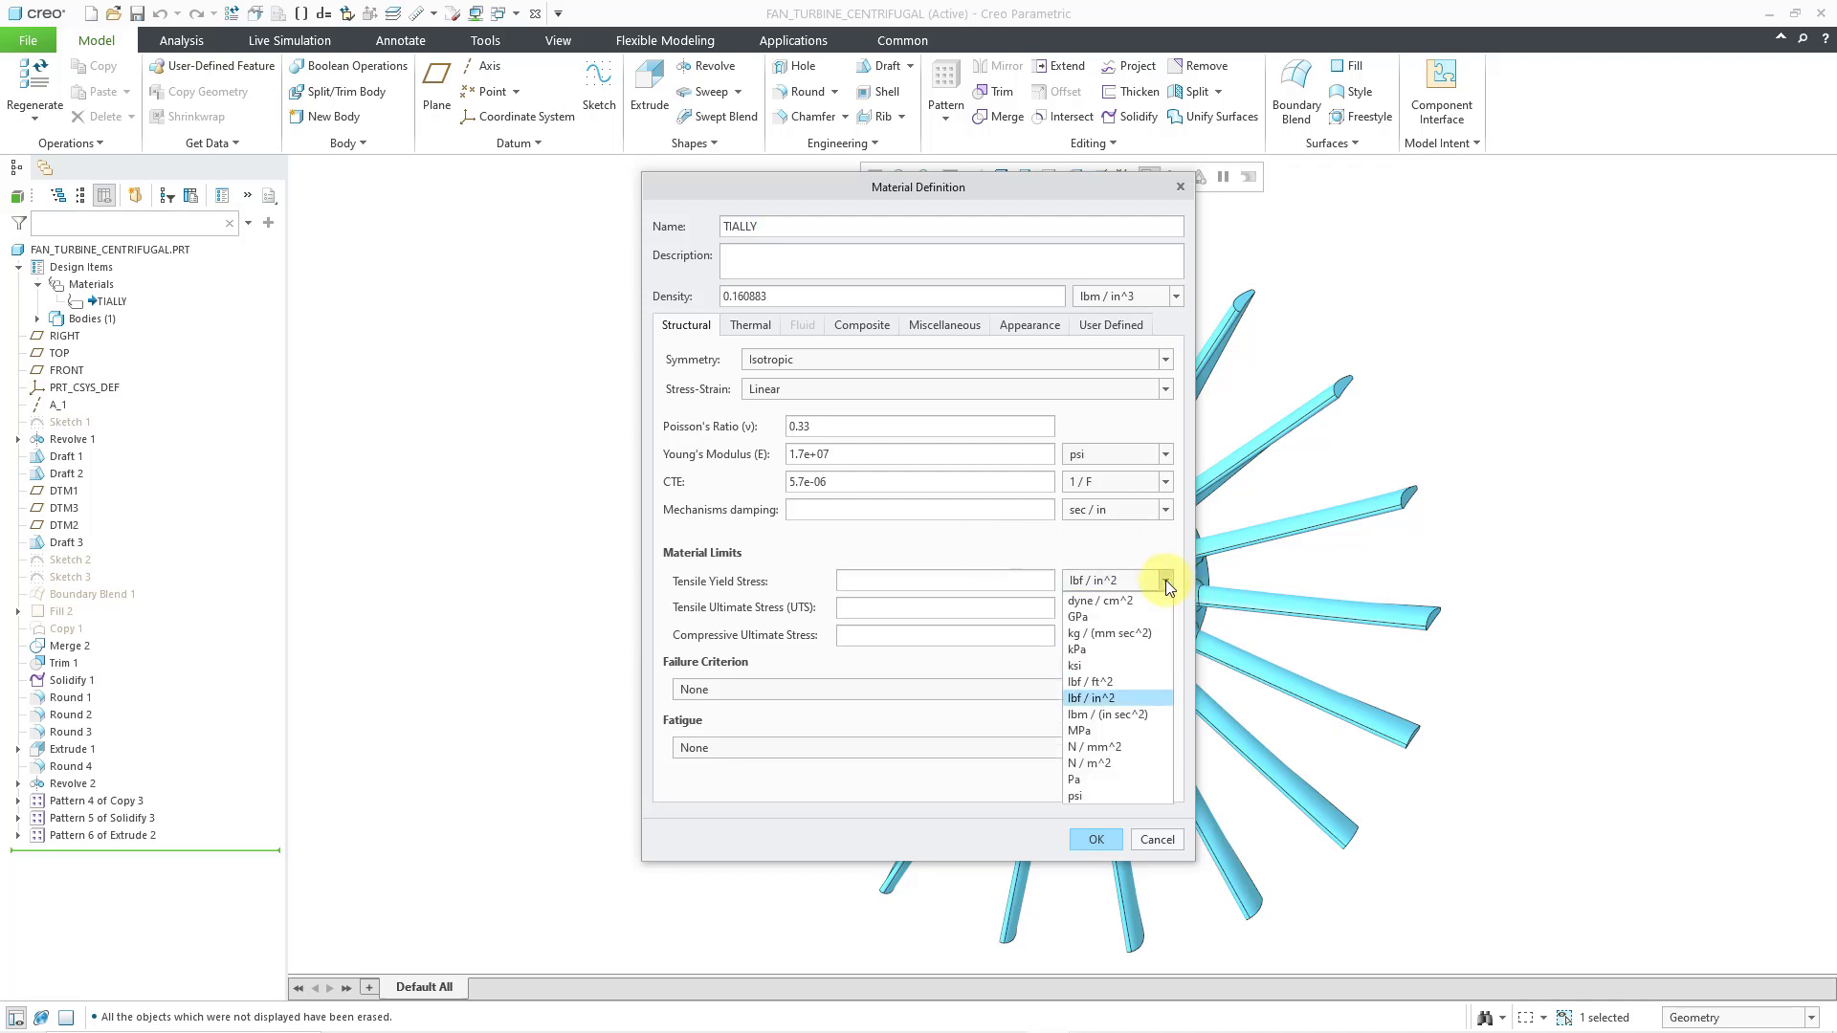
left_click(1114, 733)
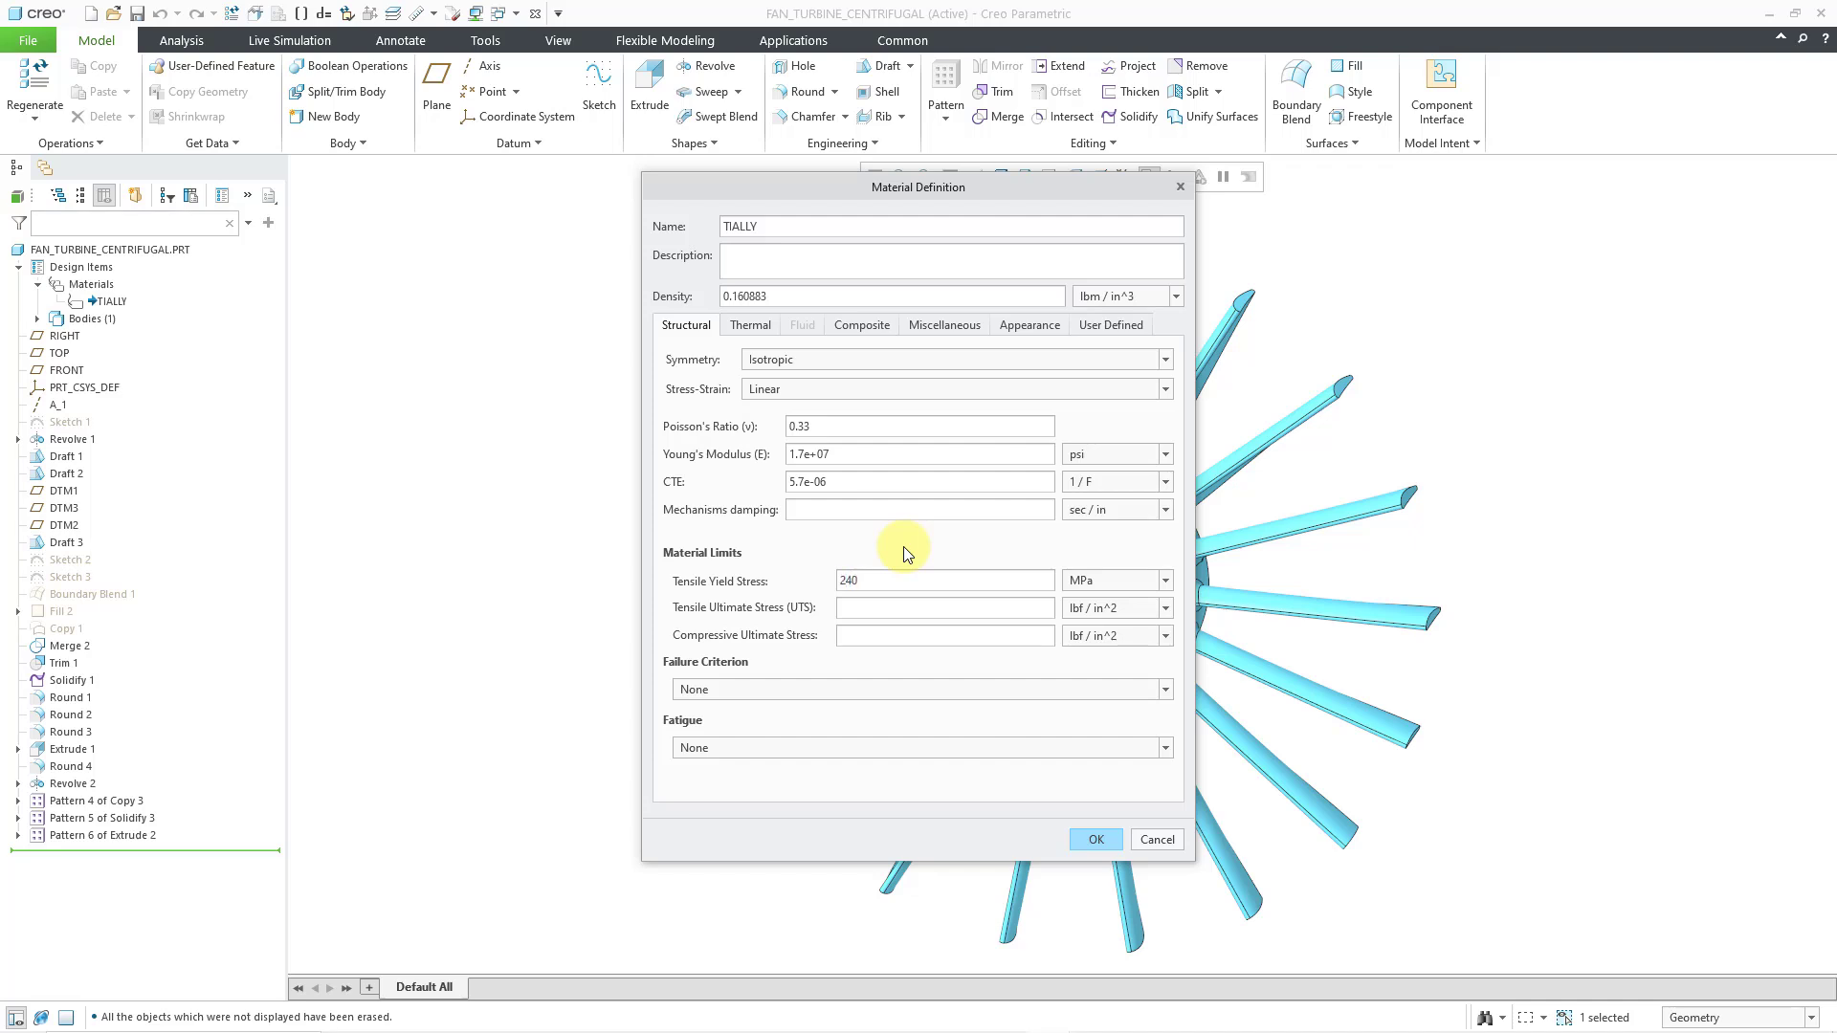
left_click(1096, 840)
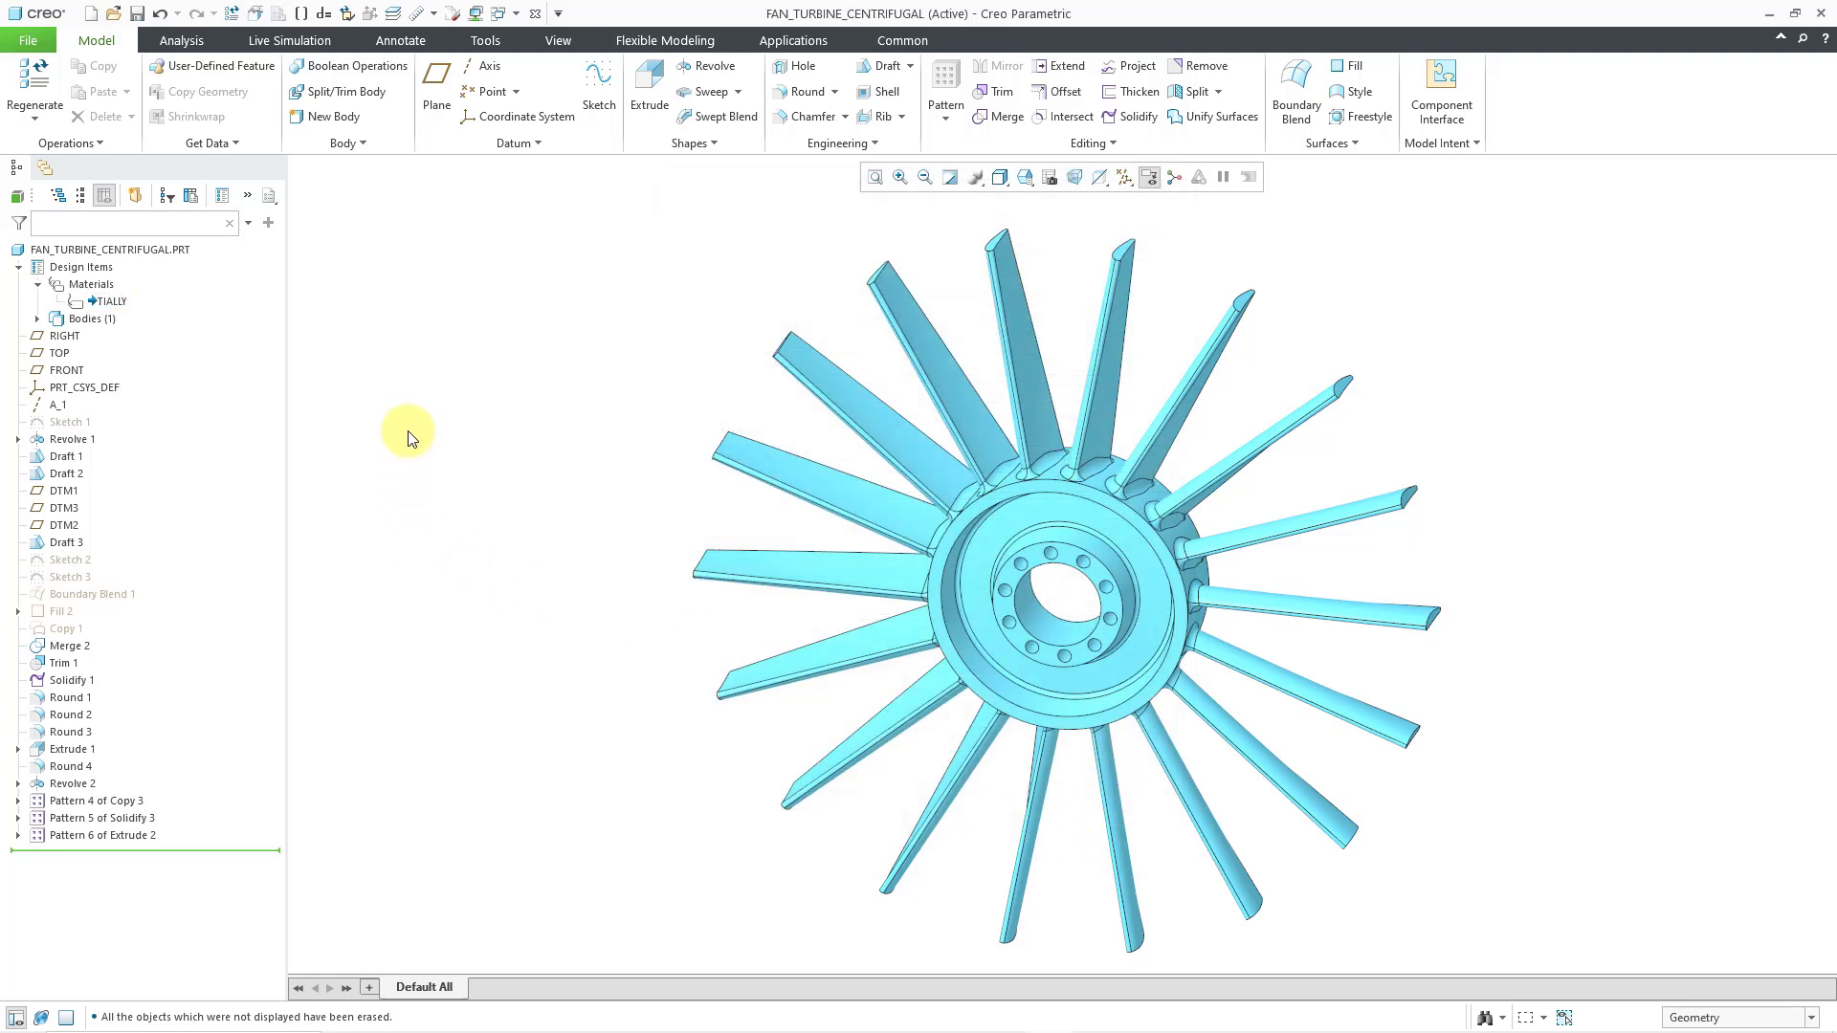
Launch Creo Simulate and assign the TIALLY material to the part through Material Assignment.
left_click(786, 40)
left_click(308, 96)
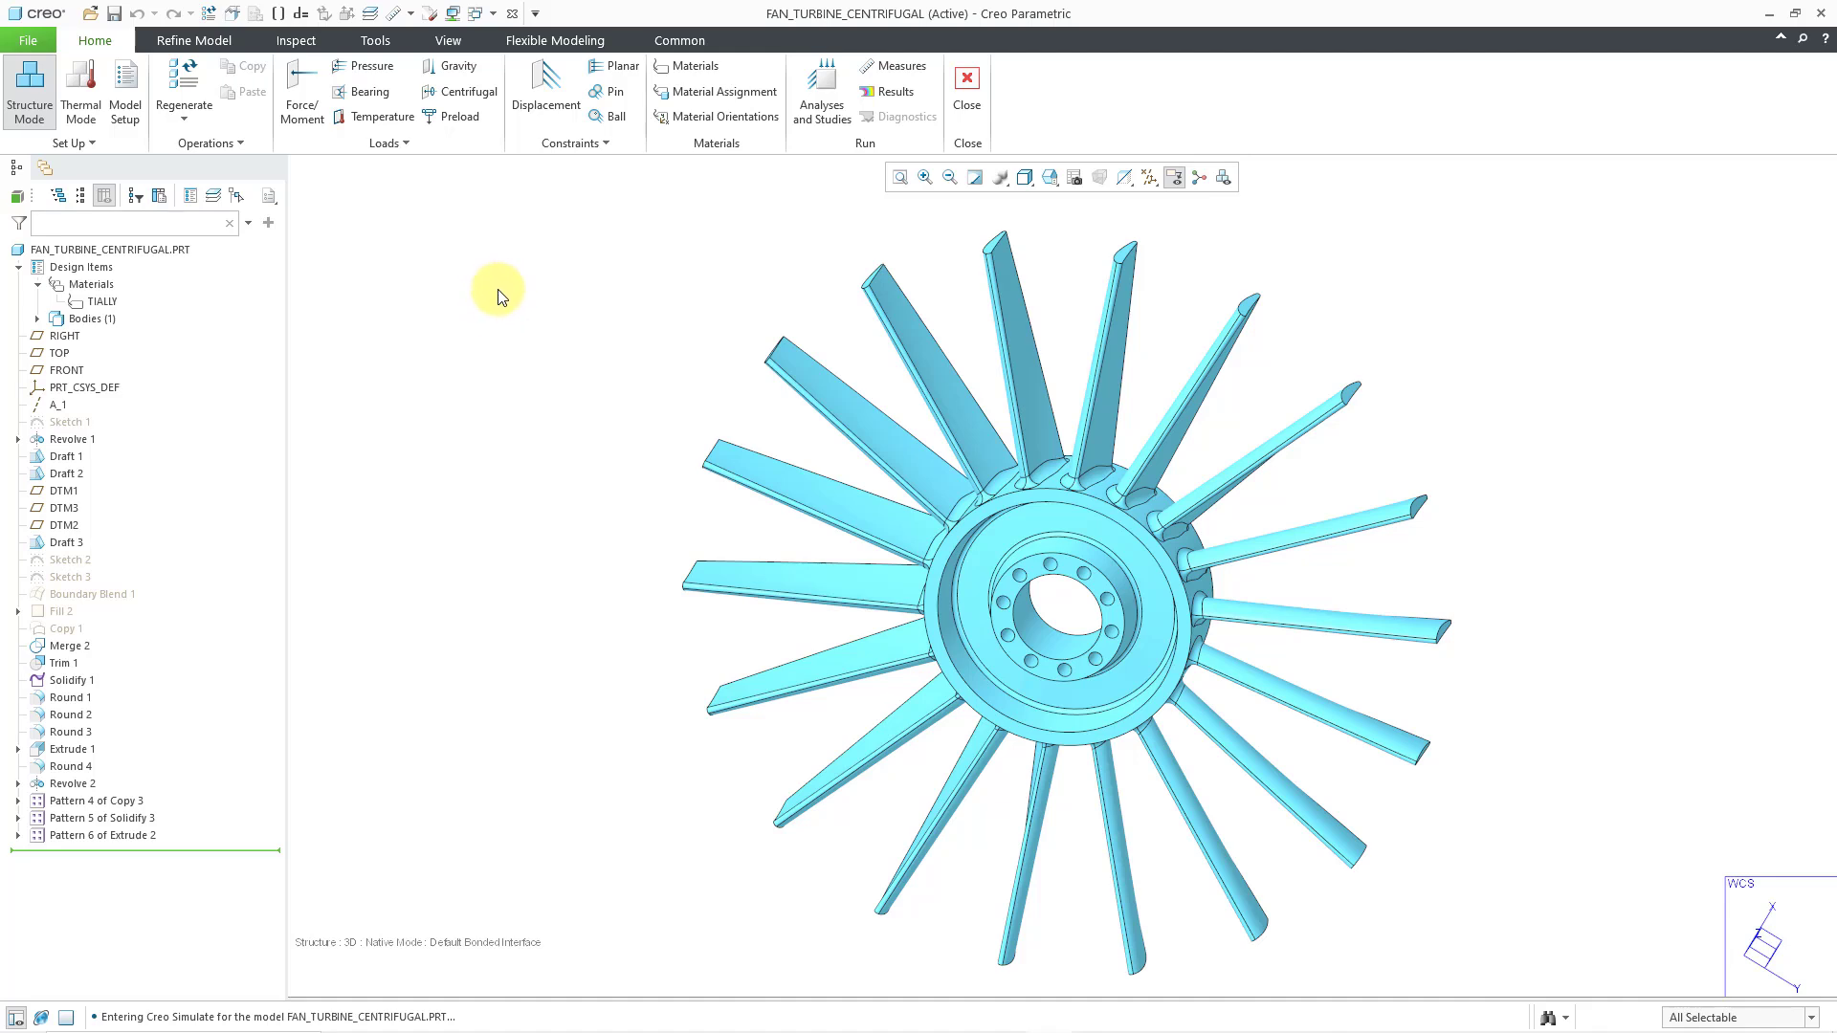
left_click(704, 101)
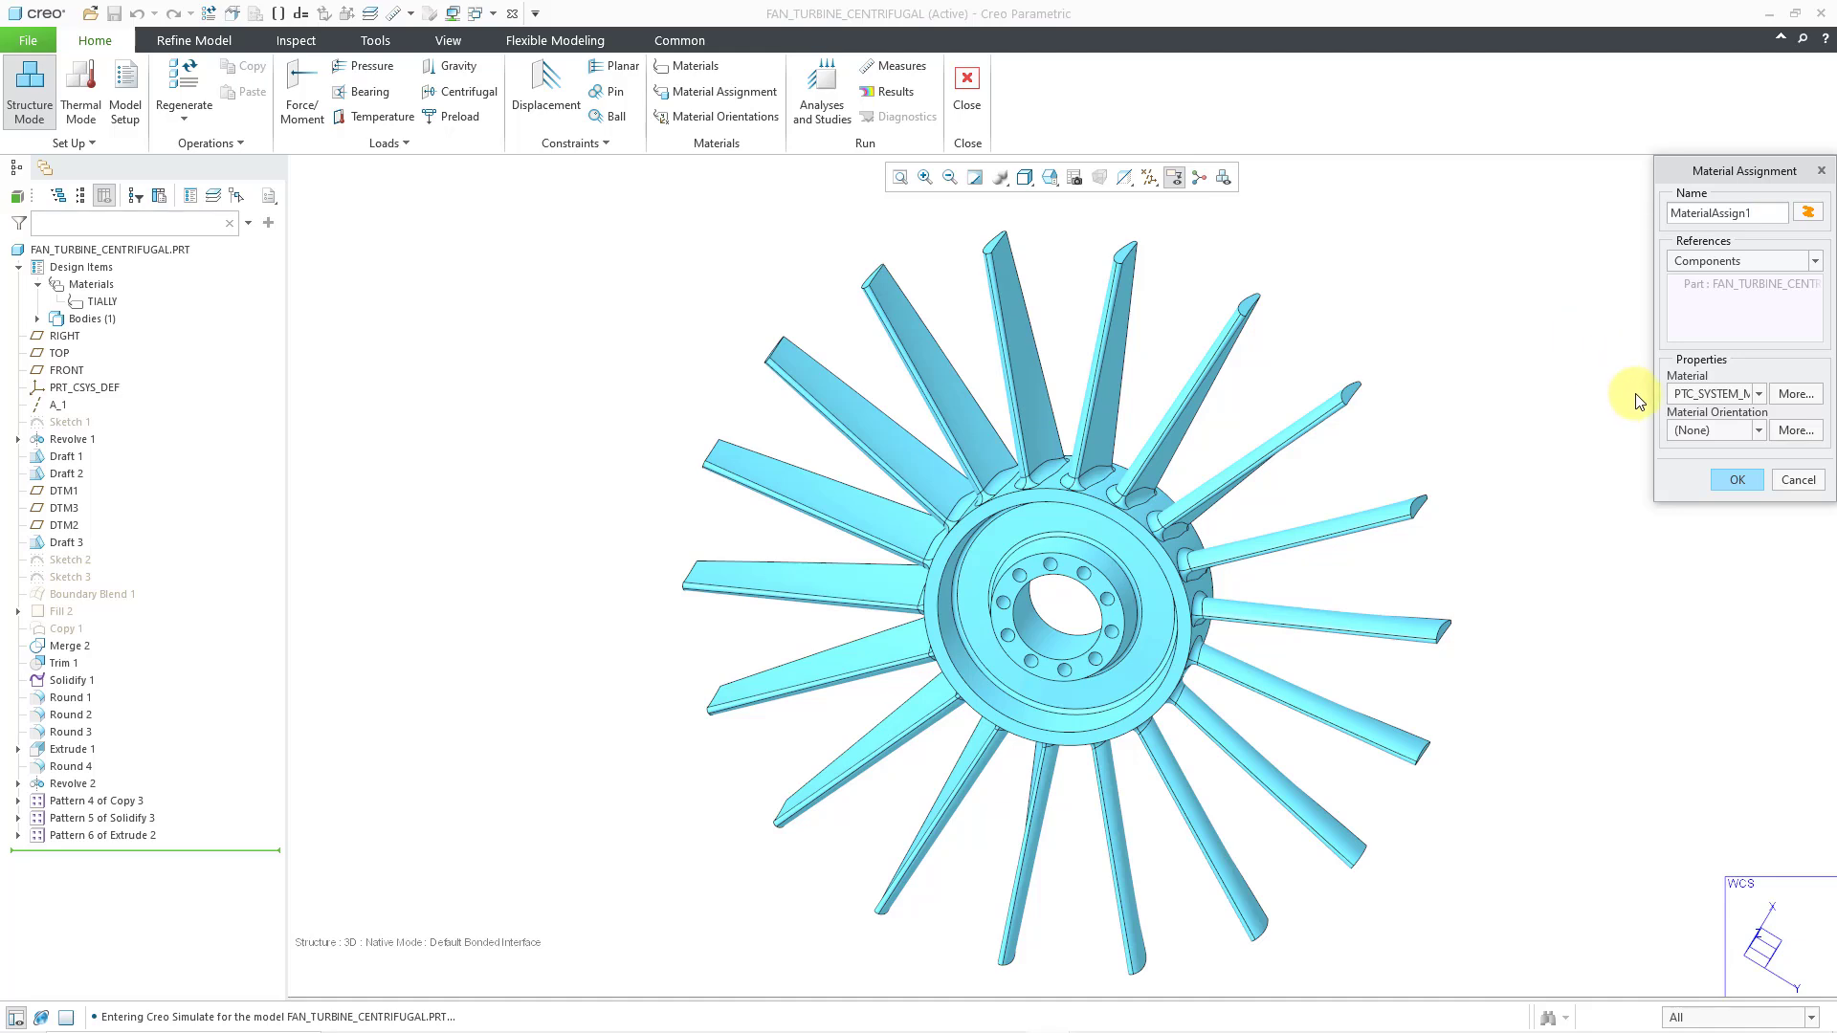
left_click_drag(1655, 399, 1539, 398)
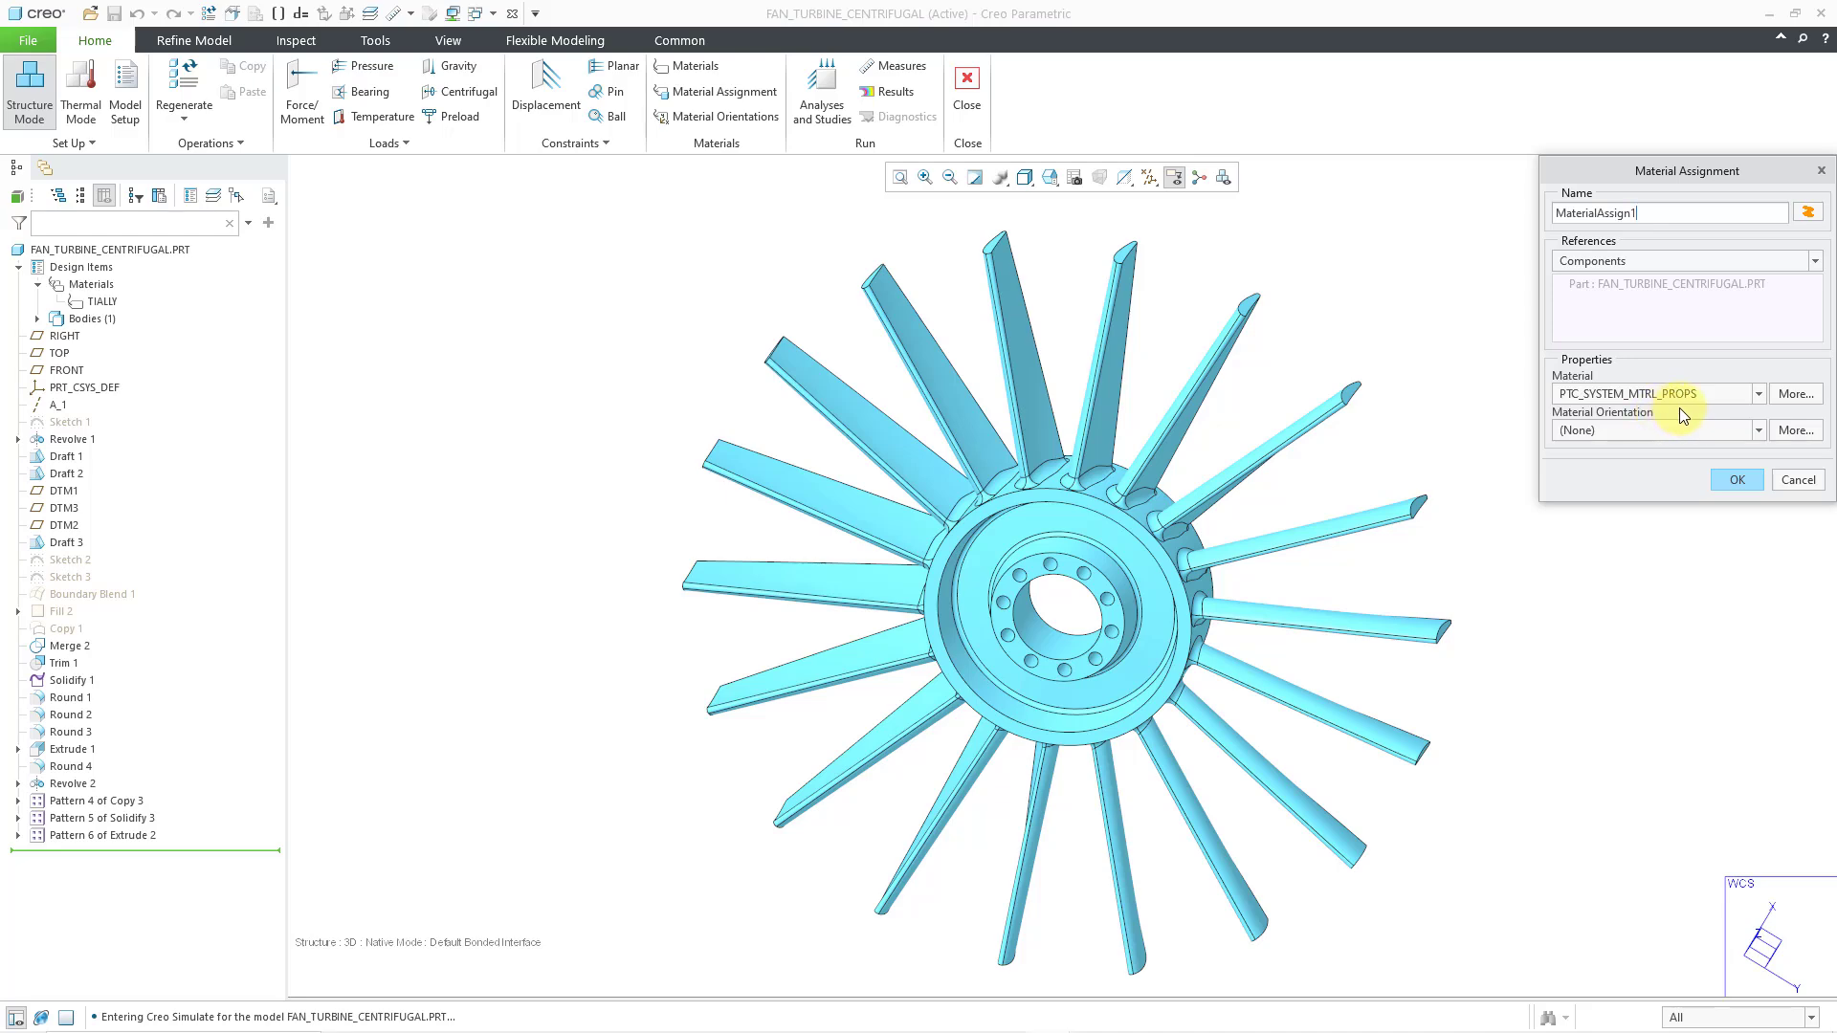
left_click(1789, 397)
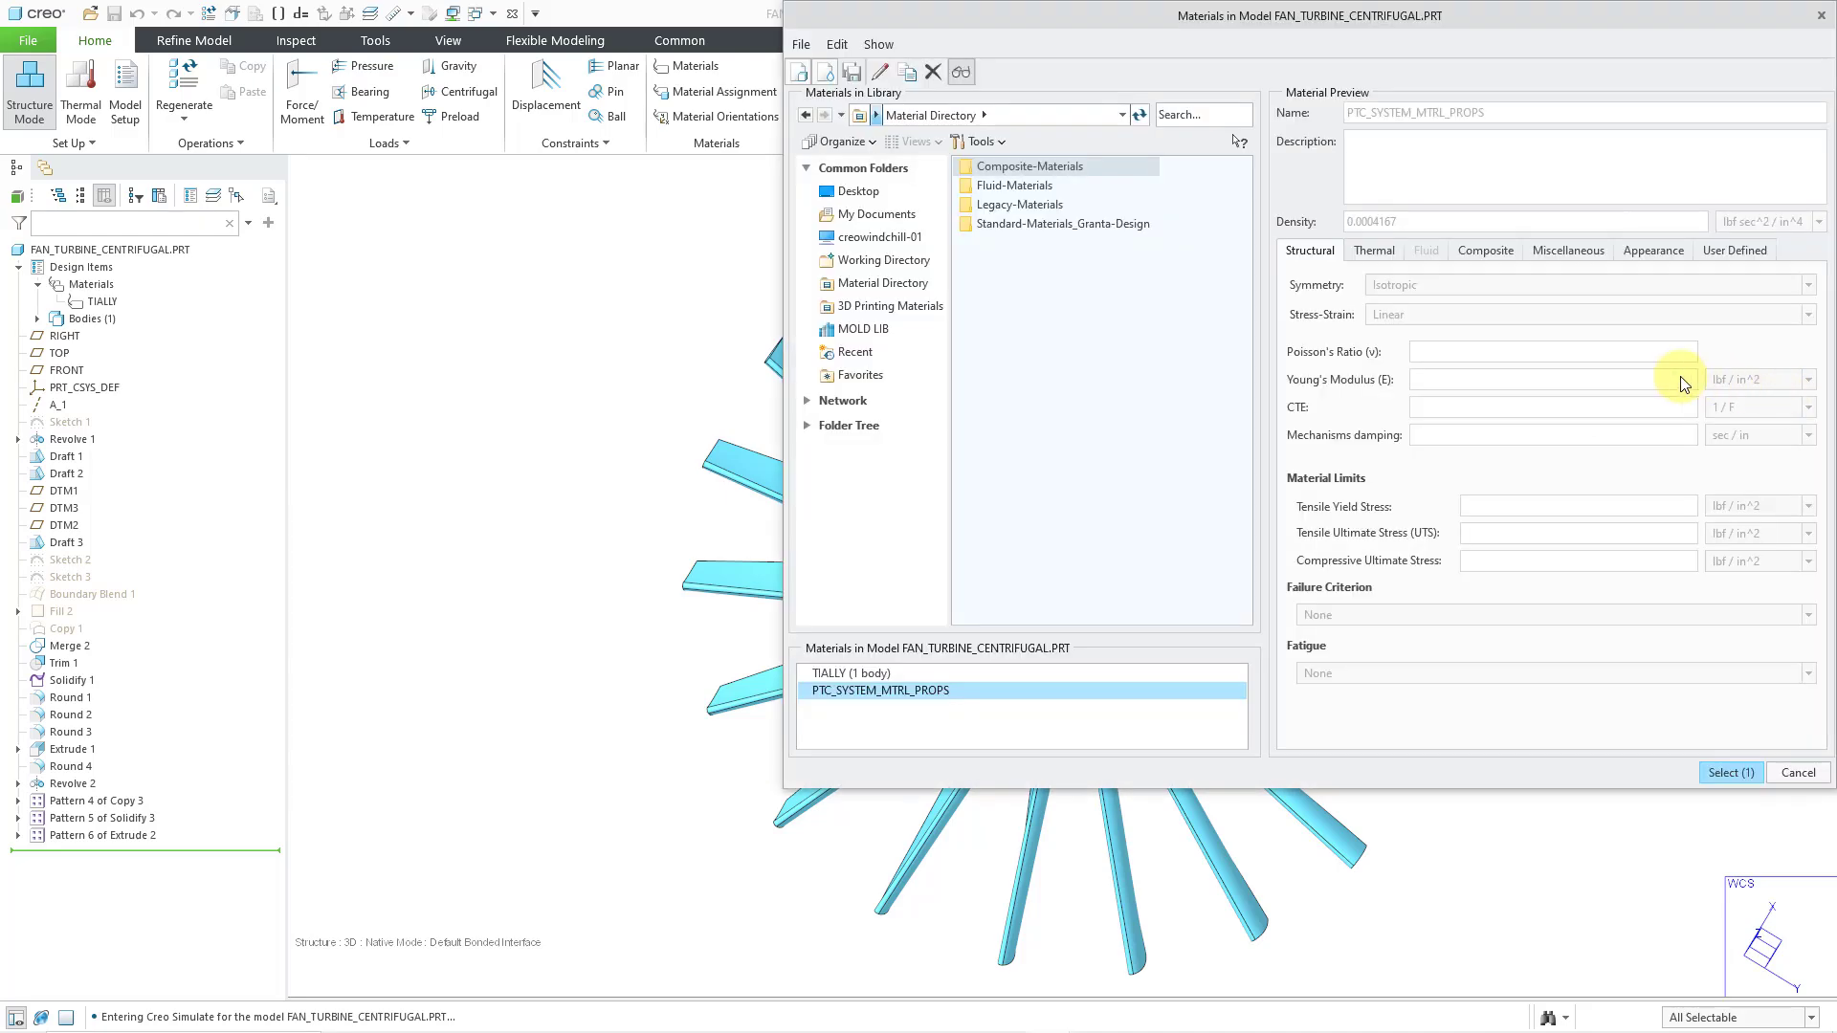
left_click(850, 676)
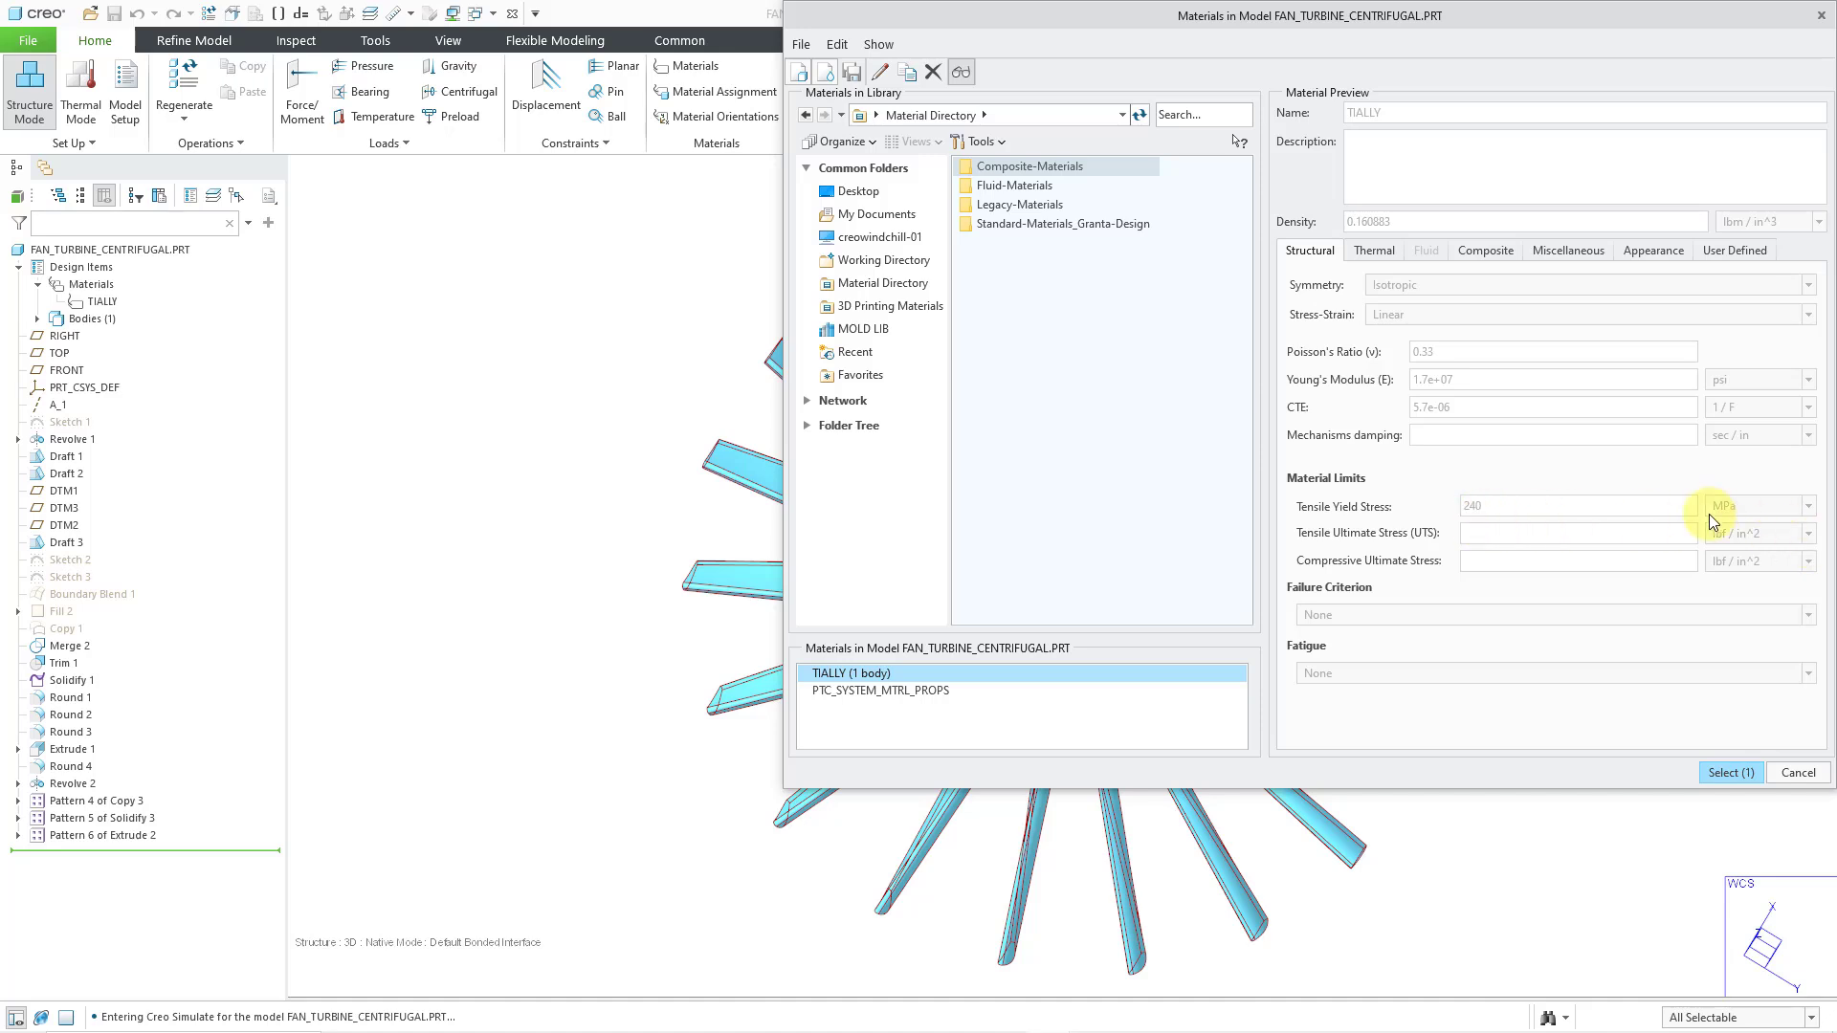
left_click(1720, 777)
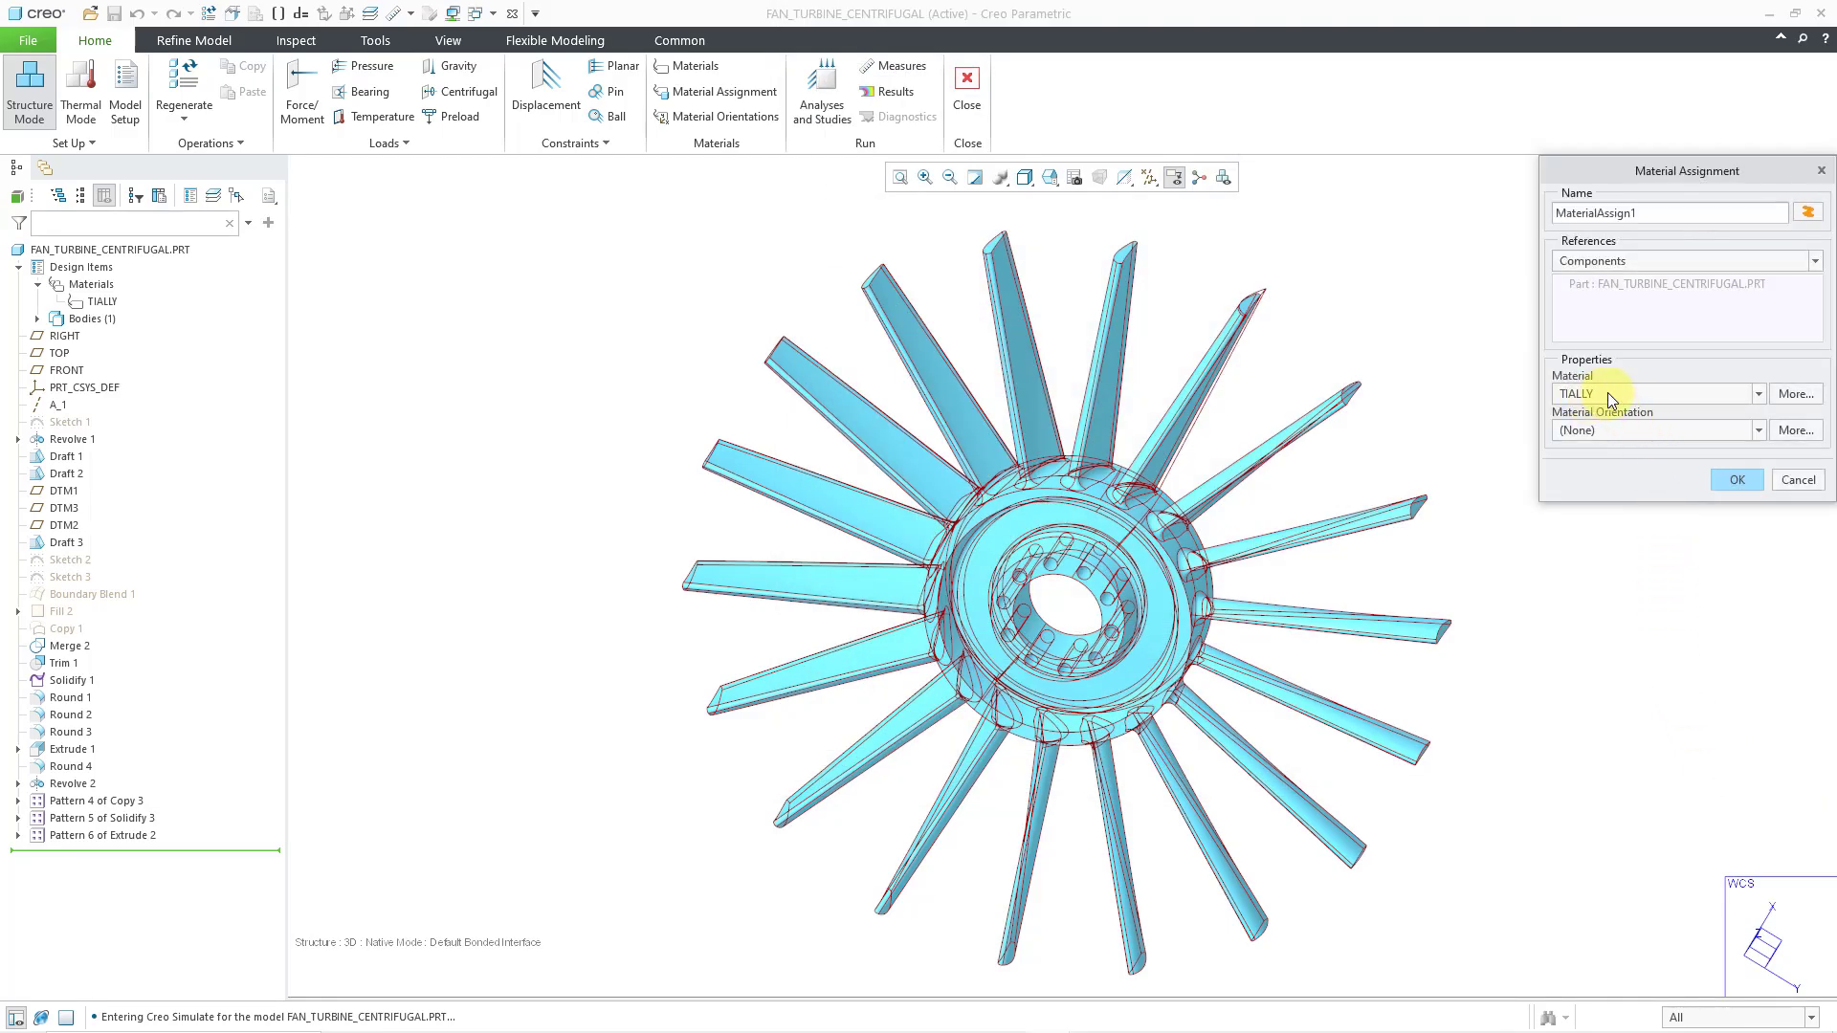
left_click(1735, 480)
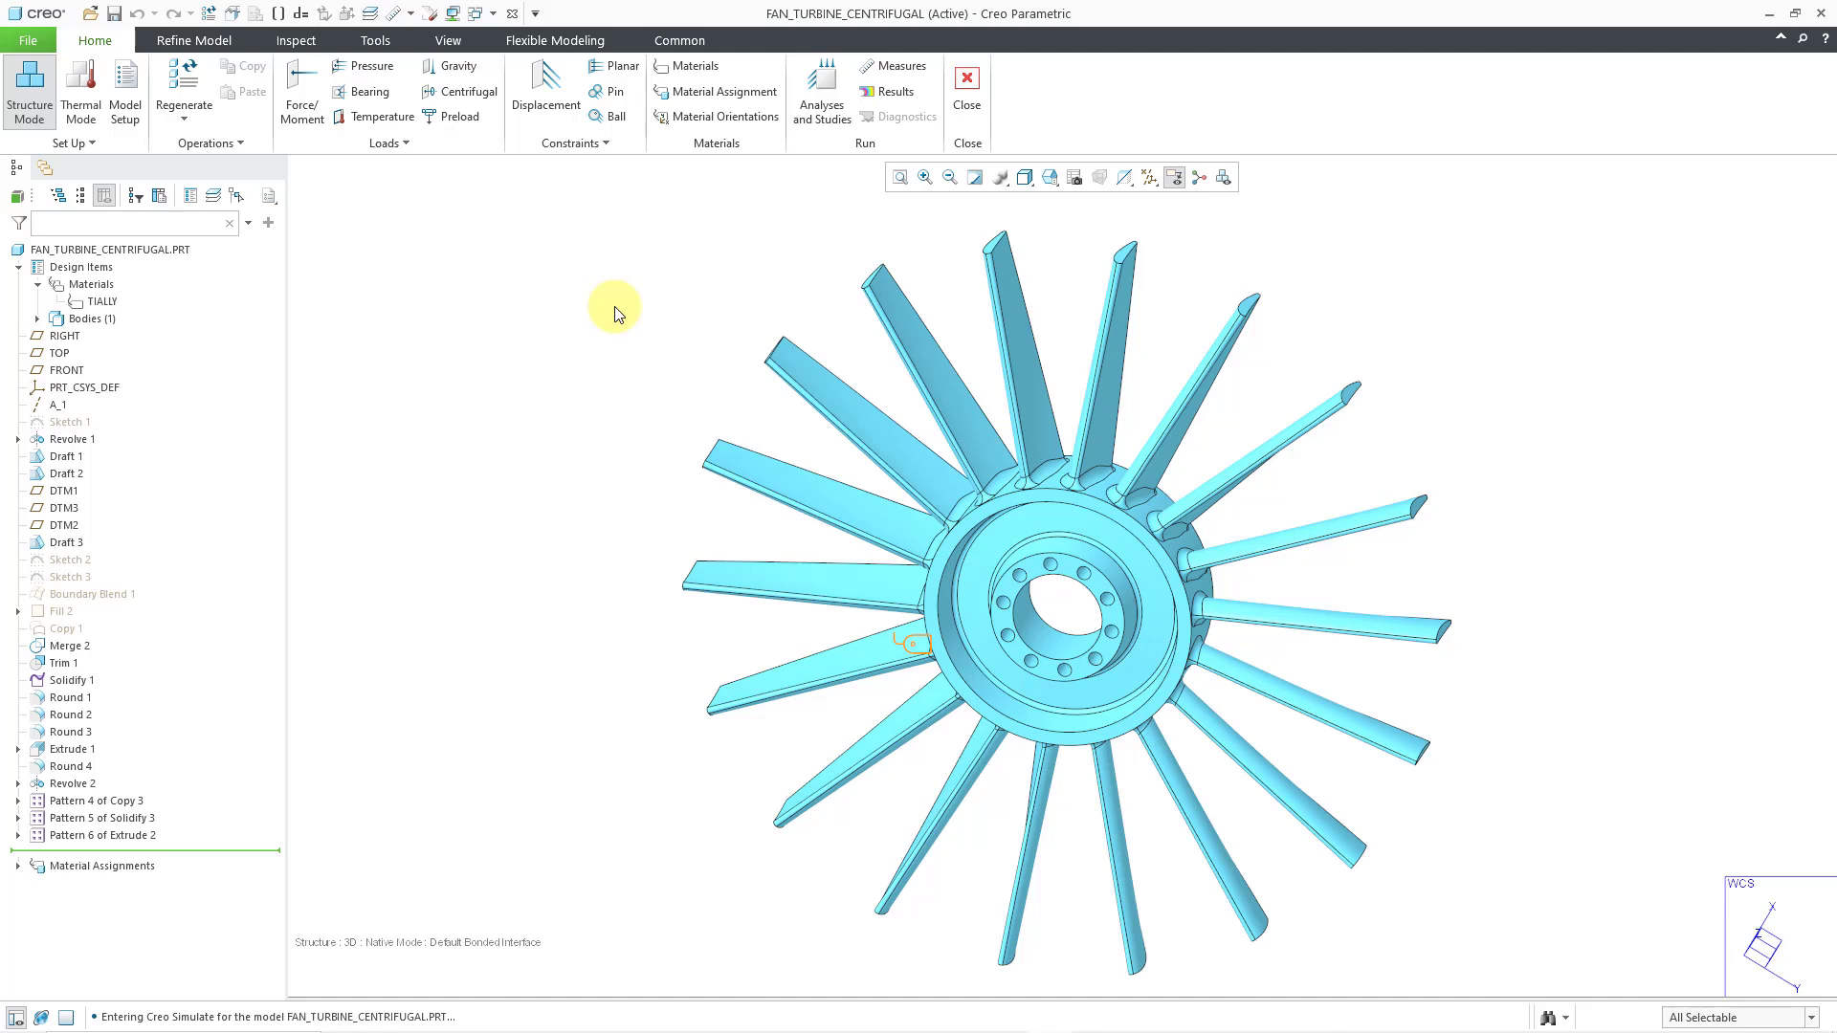
Turn on Csys Display in the datum display filters so PRT_CSYS_DEF appears.
left_click(1151, 180)
left_click(1175, 263)
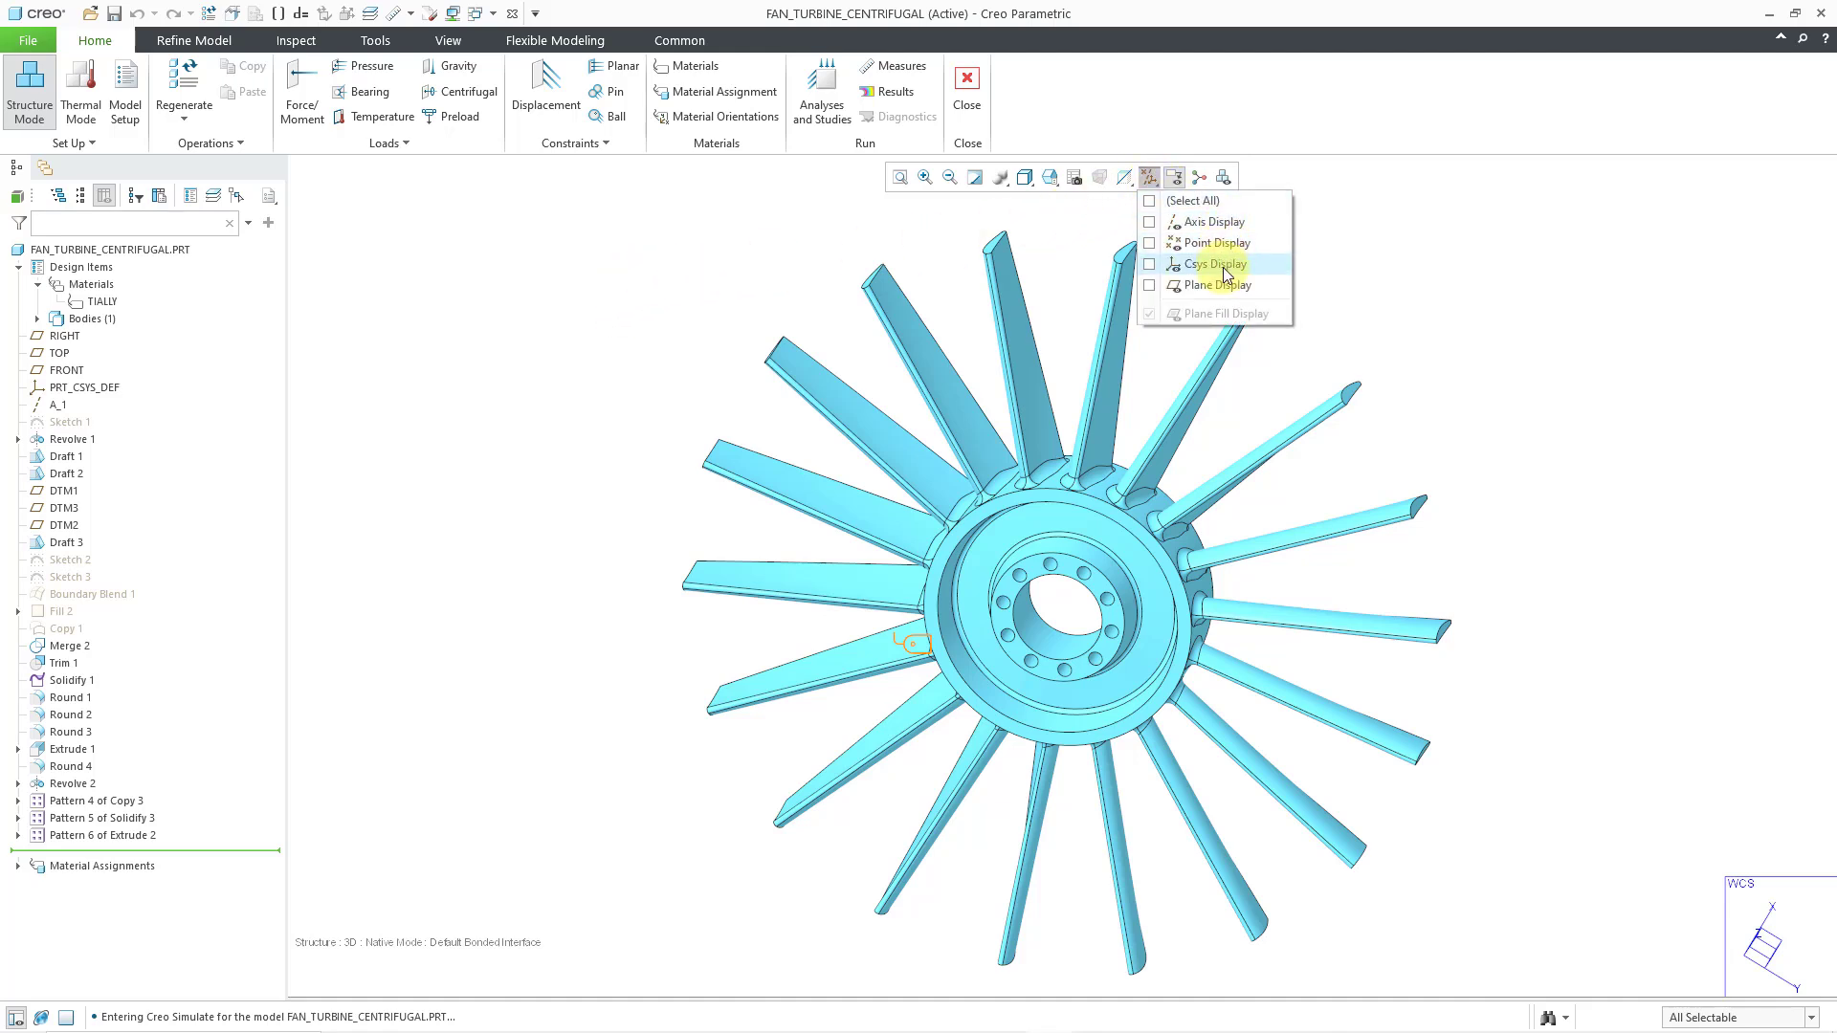
left_click(516, 244)
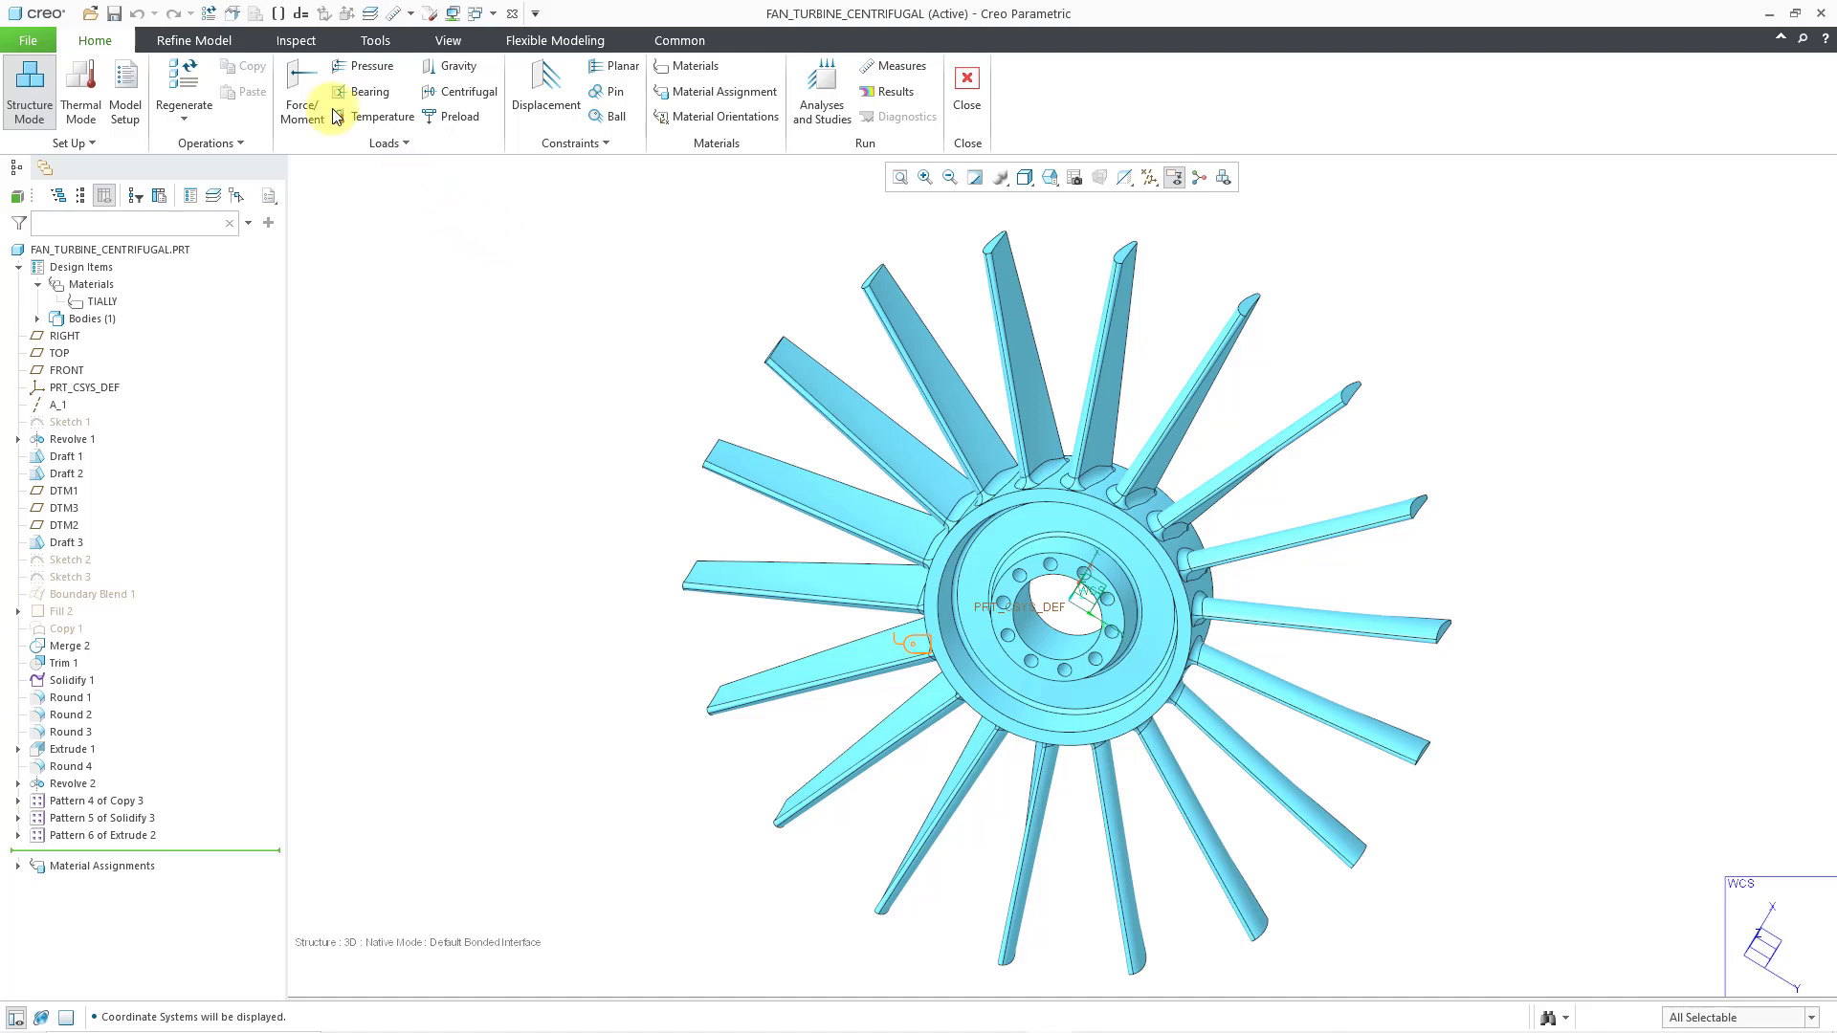
Create cylindrical coordinate system CS0 with its origin at PRT_CSYS_DEF and zero rotations.
left_click(217, 41)
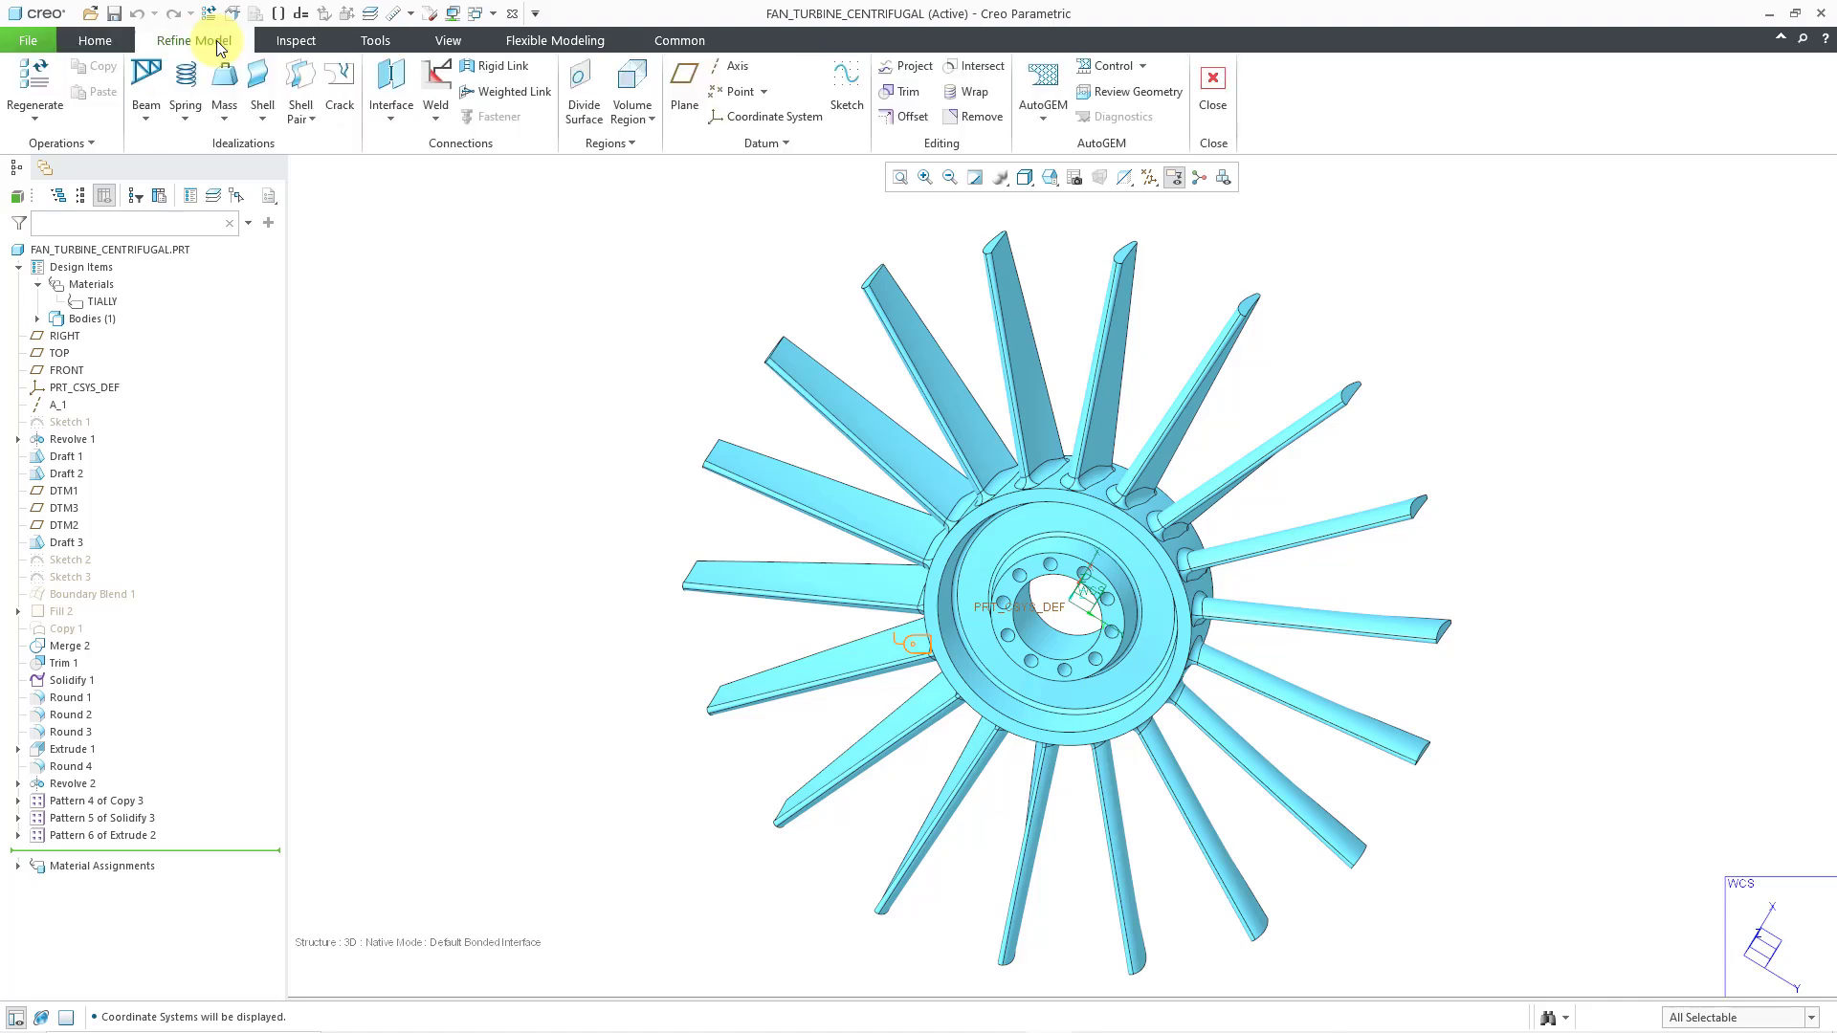
left_click(756, 115)
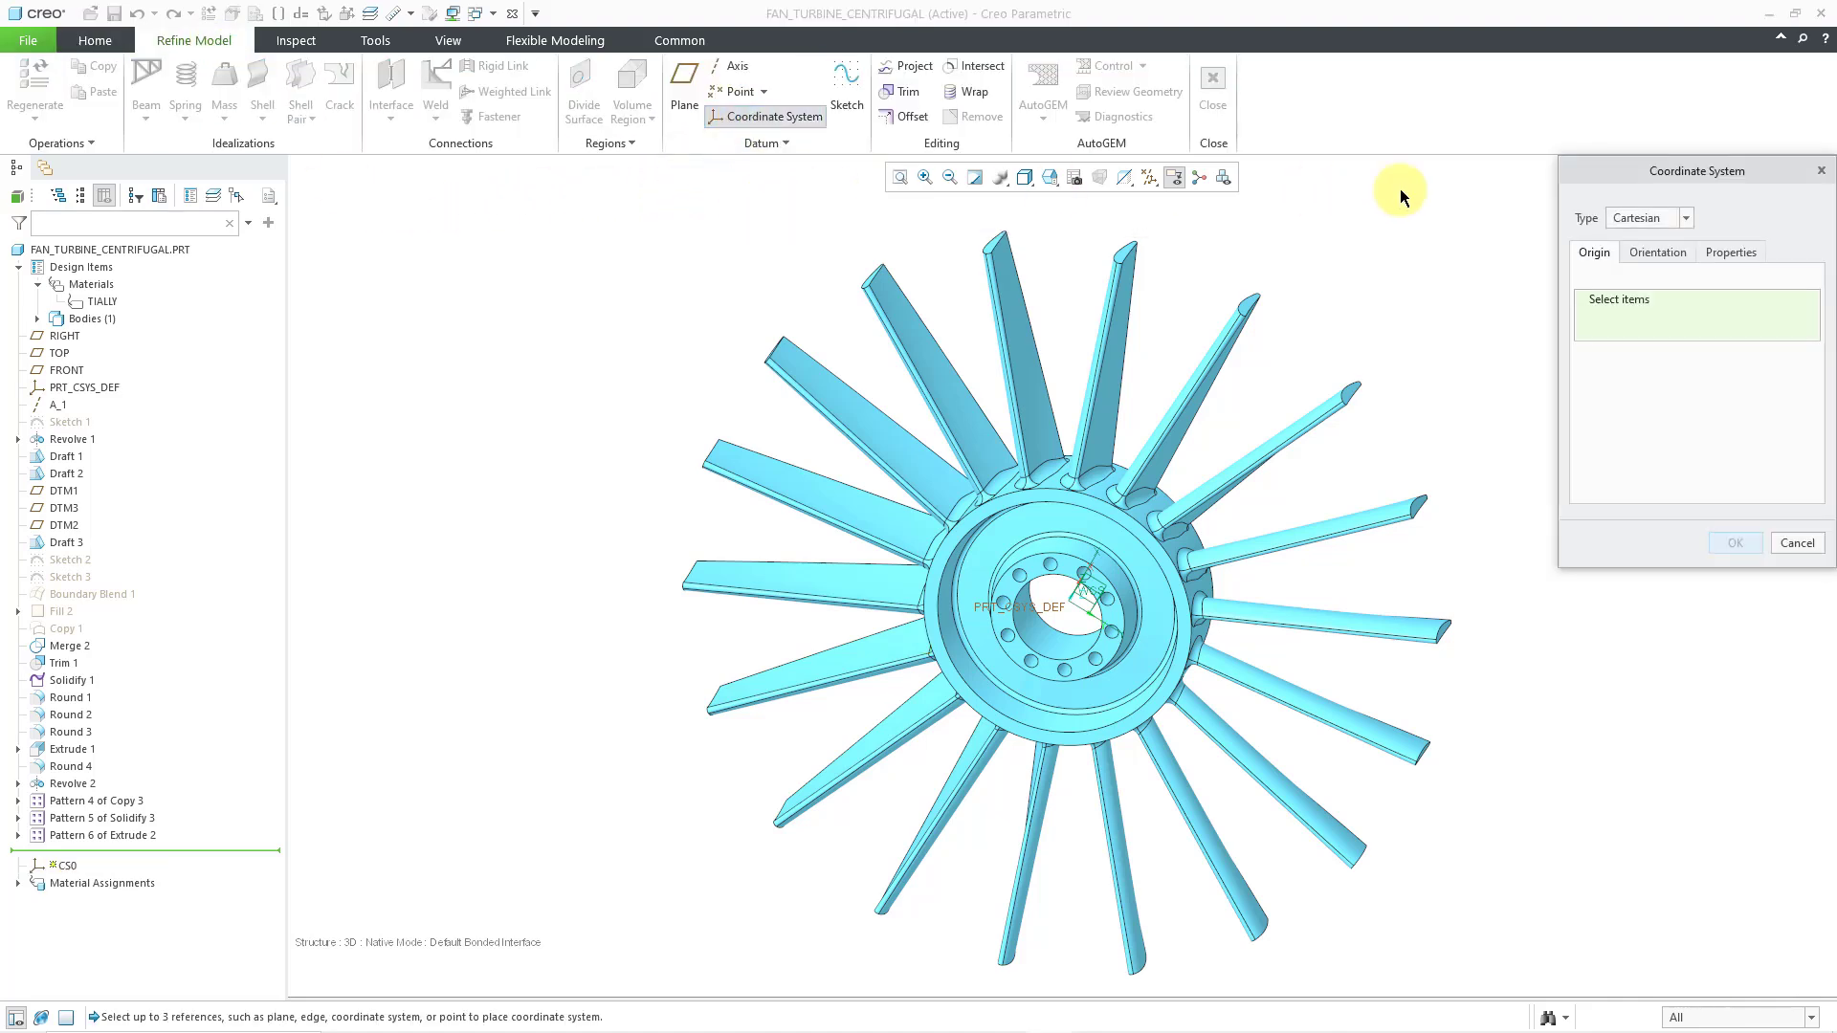
left_click(1674, 220)
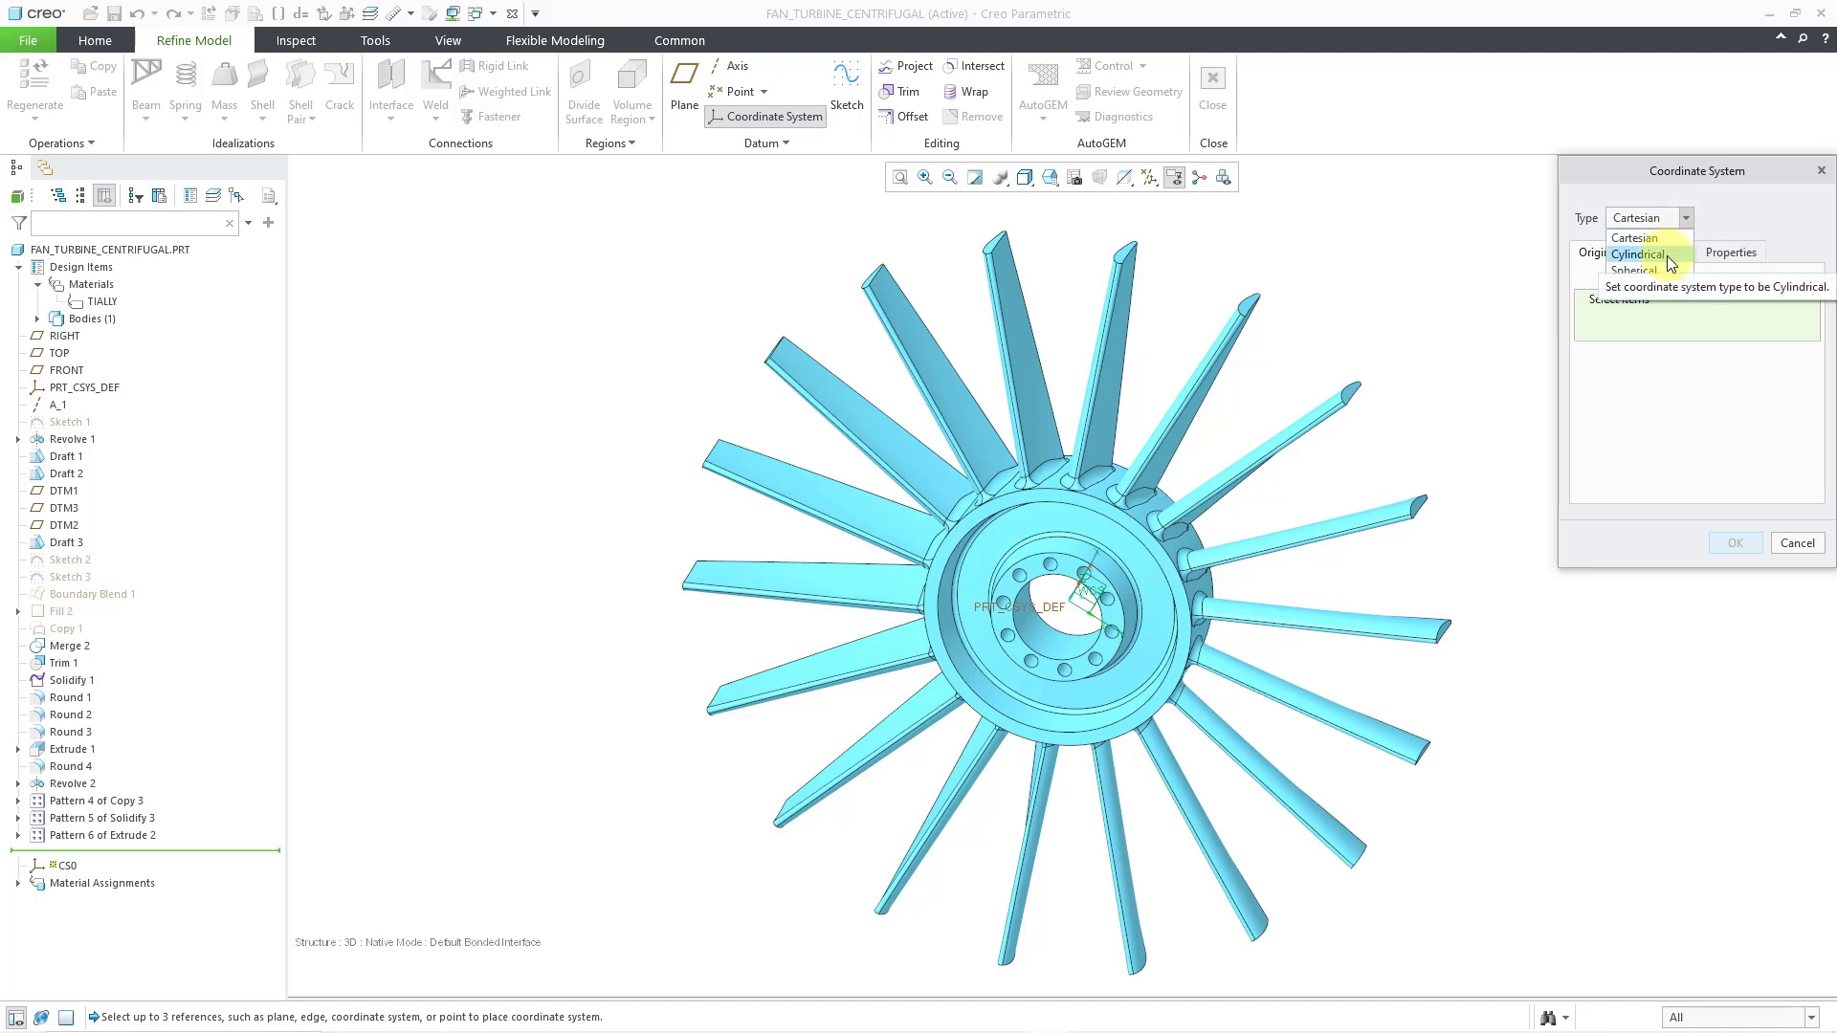
left_click(1670, 259)
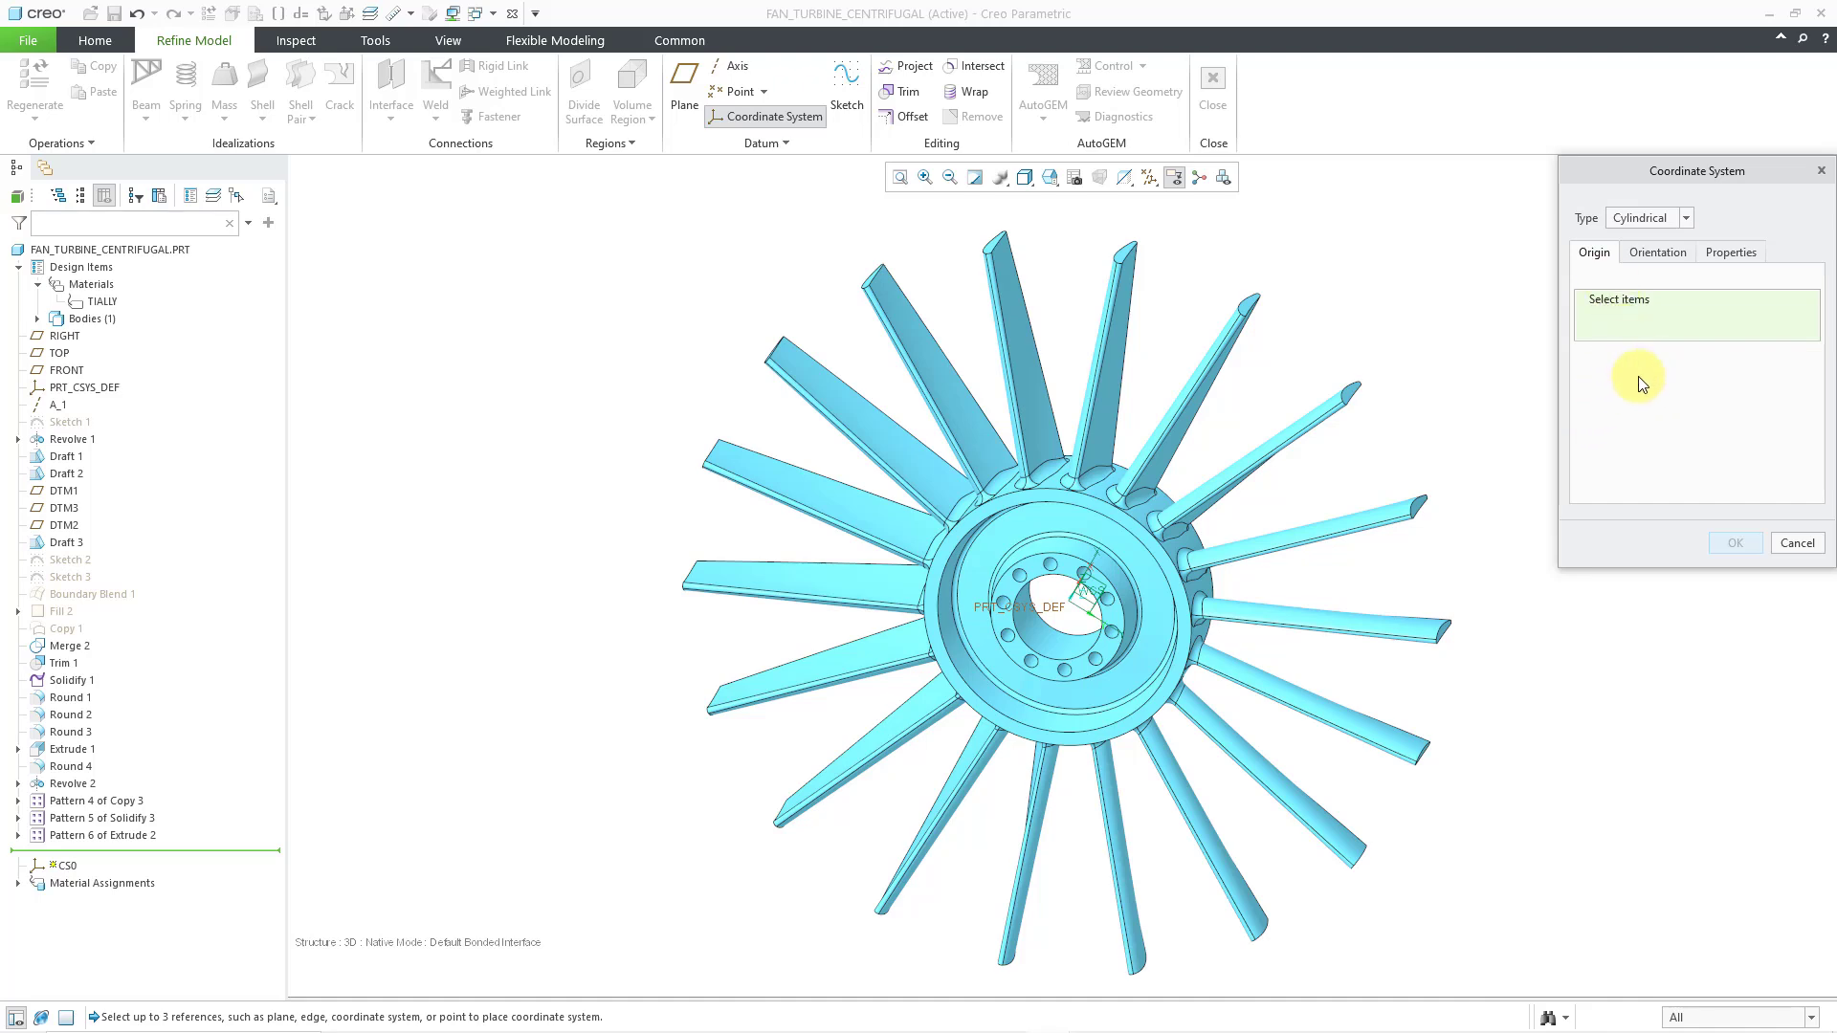
left_click(1050, 613)
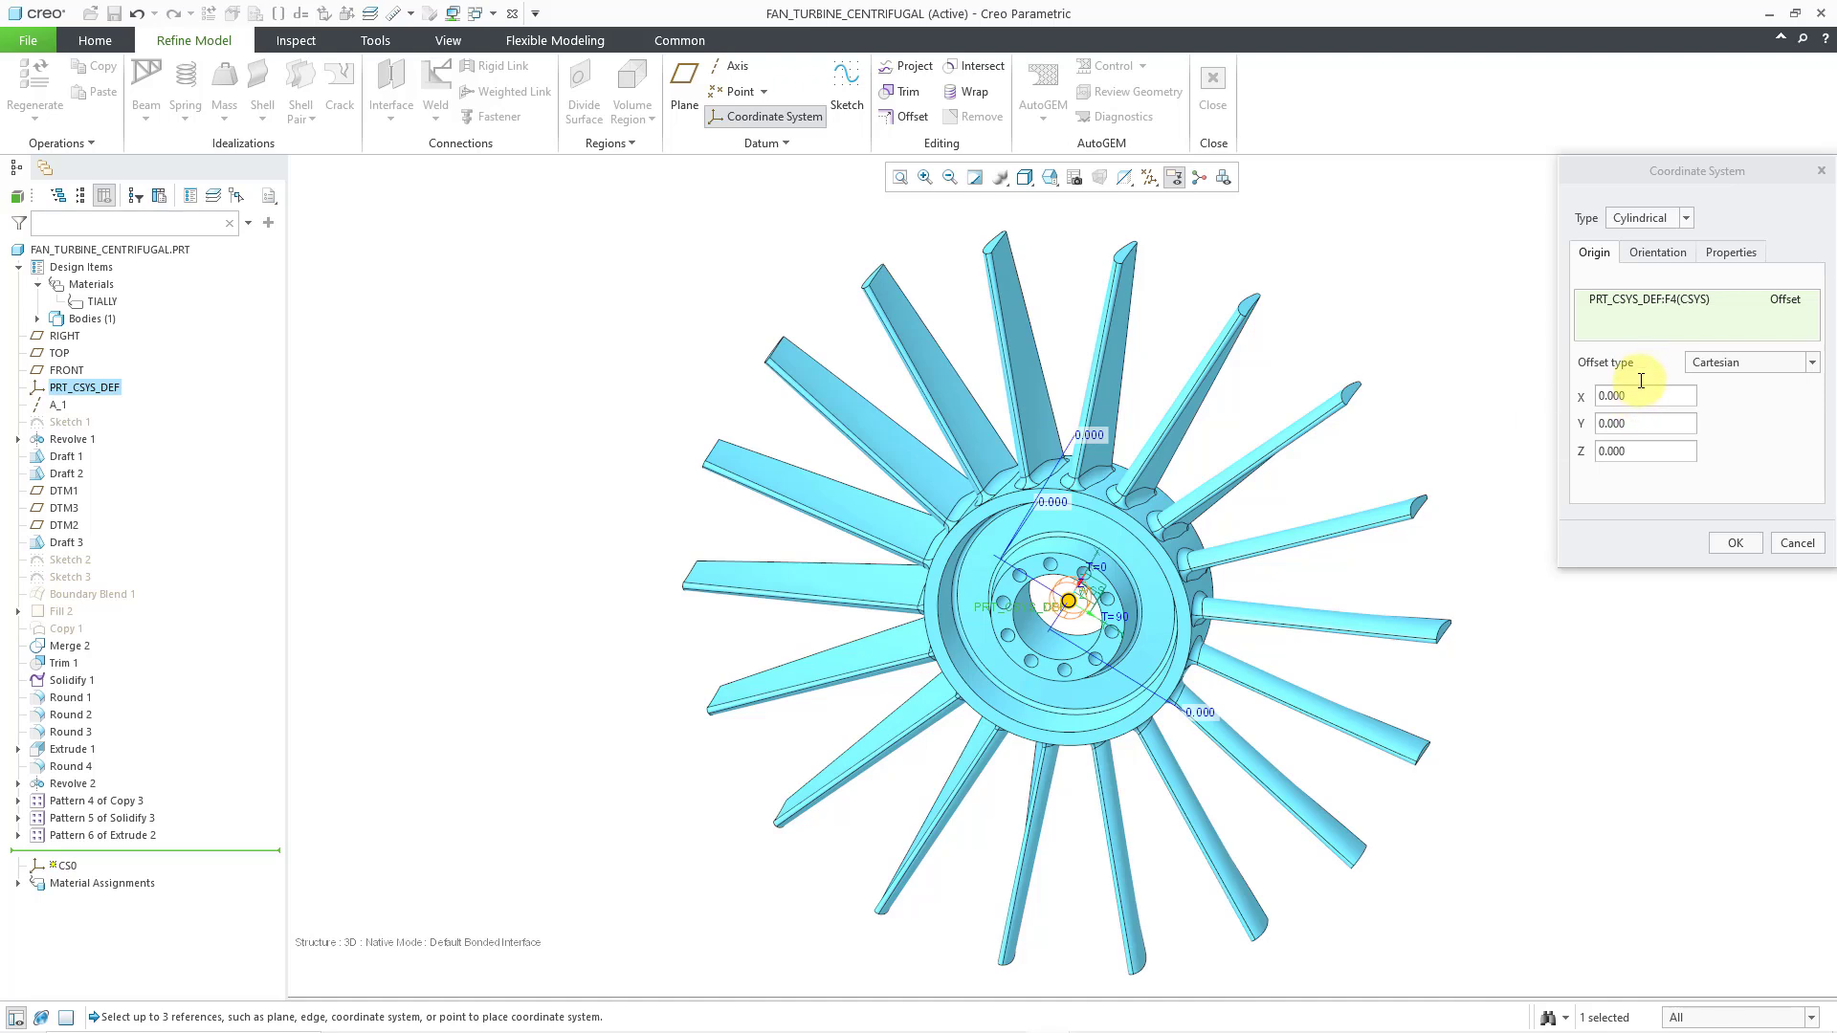
left_click(1659, 255)
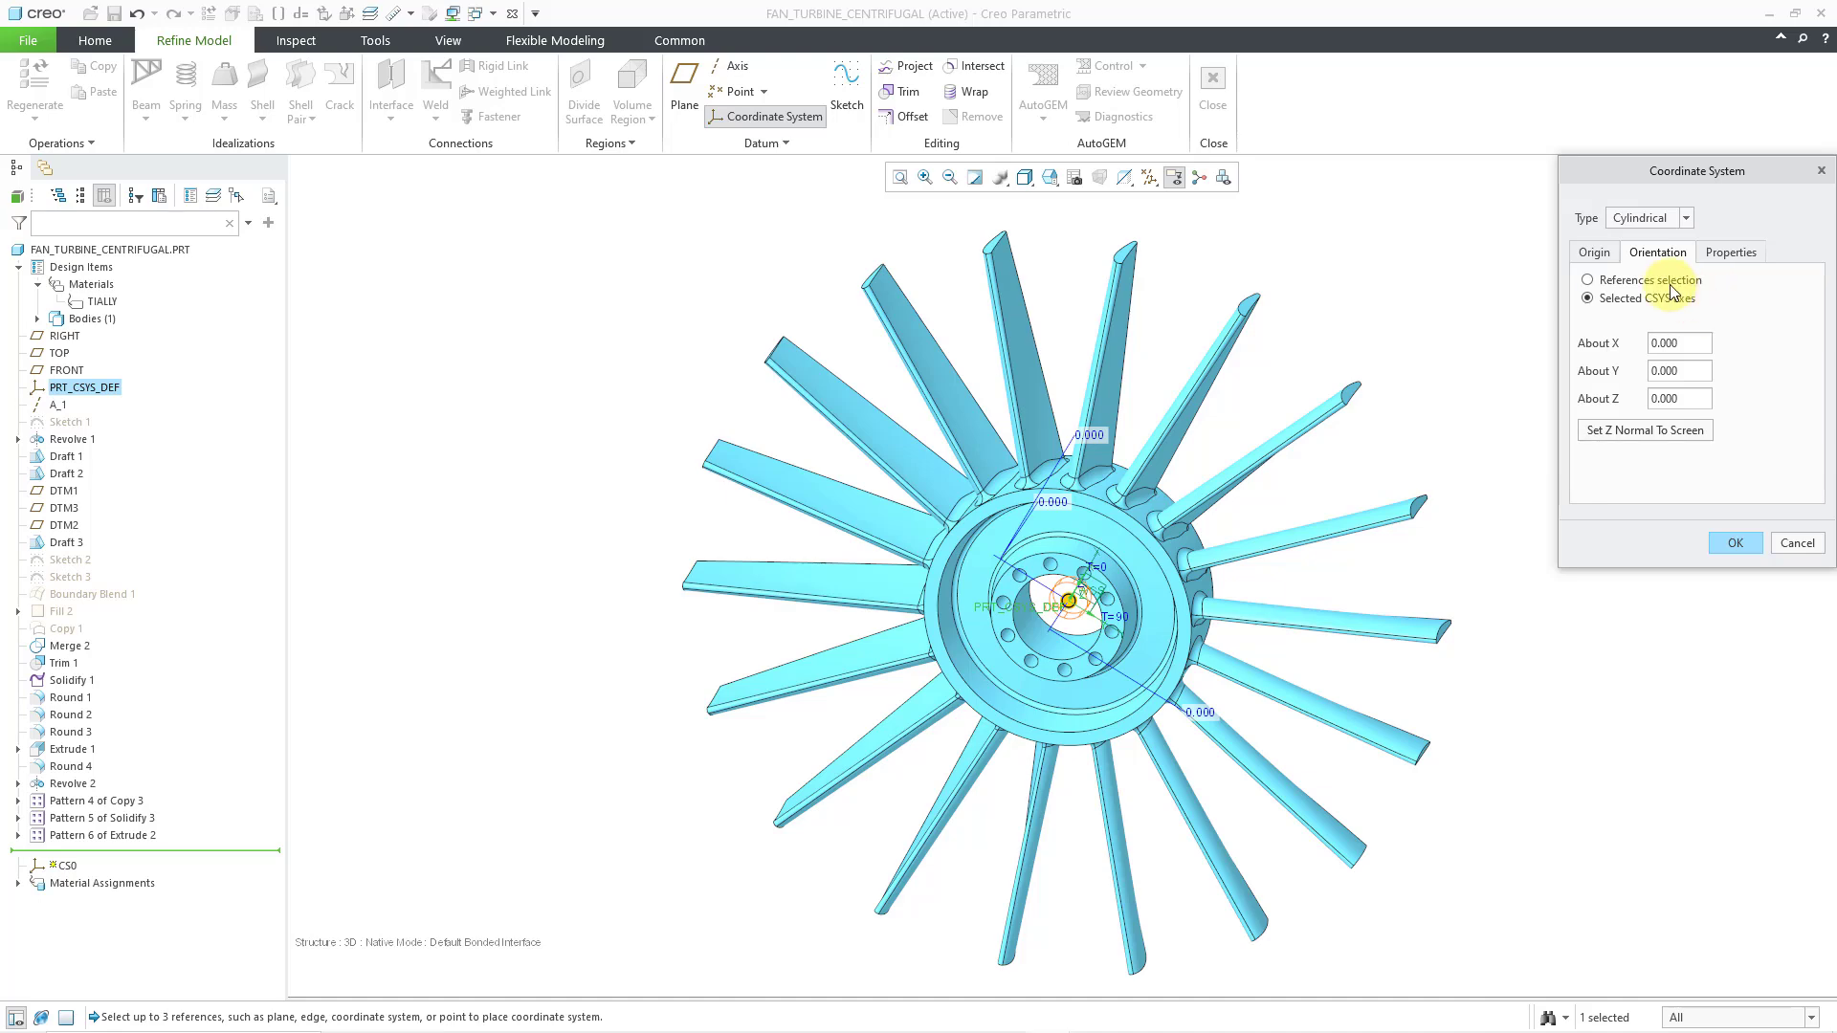
scroll(1074, 612, "up", 3)
scroll(1074, 616, "up", 4)
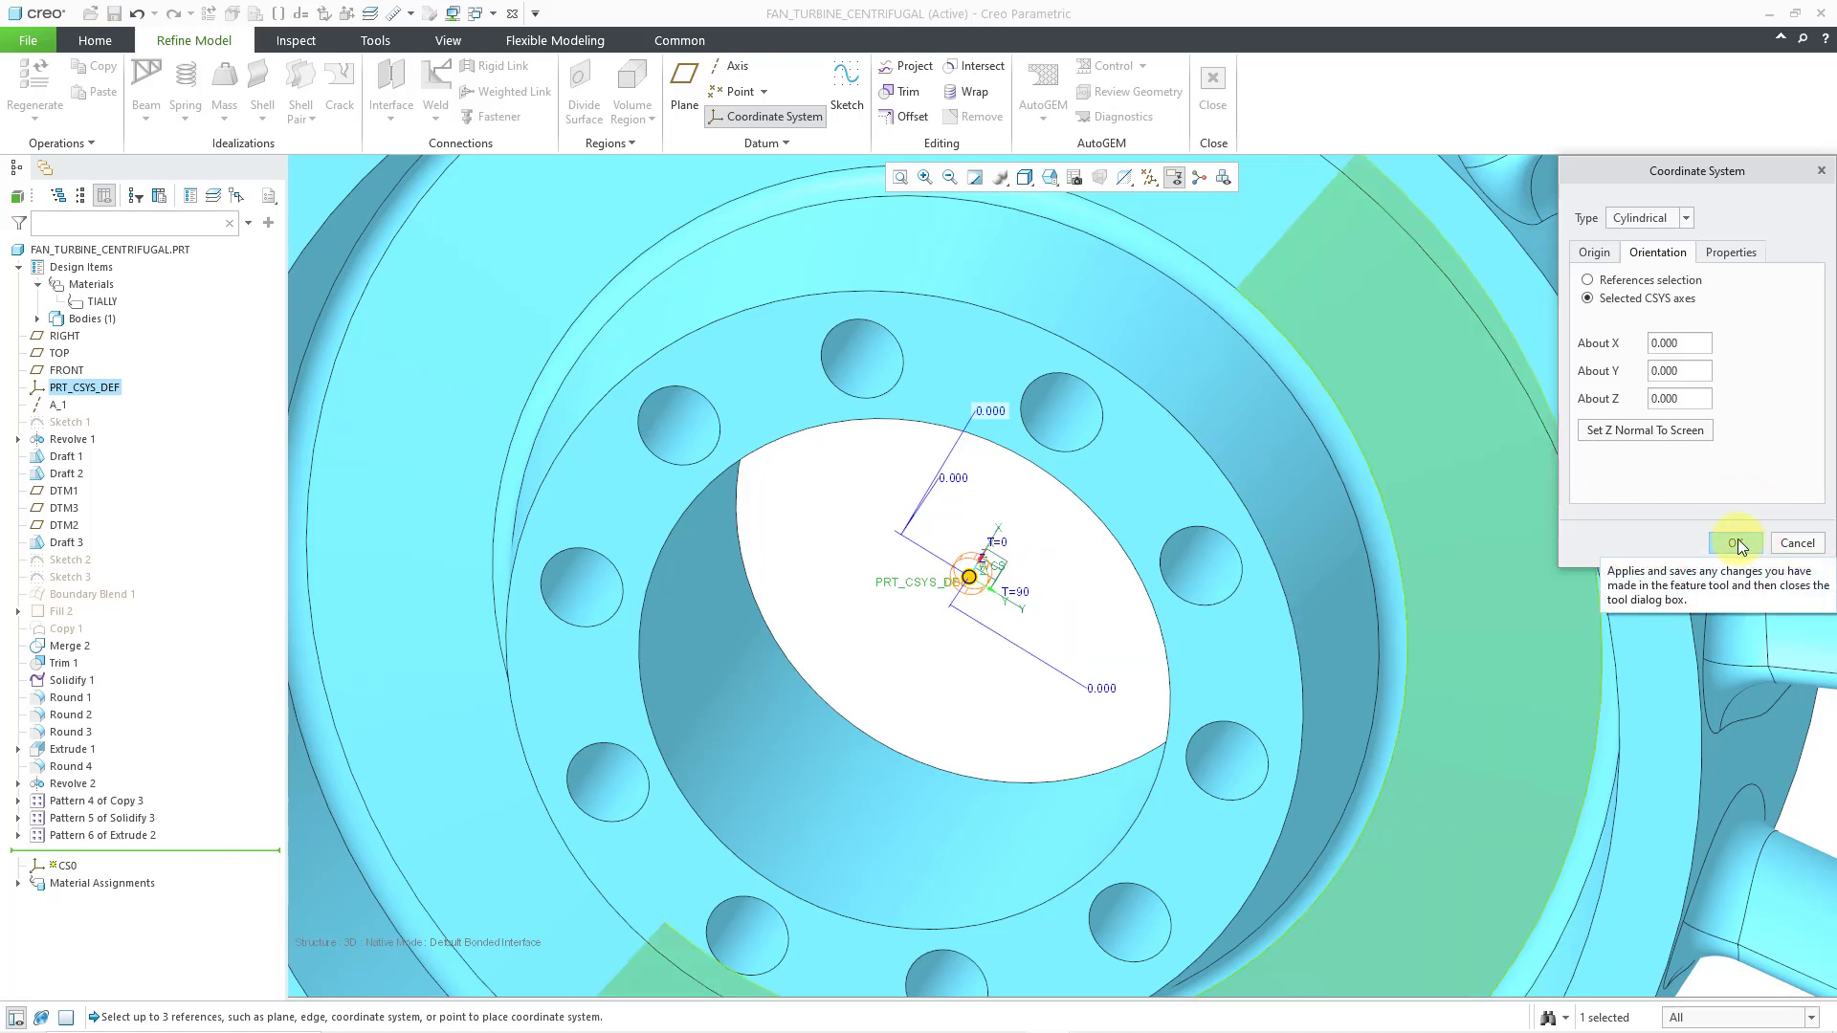
left_click(1738, 541)
scroll(1034, 685, "down", 5)
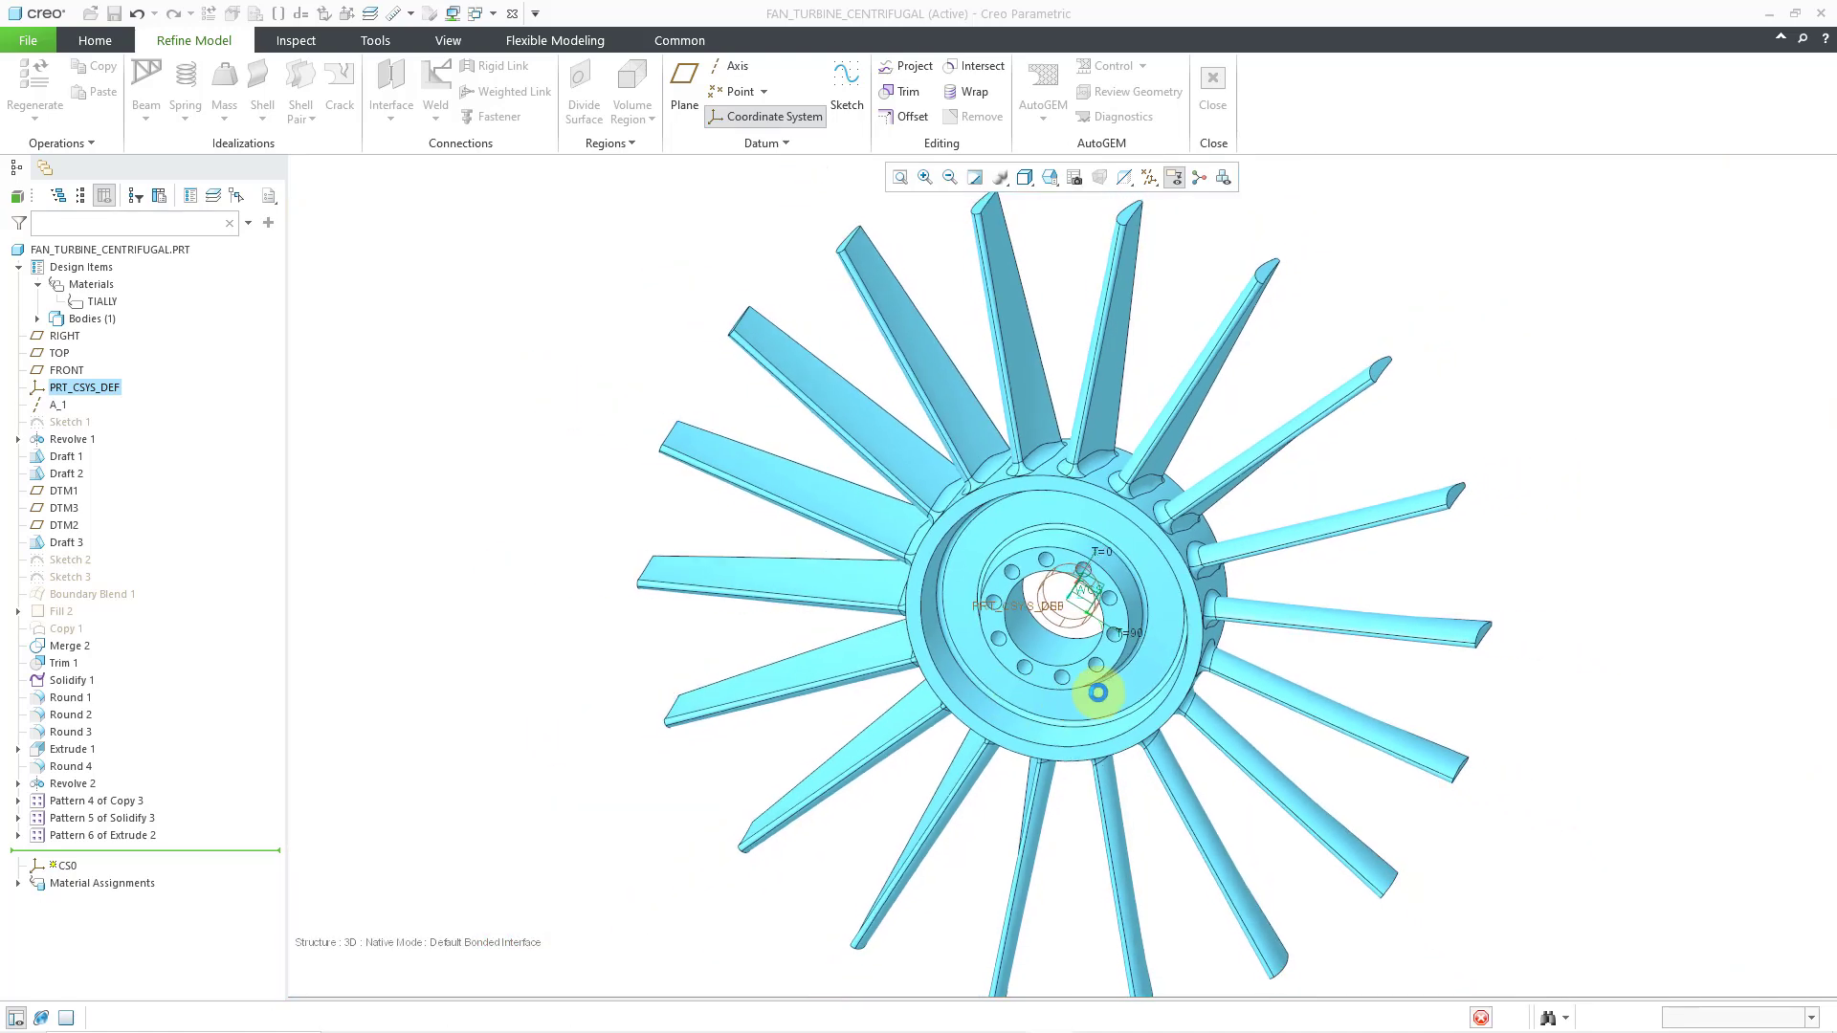
Clear the selection and expand Simulation Features in the model tree to show CS0.
left_click(1561, 466)
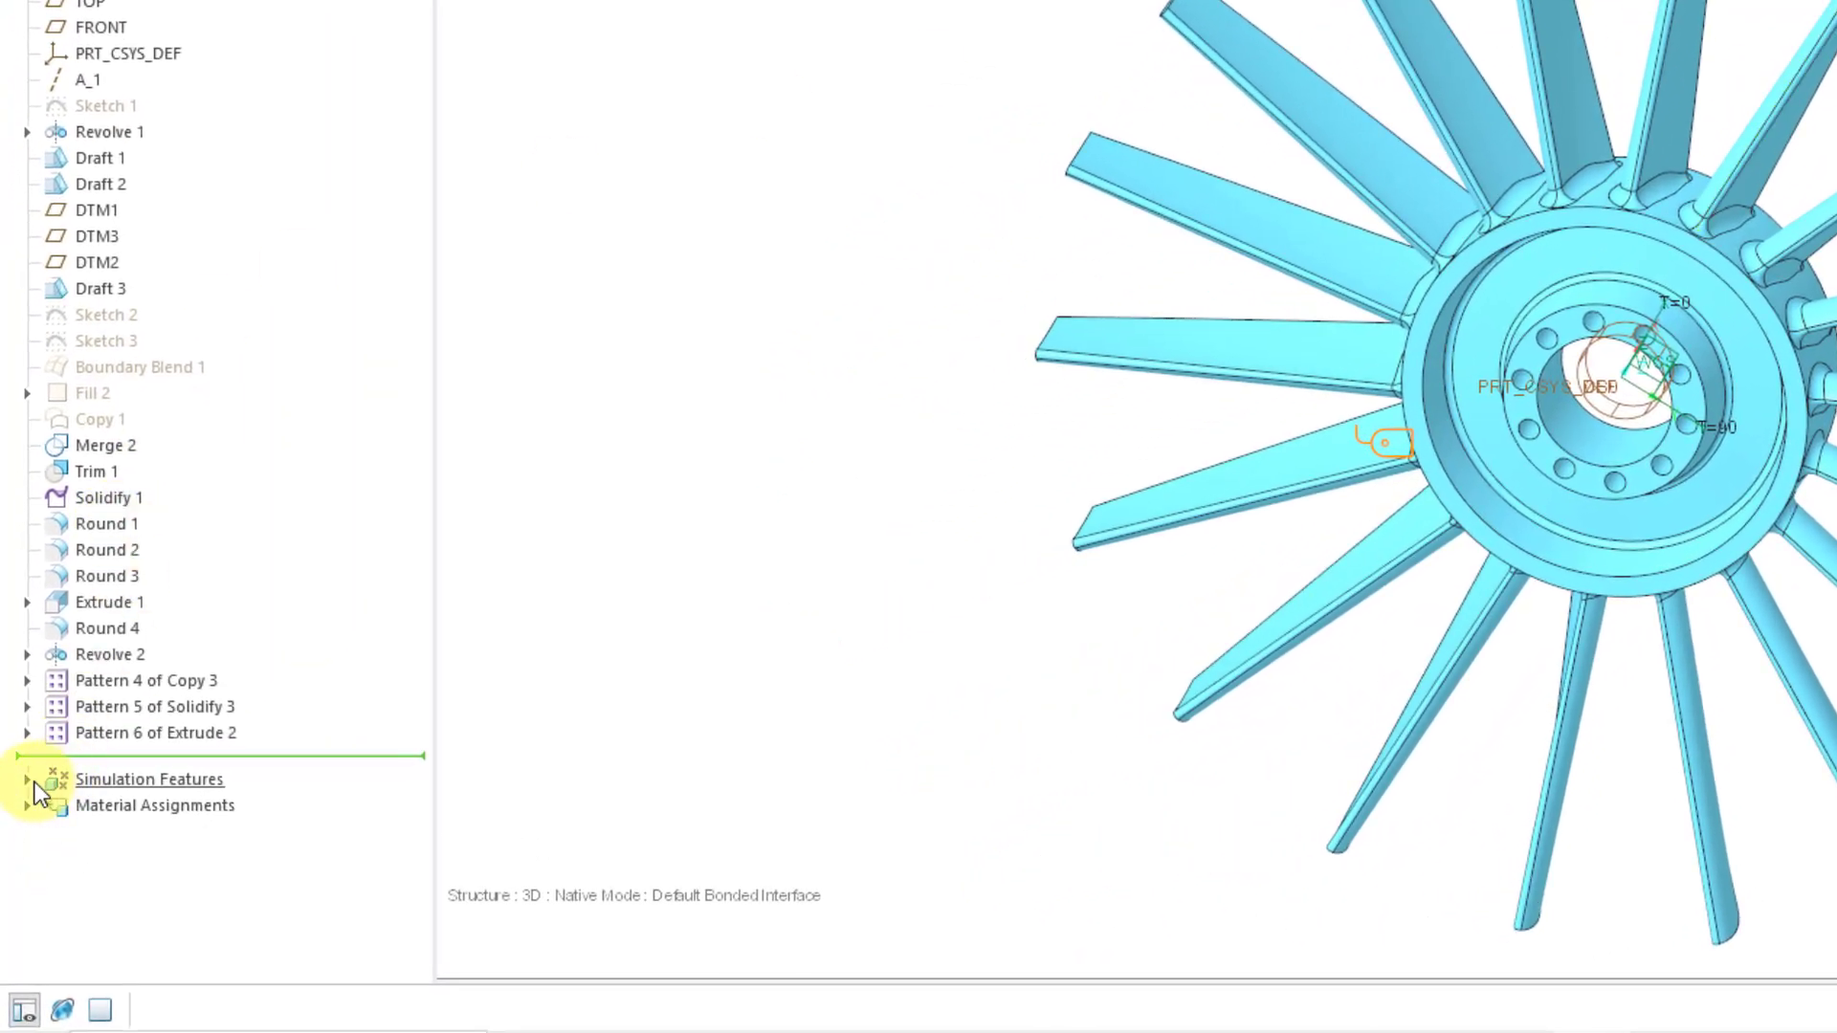
left_click(27, 781)
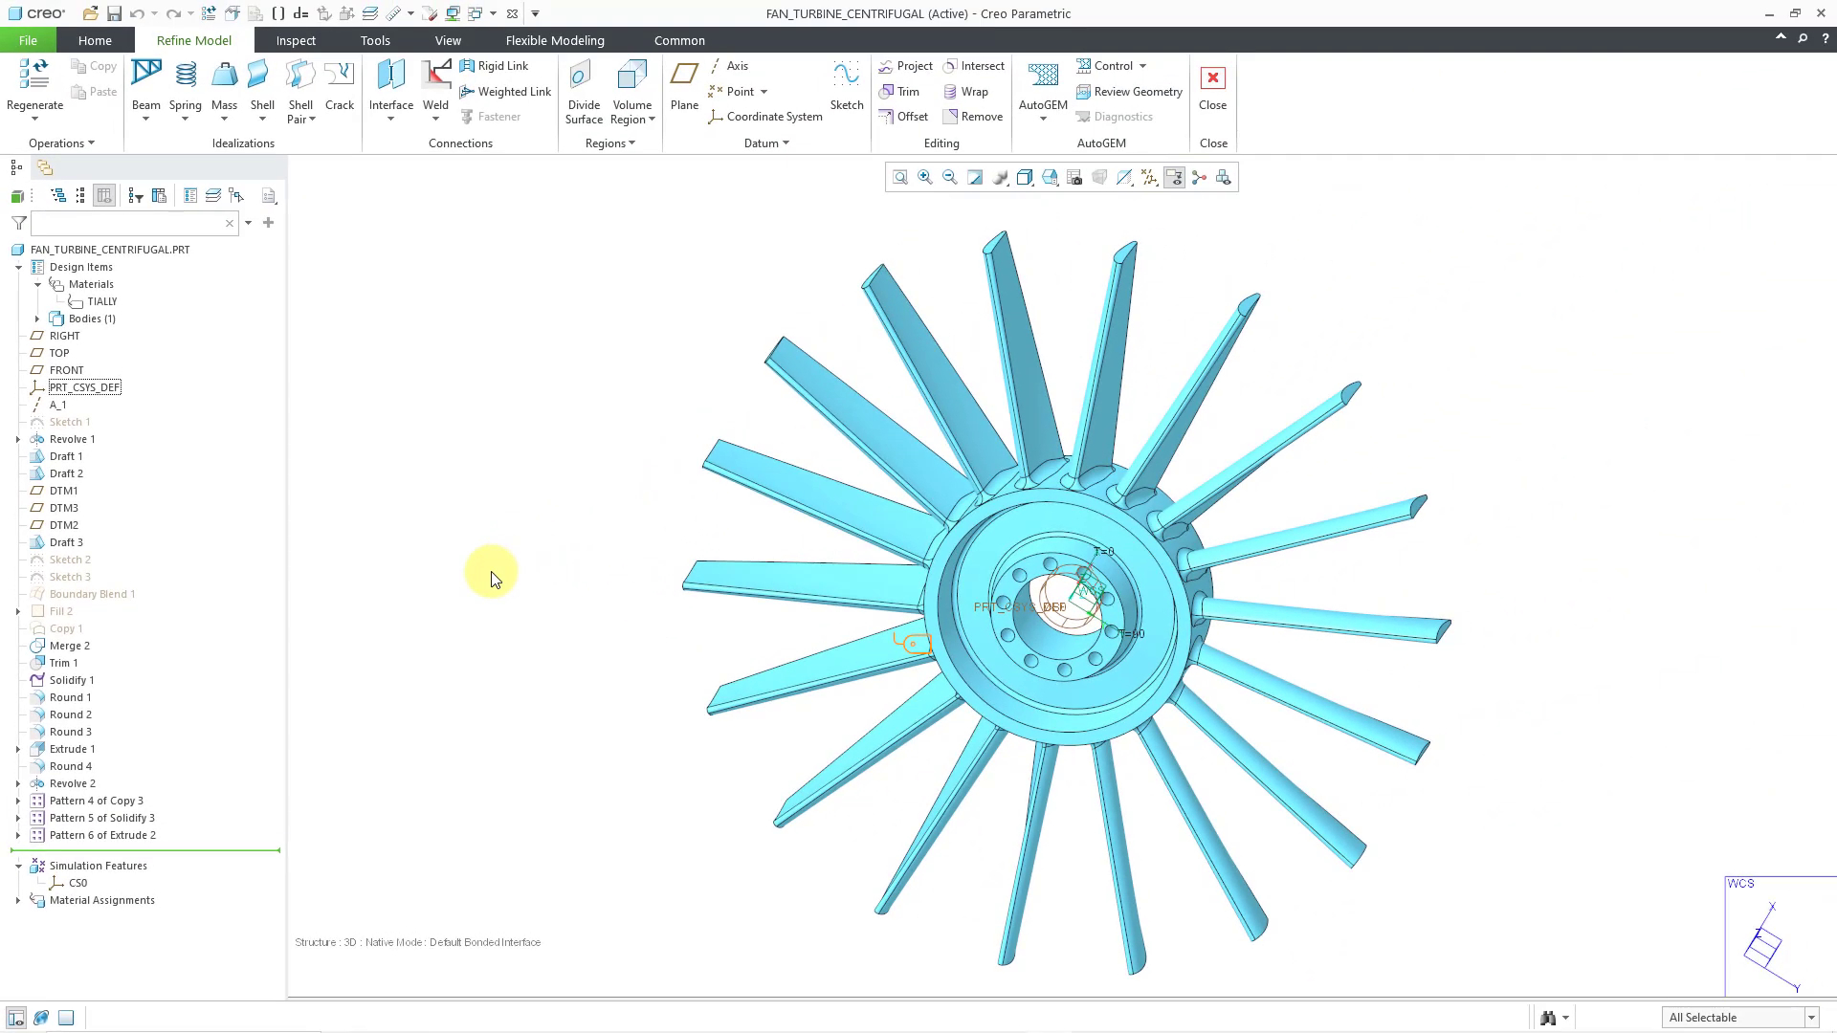
Hide the DEFAULT_DATUMS layer in the Layer Tree and repaint the view.
left_click(371, 14)
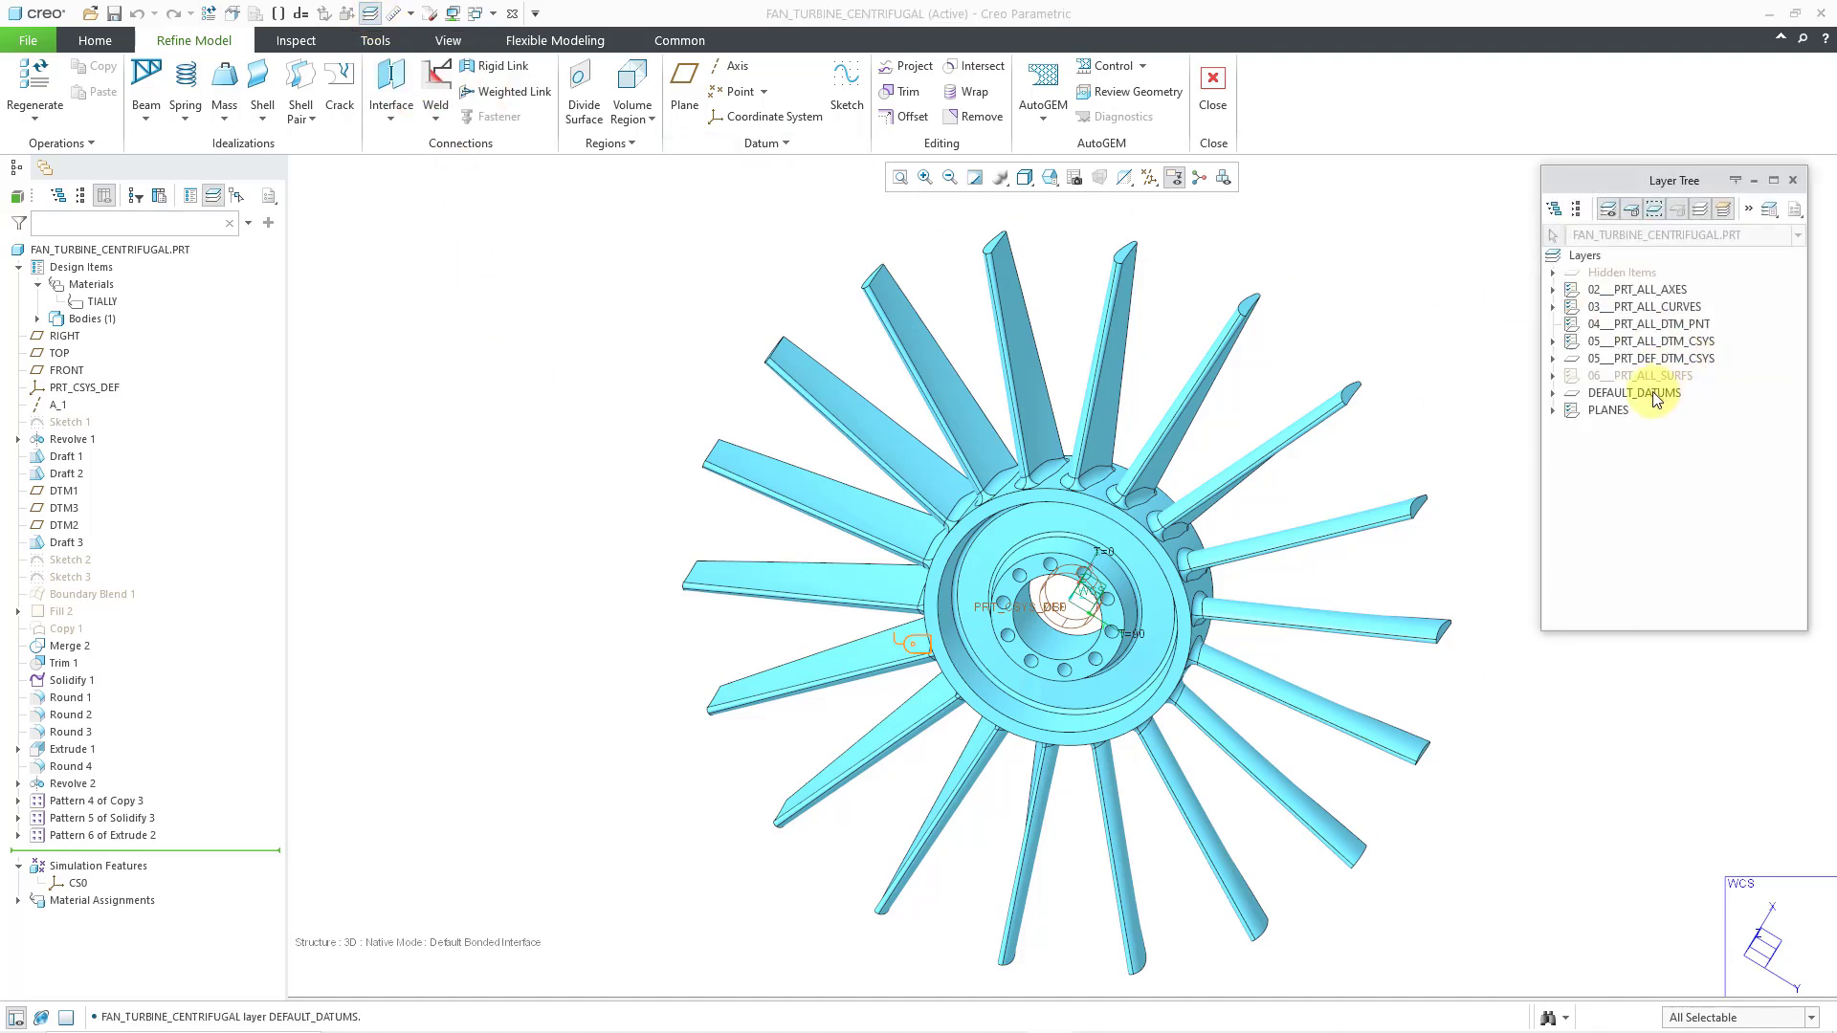
right_click(1656, 399)
left_click(1685, 471)
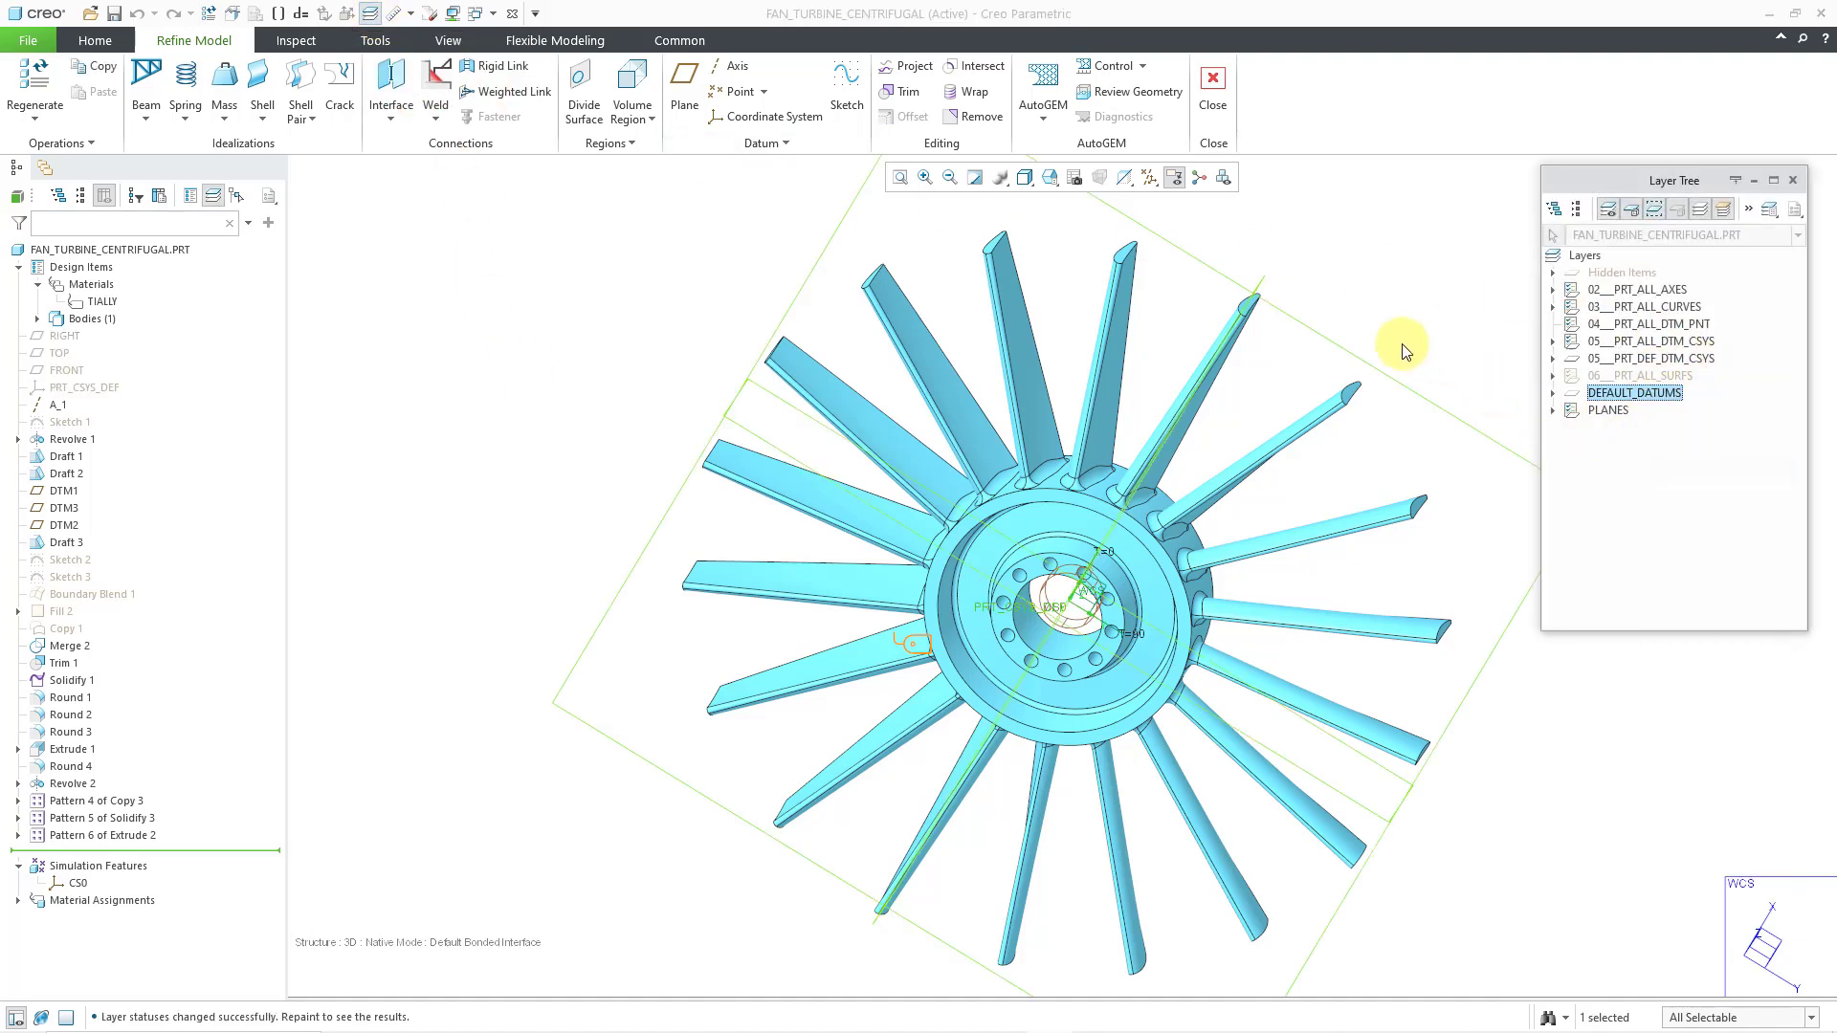
left_click(1382, 348)
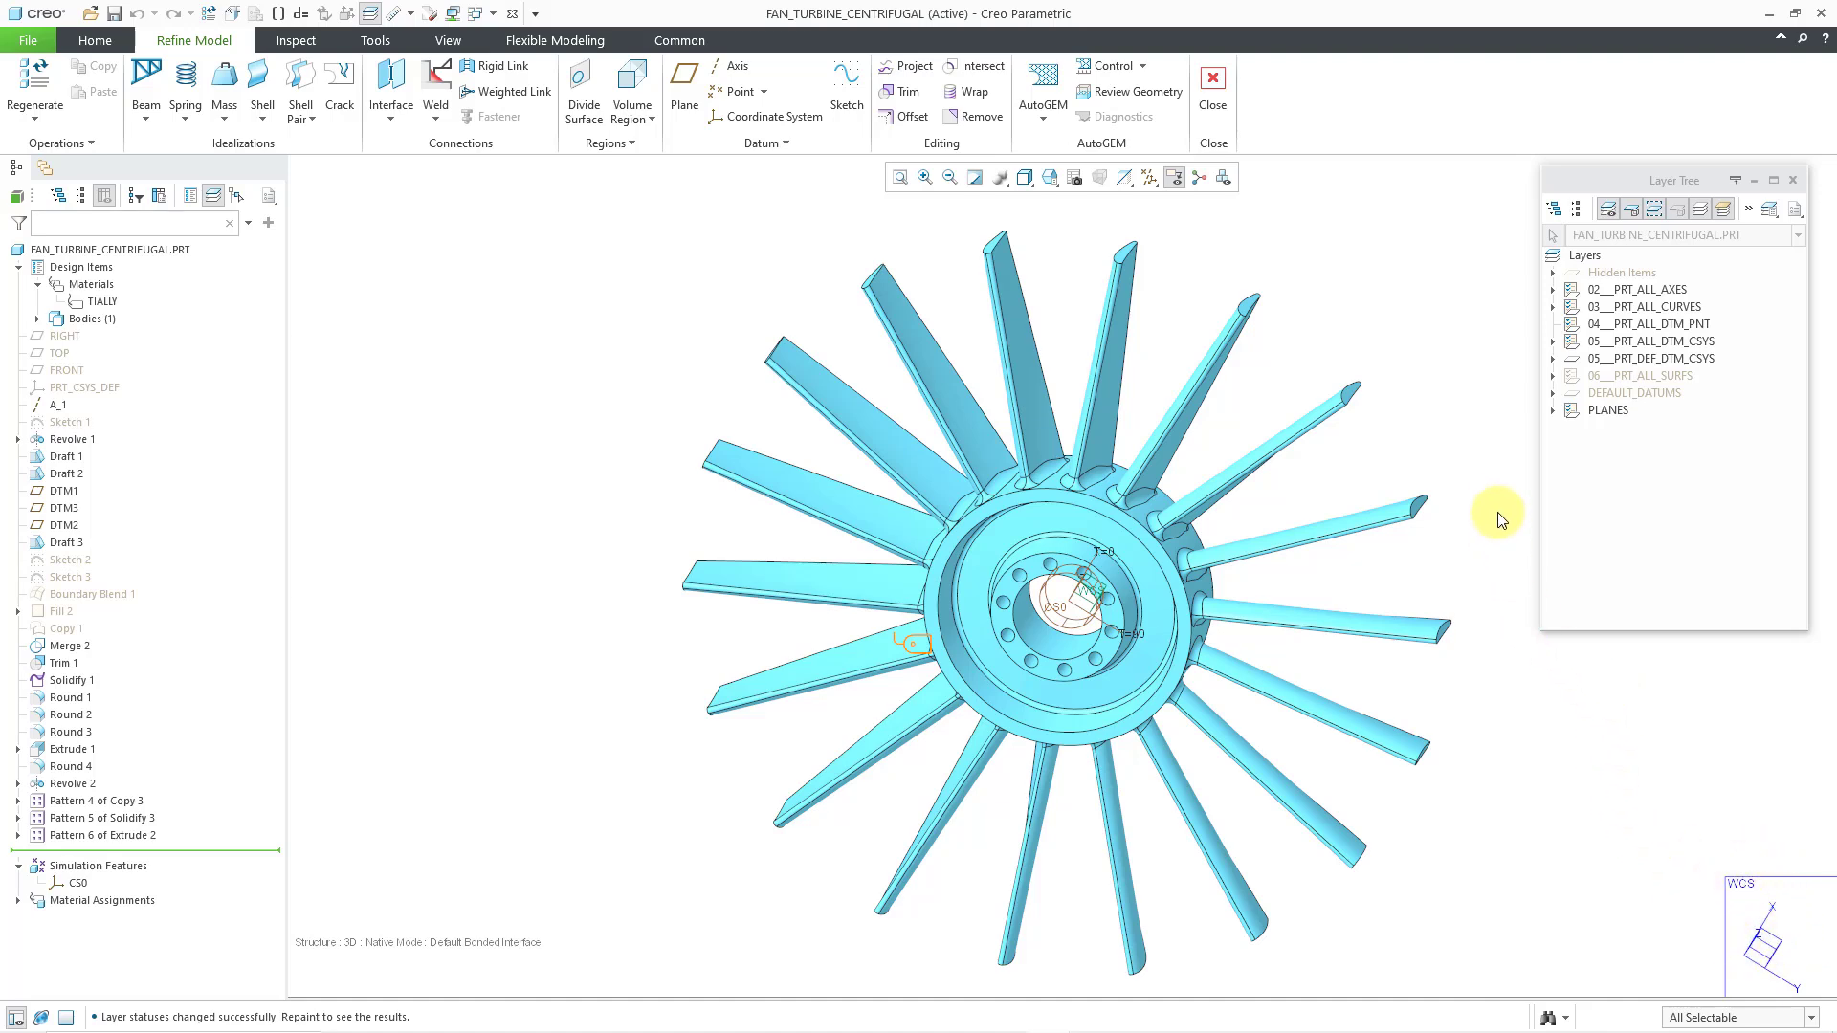
left_click(1793, 181)
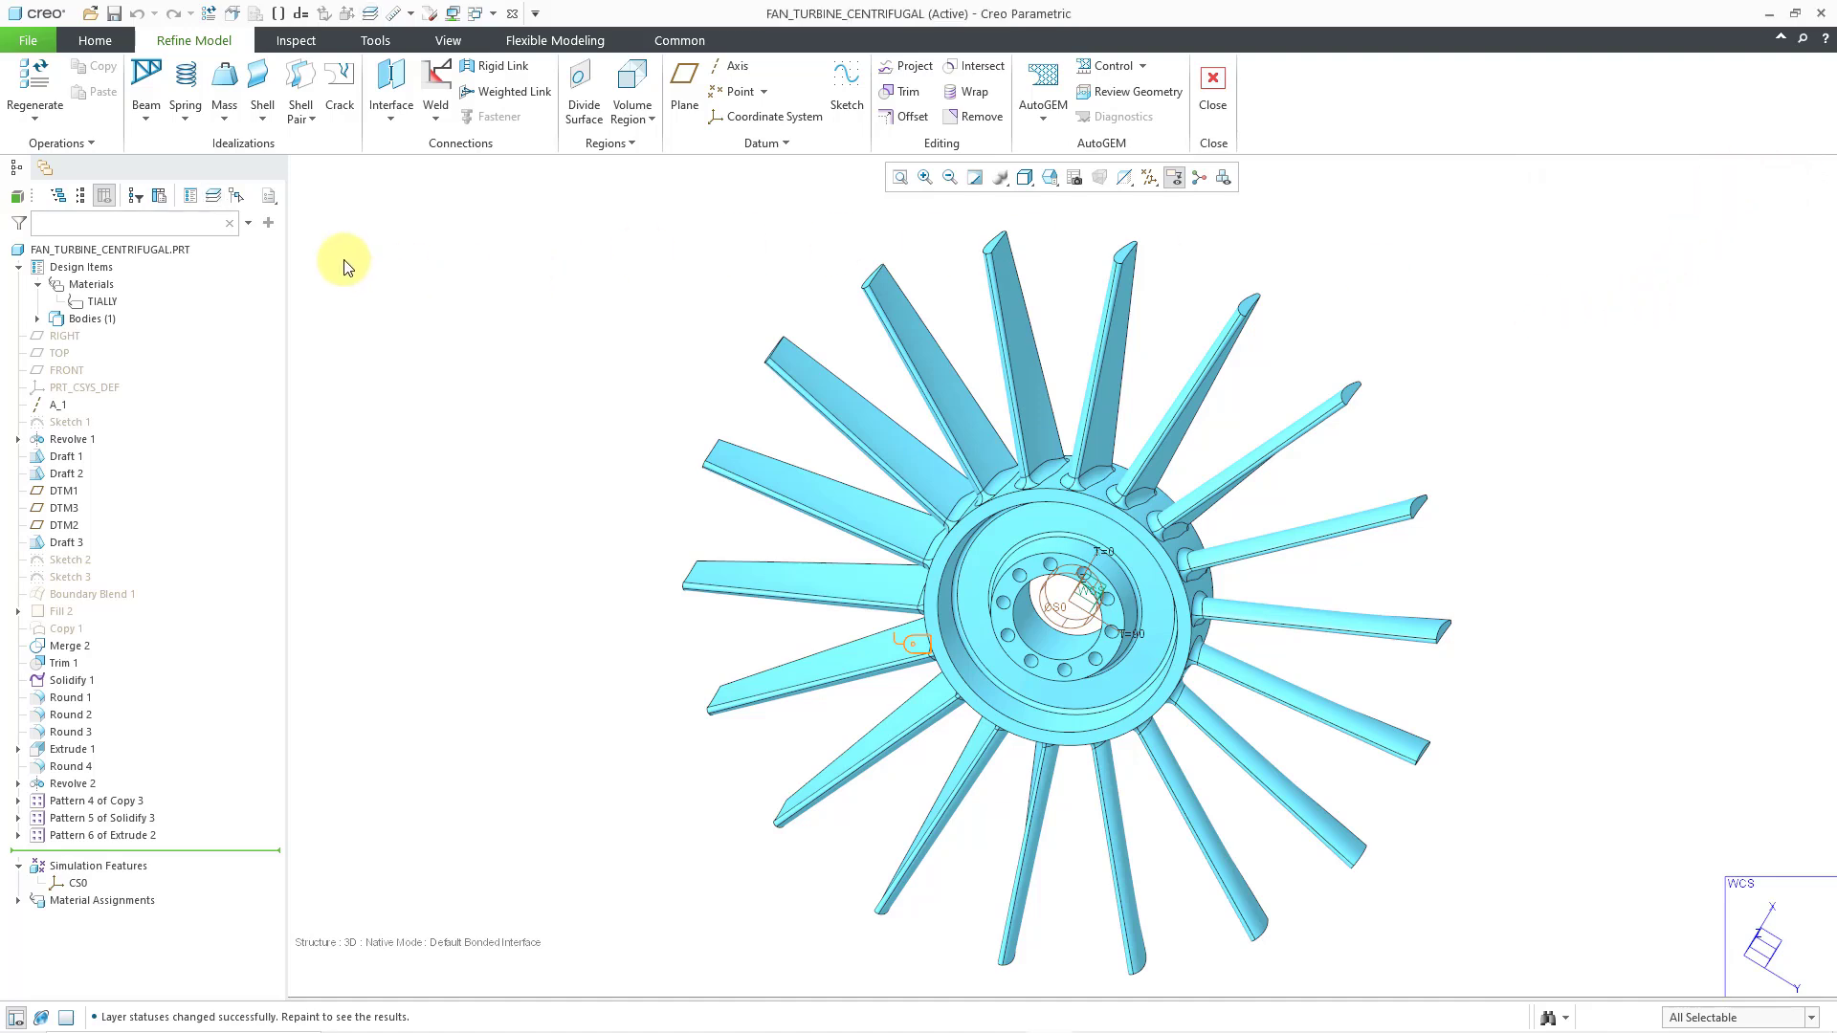
Start a displacement constraint referenced to the selected coordinate system CS0.
left_click(96, 42)
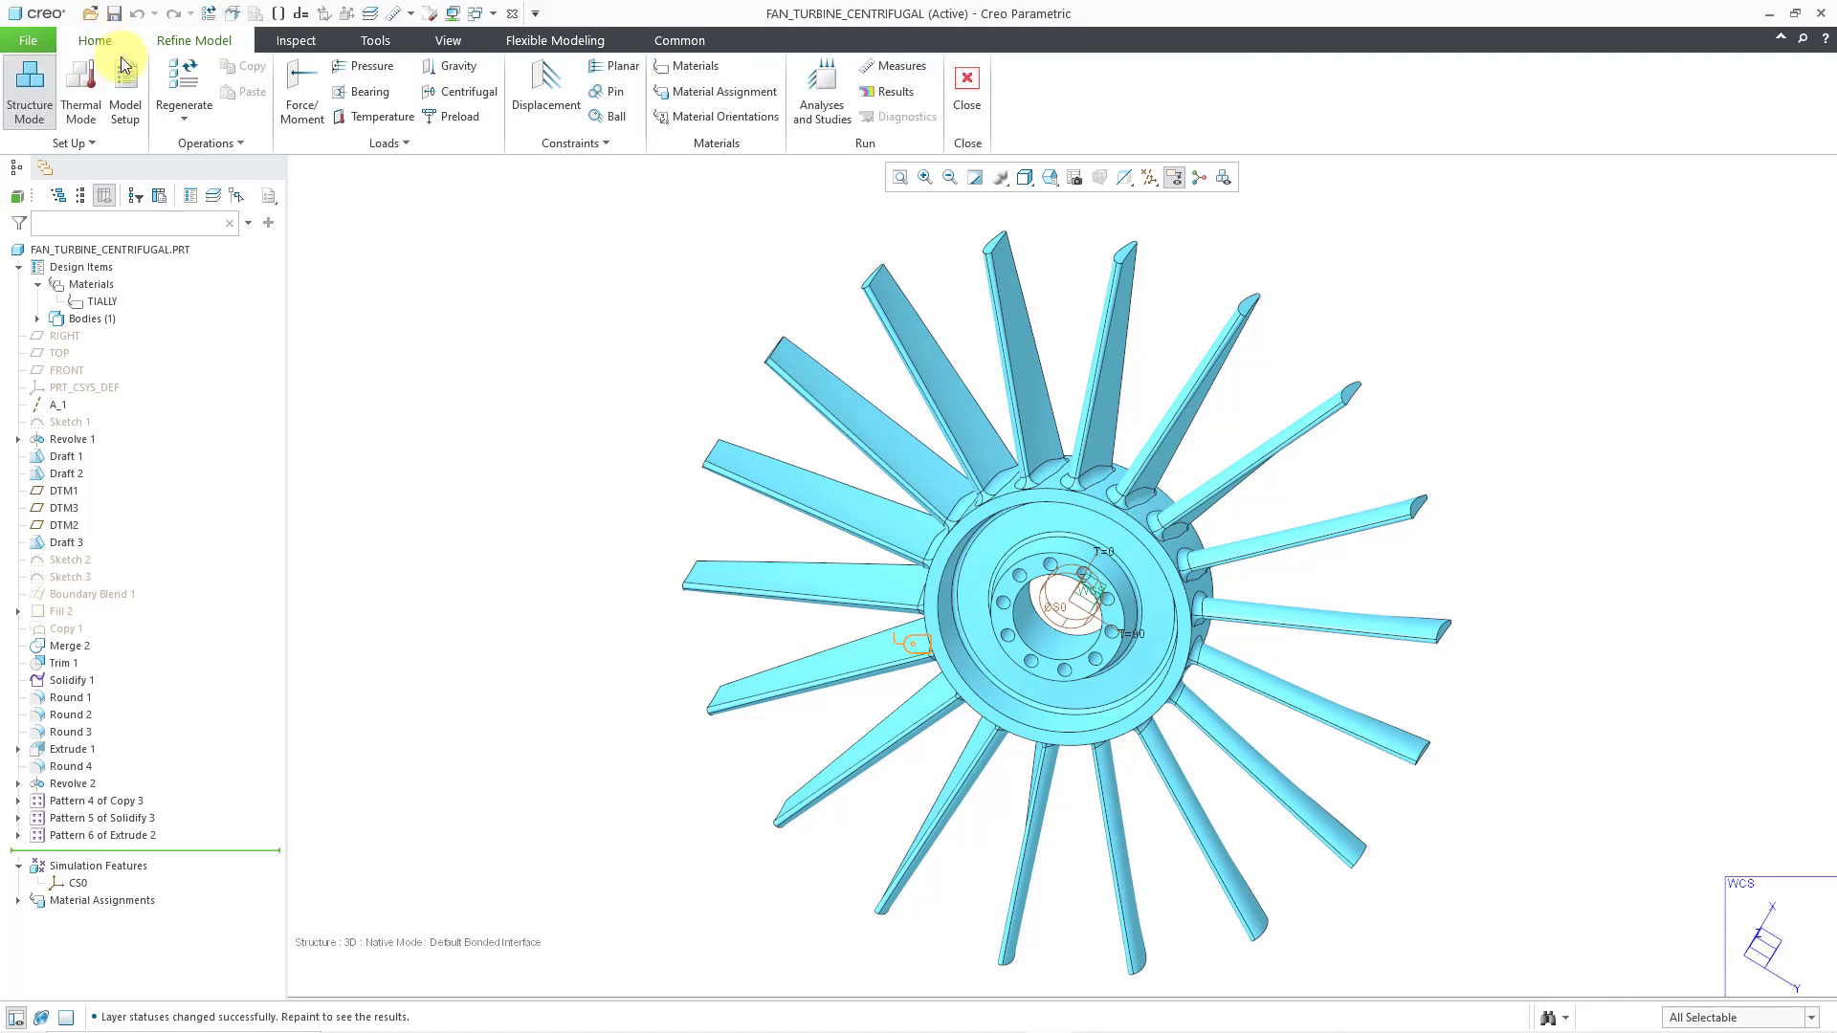
left_click(545, 95)
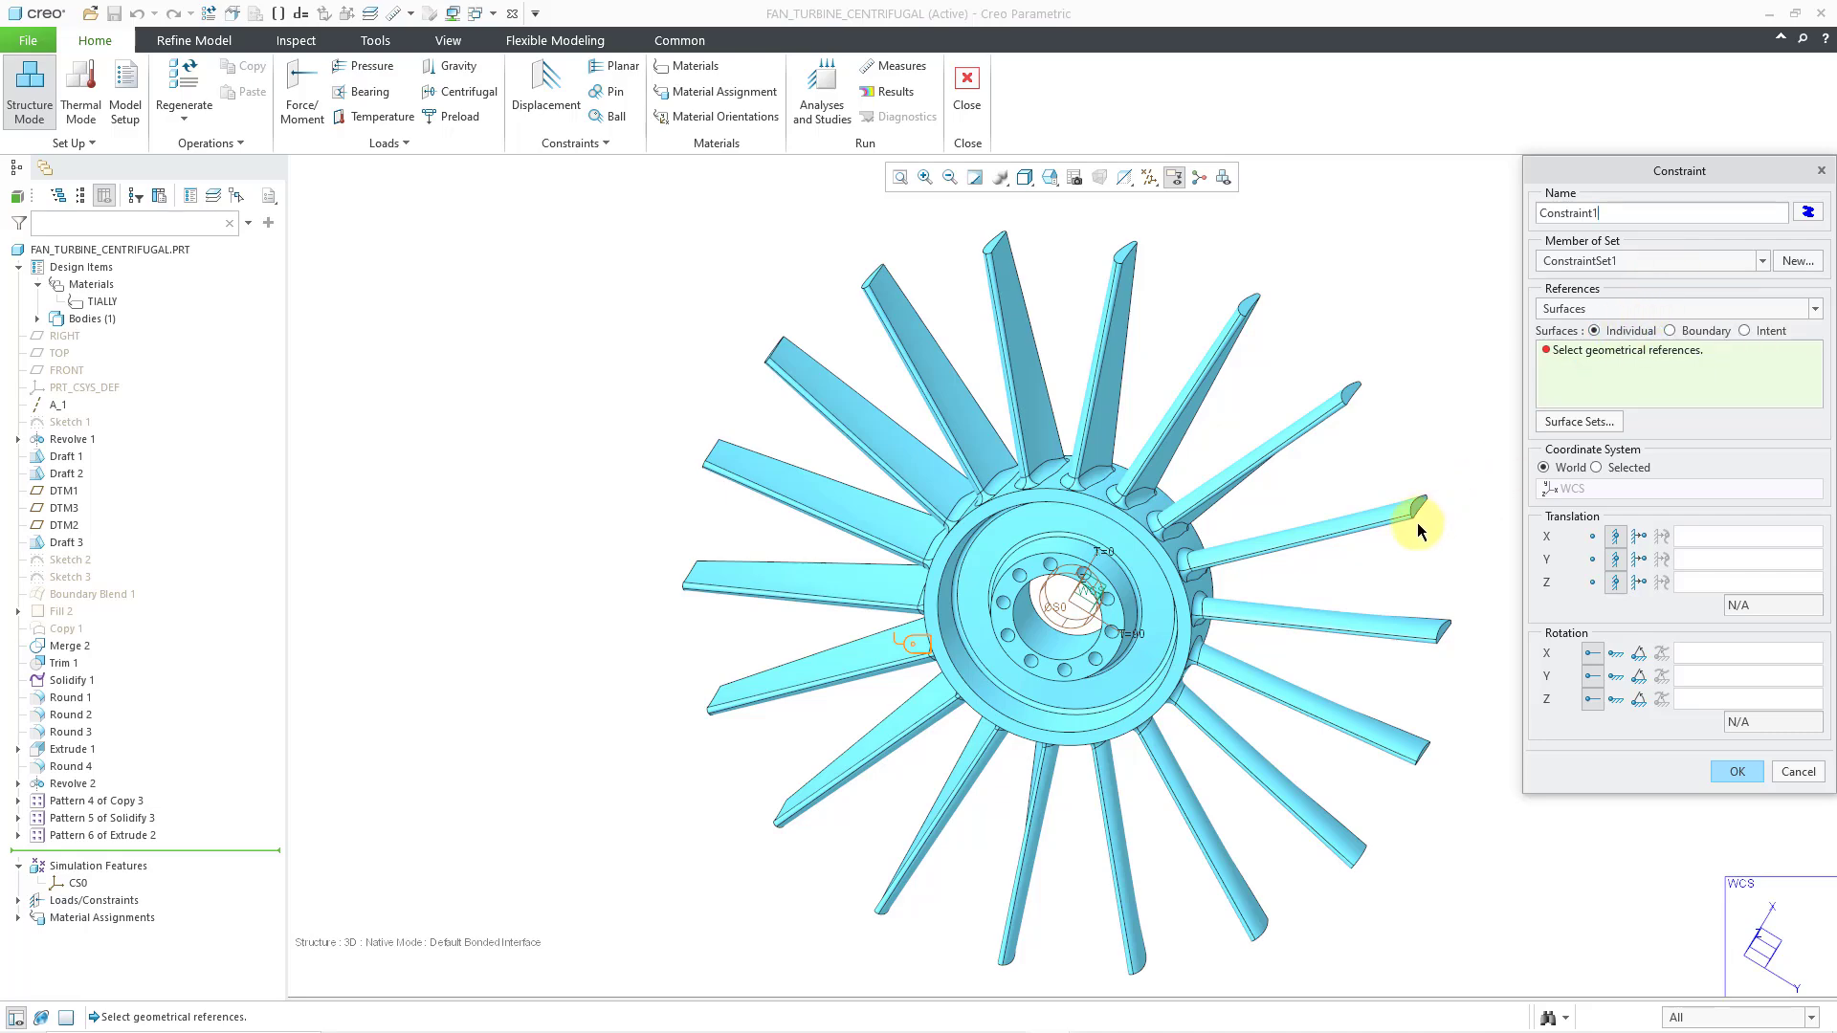
scroll(1058, 594, "up", 4)
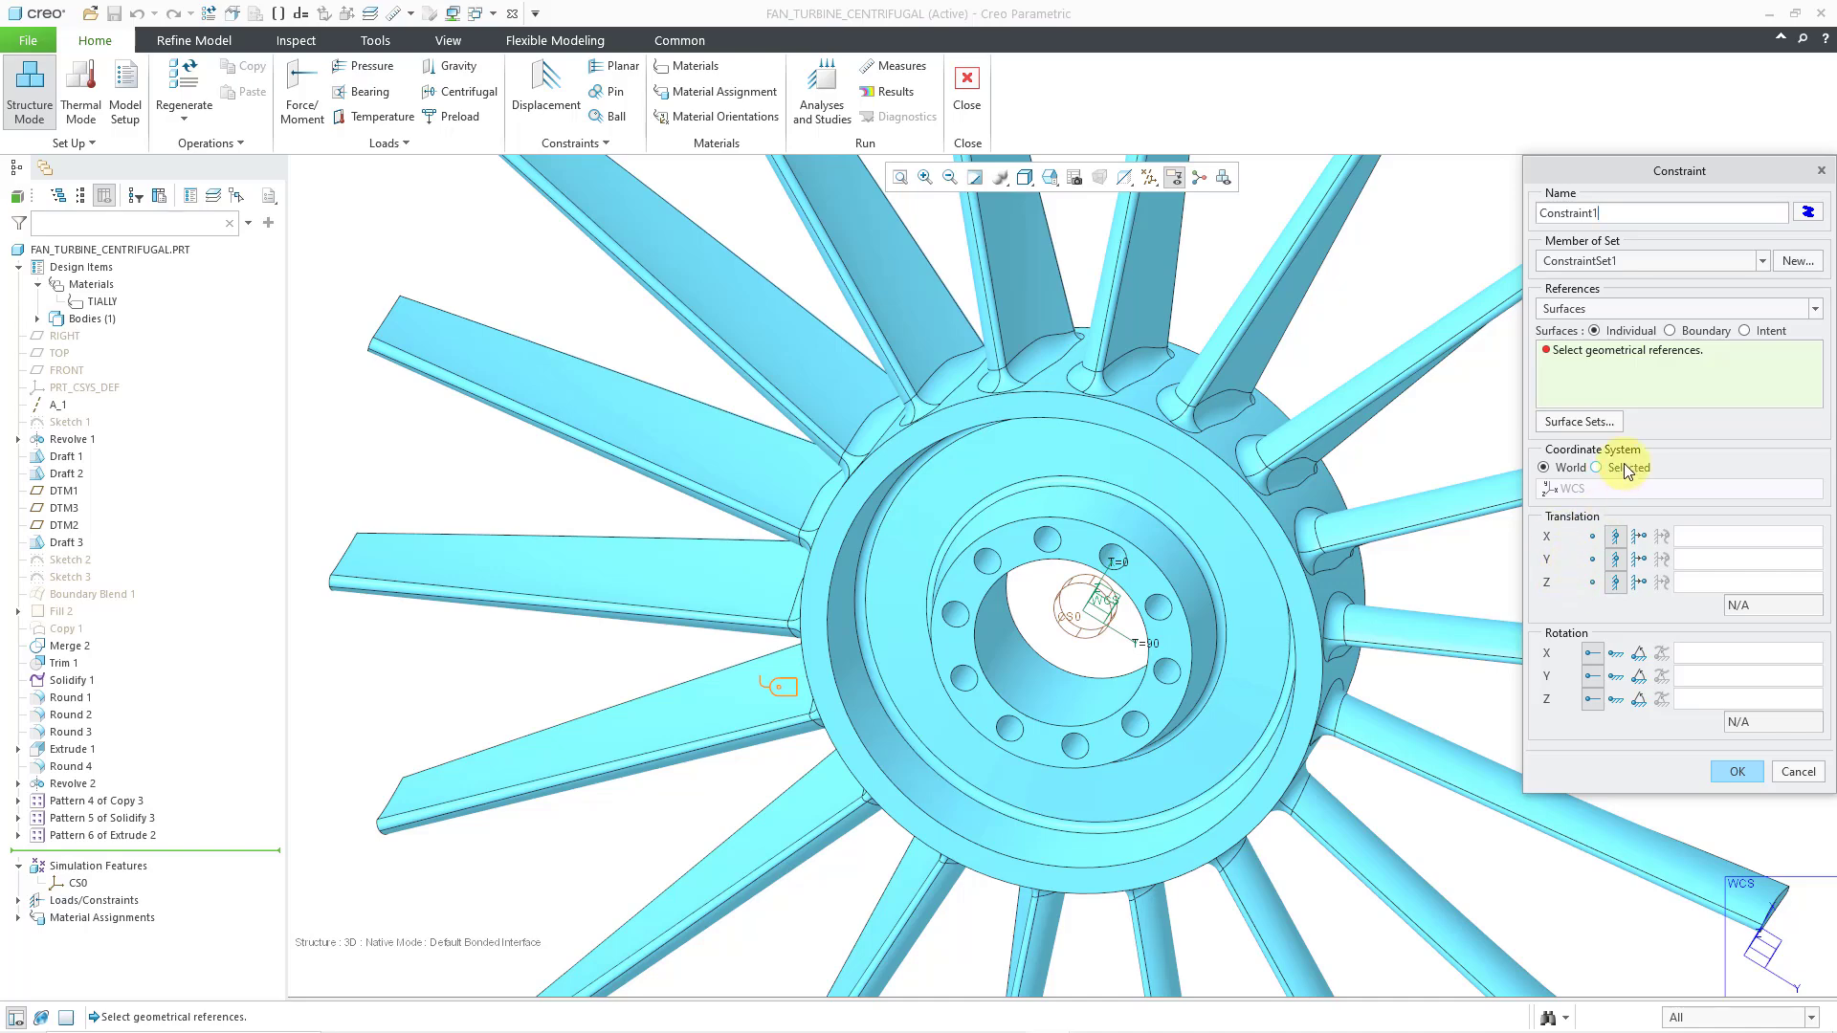
left_click(1594, 467)
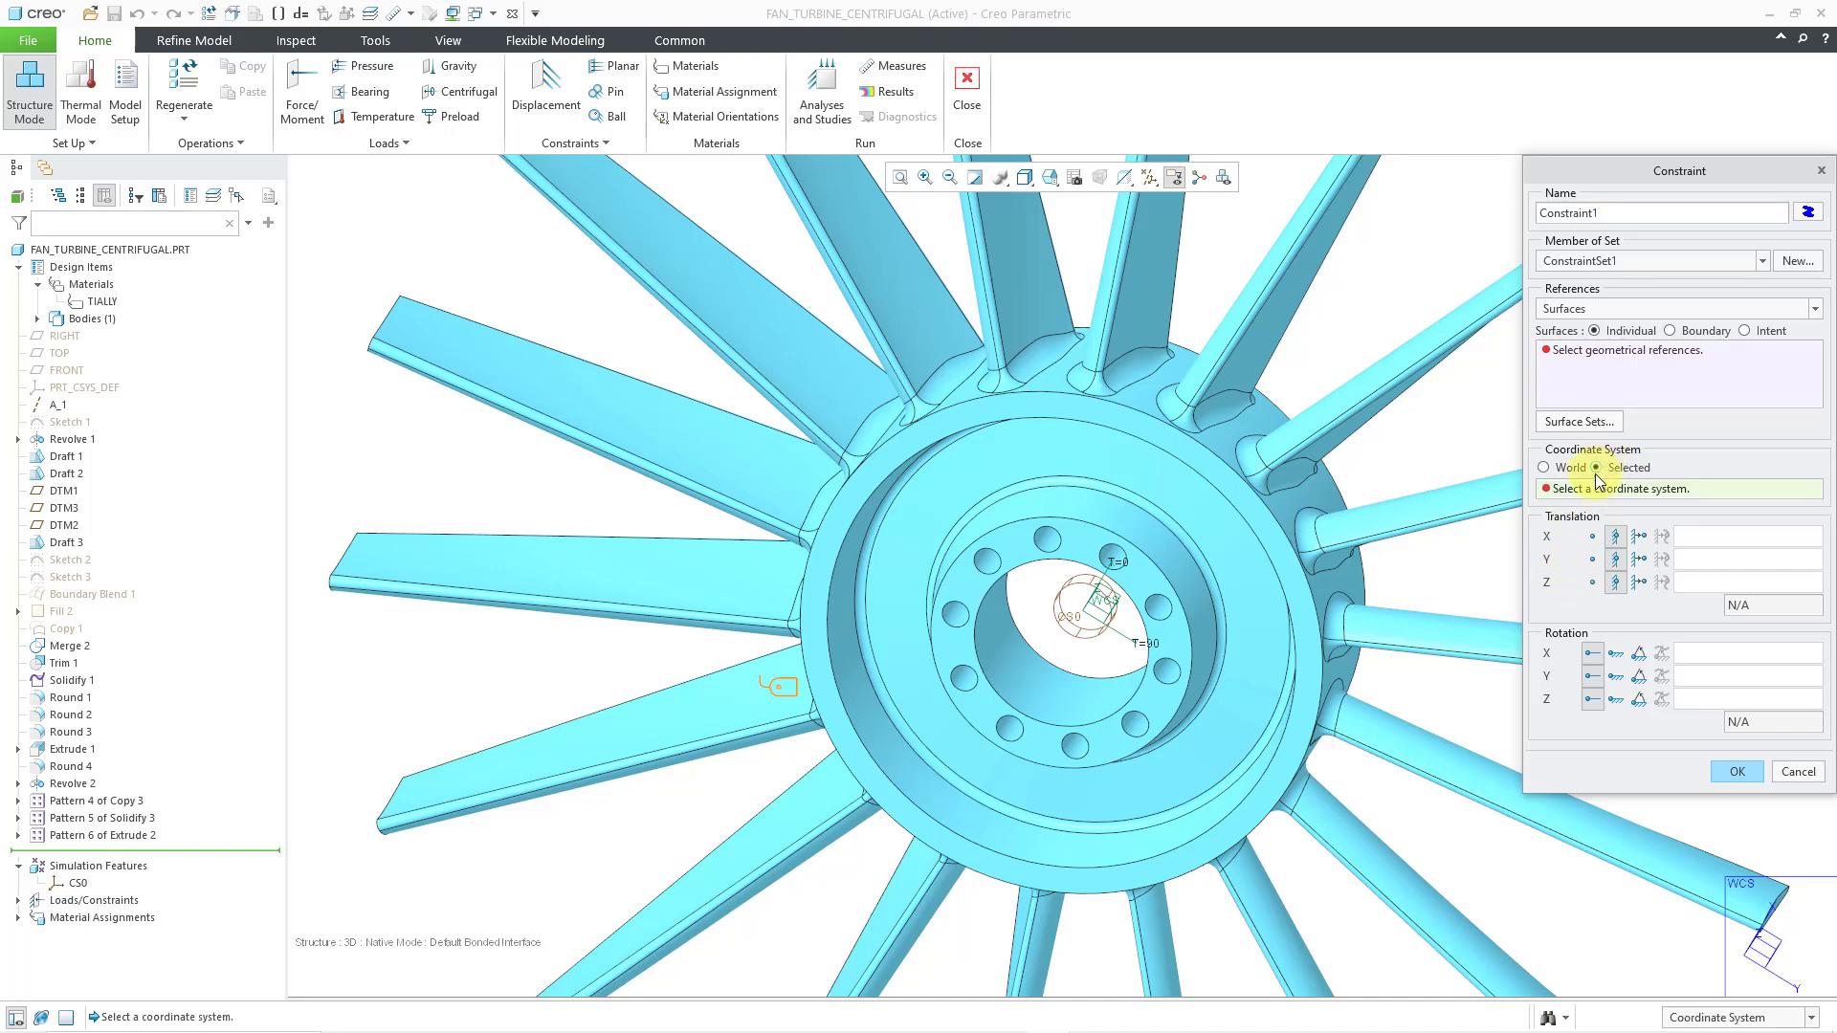
left_click(1071, 621)
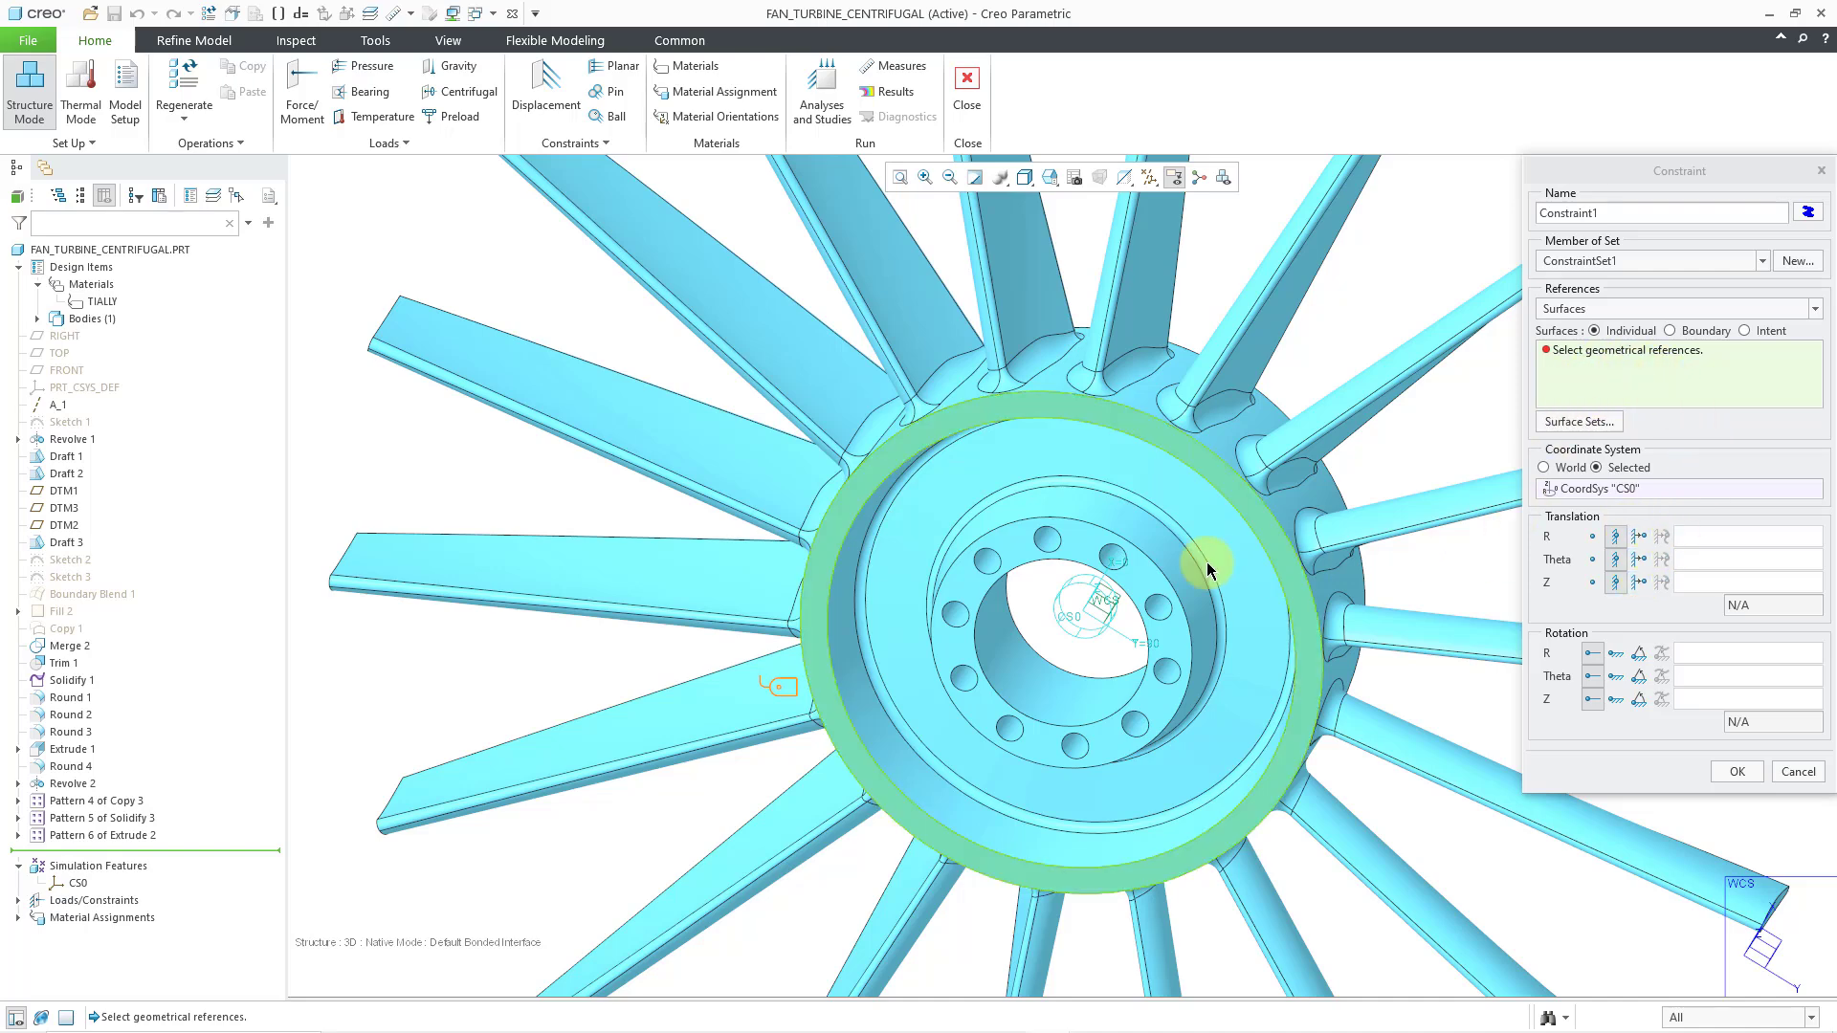
Select all ten hub bolt-hole surfaces and confirm the displacement constraint Constraint1.
left_click(1047, 540)
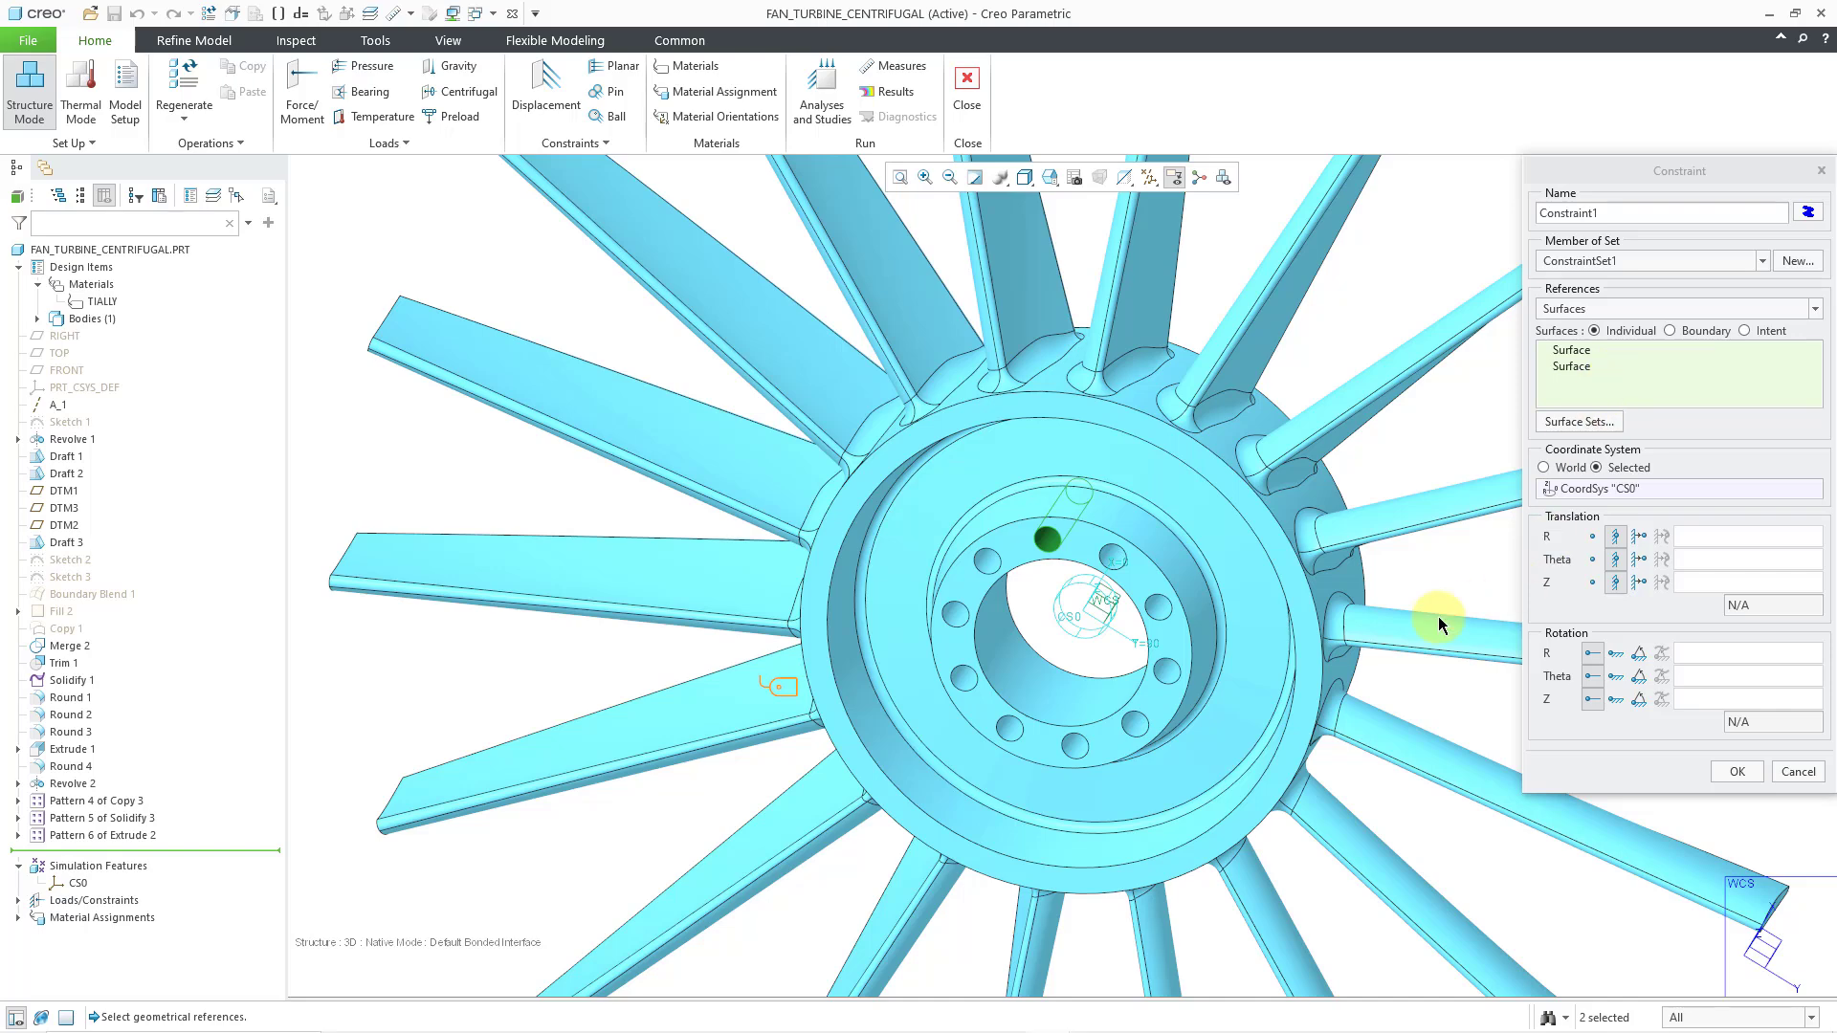
left_click(993, 572, "ctrl")
left_click(961, 620, "ctrl")
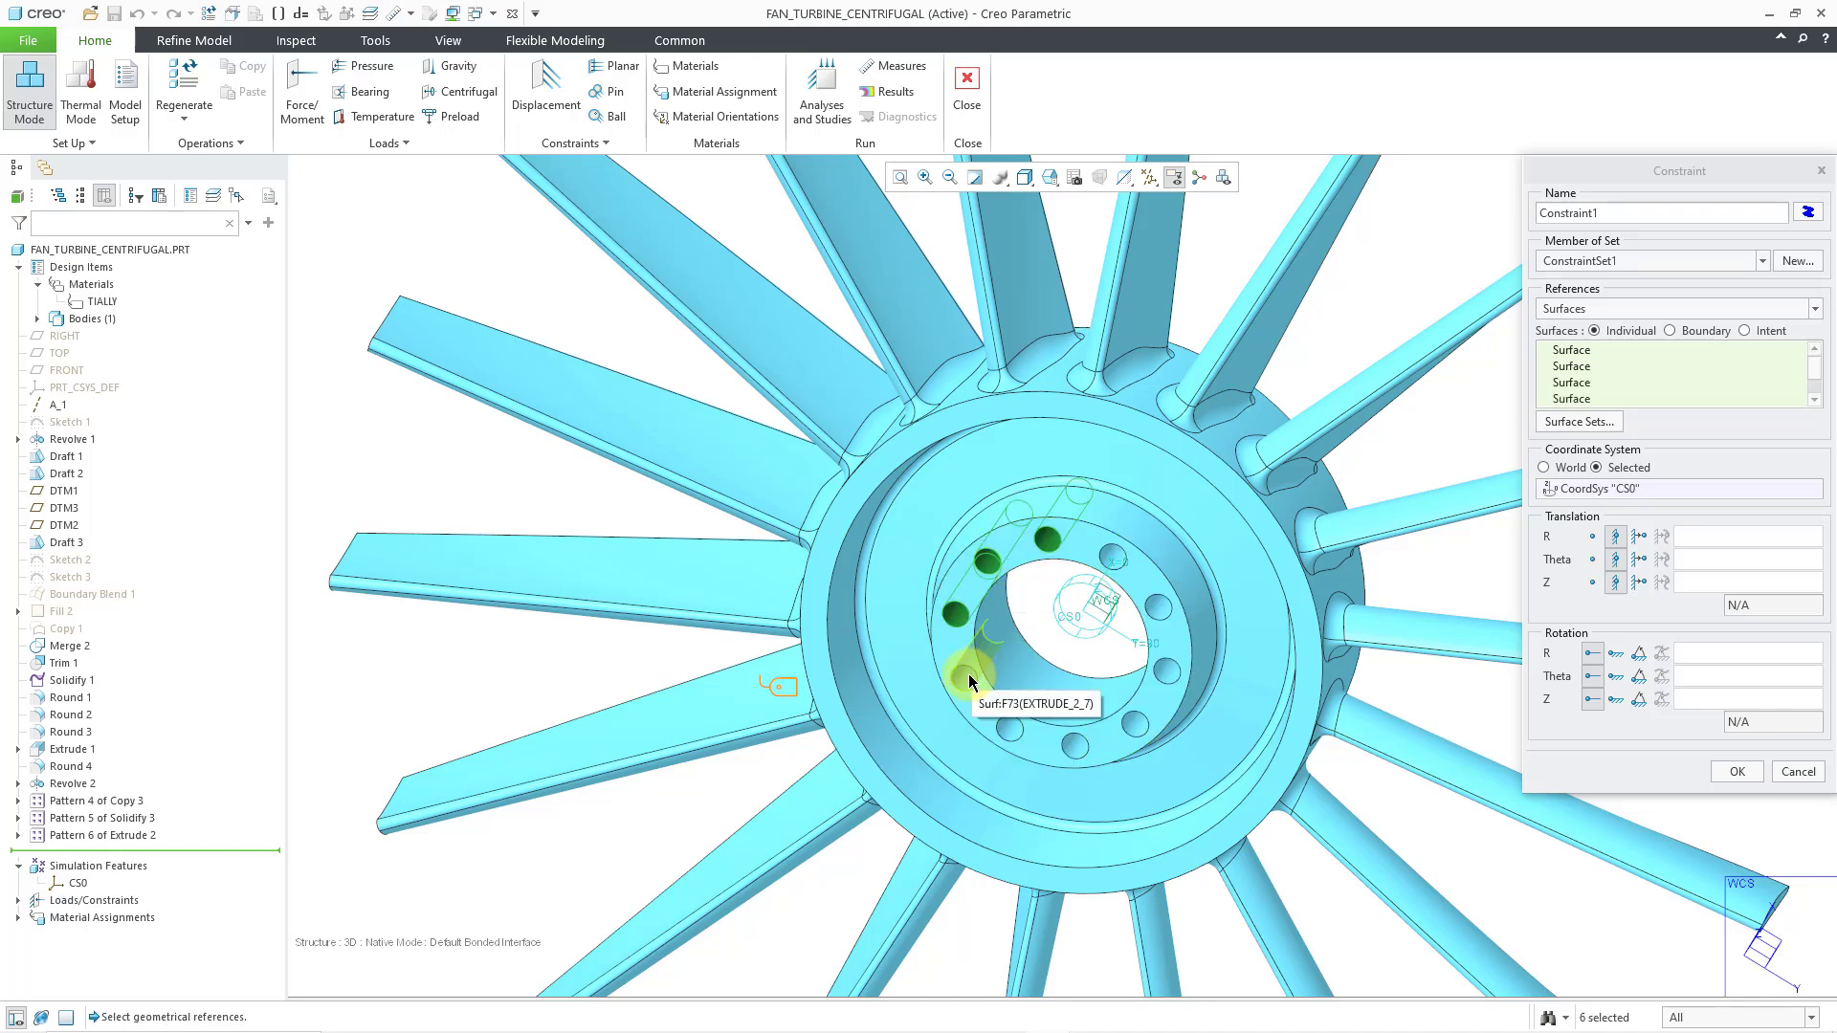
left_click(966, 674, "ctrl")
left_click(1008, 732, "ctrl")
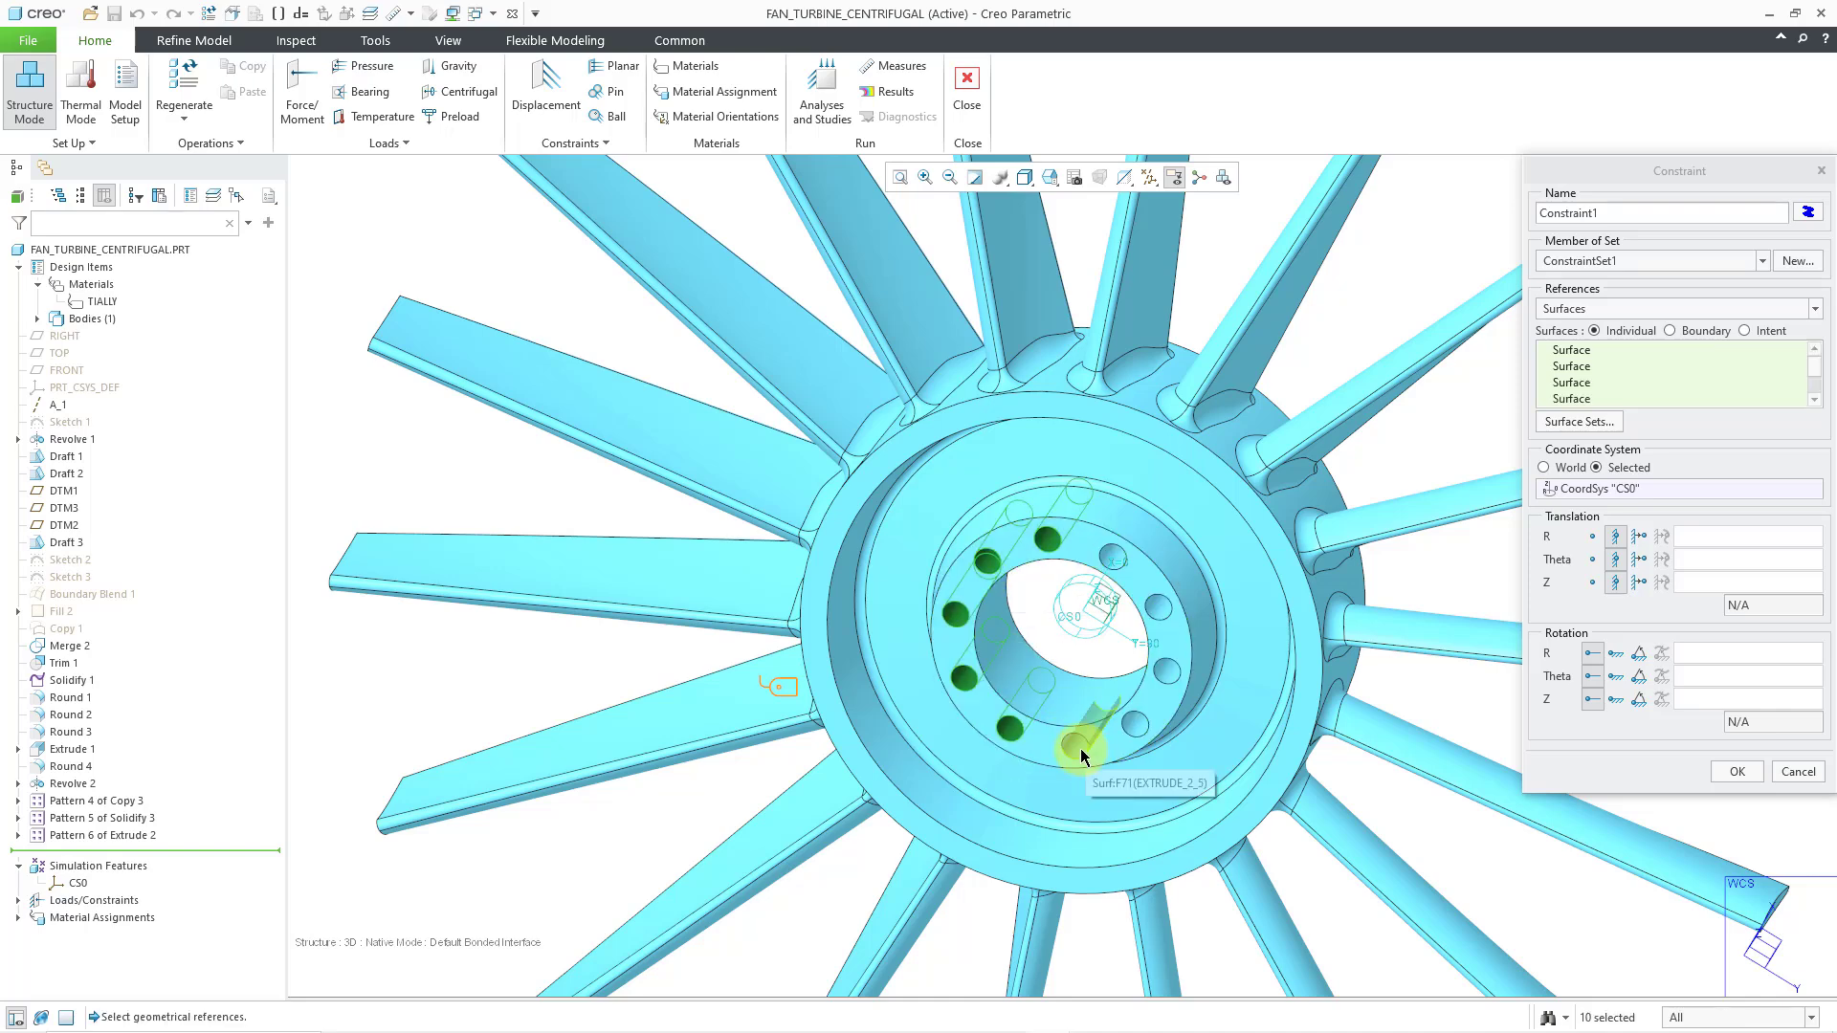
left_click(1076, 746, "ctrl")
left_click(1136, 727, "ctrl")
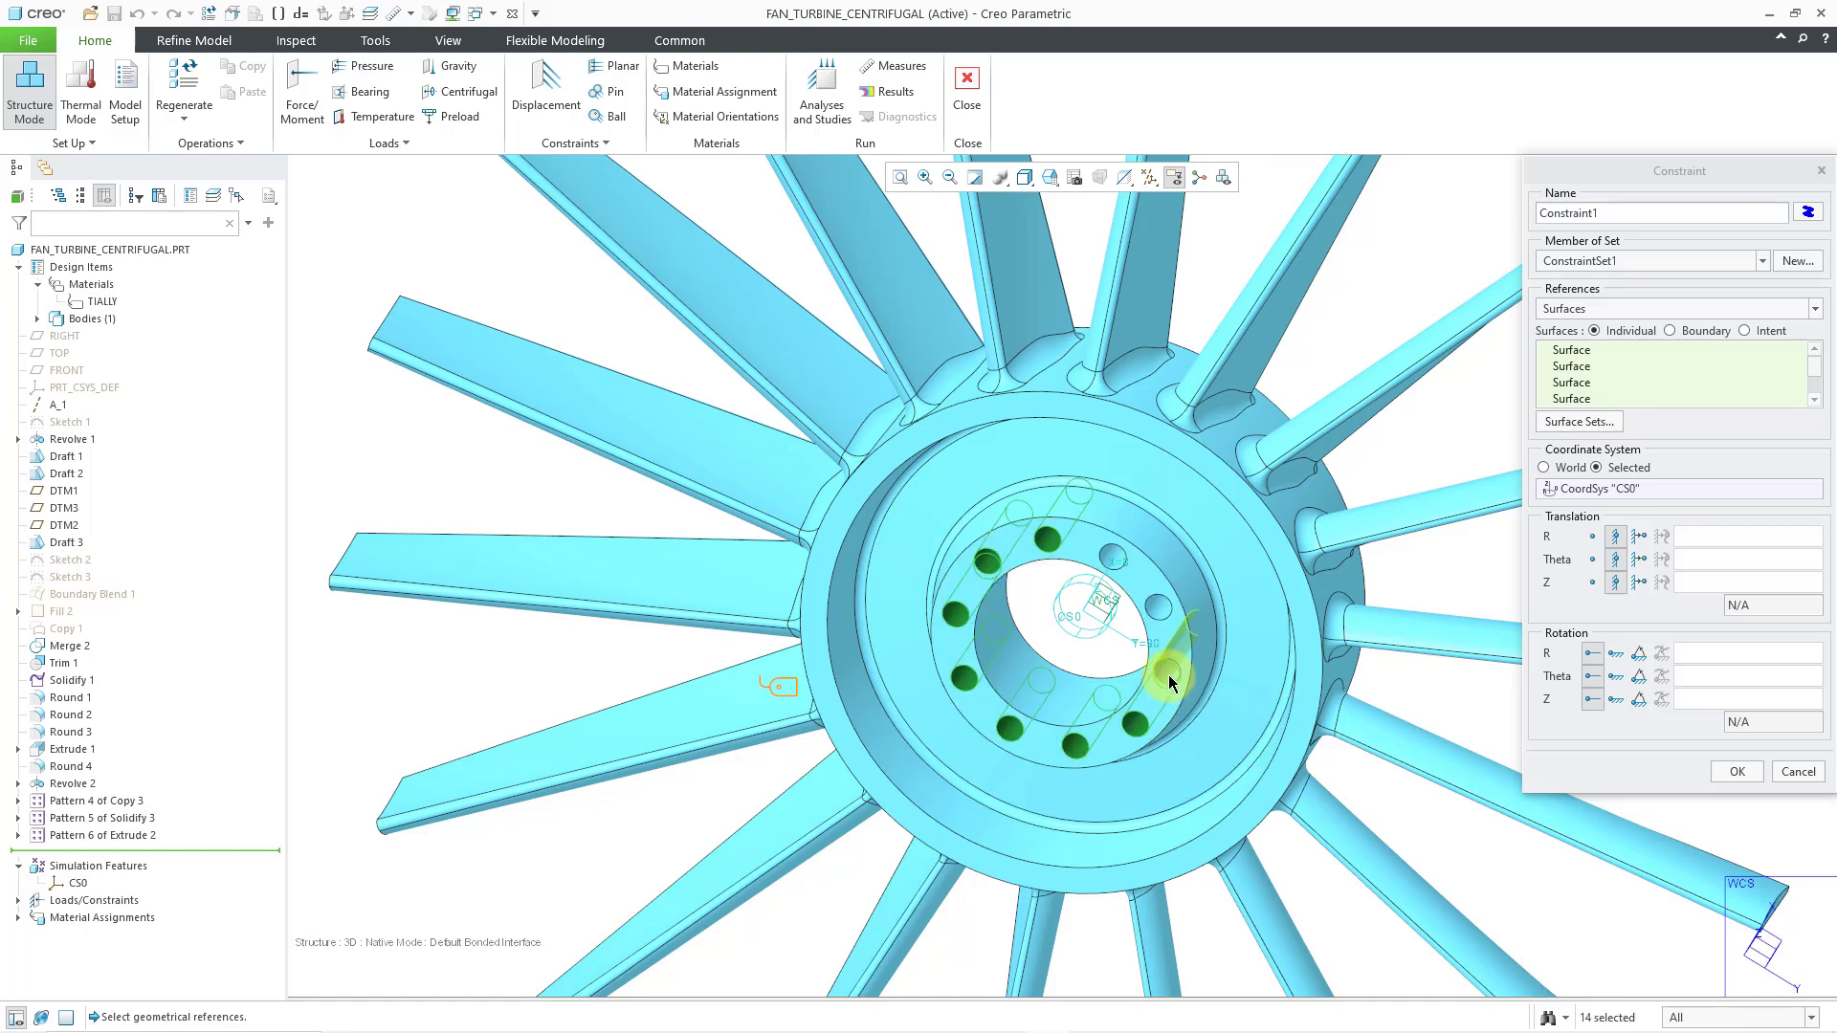
left_click(1168, 672, "ctrl")
left_click(1159, 609, "ctrl")
left_click(1114, 559, "ctrl")
scroll(1085, 438, "up", 3)
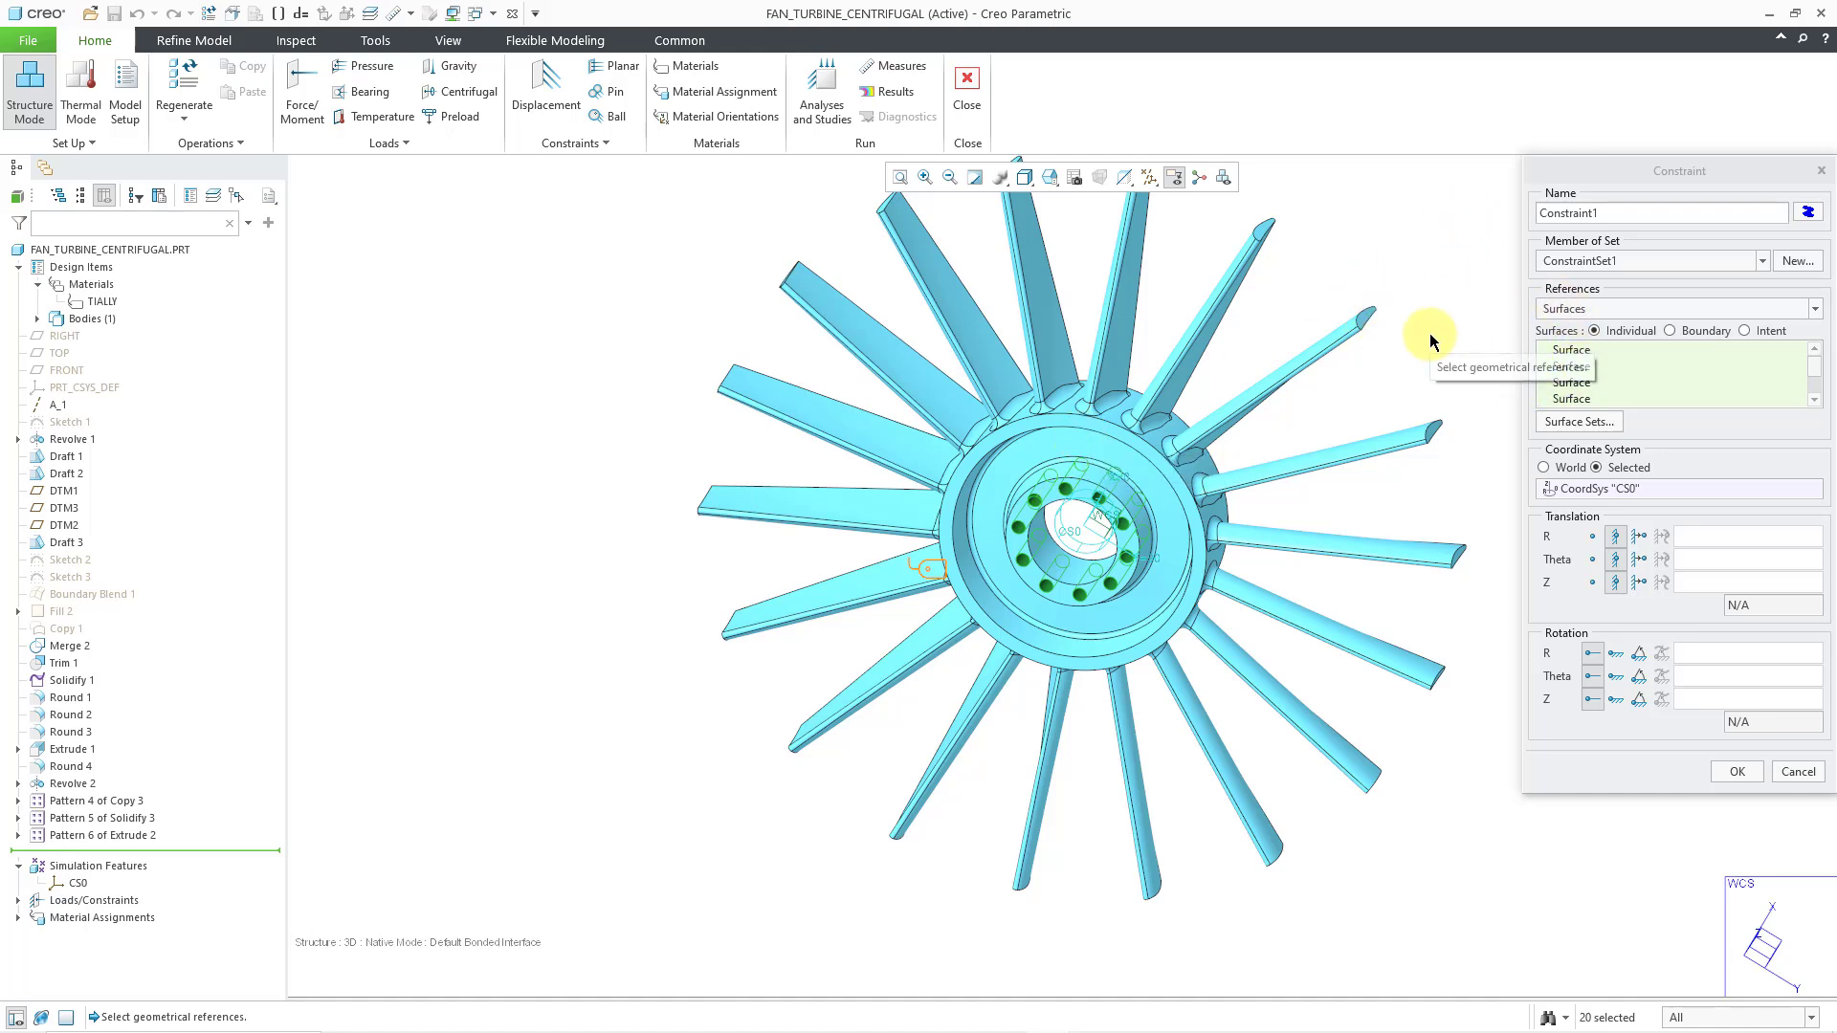
middle_click_drag(1409, 359, 1312, 441, "ctrl")
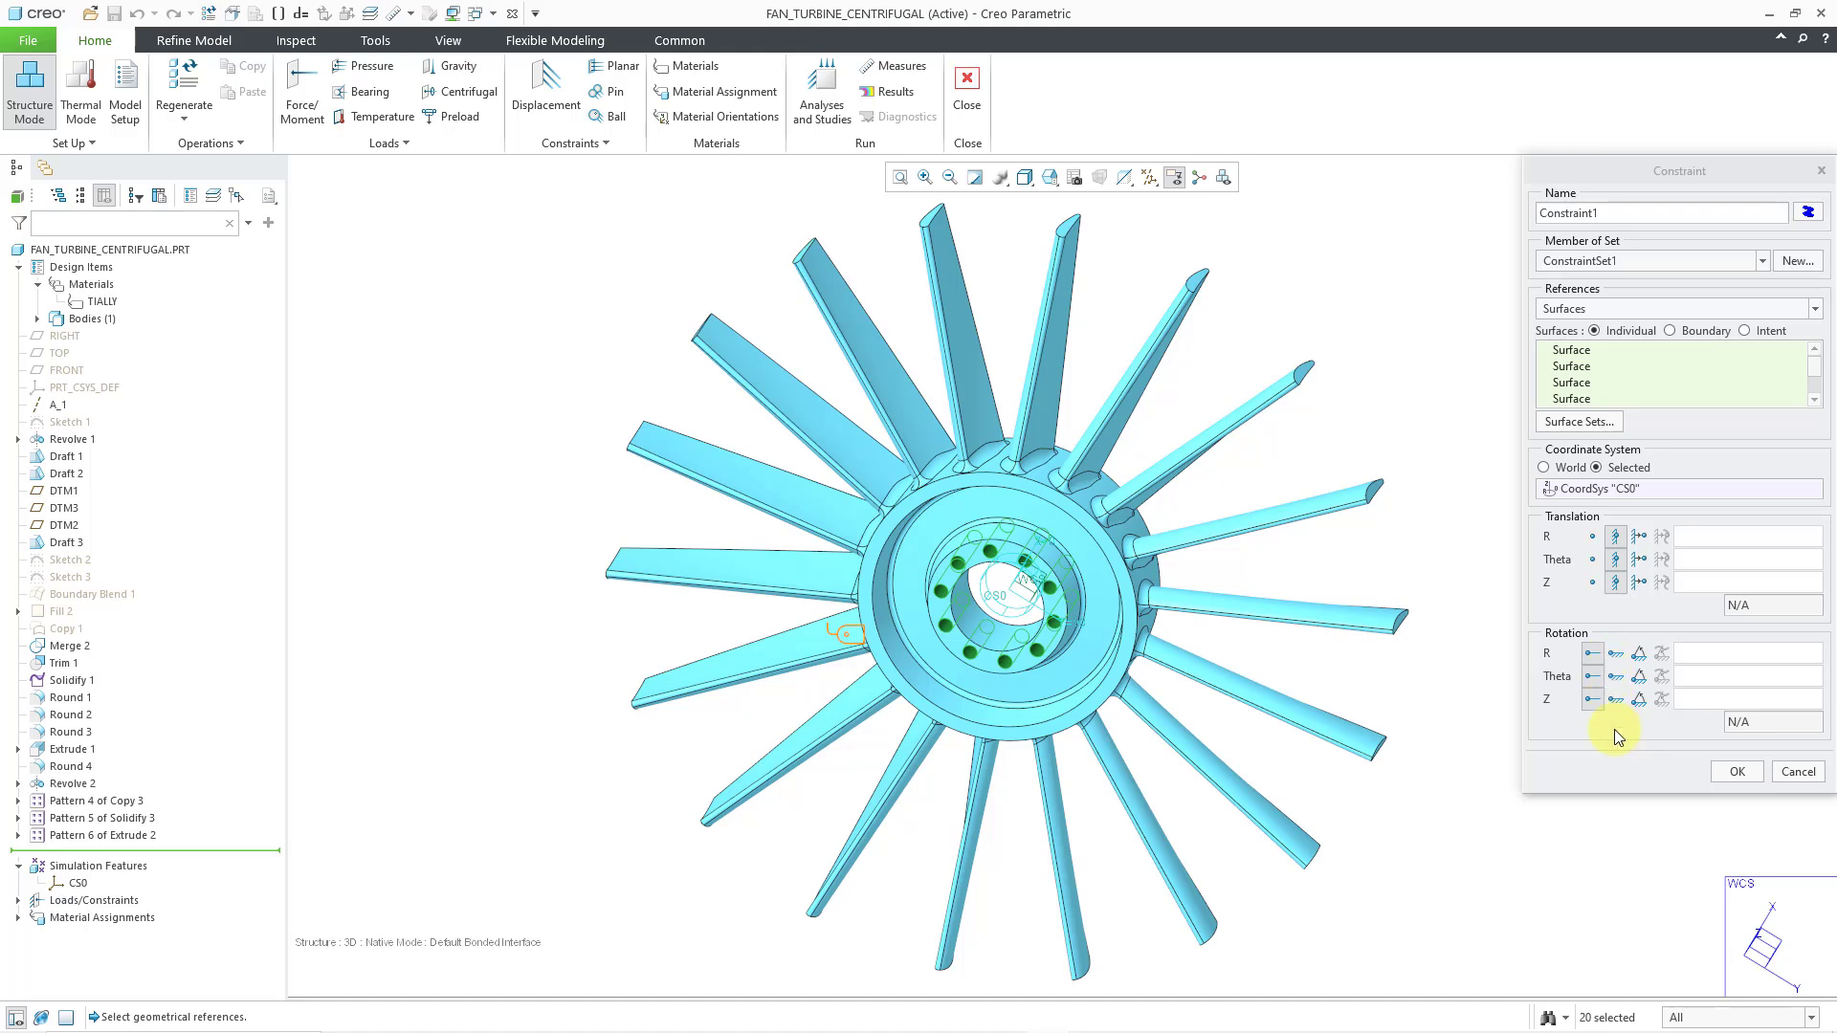
left_click(1747, 769)
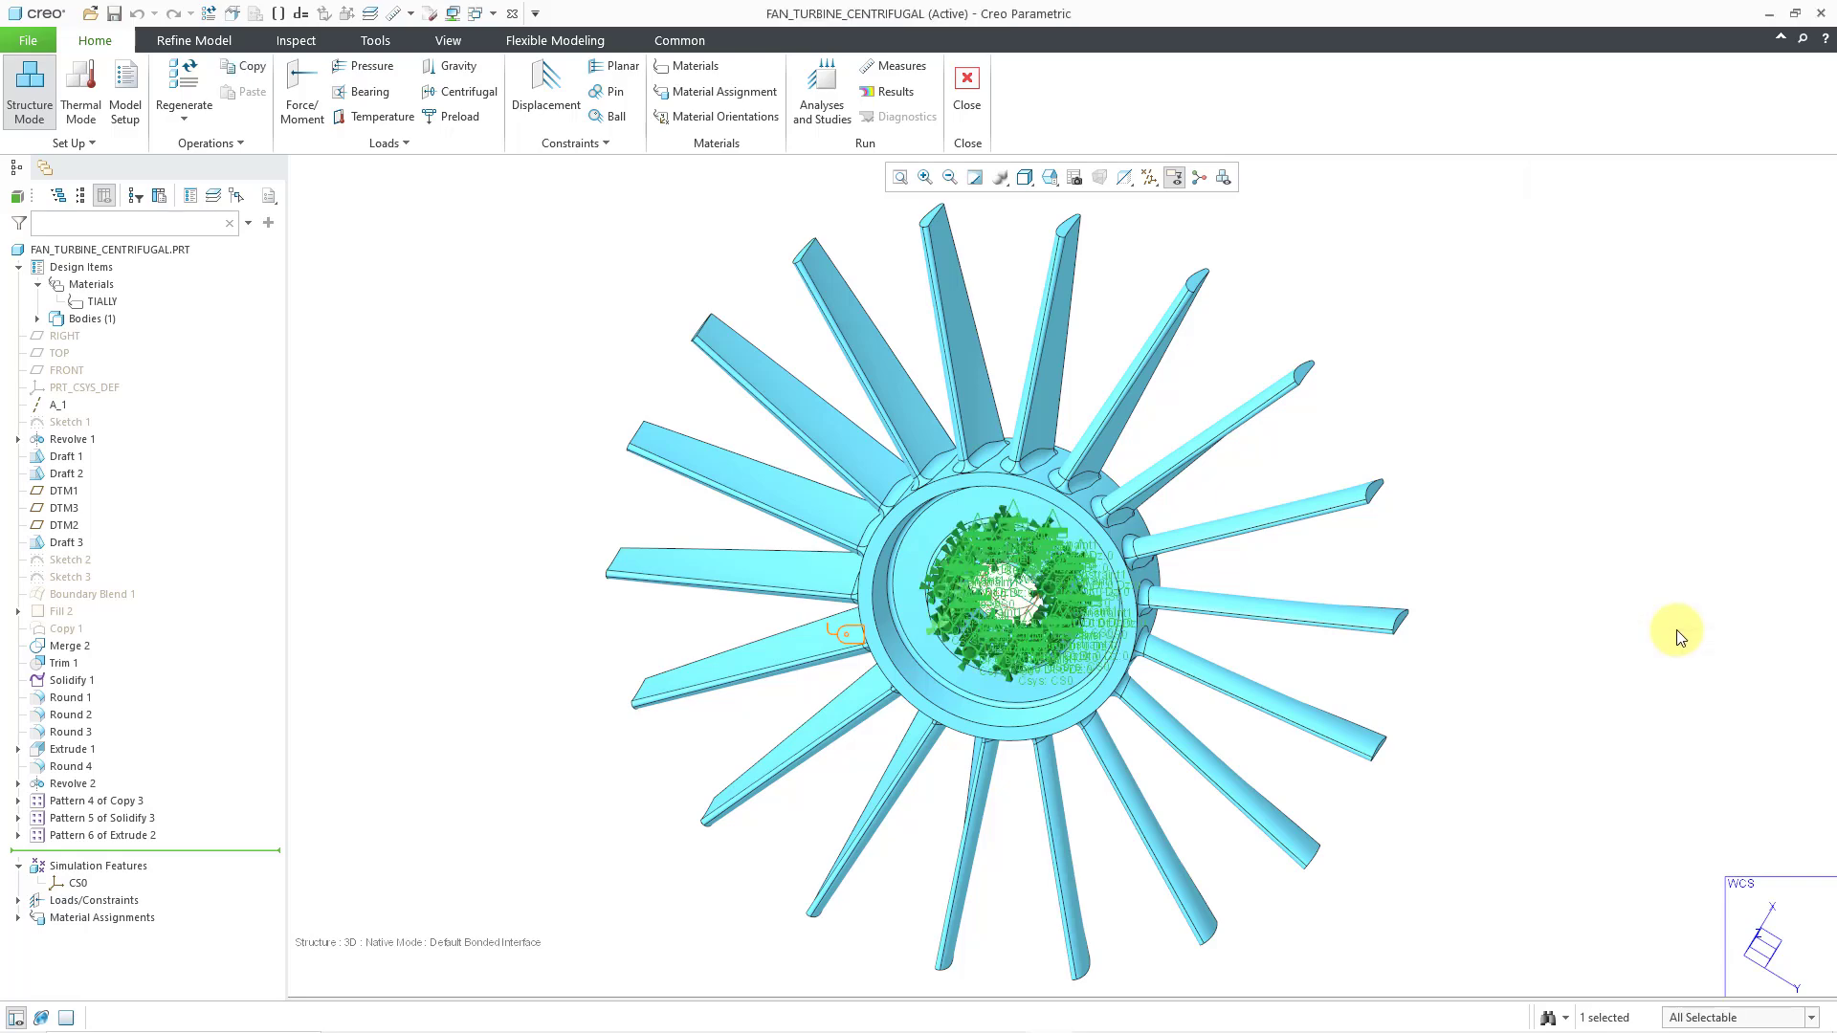
Uncheck Displacement Constraints and Material Assignments in the Simulation Display settings.
left_click(1558, 405)
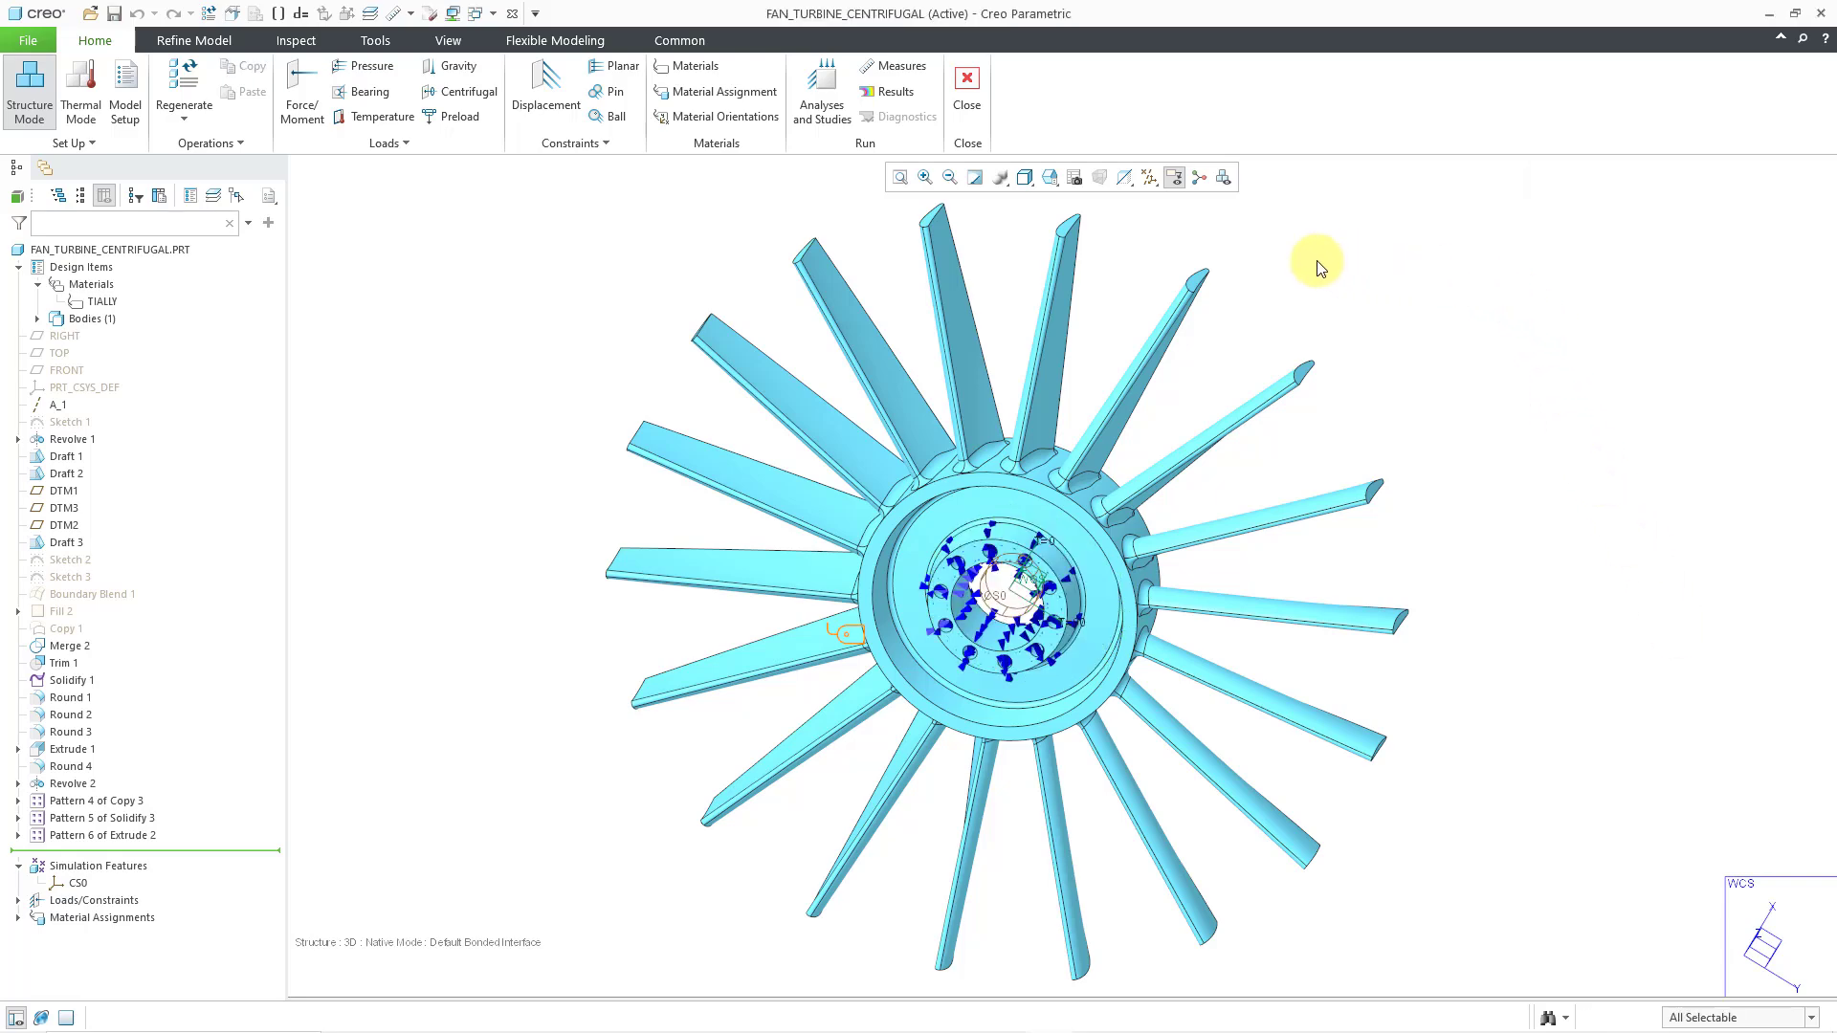
left_click(1226, 182)
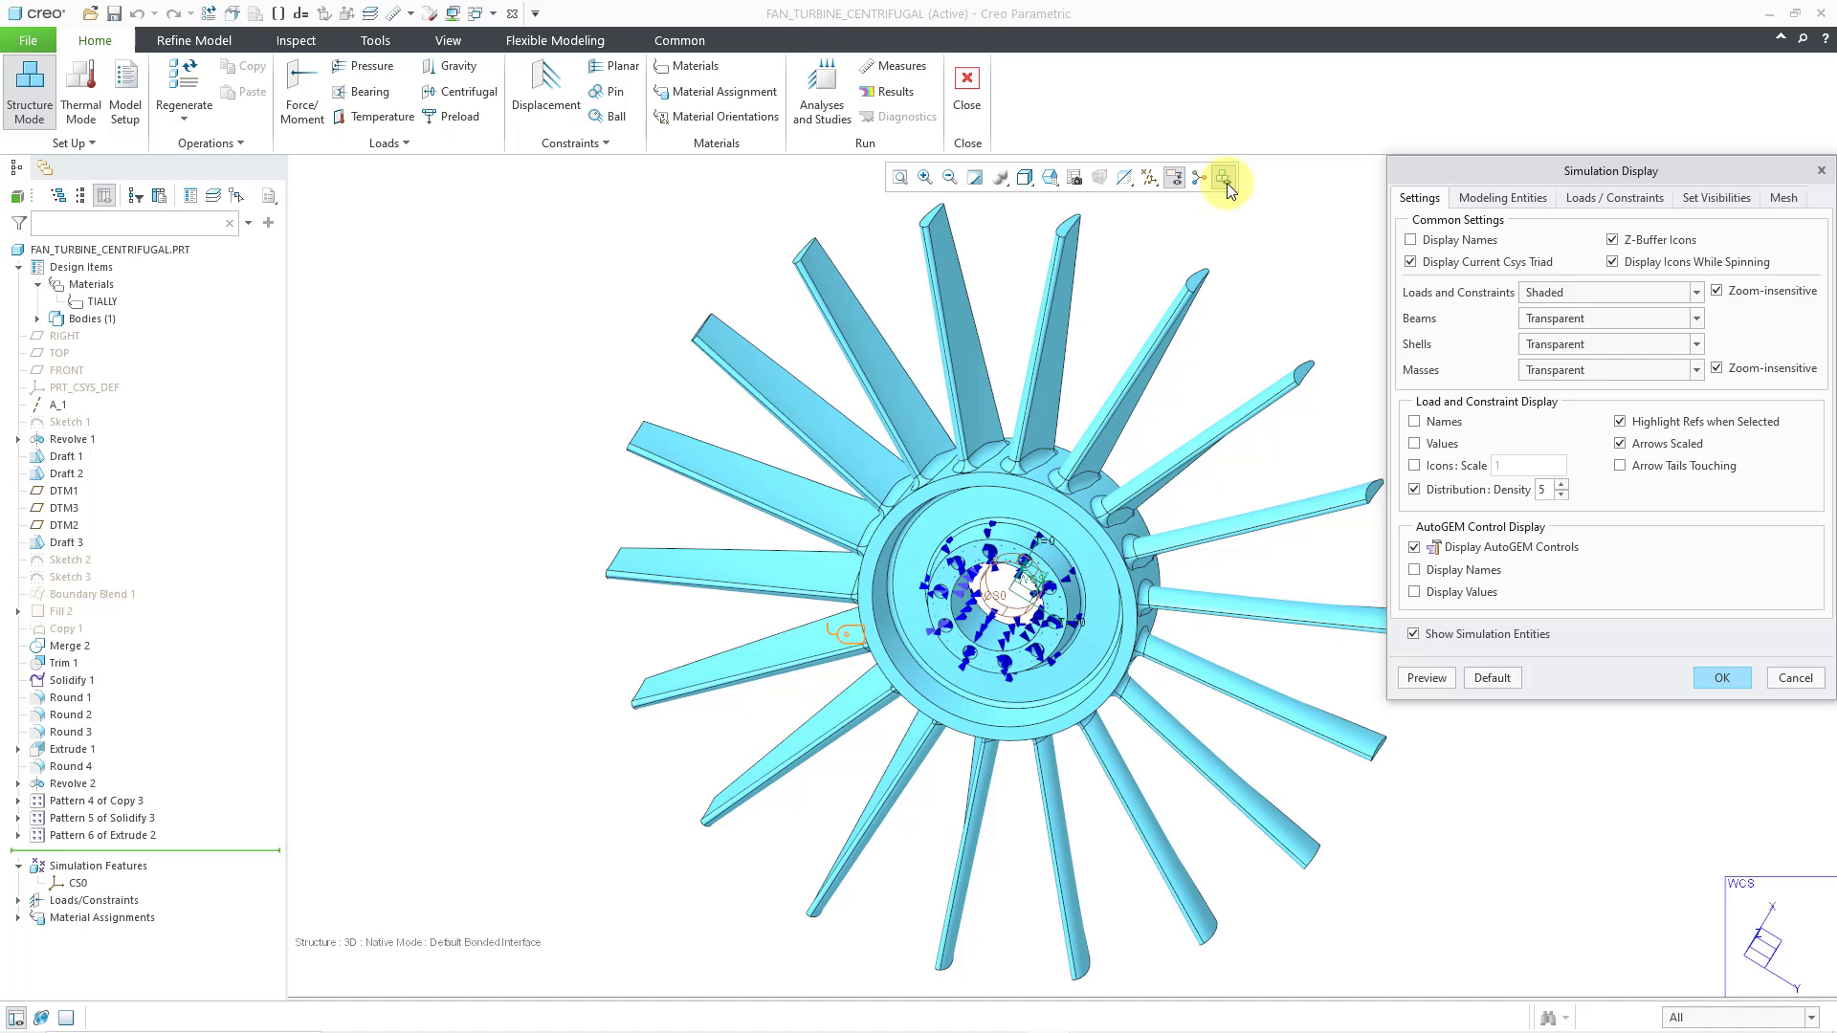
left_click(1616, 199)
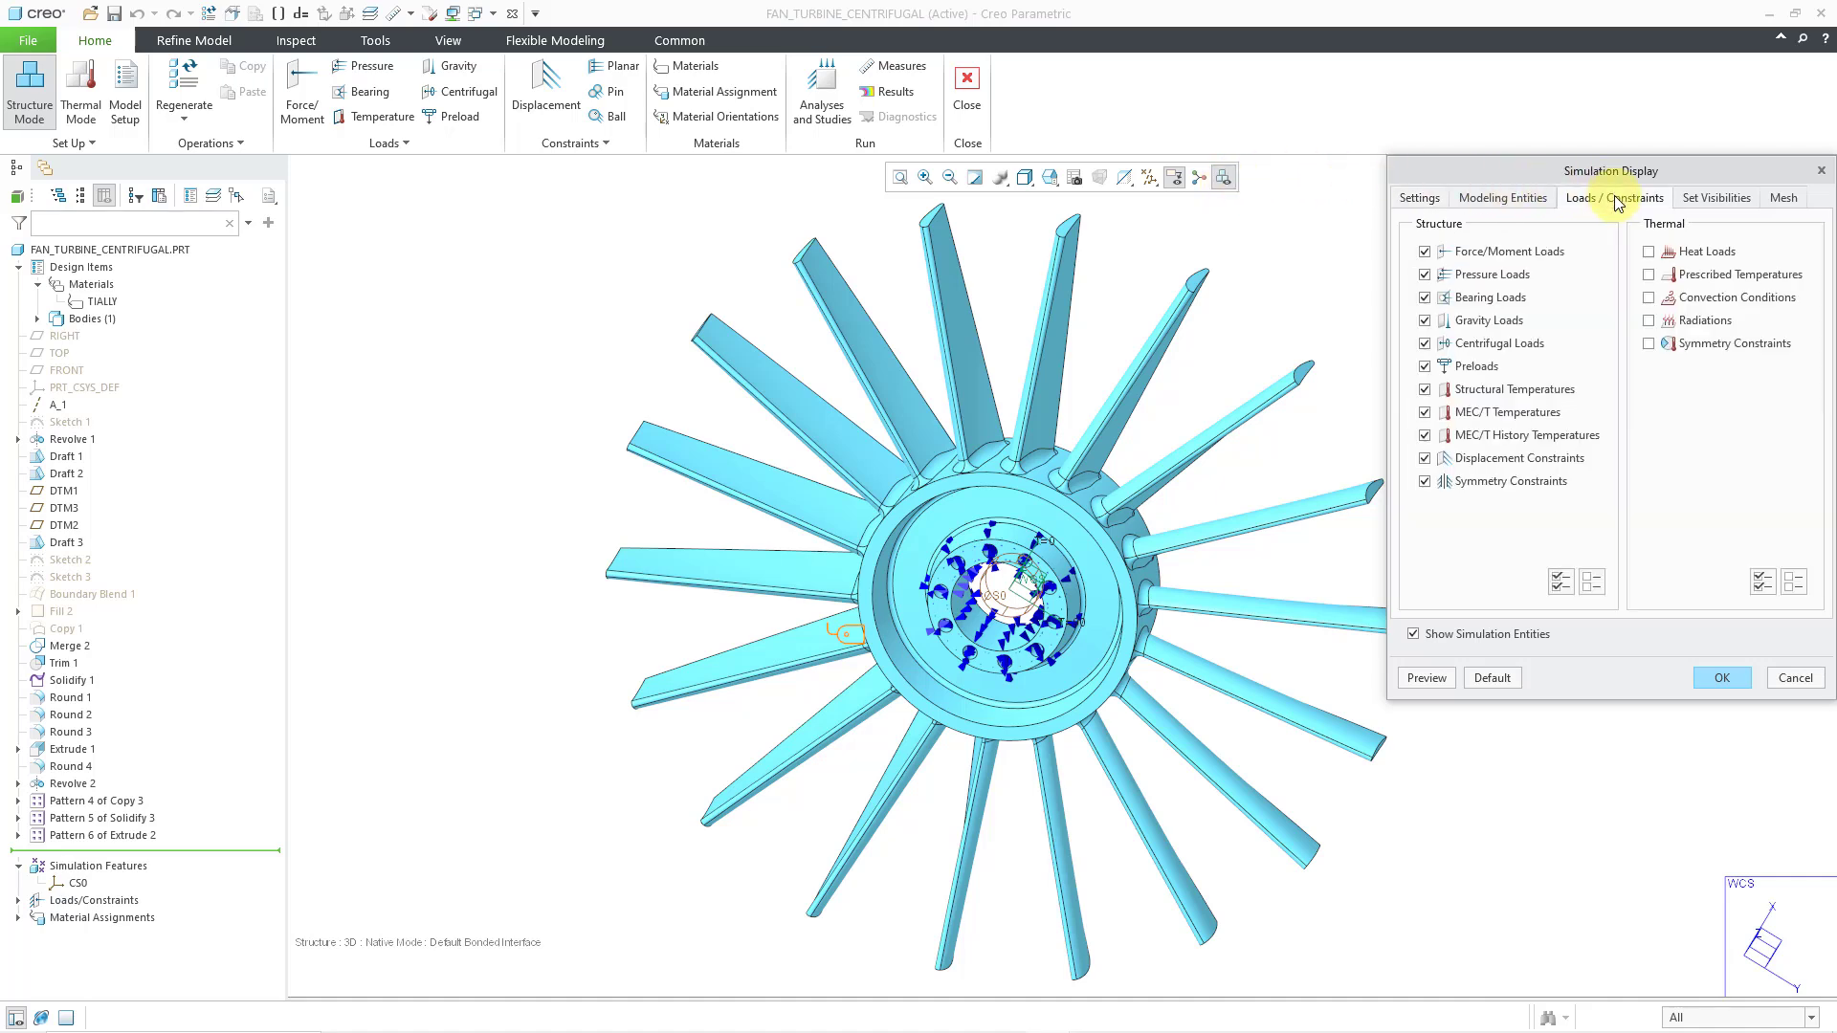
left_click(1425, 461)
left_click(1517, 198)
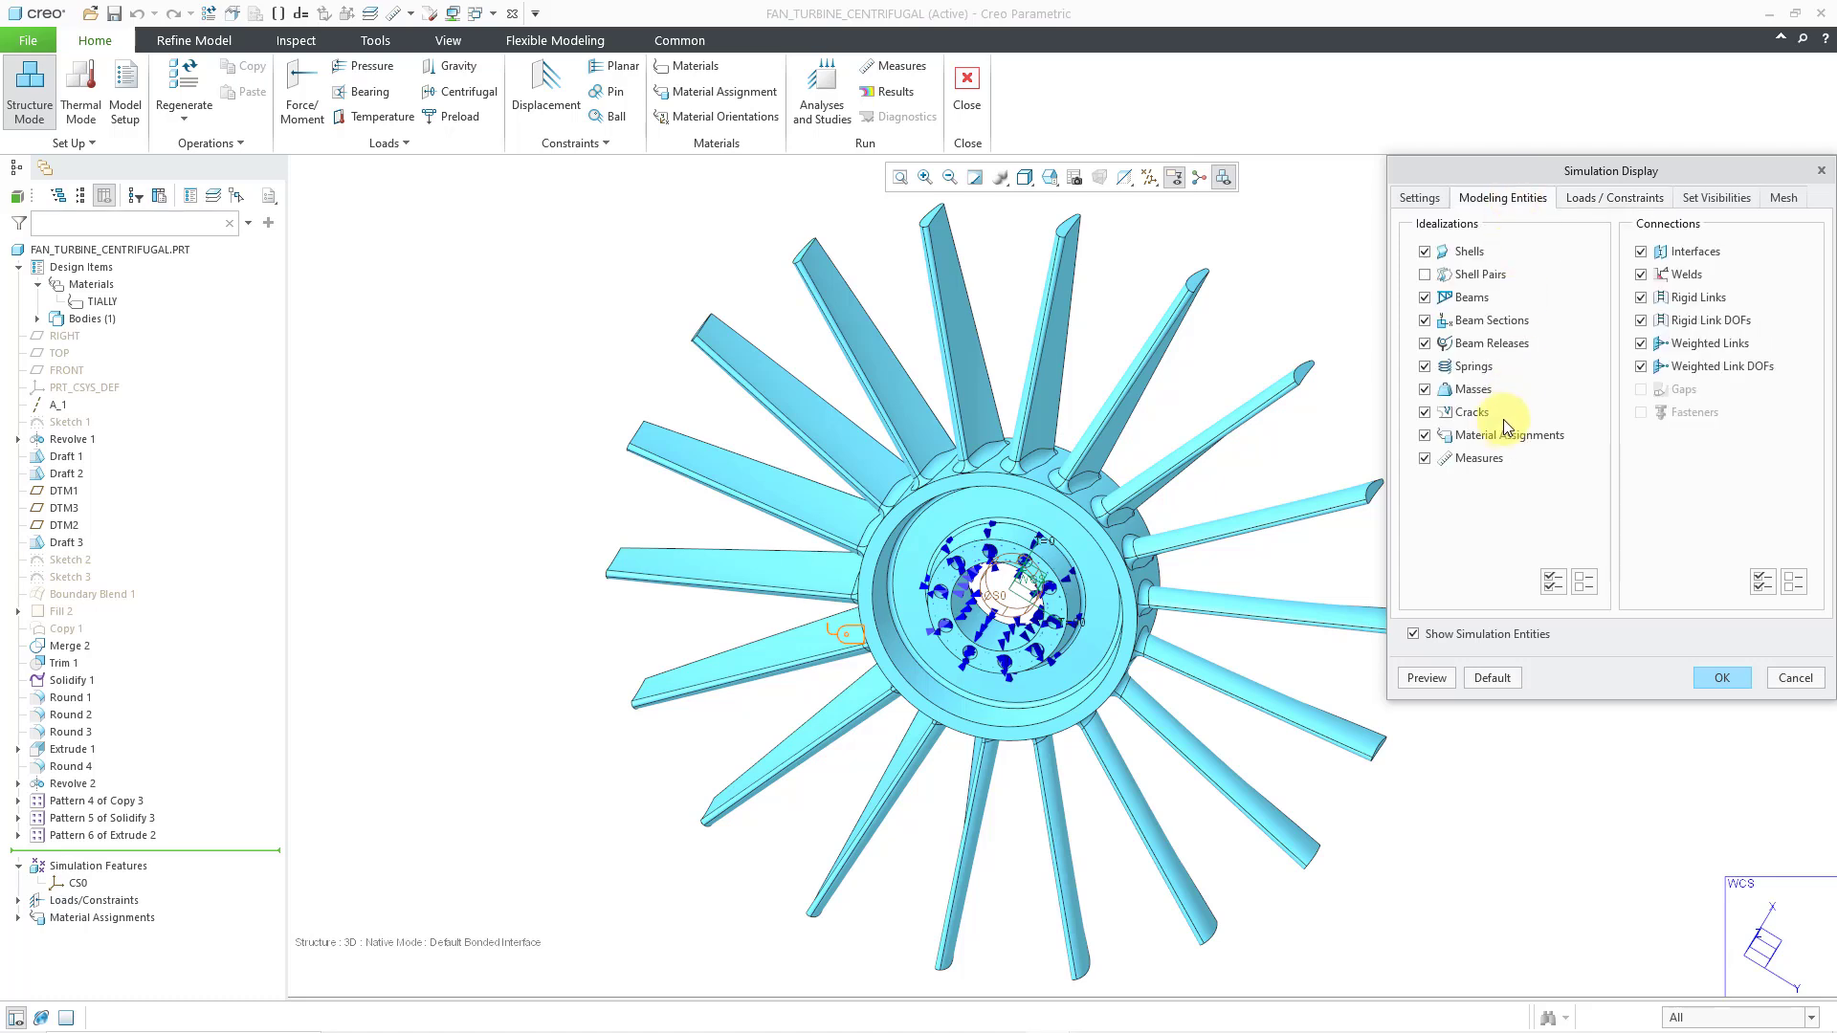
left_click(1425, 436)
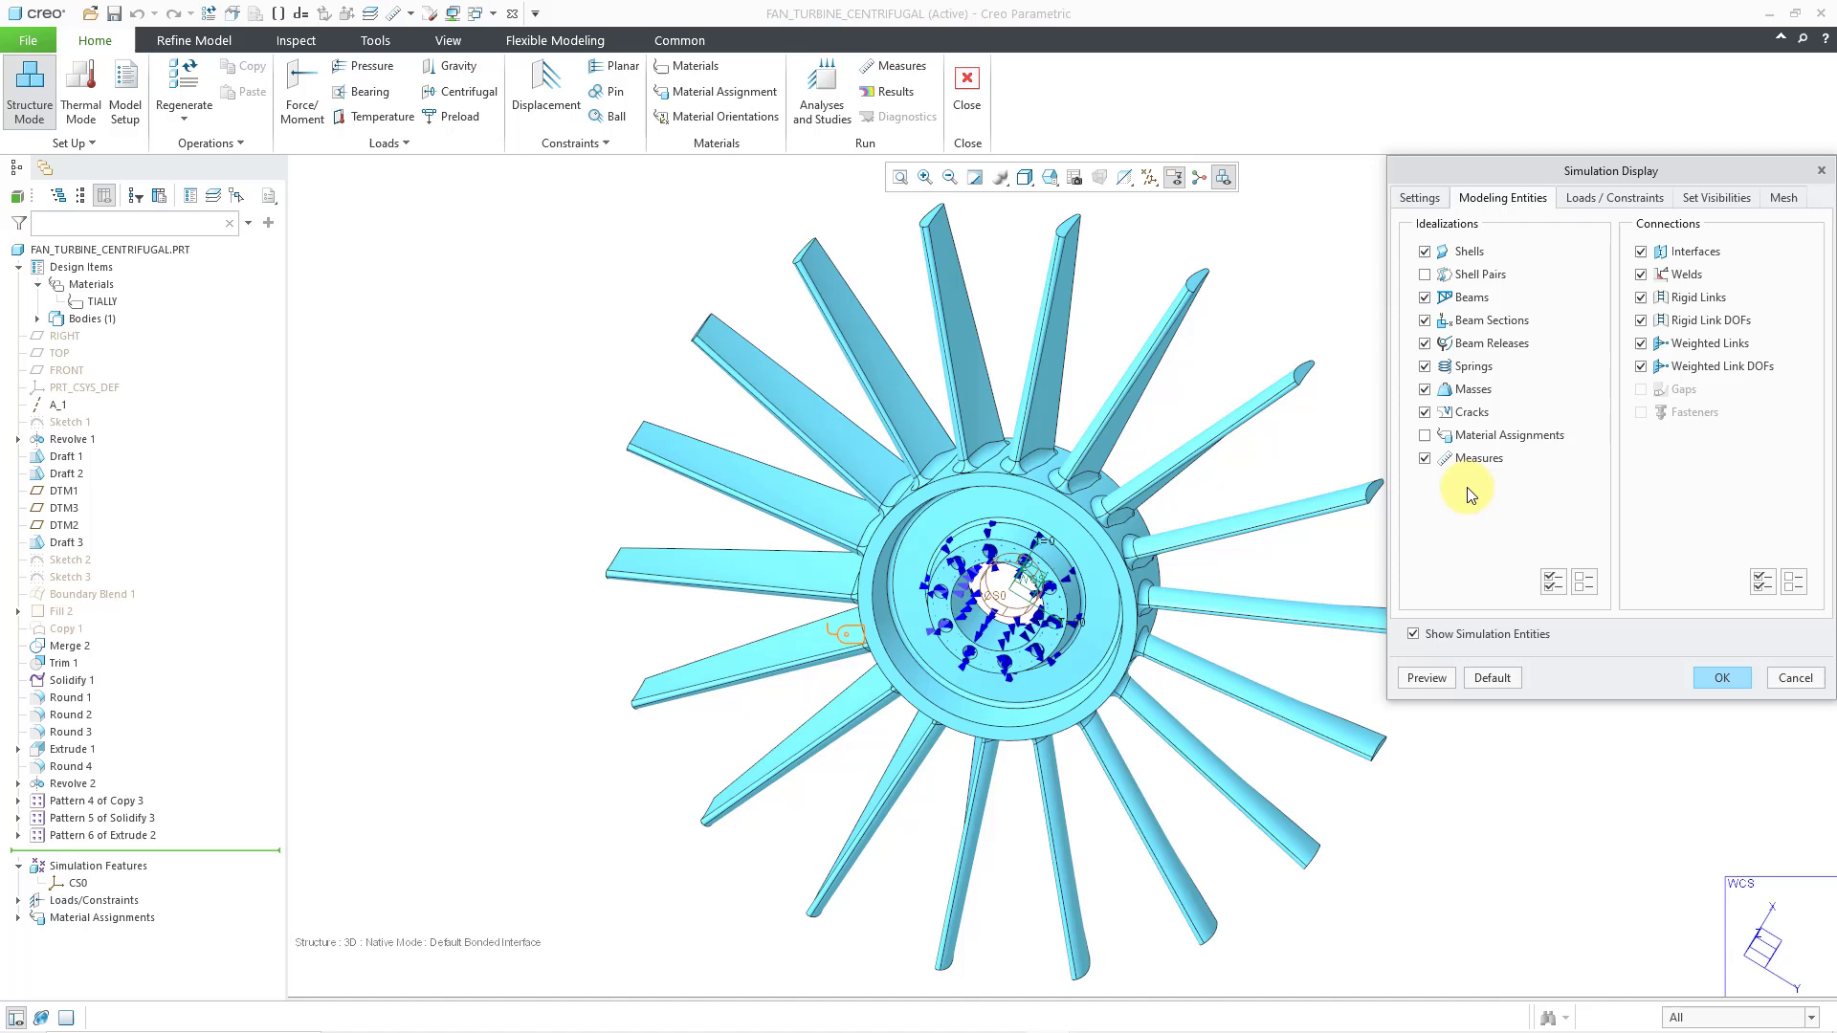
left_click(1719, 682)
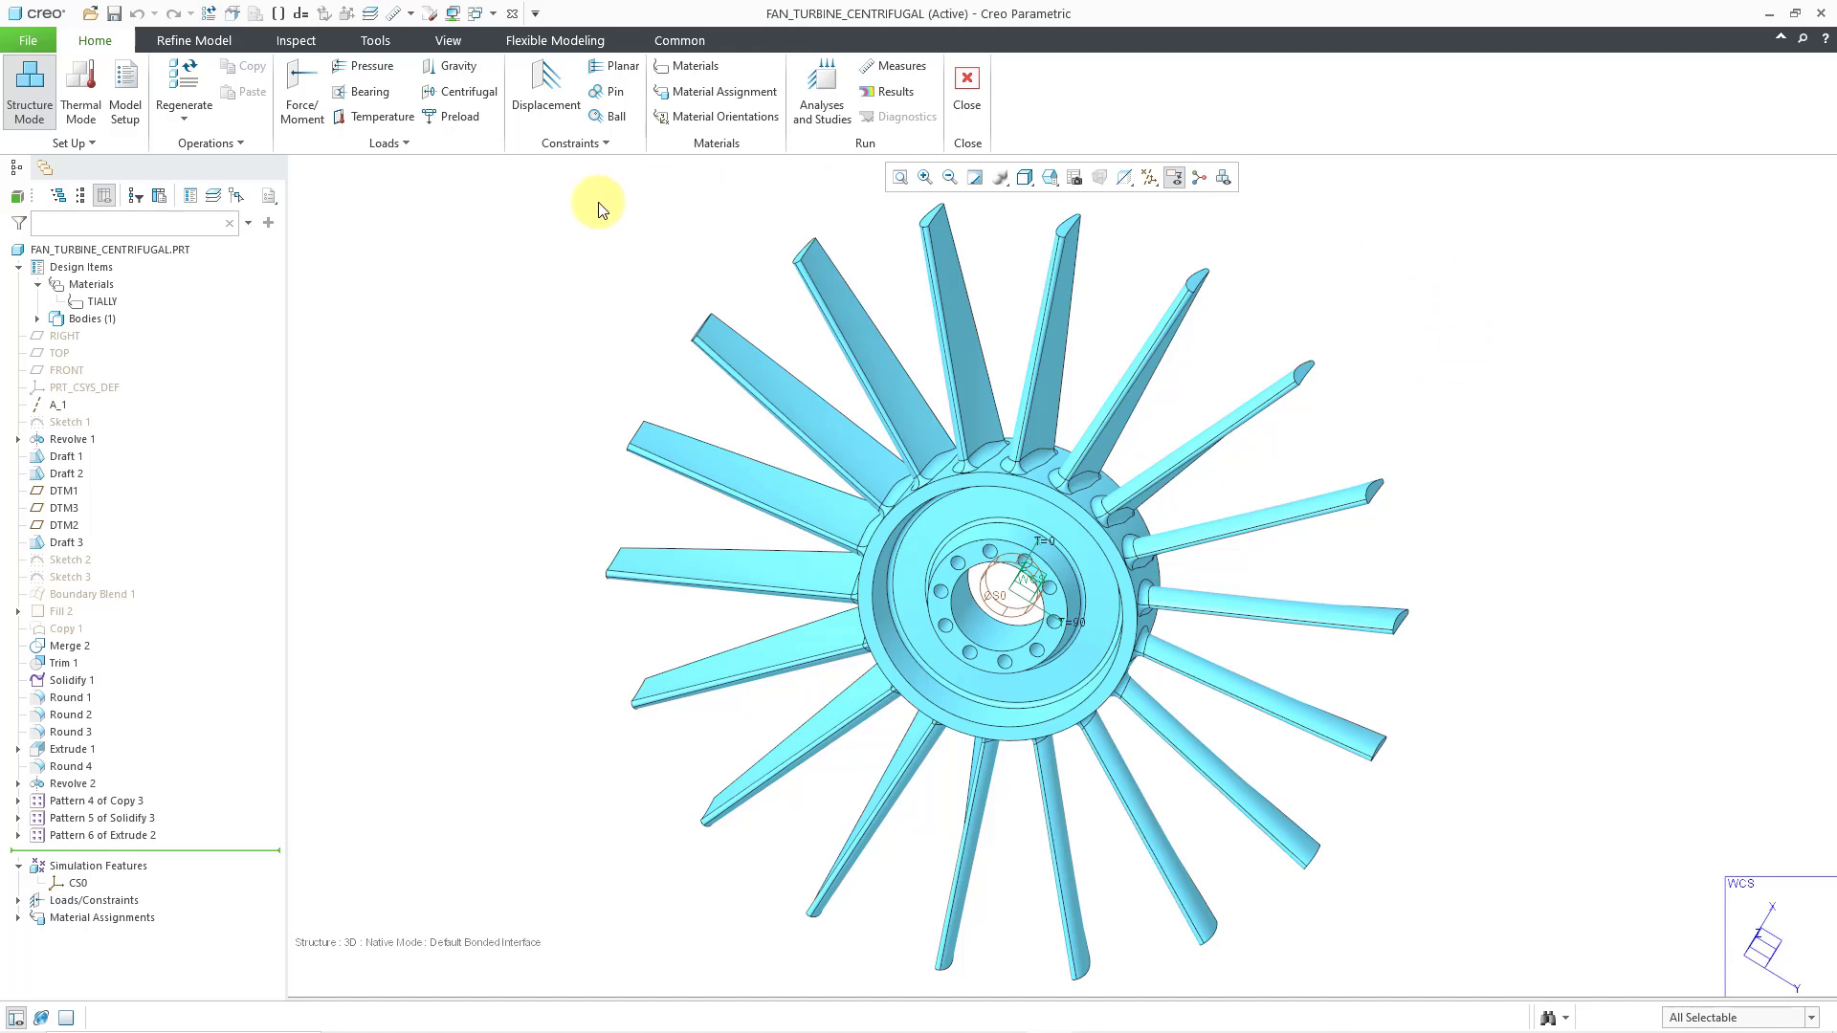
Create a centrifugal load renamed CENTRIFUGAL, referenced to the World coordinate system.
left_click(469, 92)
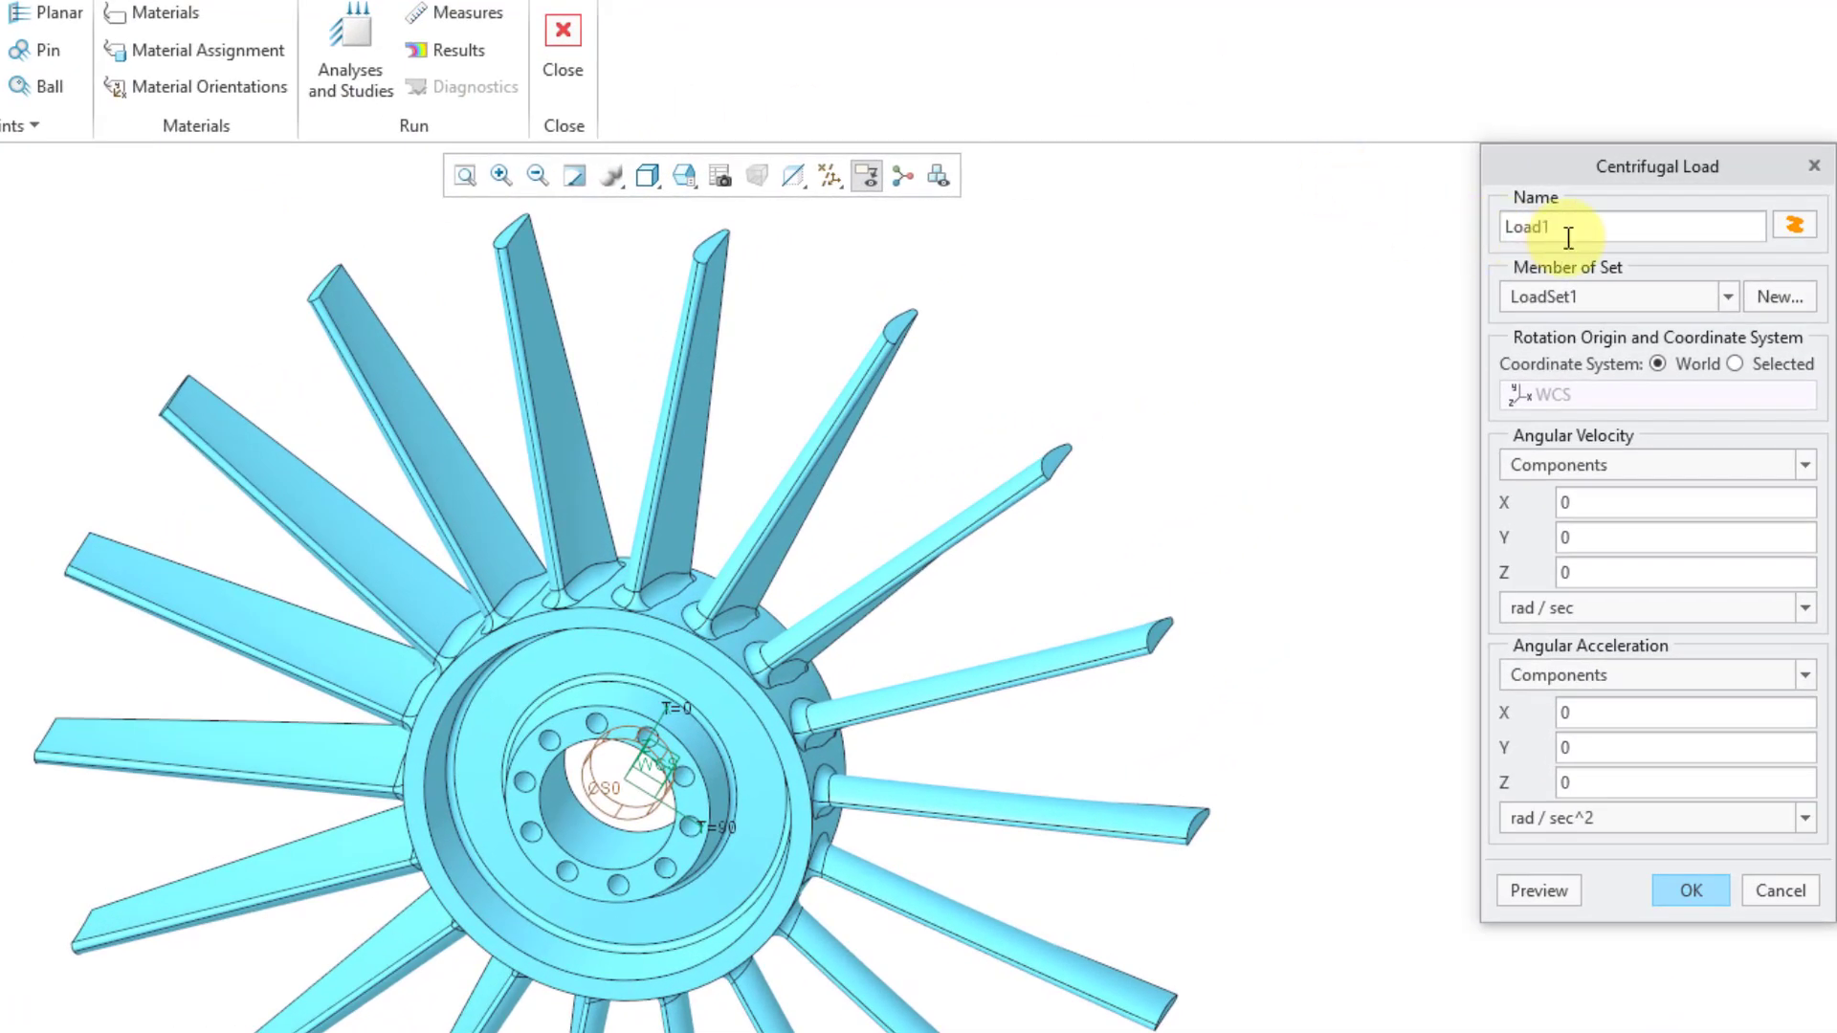
left_click_drag(1568, 238, 1426, 237)
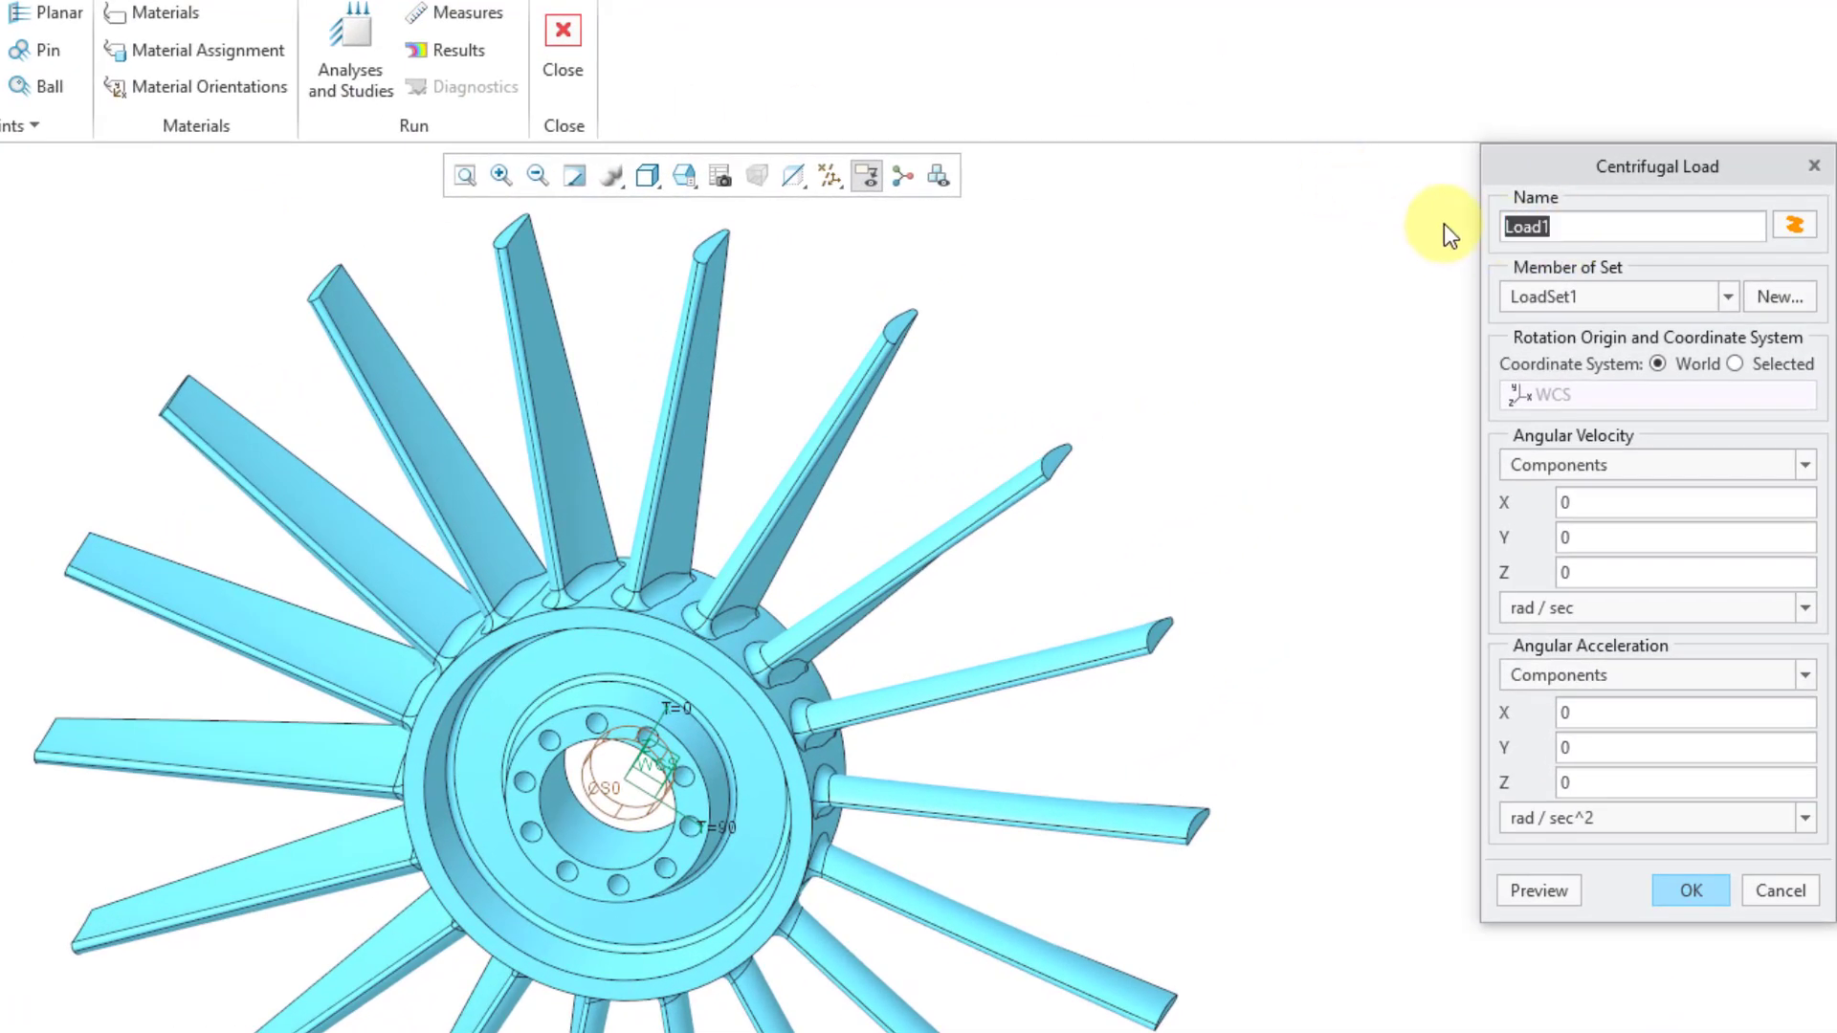
type("CENTRIFUGAL")
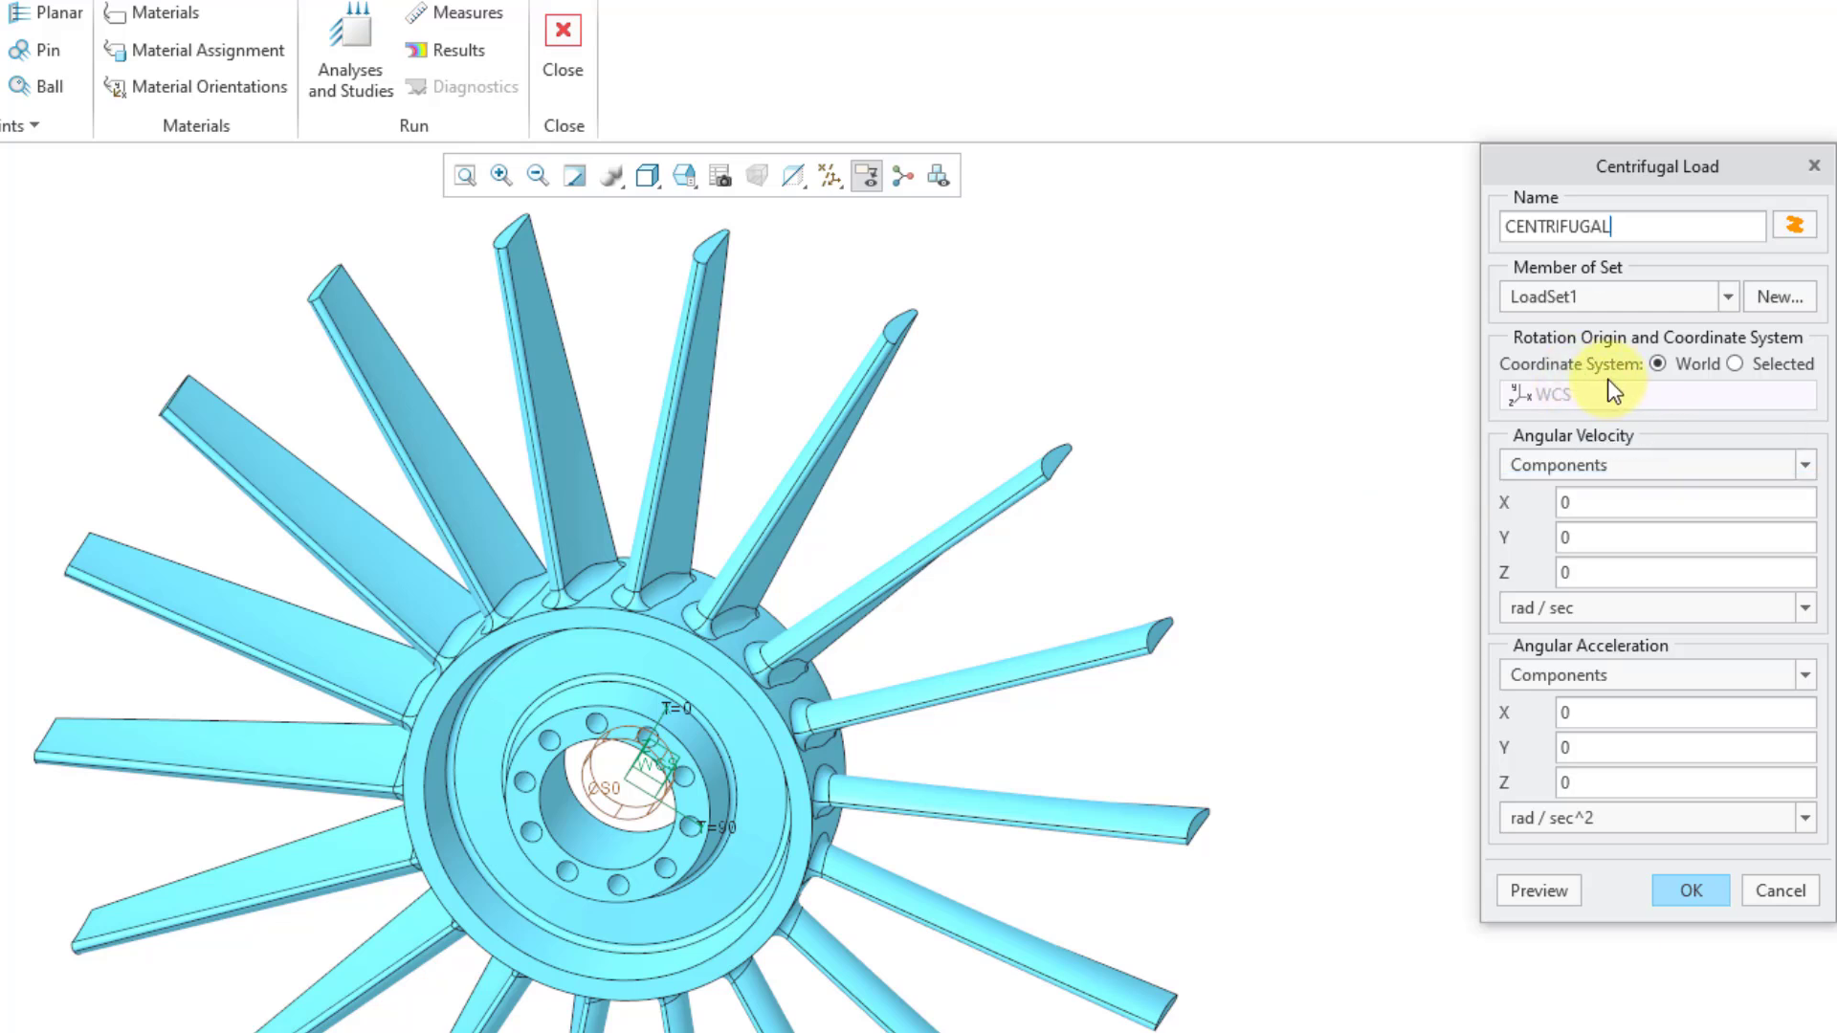
left_click(1735, 364)
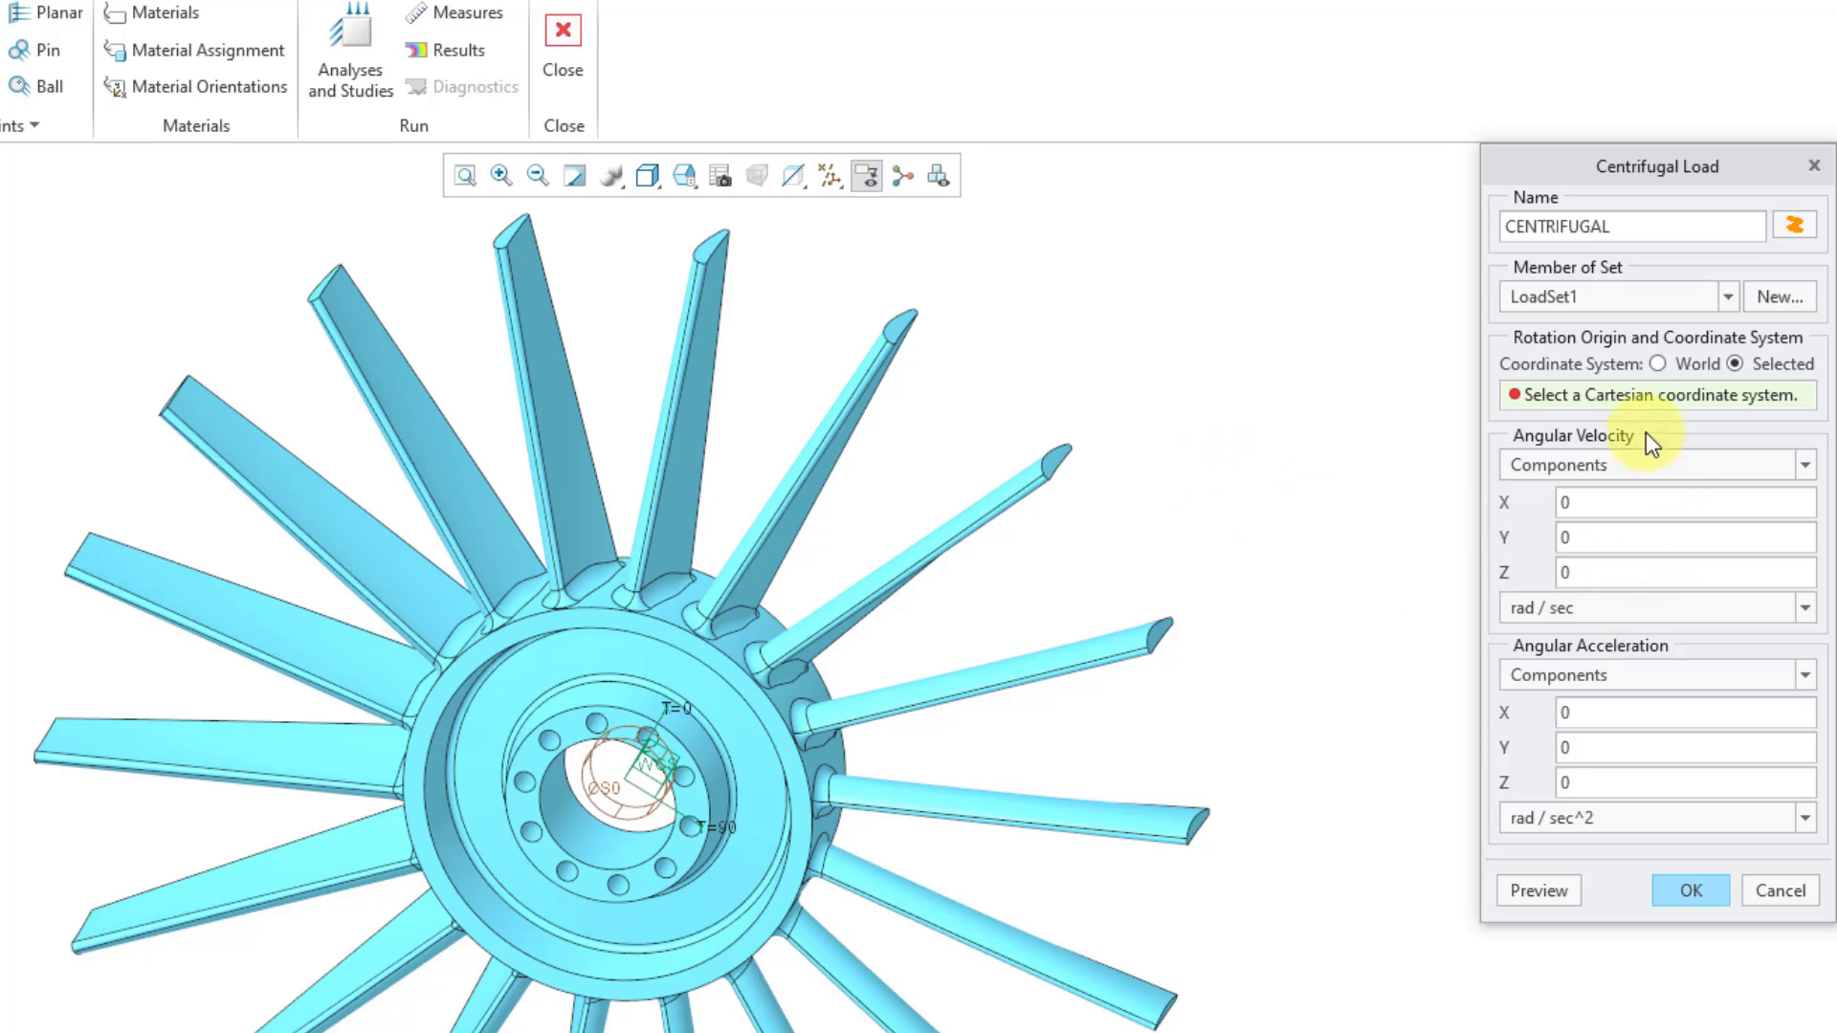
left_click(1657, 363)
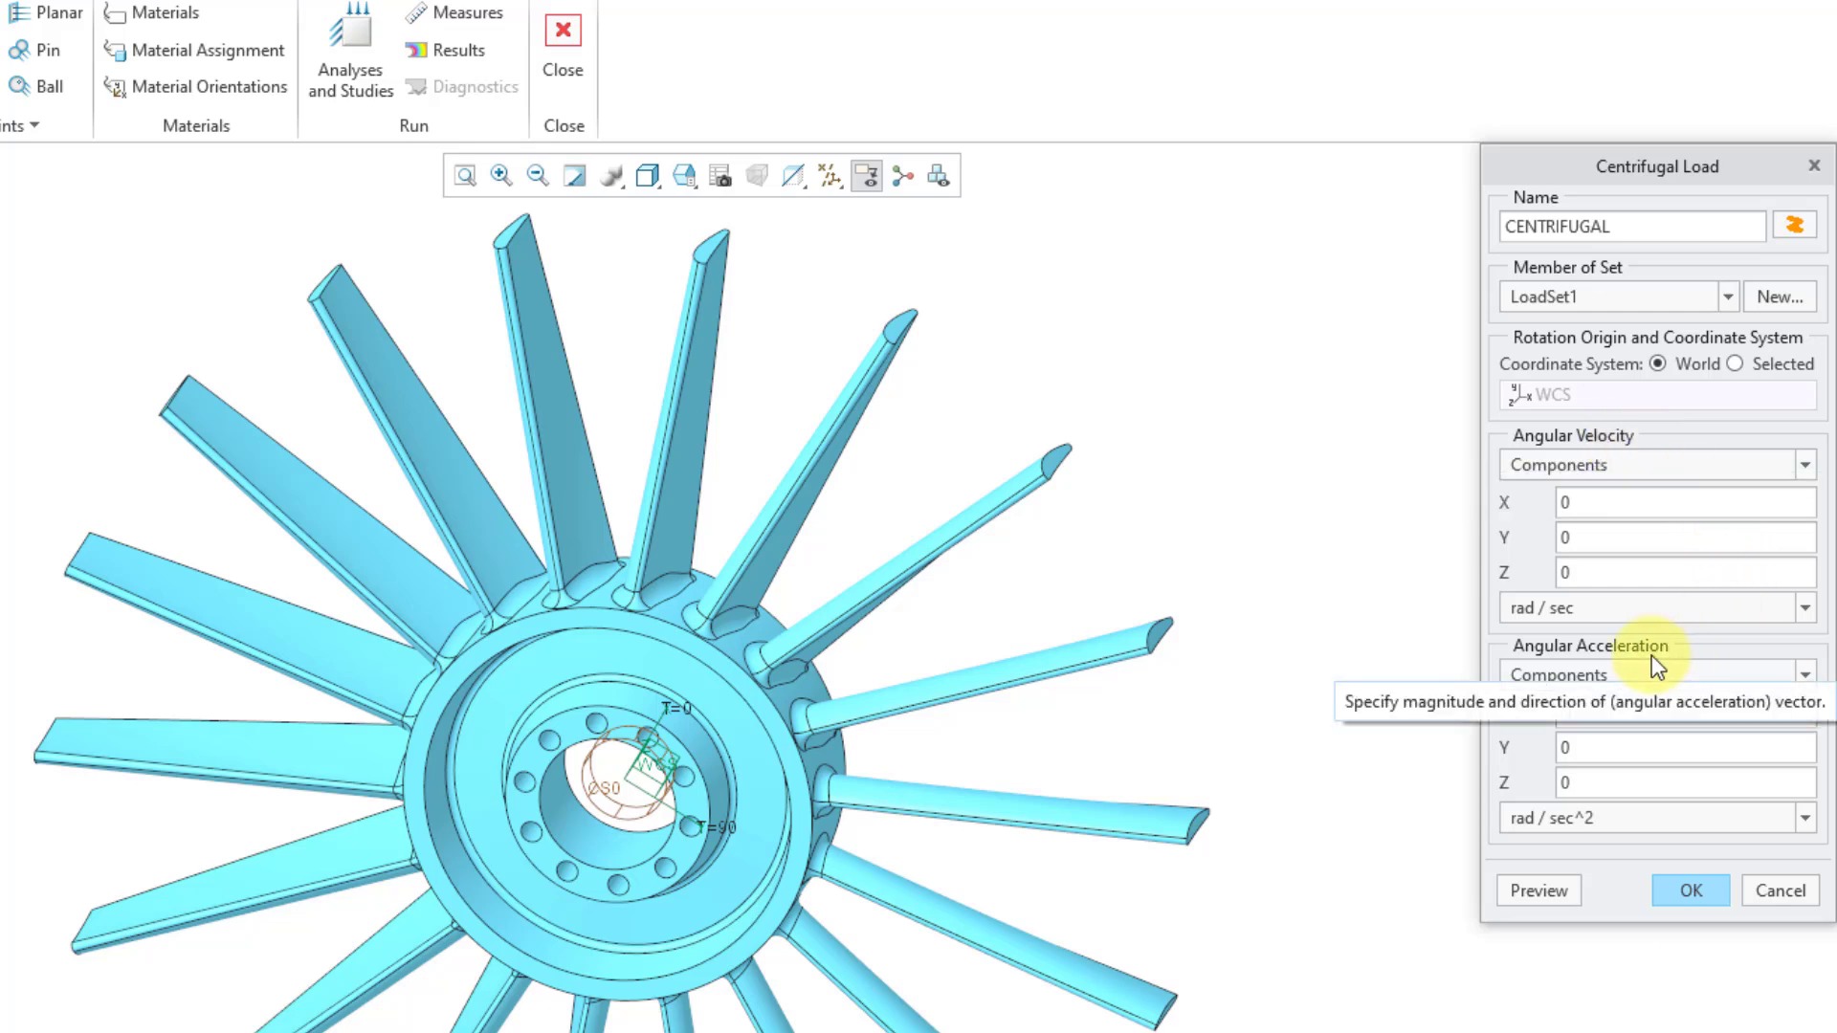
left_click(1661, 469)
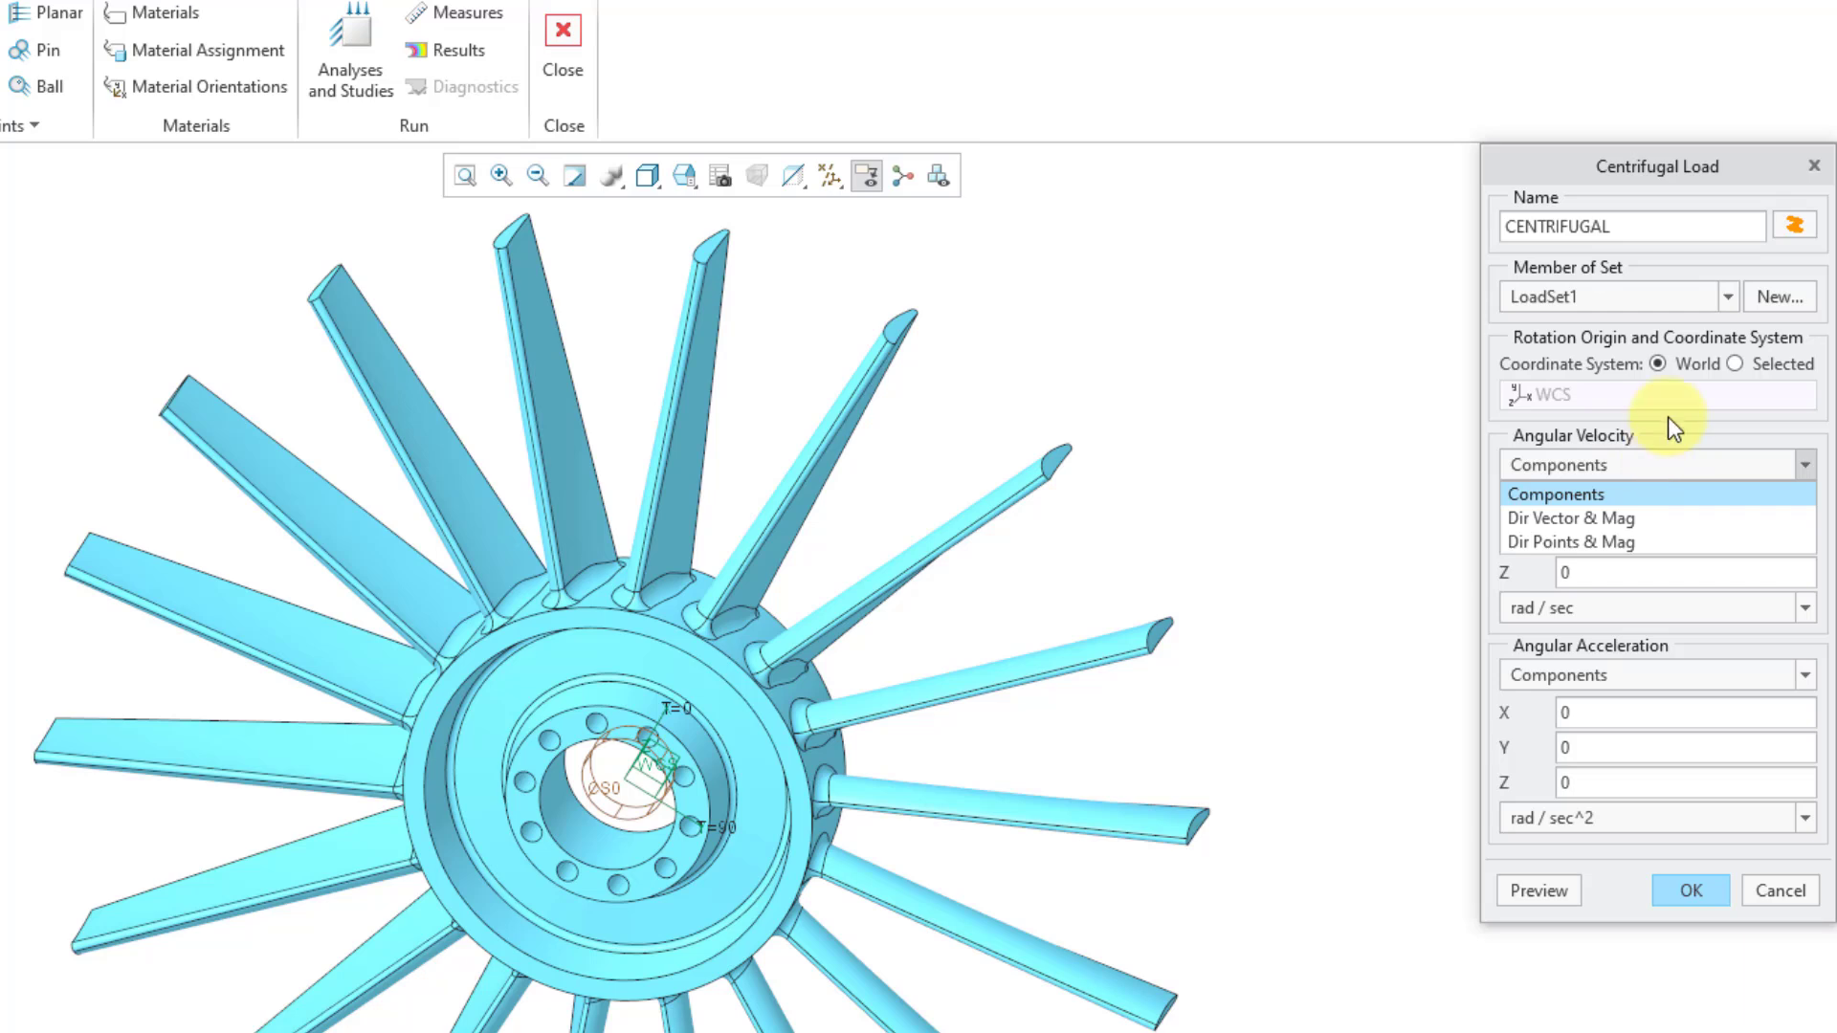
Give the CENTRIFUGAL load a Z angular velocity component of 10000 RPM.
left_click(1677, 436)
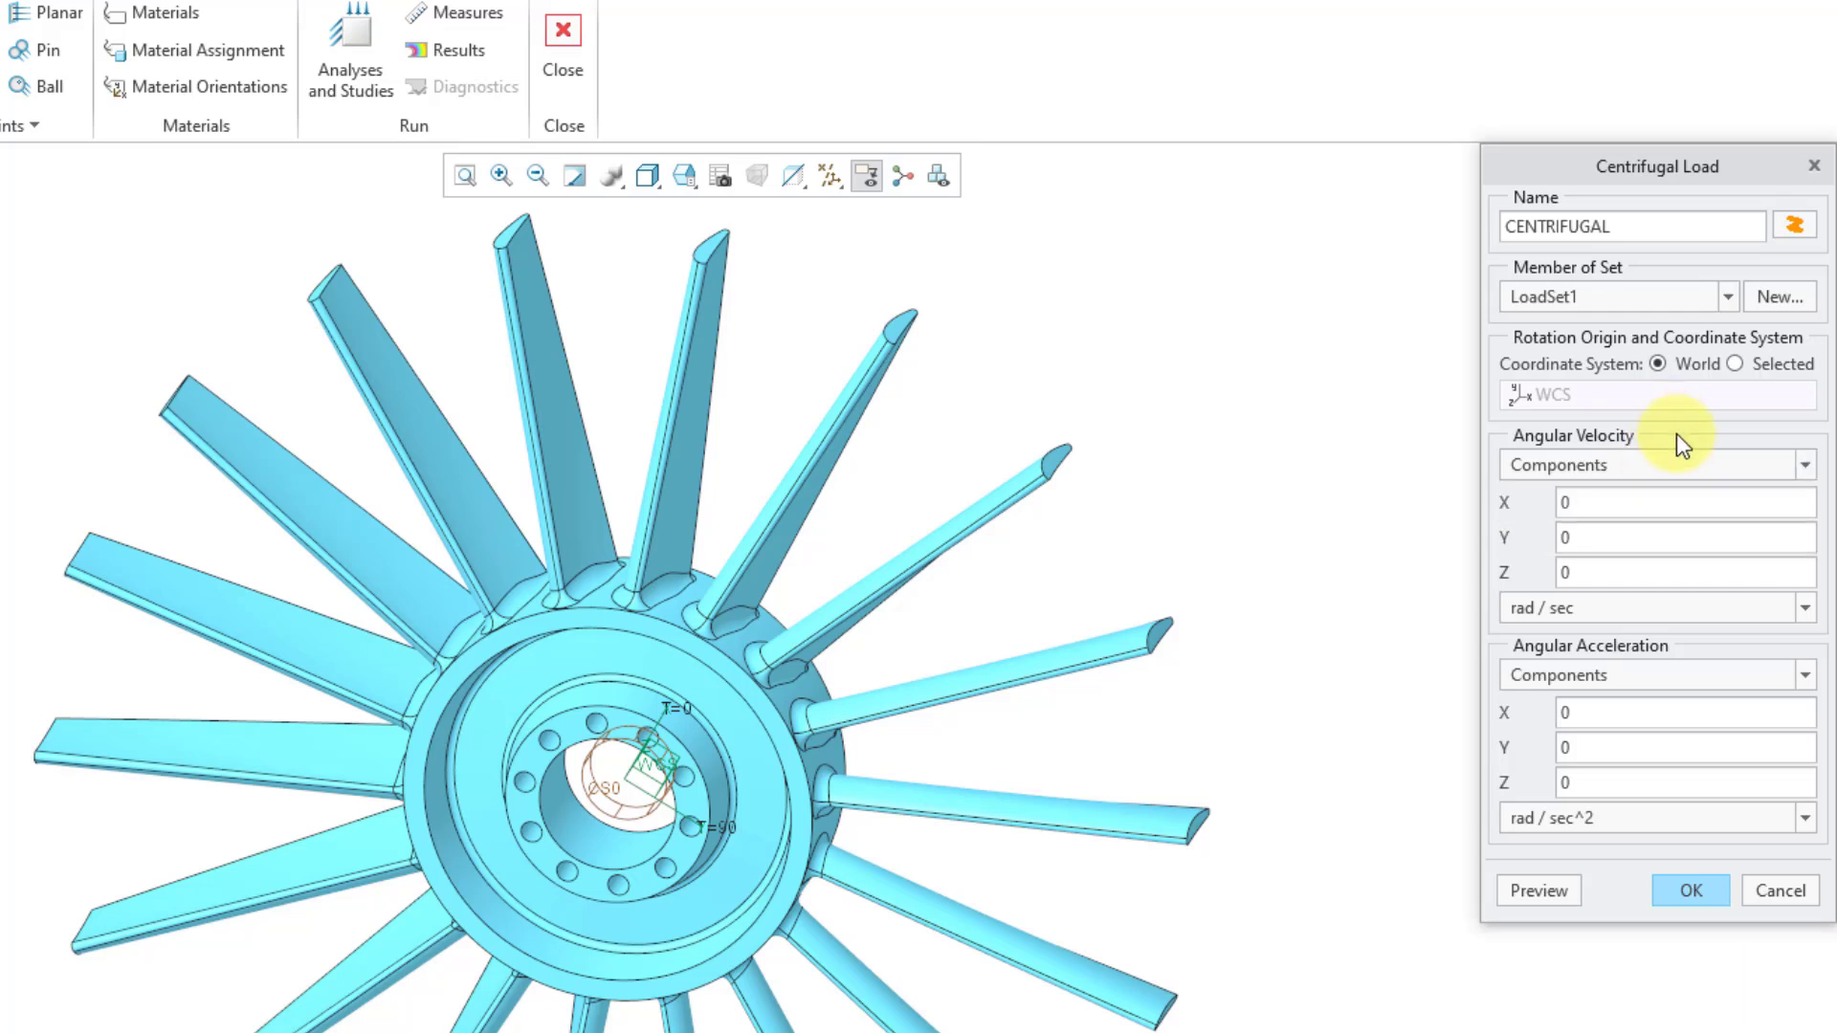
left_click(1667, 614)
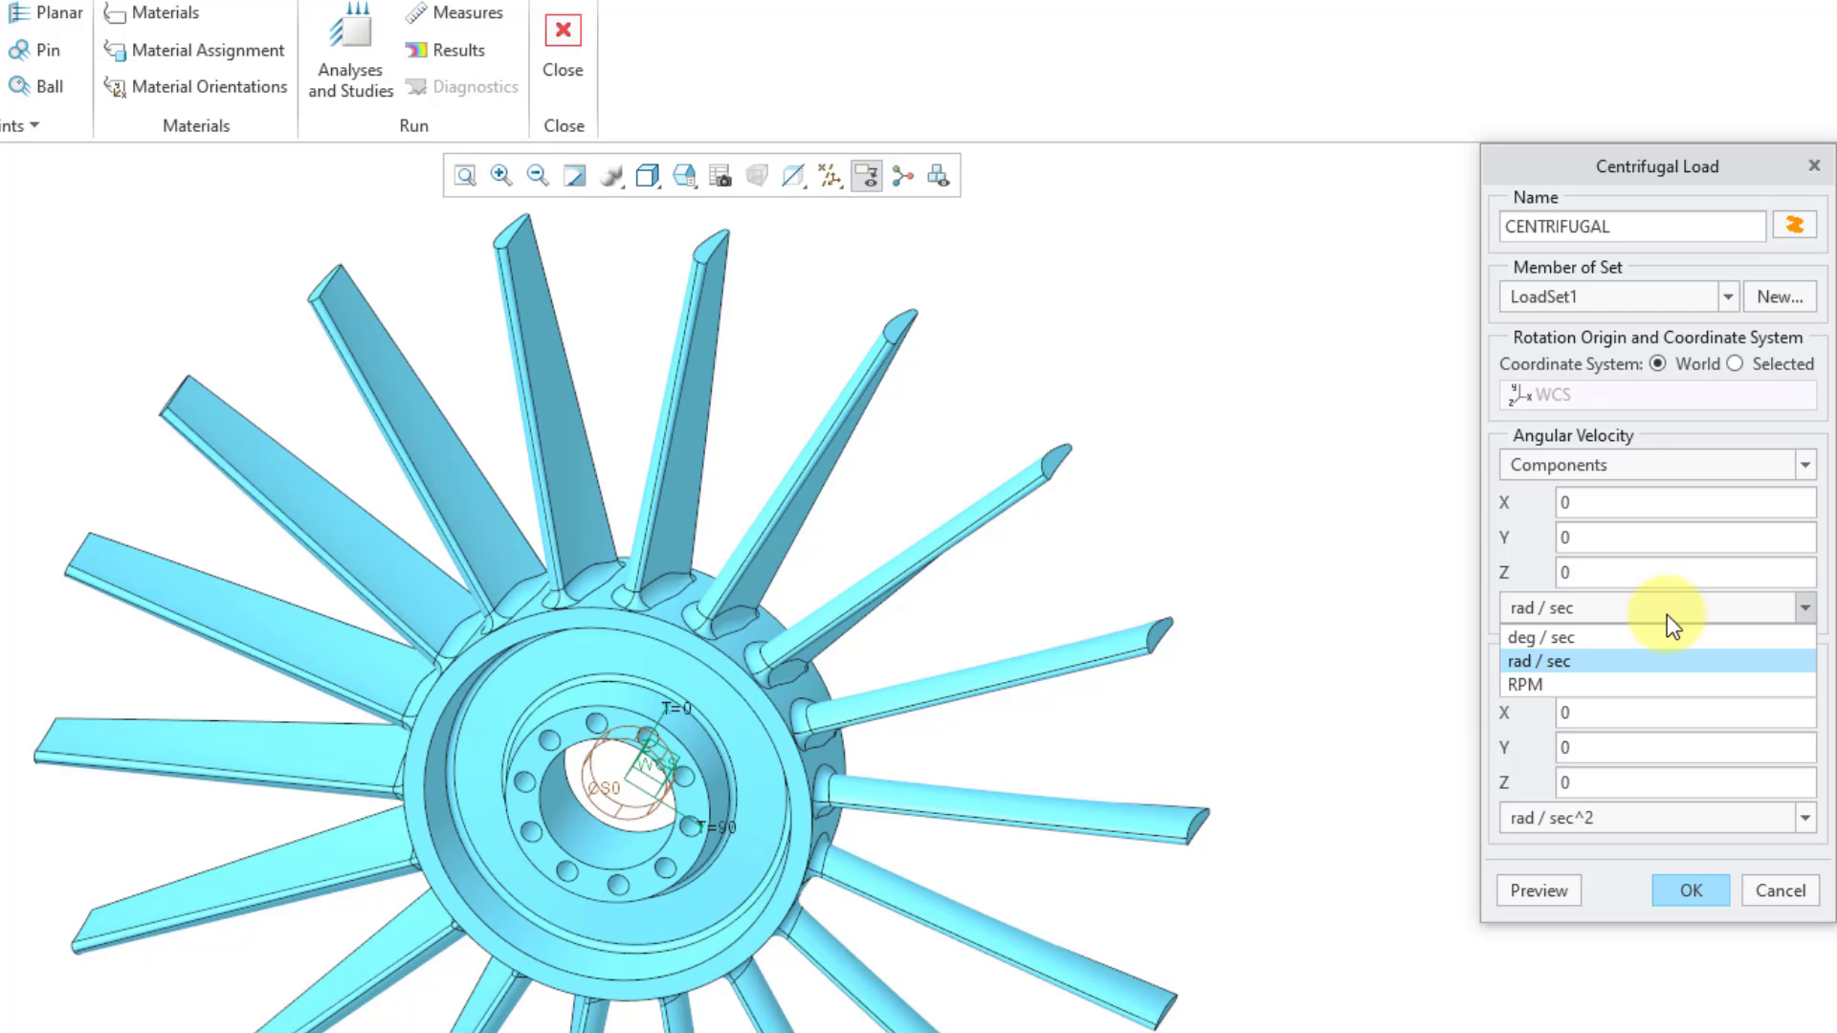
left_click(1634, 685)
left_click(1624, 571)
double_click(1623, 571)
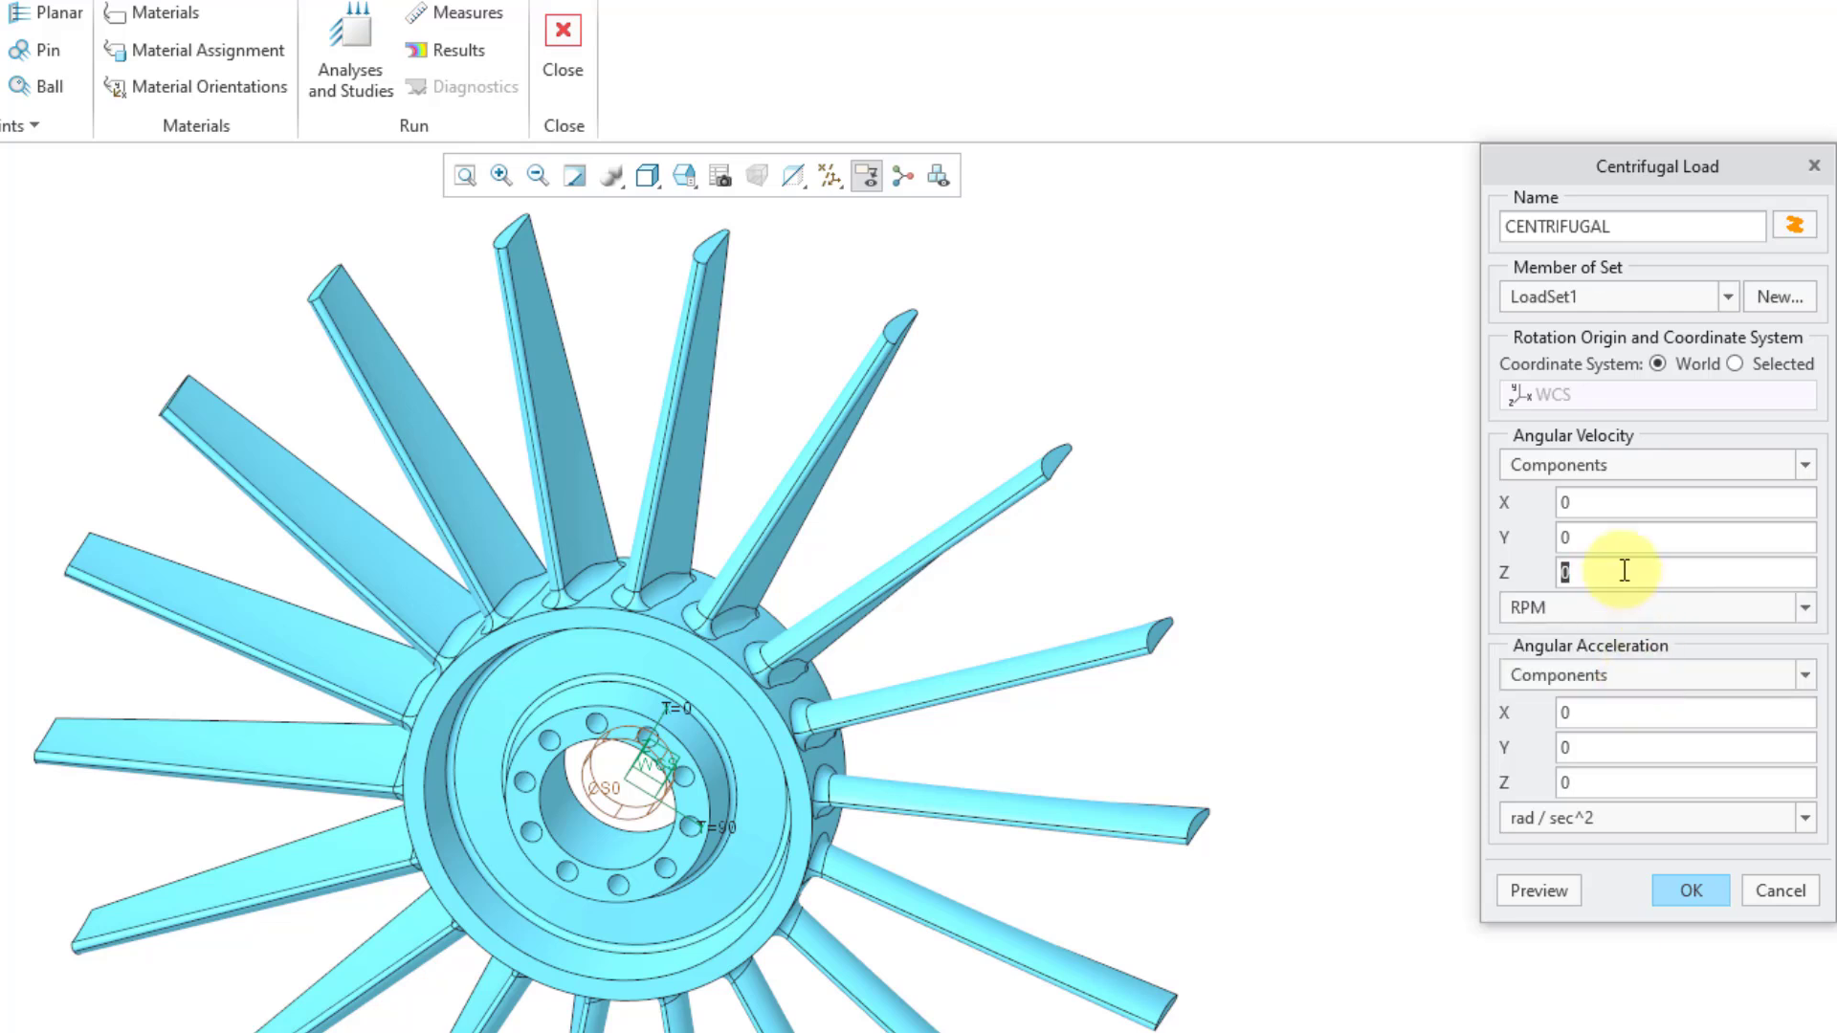
type("10000")
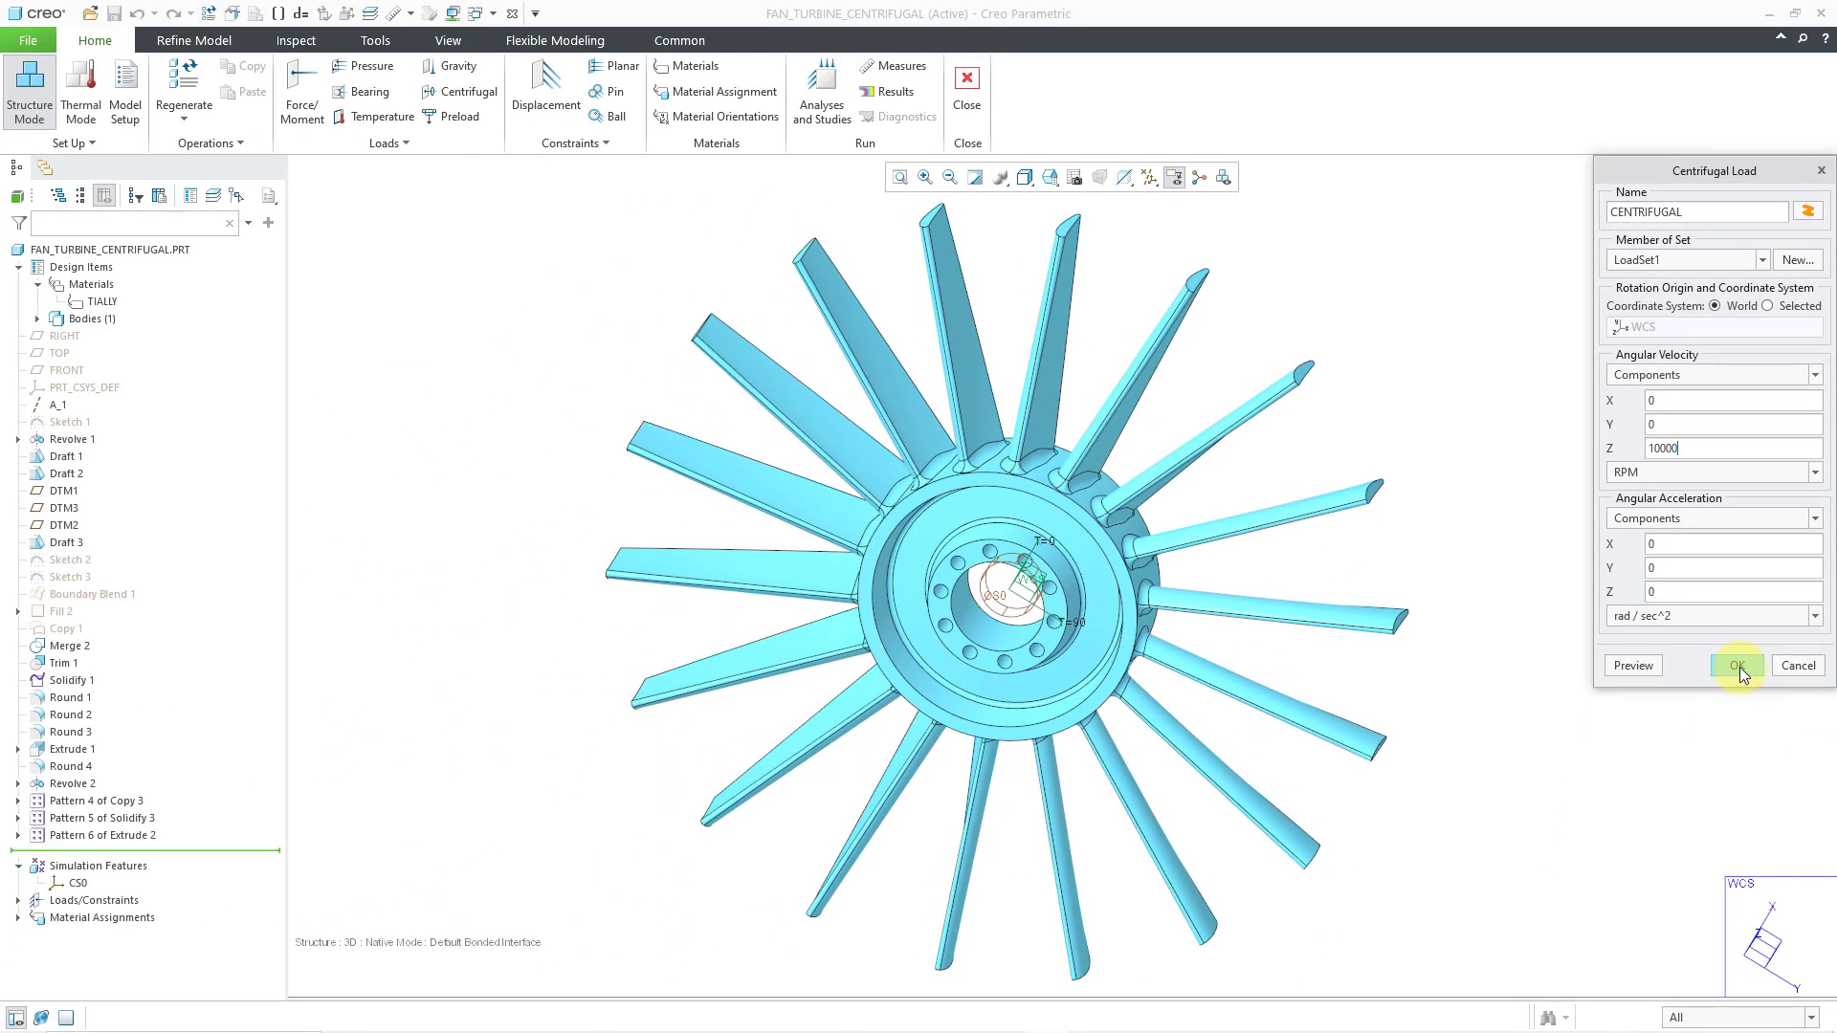
Confirm the CENTRIFUGAL centrifugal load definition.
left_click(1738, 666)
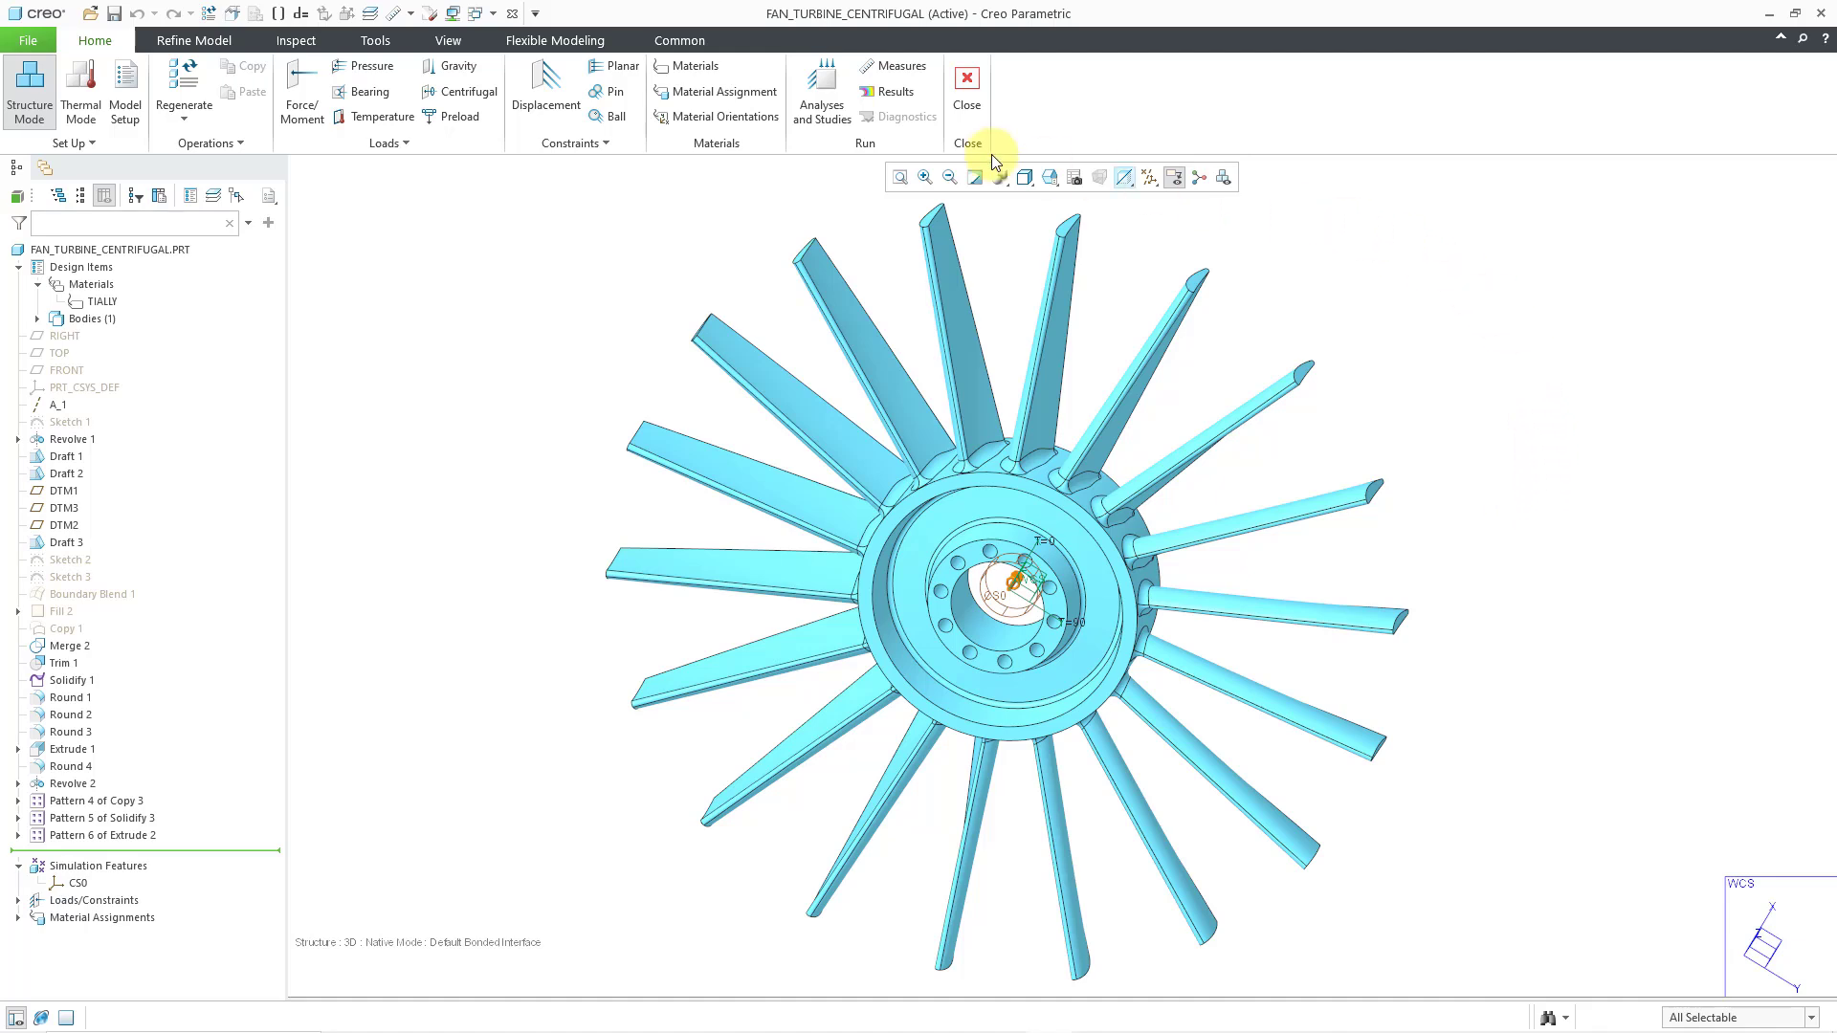
Start a new static analysis from Analyses and Studies, named CENTRIFUGAL.
left_click(821, 107)
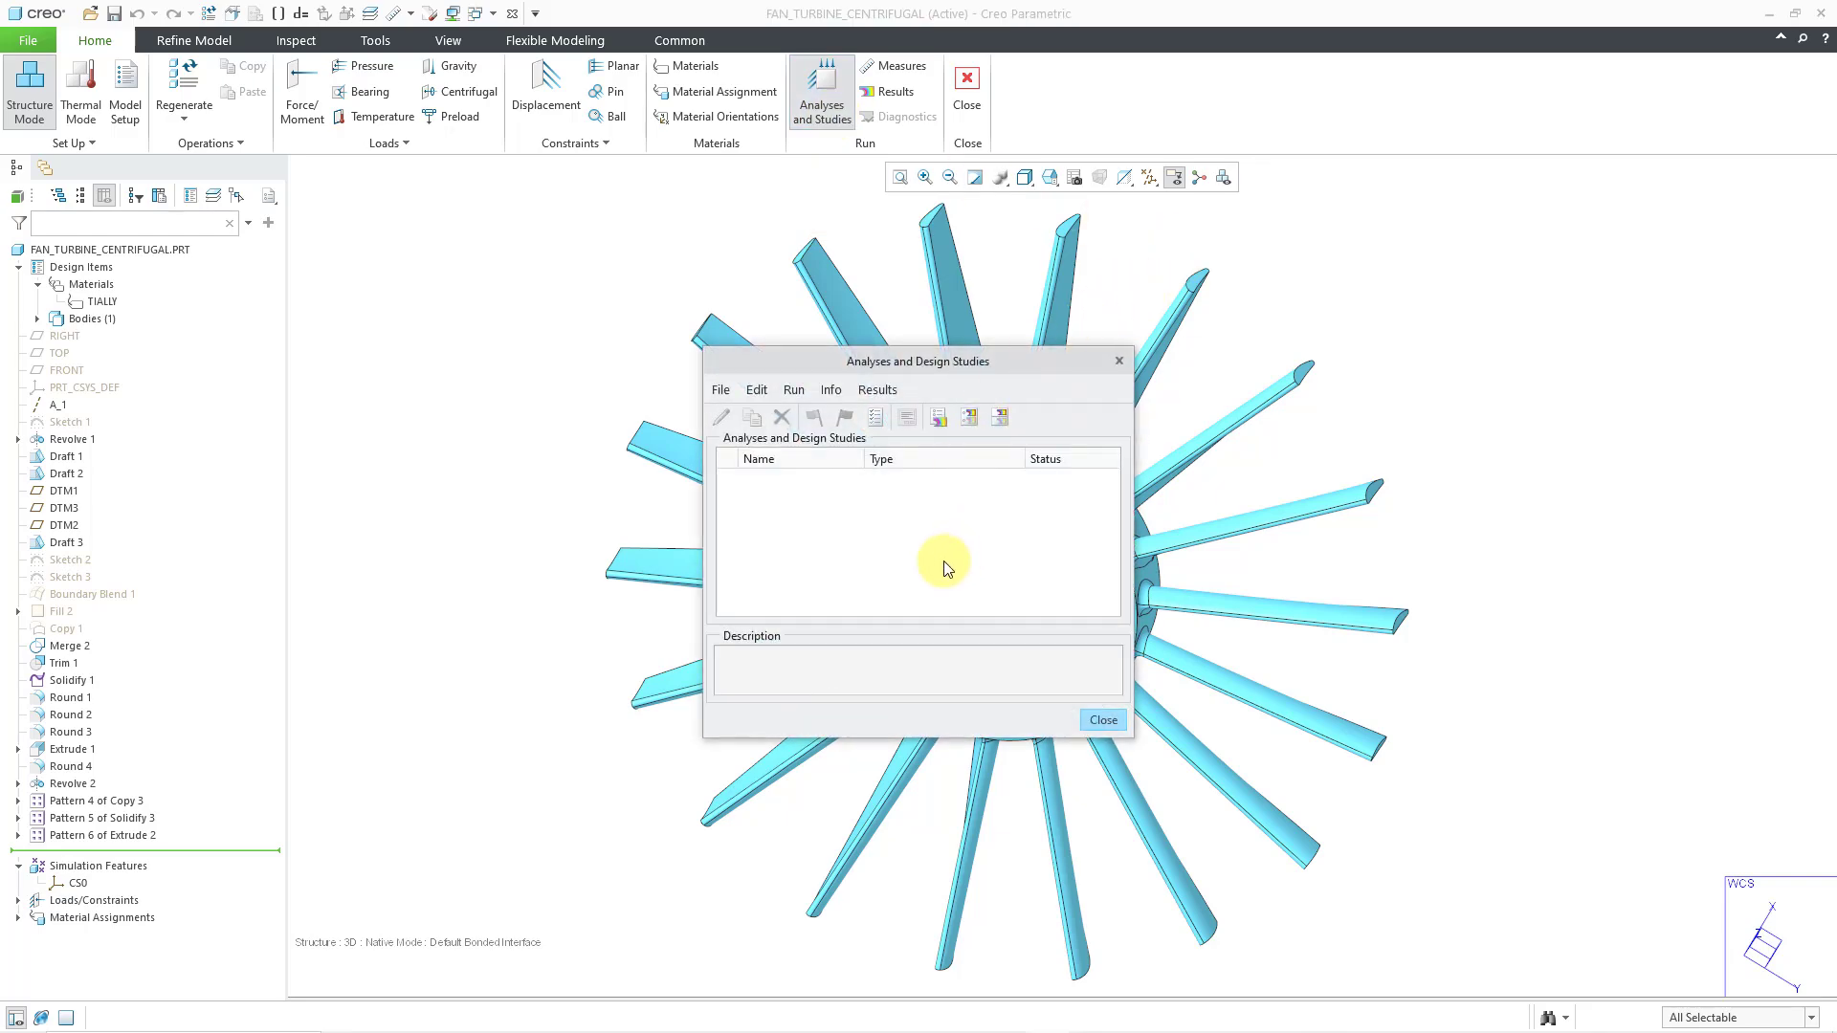
left_click(720, 392)
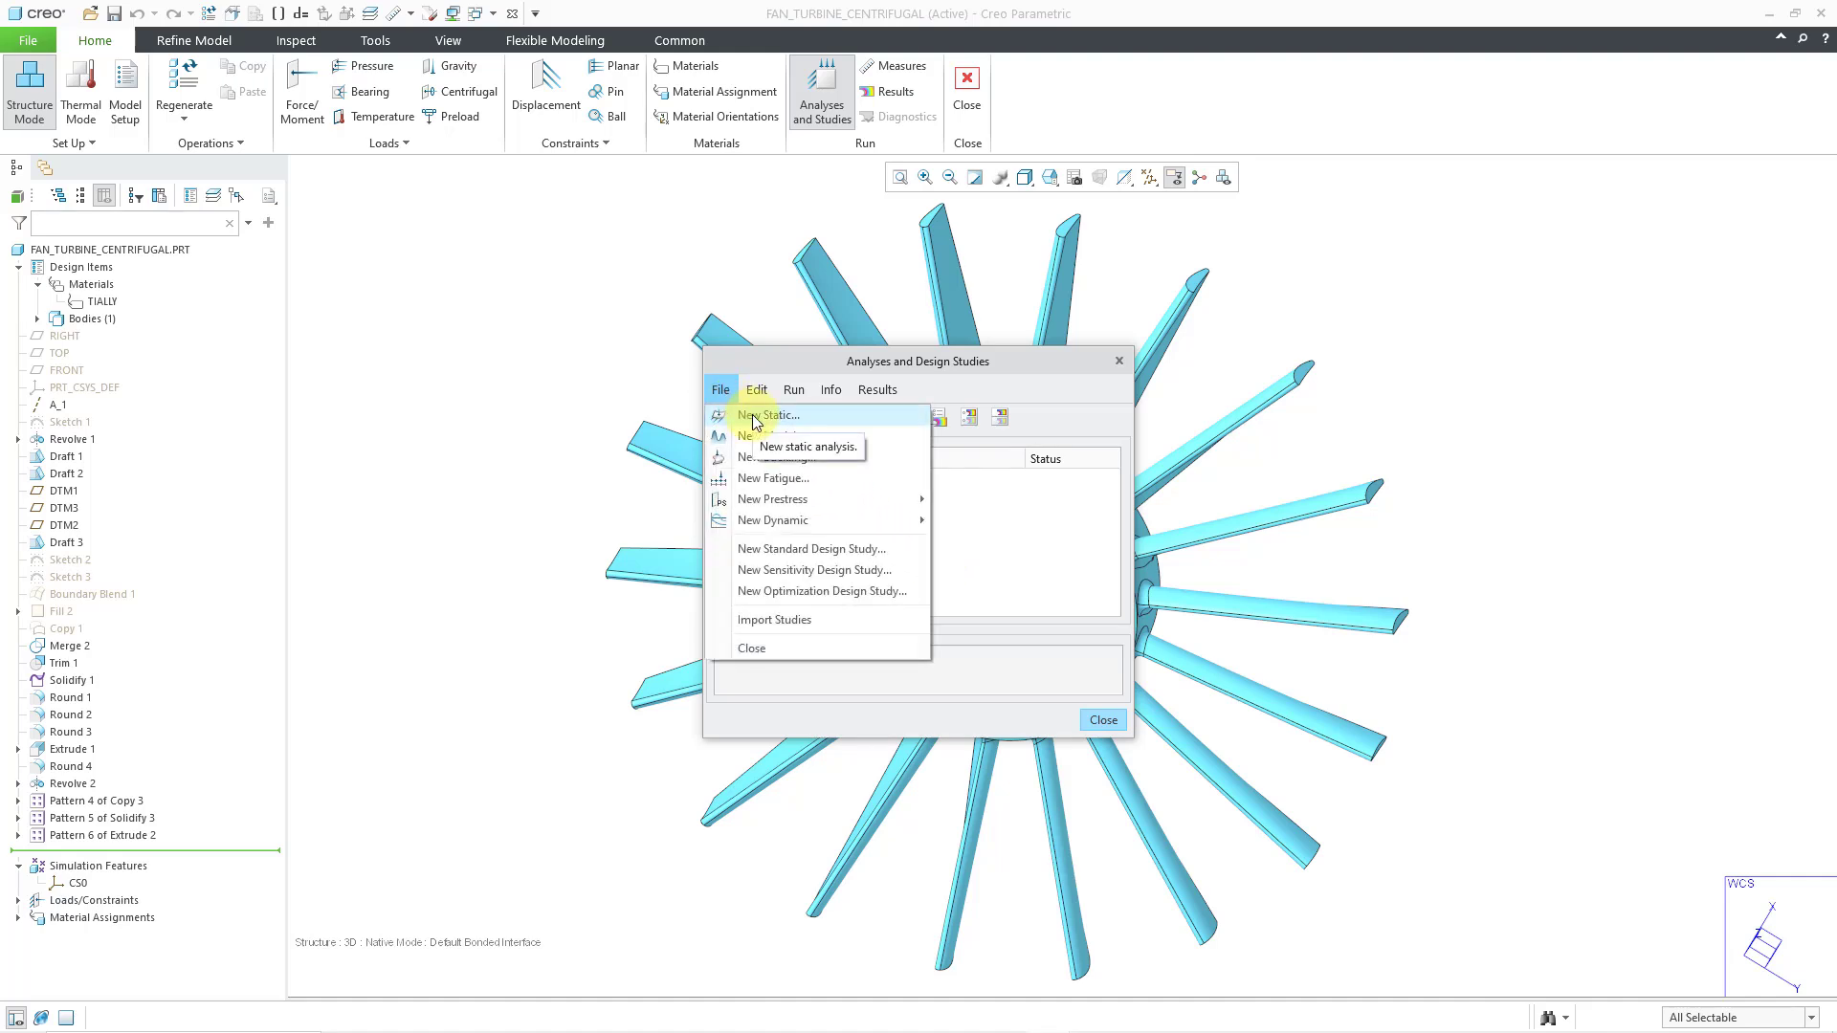
left_click(755, 418)
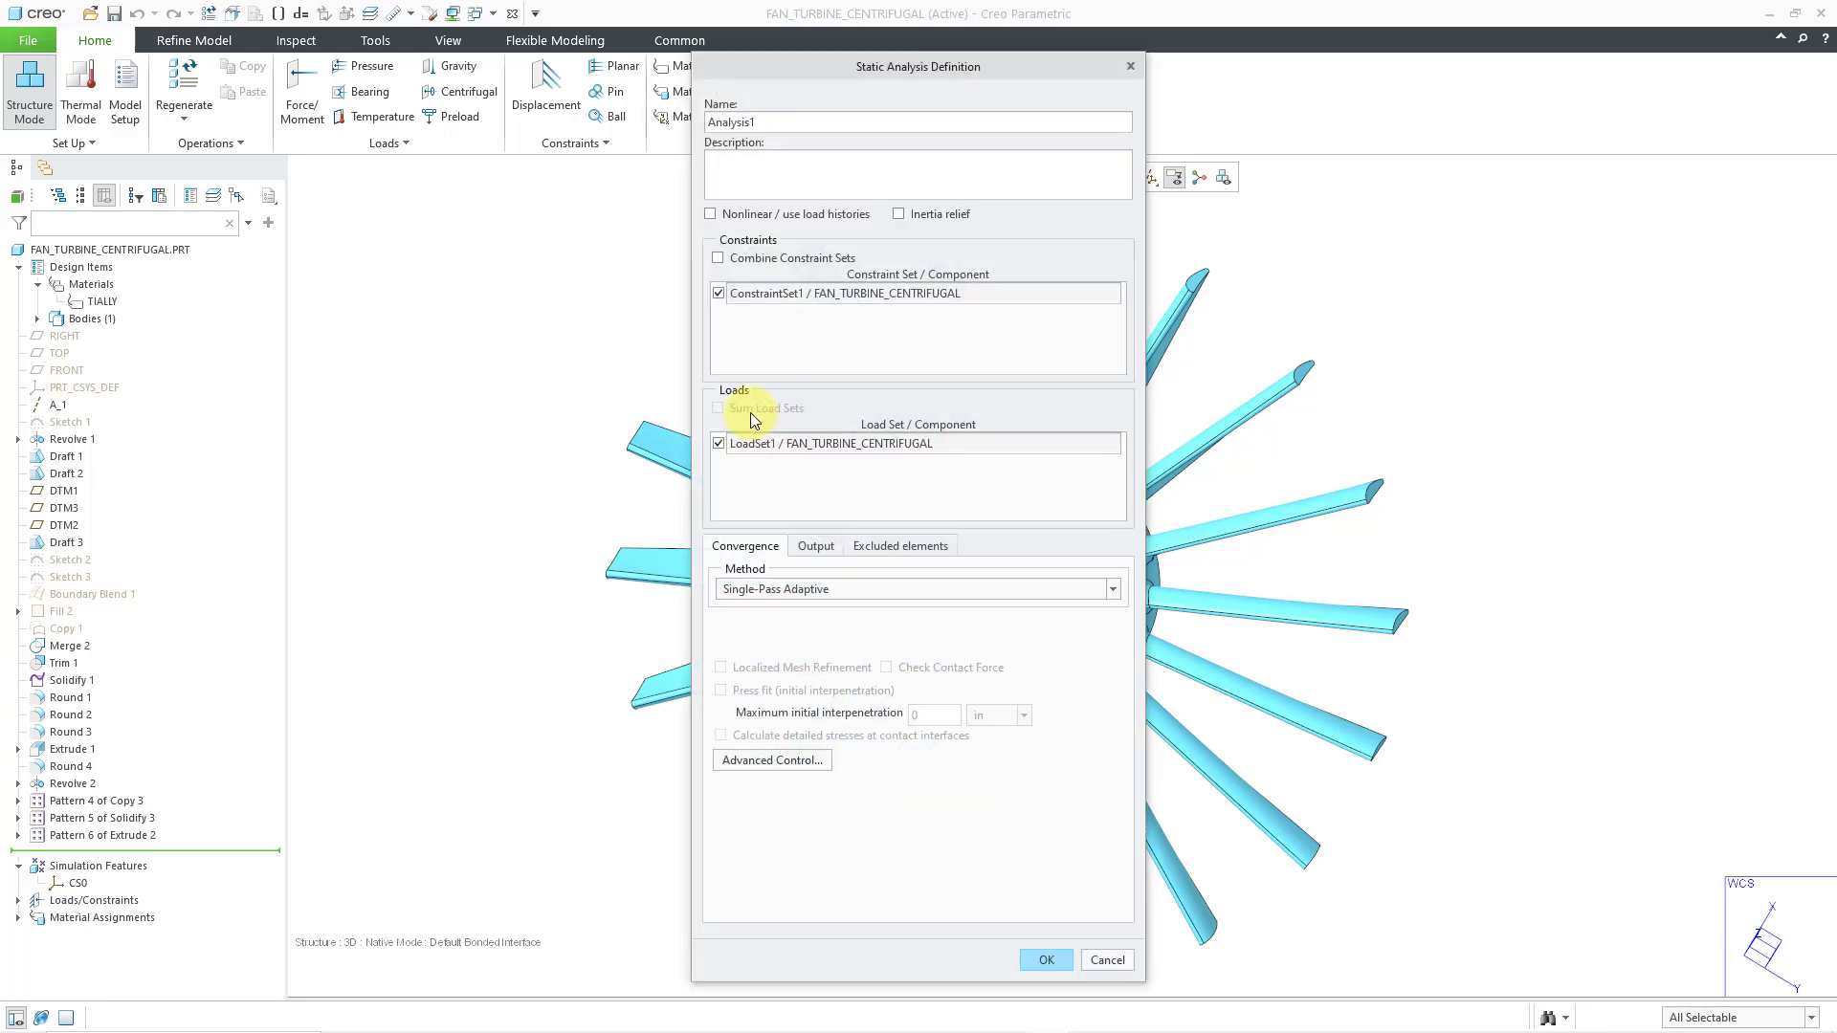
left_click_drag(784, 120, 669, 115)
type("CENTRIFUGAL")
Set convergence to Multi-Pass Adaptive, review Output and Excluded Elements, and save the analysis.
left_click(829, 585)
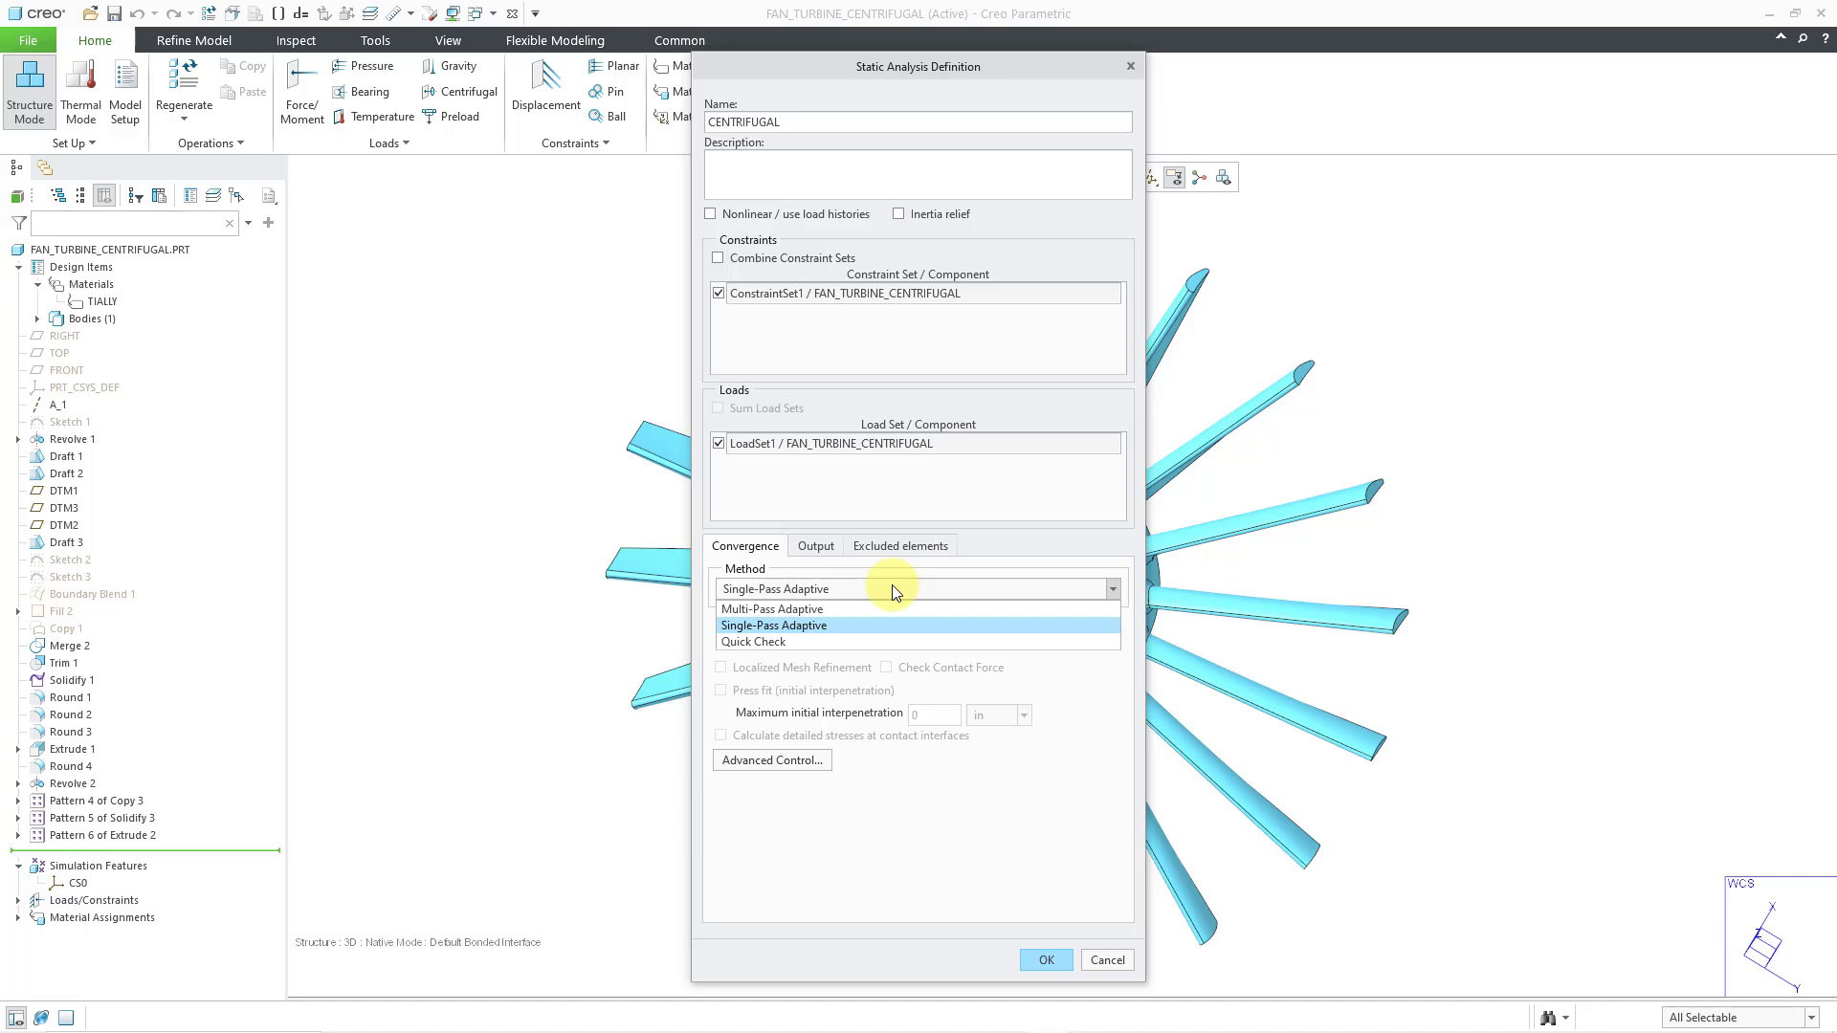
left_click(831, 609)
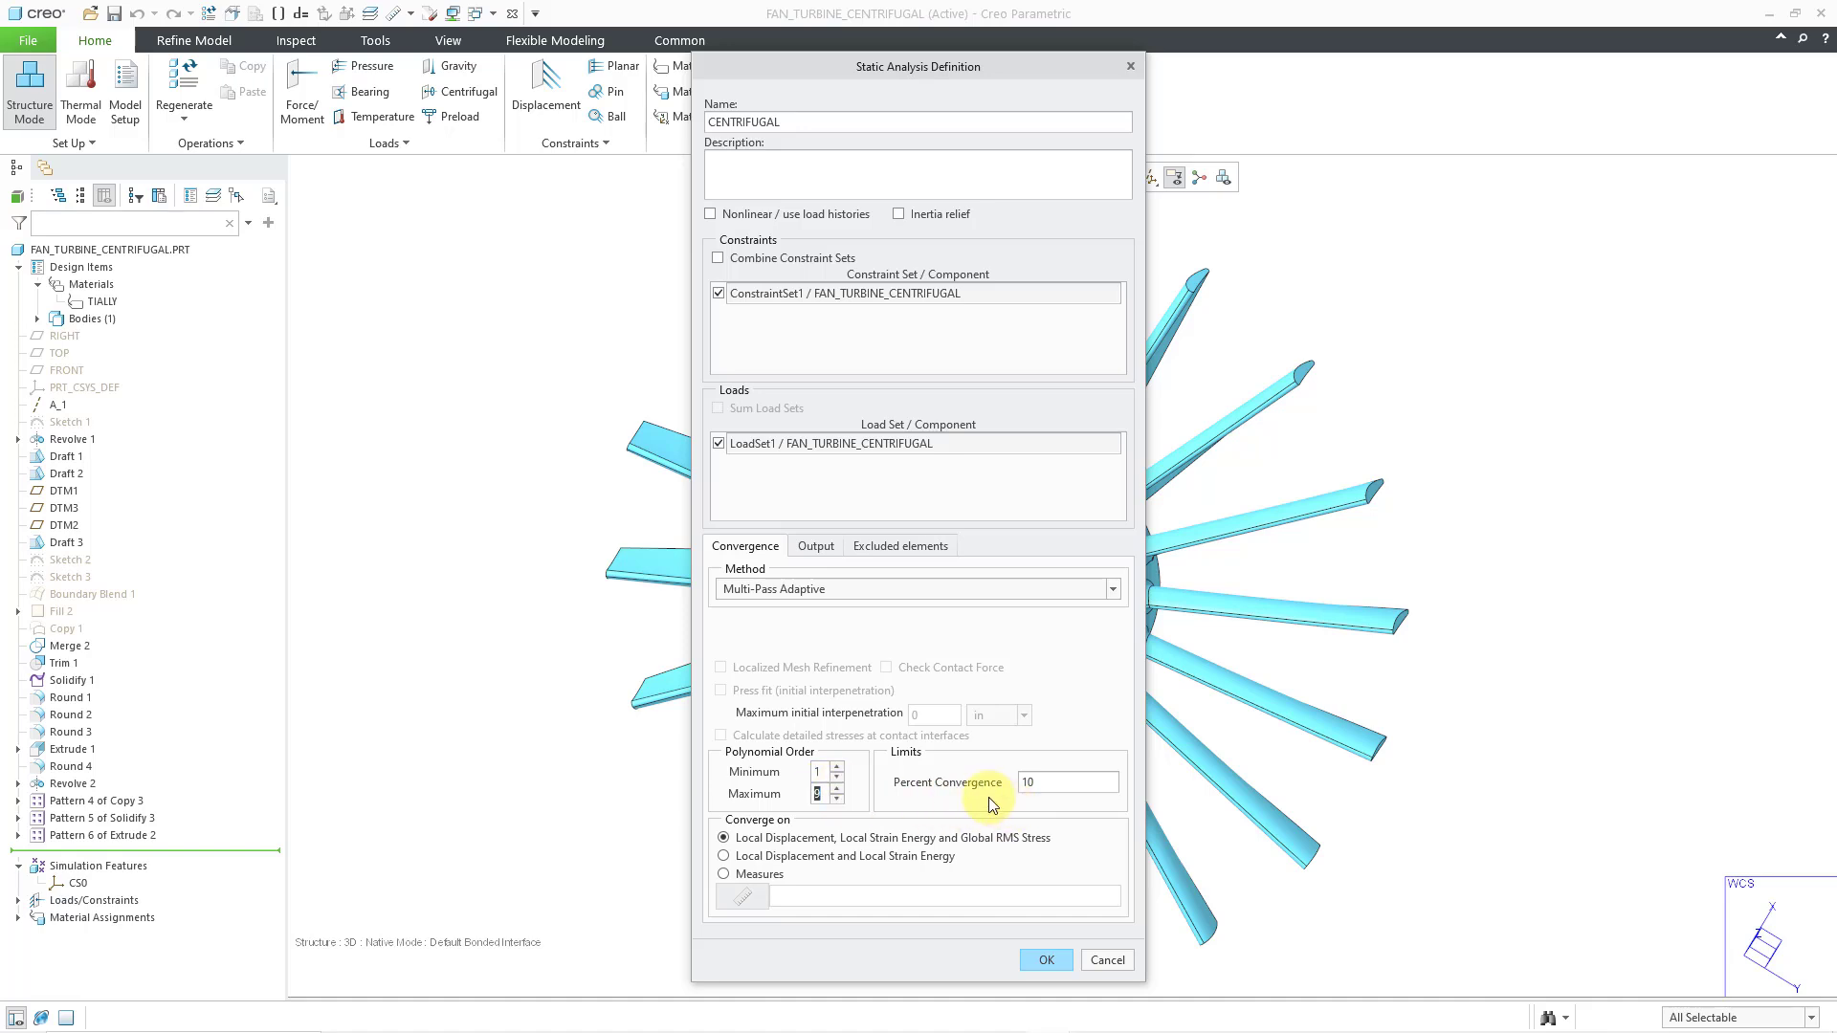
left_click(1042, 786)
left_click(820, 550)
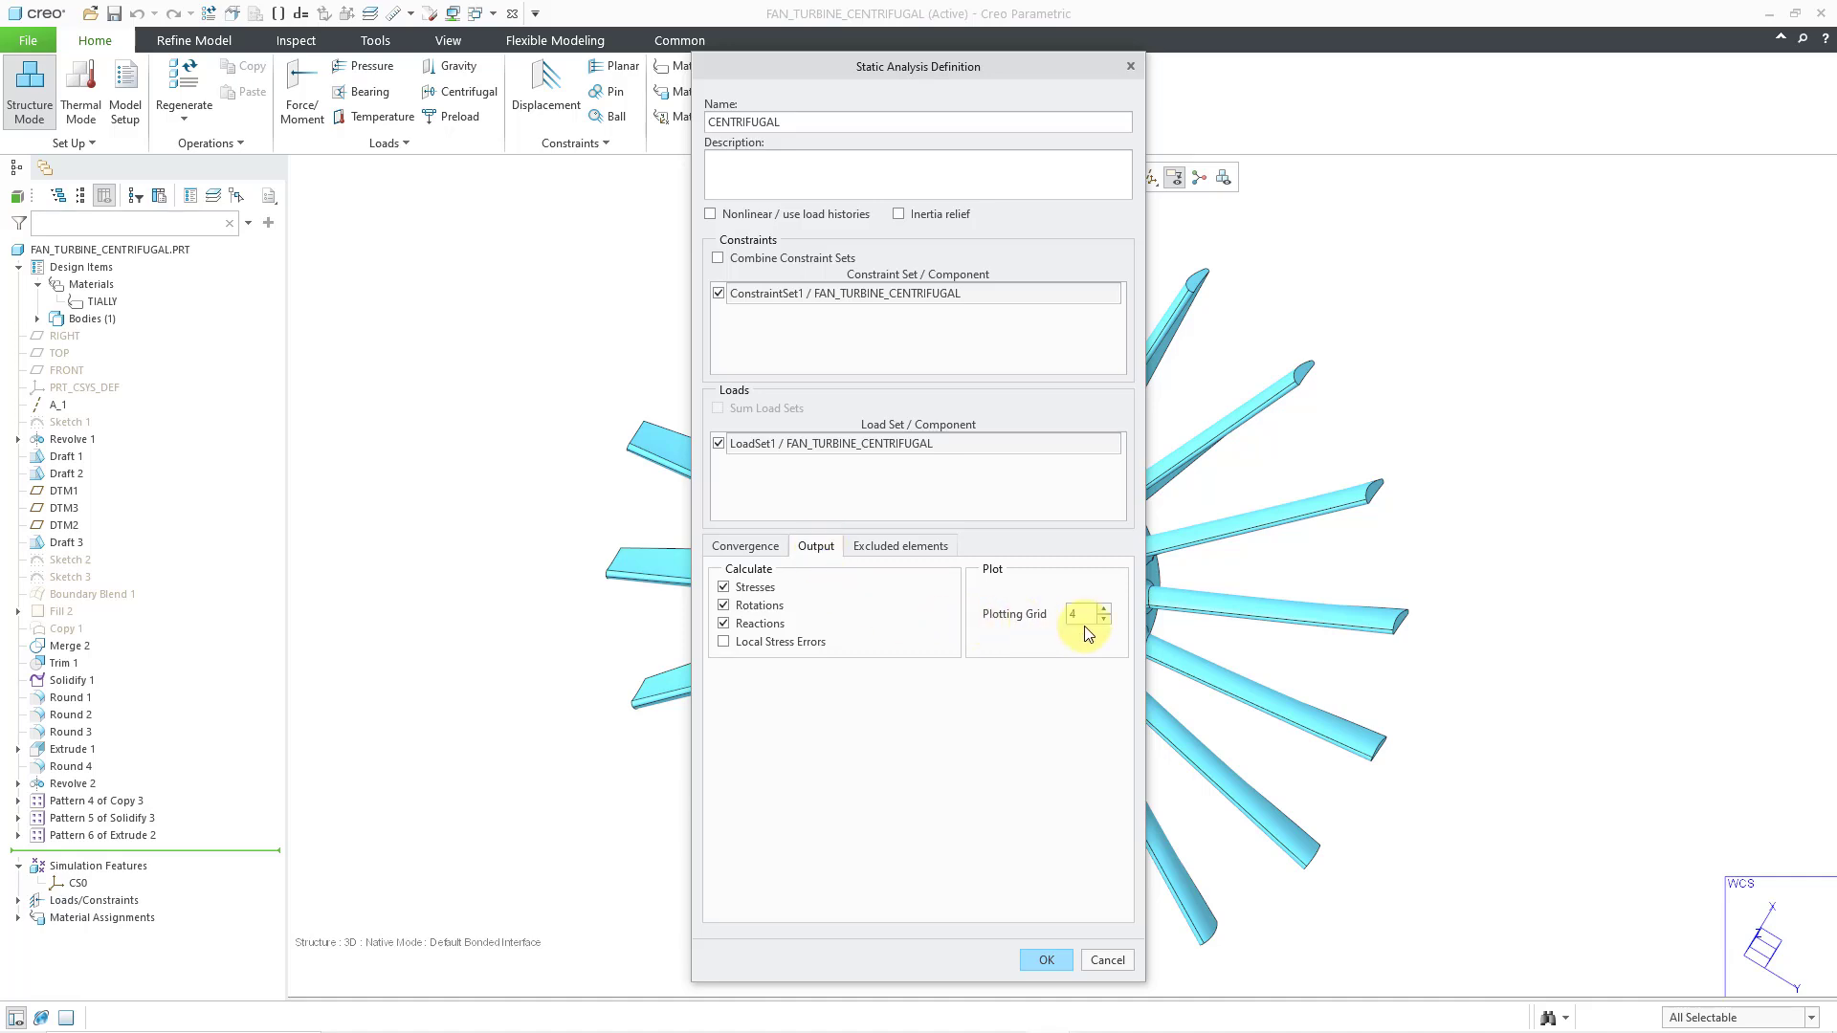
left_click(897, 553)
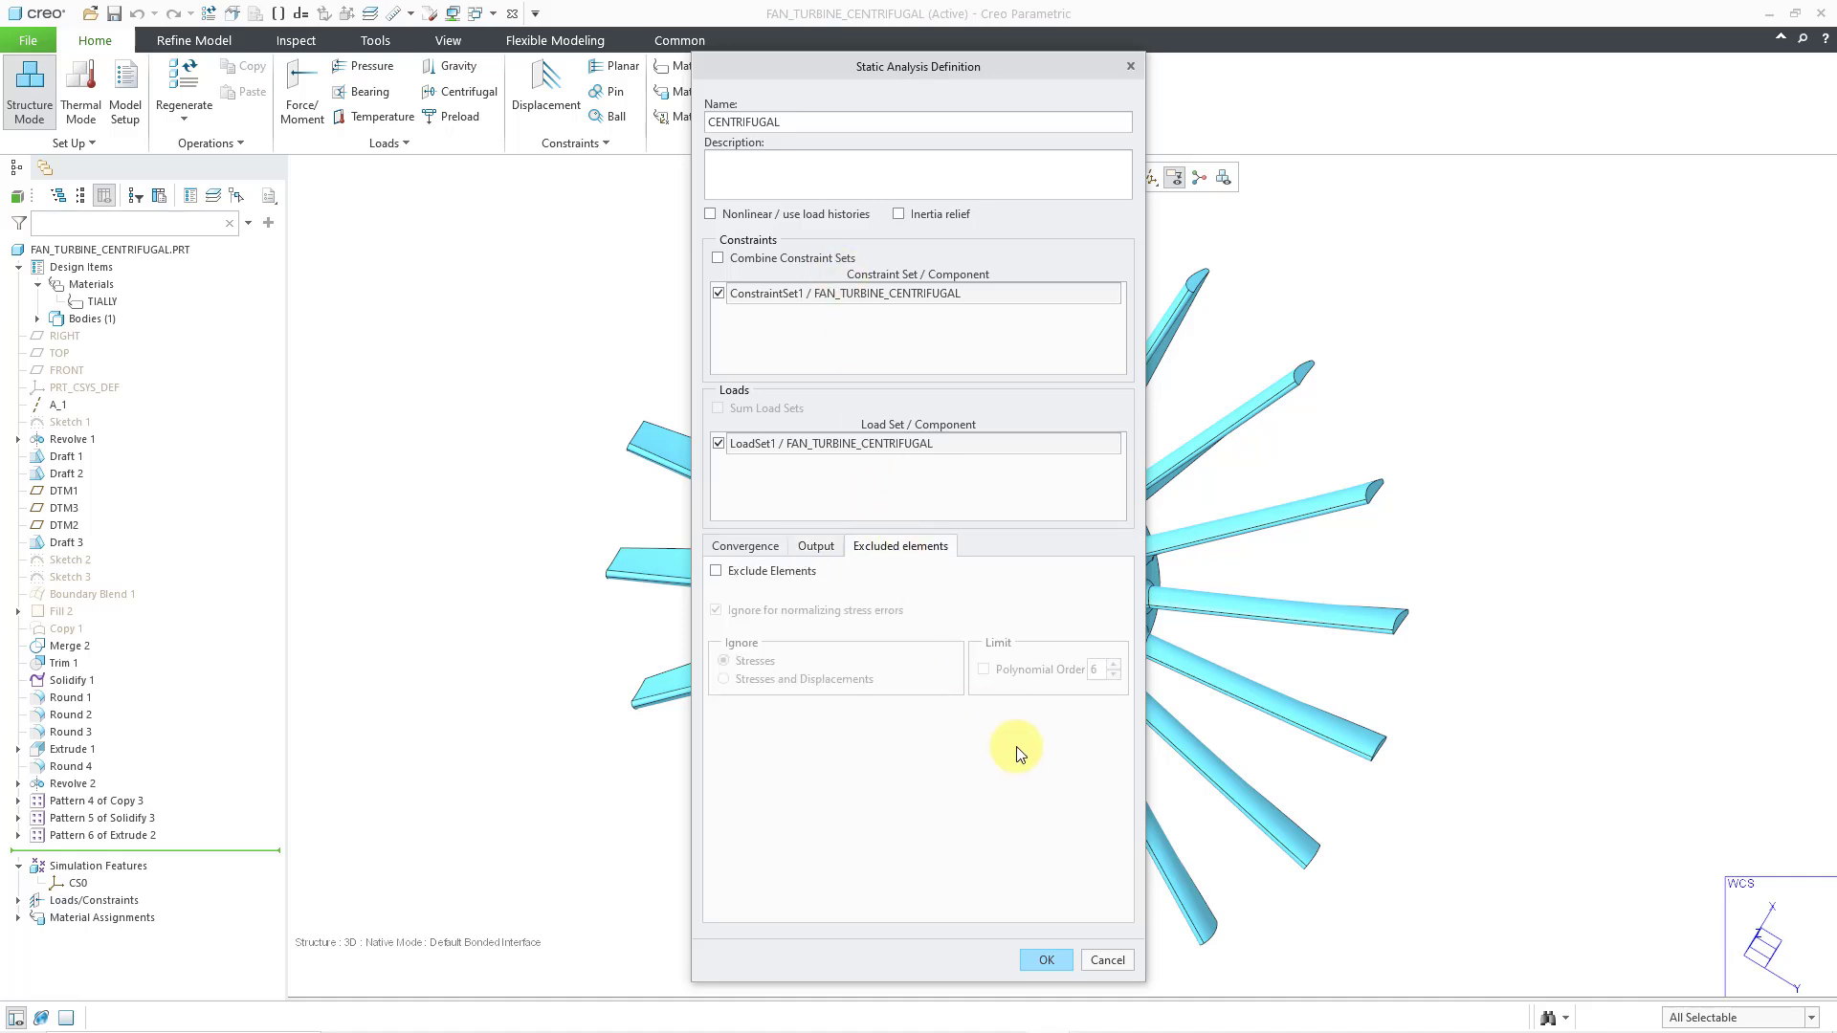
left_click(1049, 960)
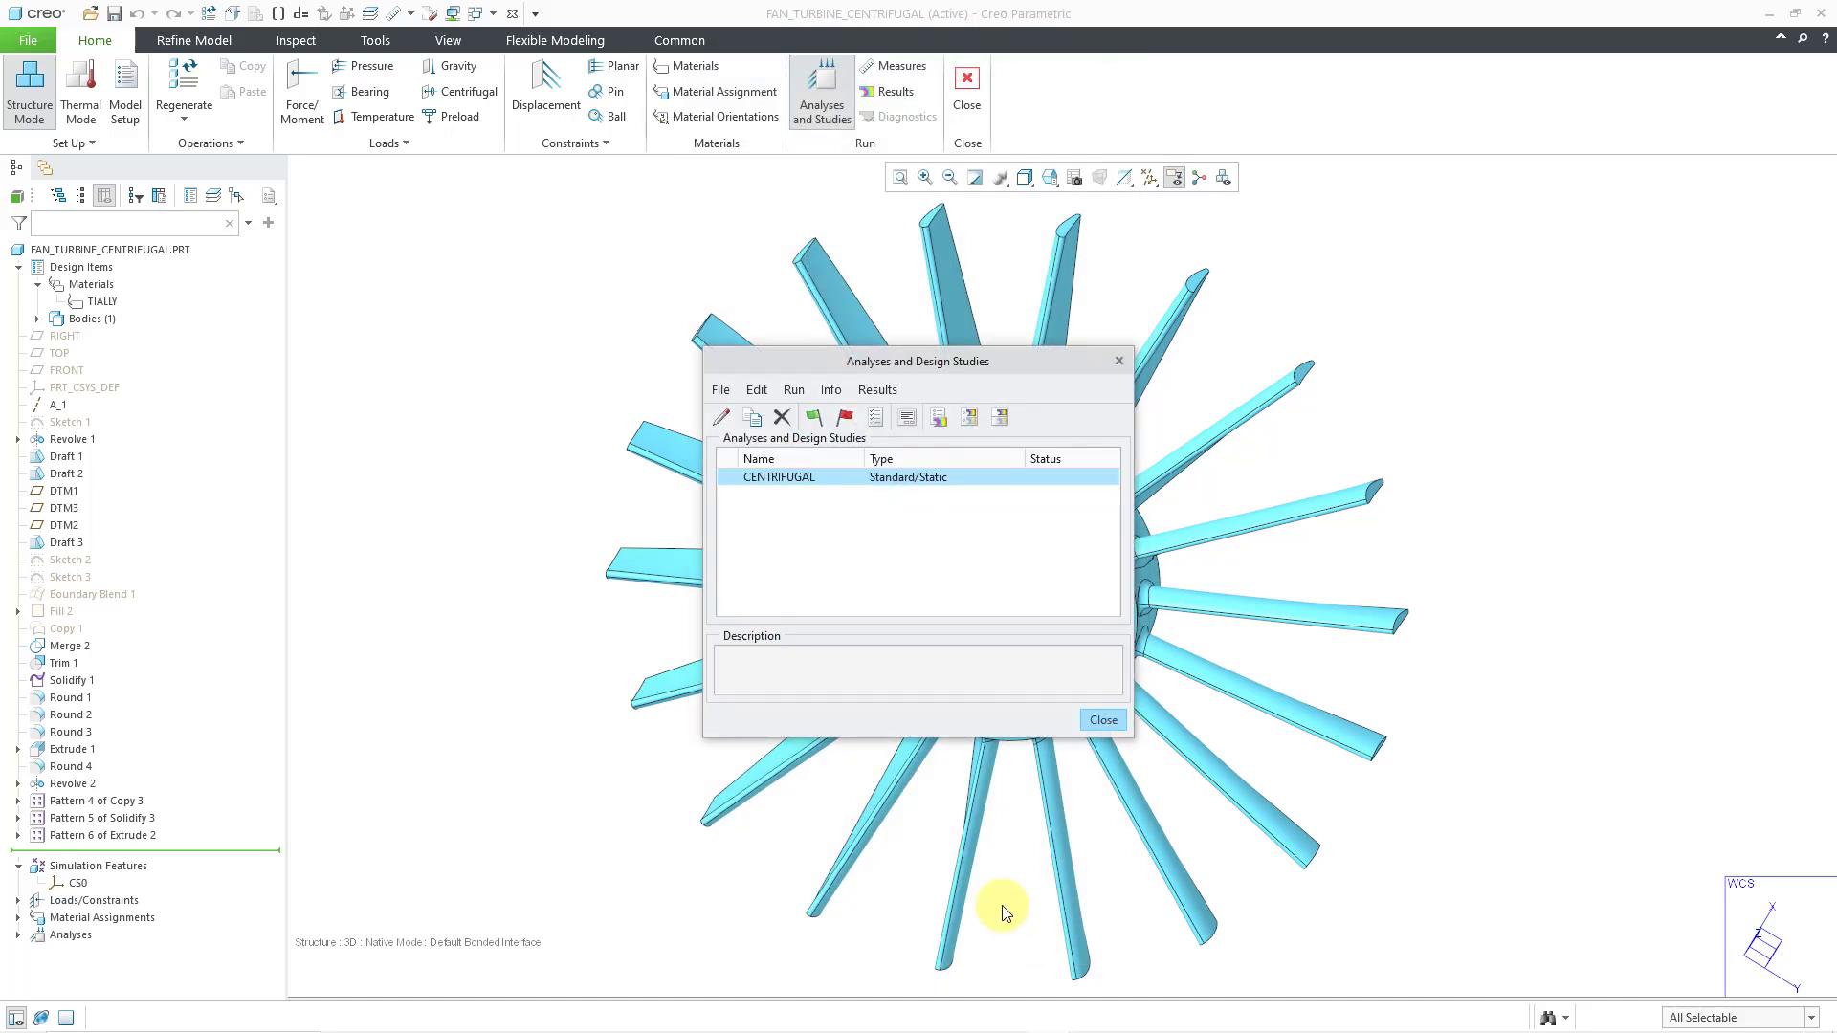
Raise the run settings' memory allocation from 128 to 8192 MB.
left_click(877, 423)
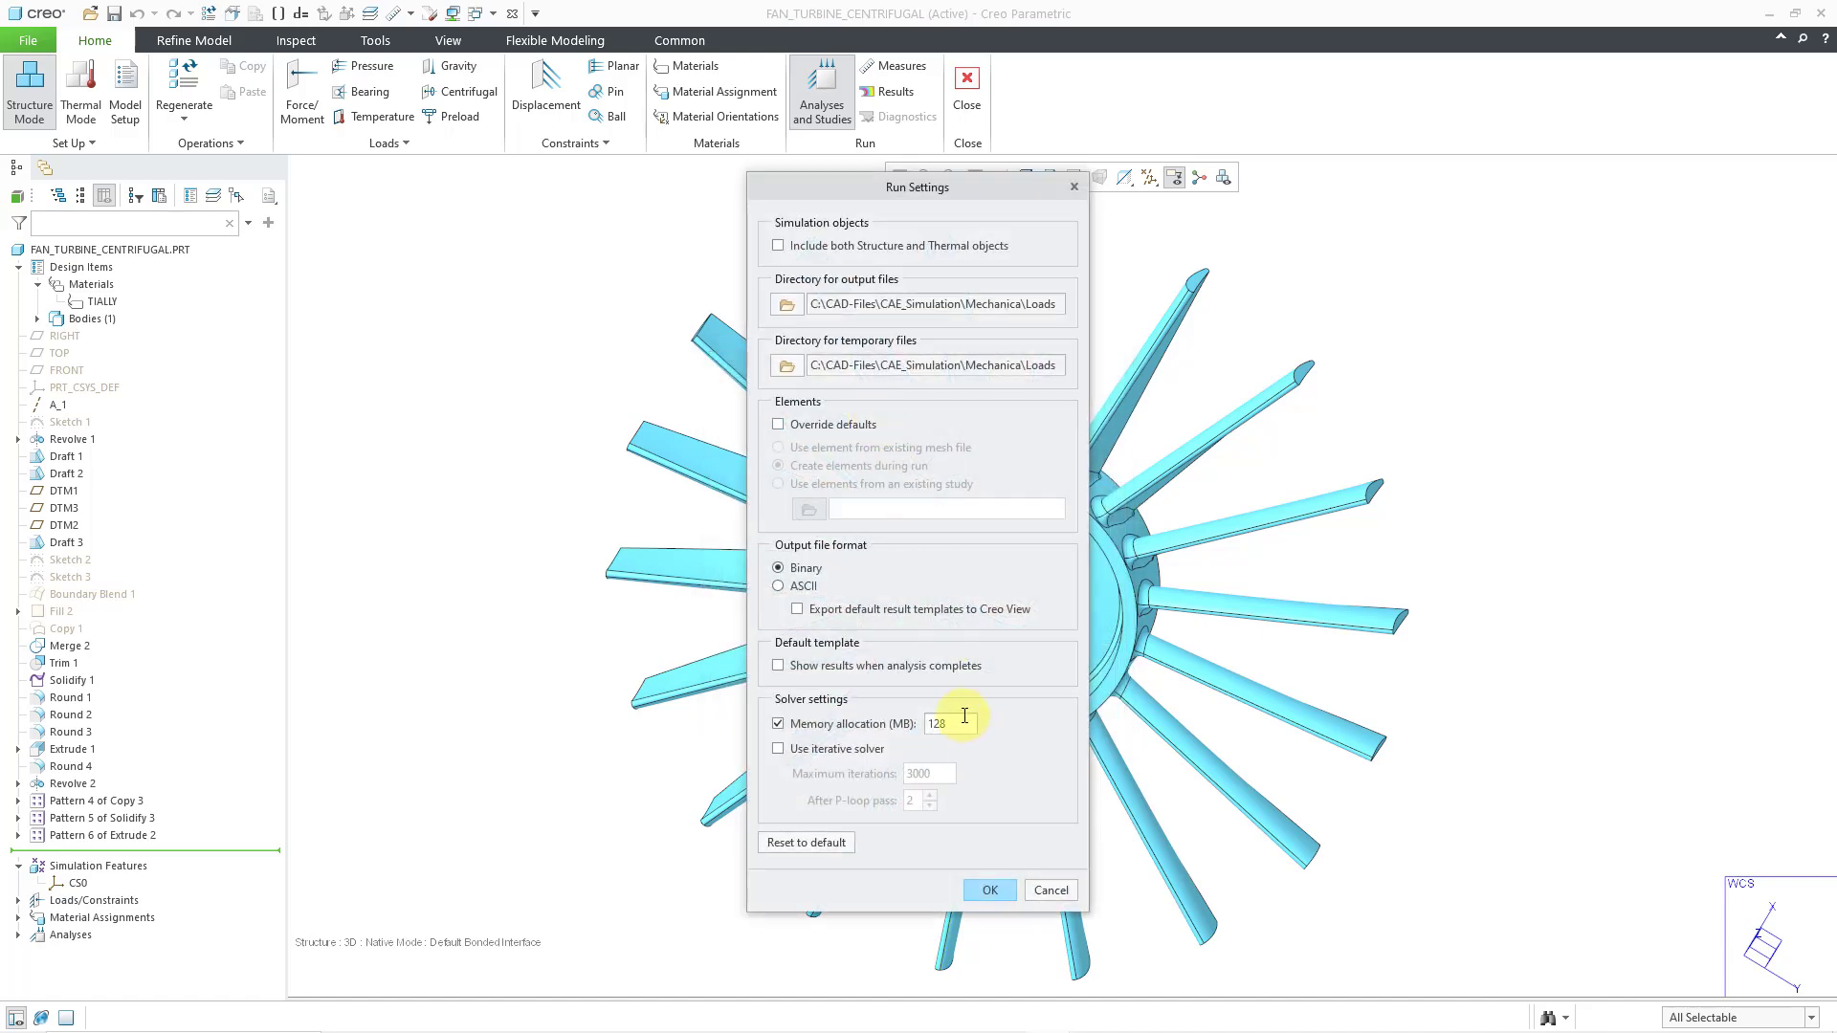
left_click_drag(965, 716, 889, 706)
type("8192")
left_click(1003, 888)
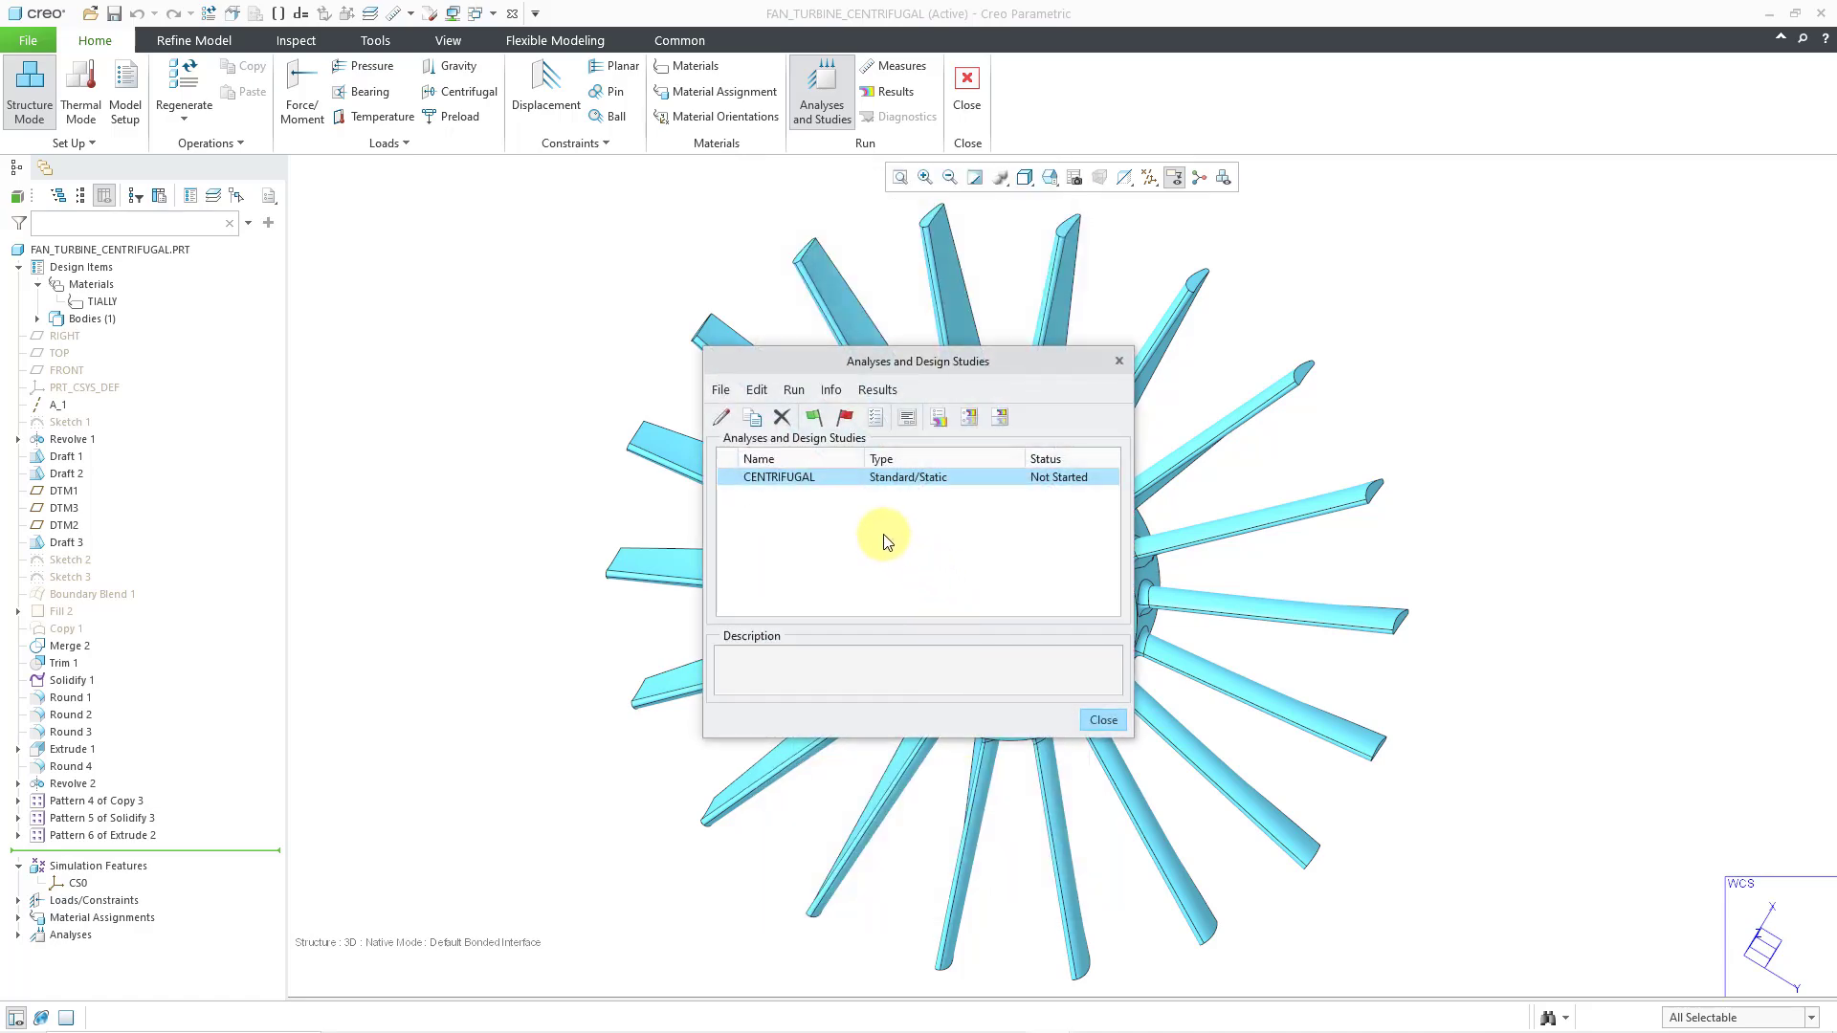
Run the CENTRIFUGAL analysis with interactive diagnostics and display its study status.
left_click(814, 421)
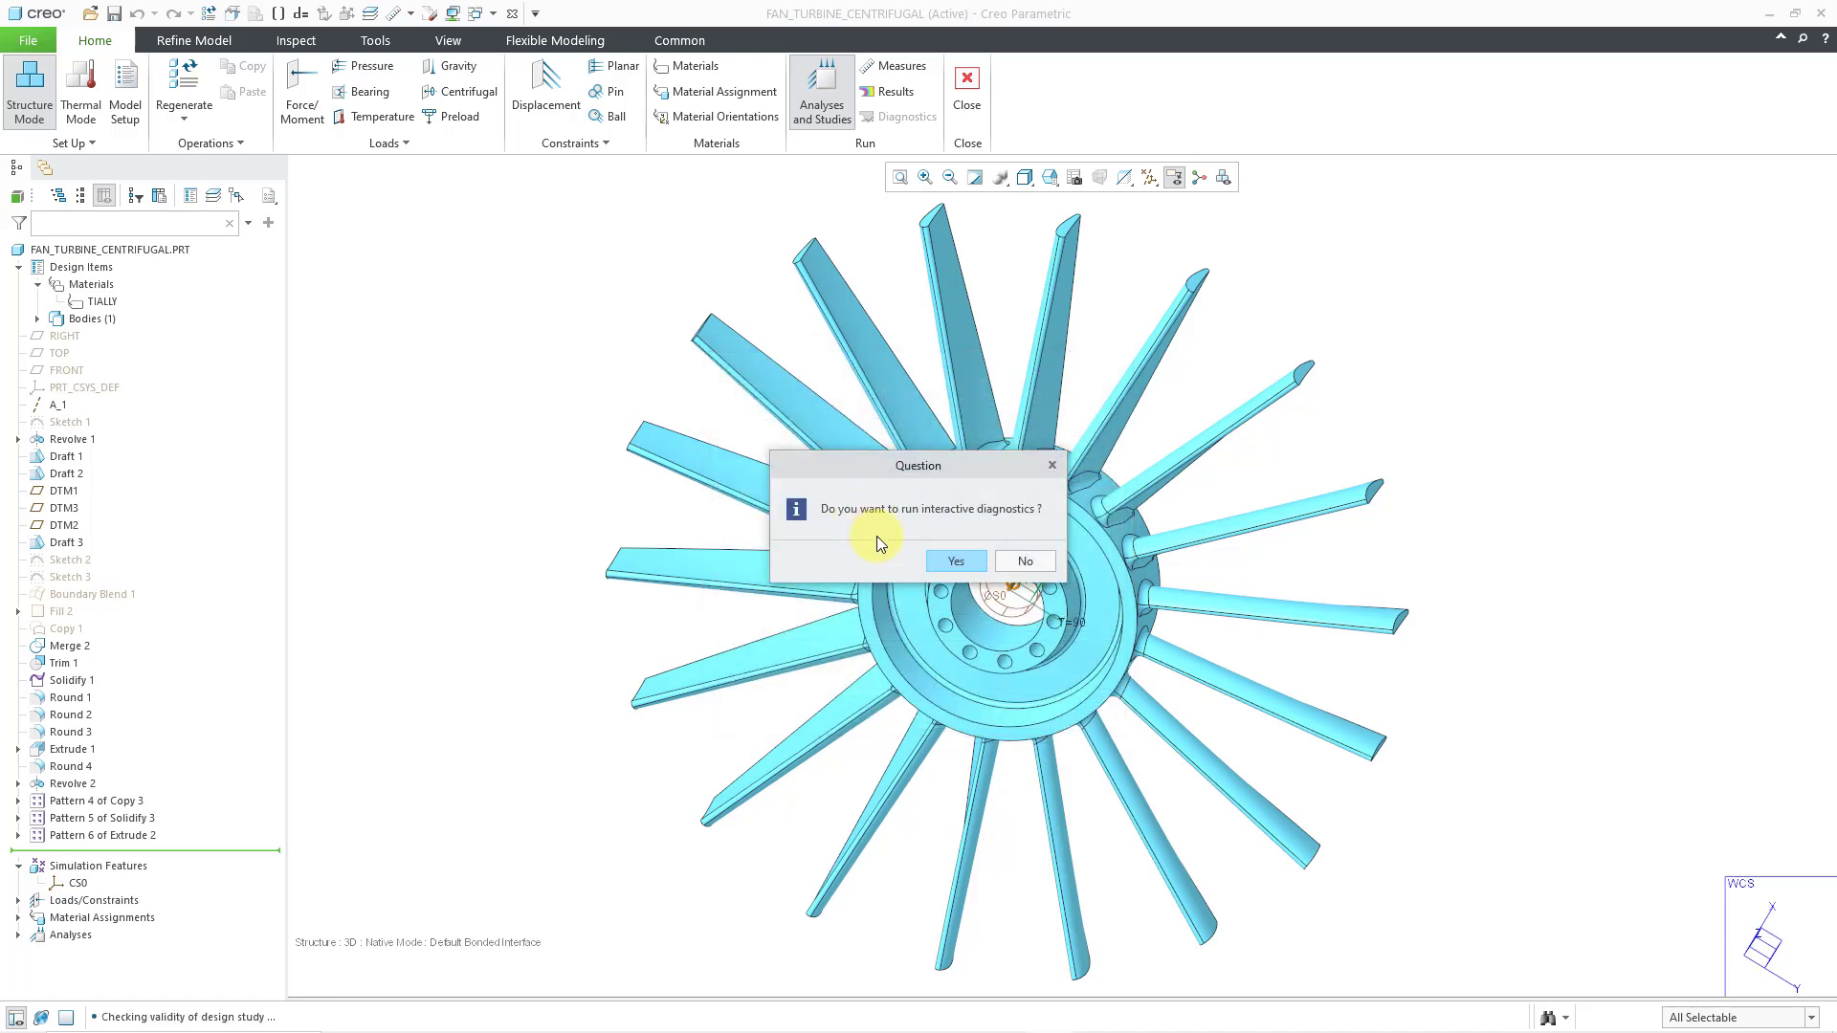
left_click(950, 563)
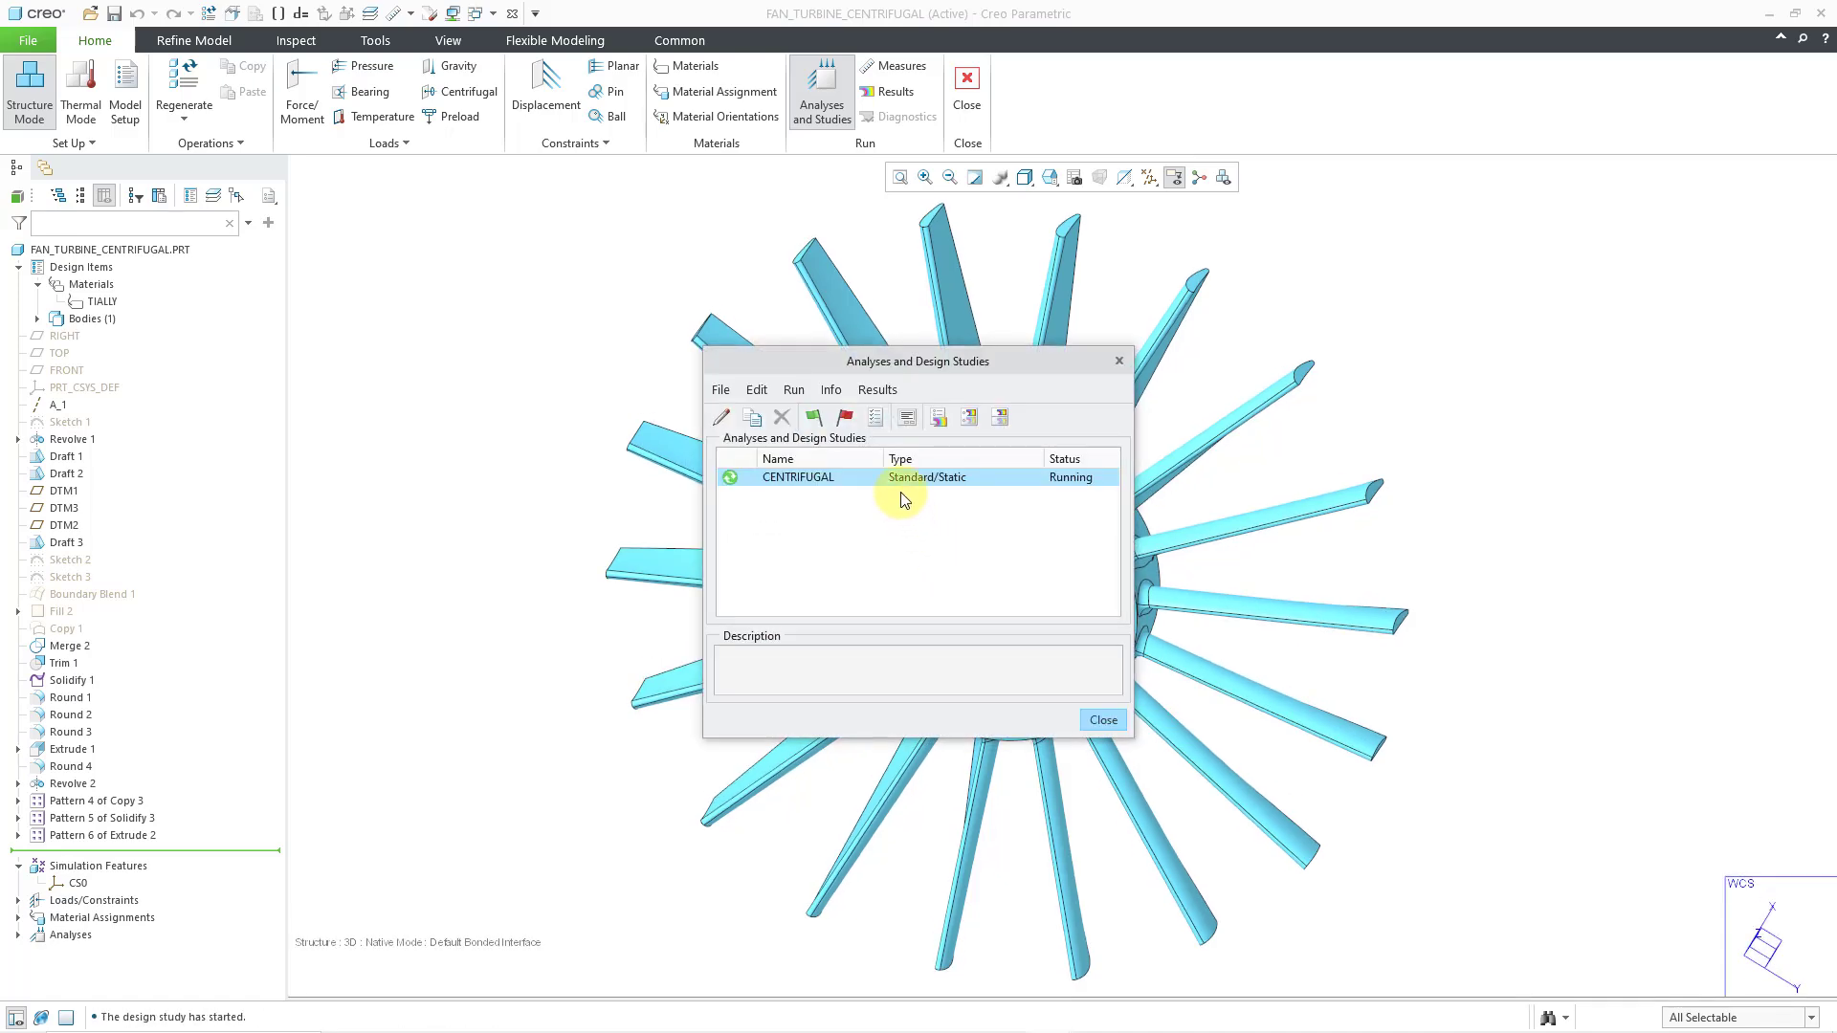
left_click(907, 418)
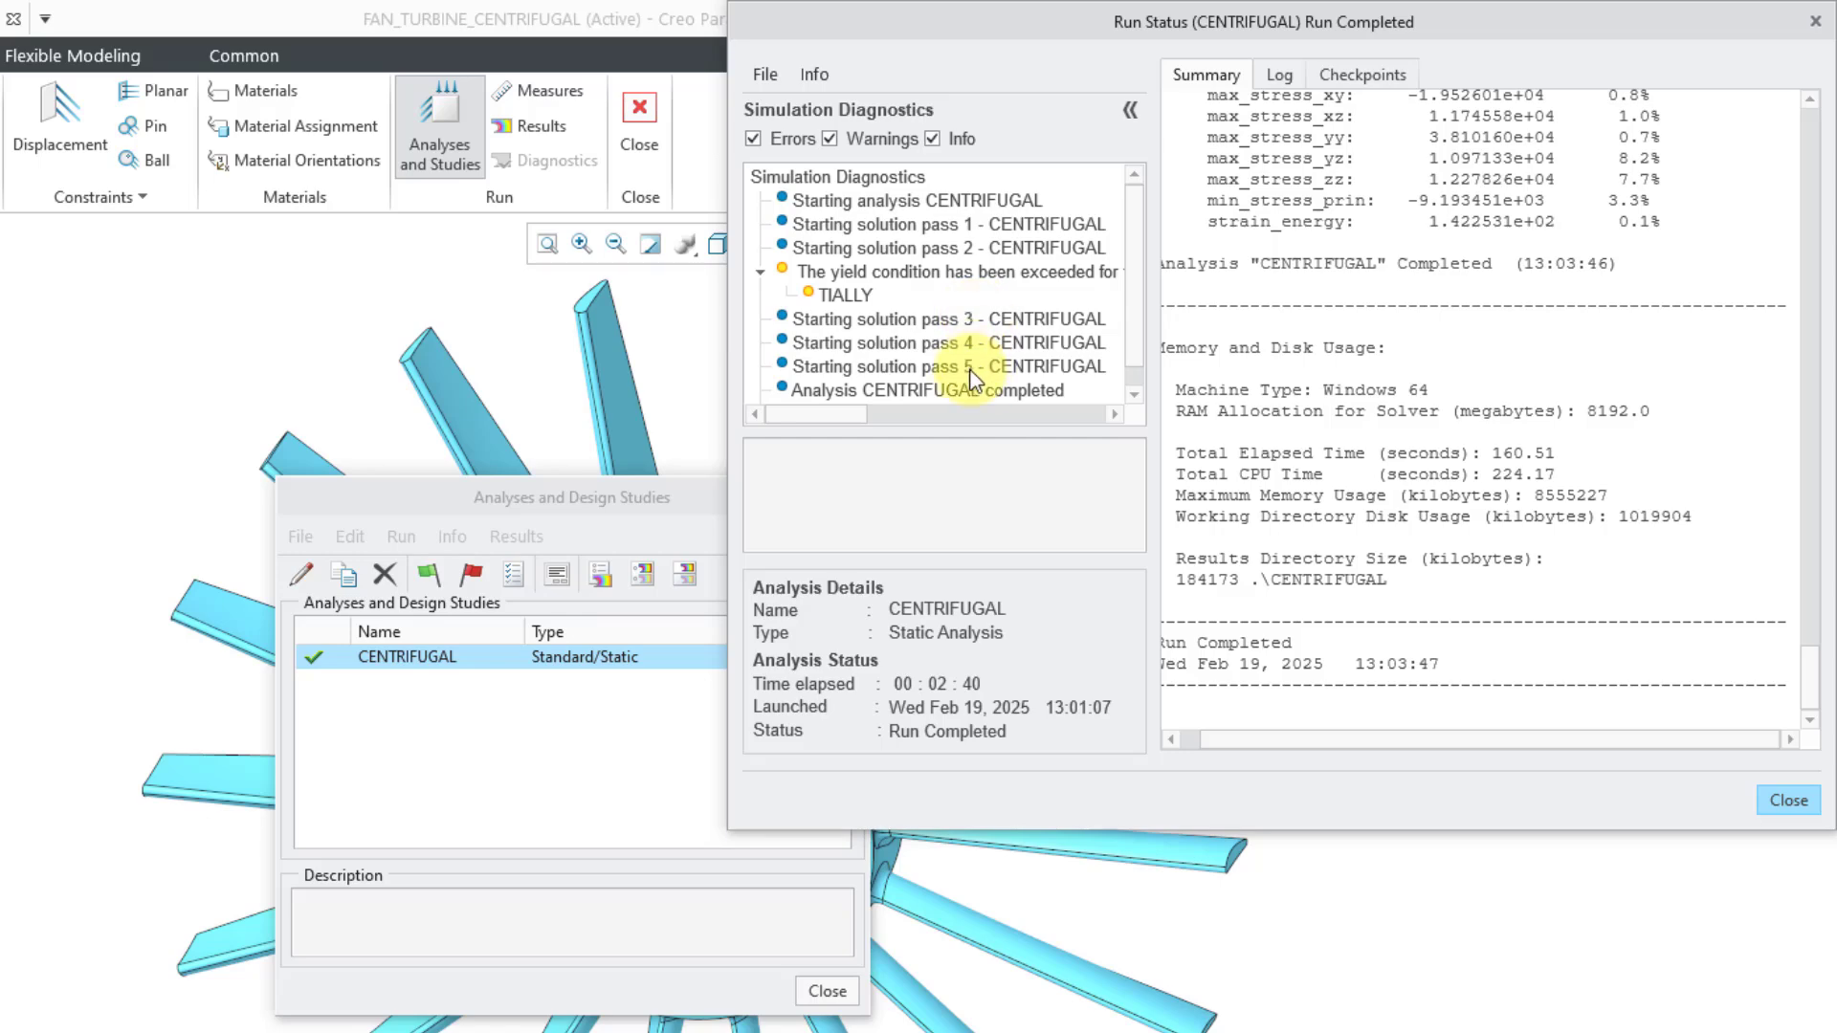
Scroll through the Run Status summary of stresses, mass and convergence.
scroll(1397, 400, "up", 10)
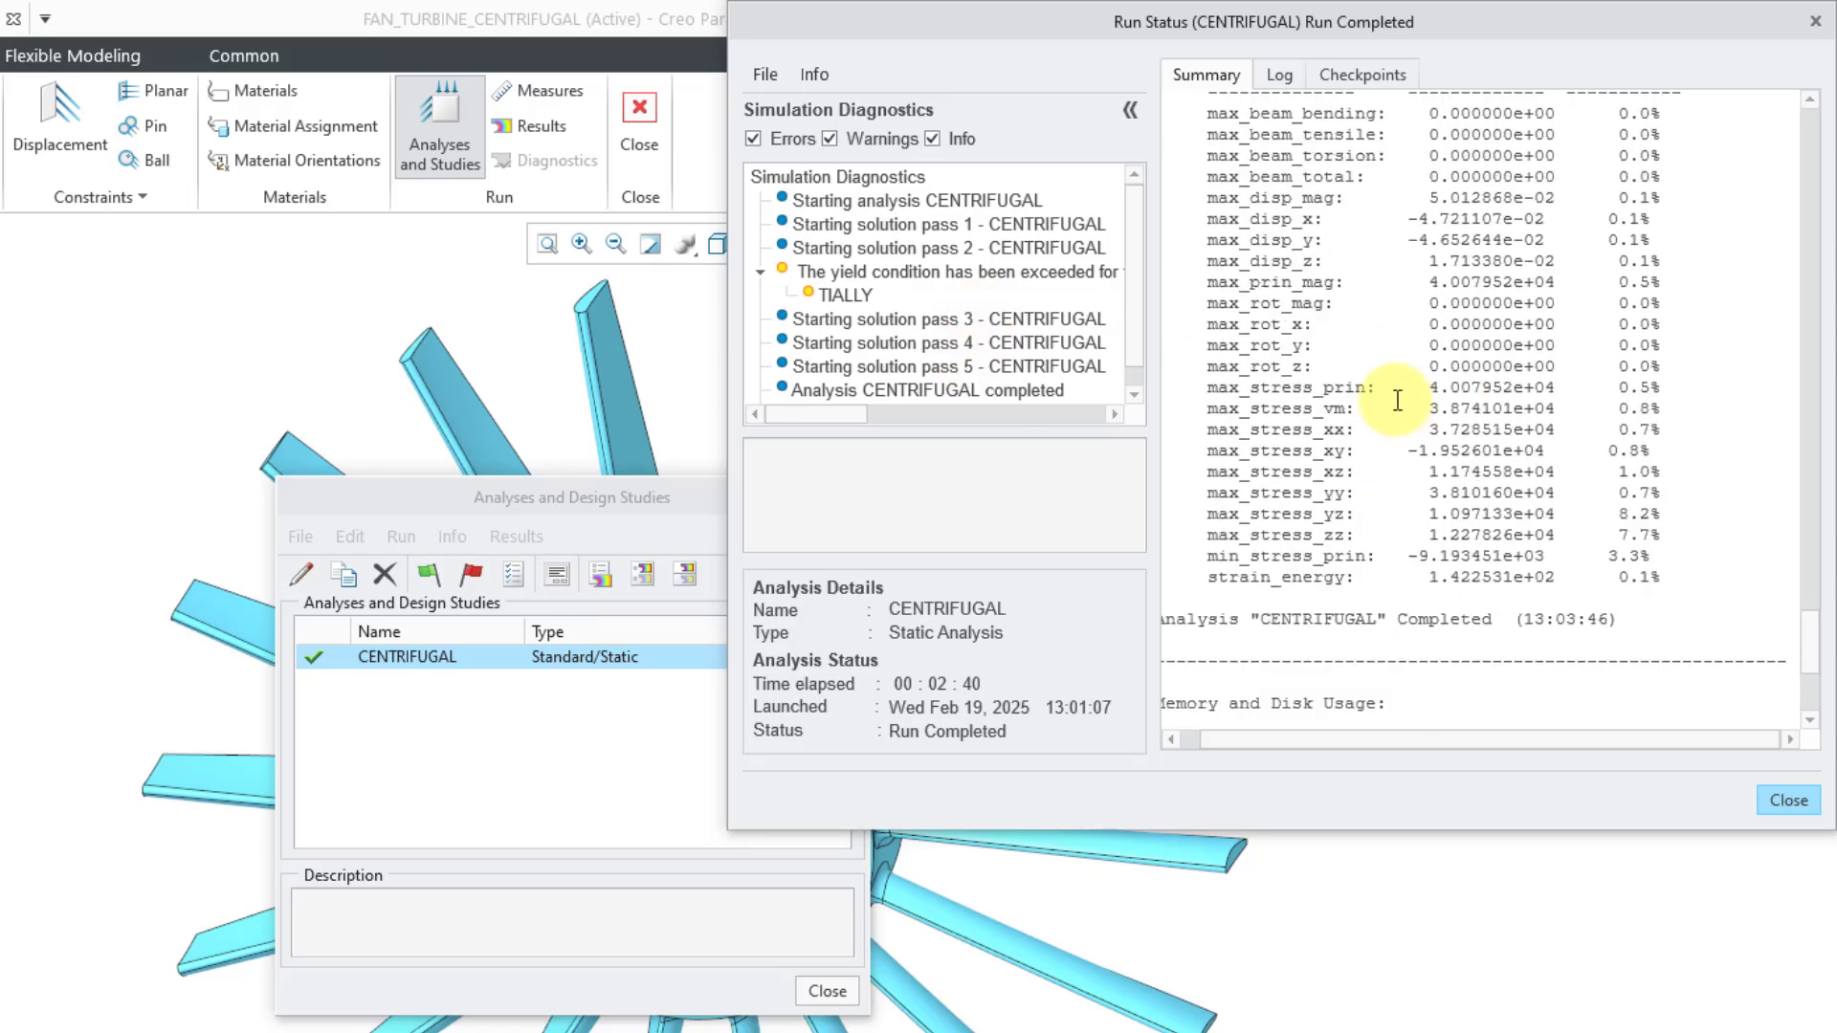
scroll(1398, 400, "up", 9)
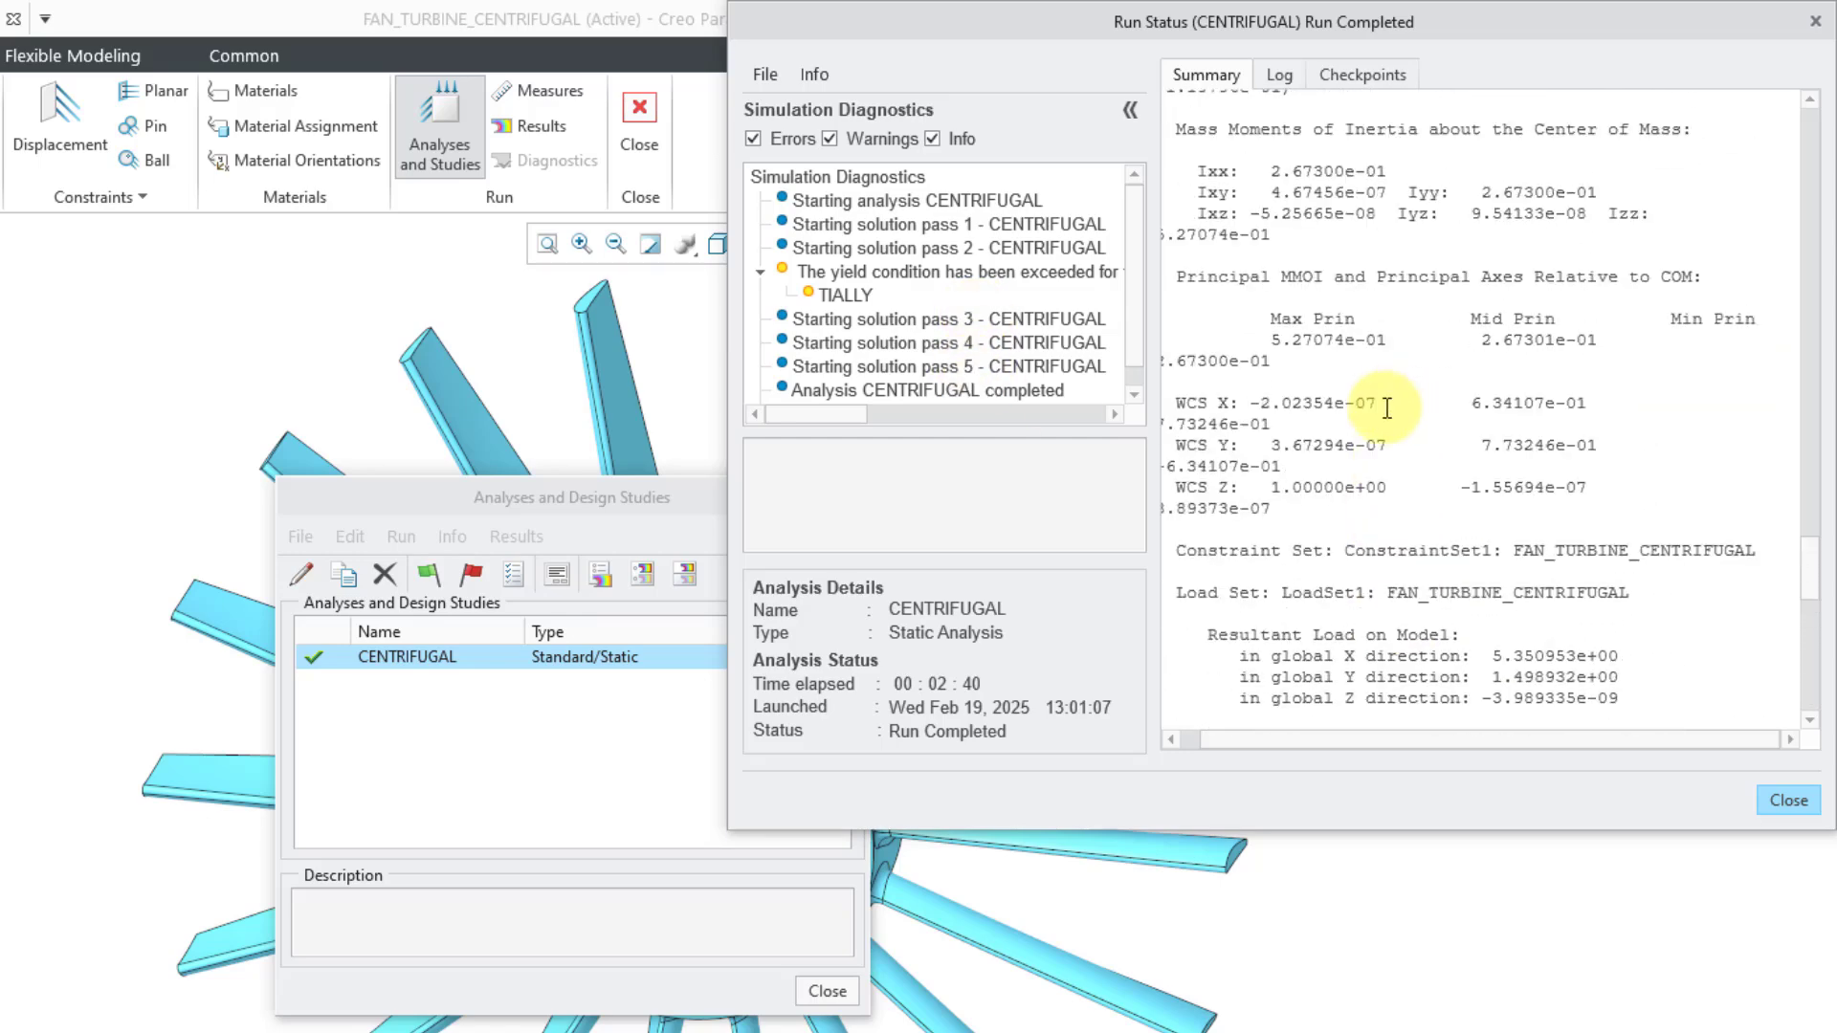
scroll(1385, 409, "up", 10)
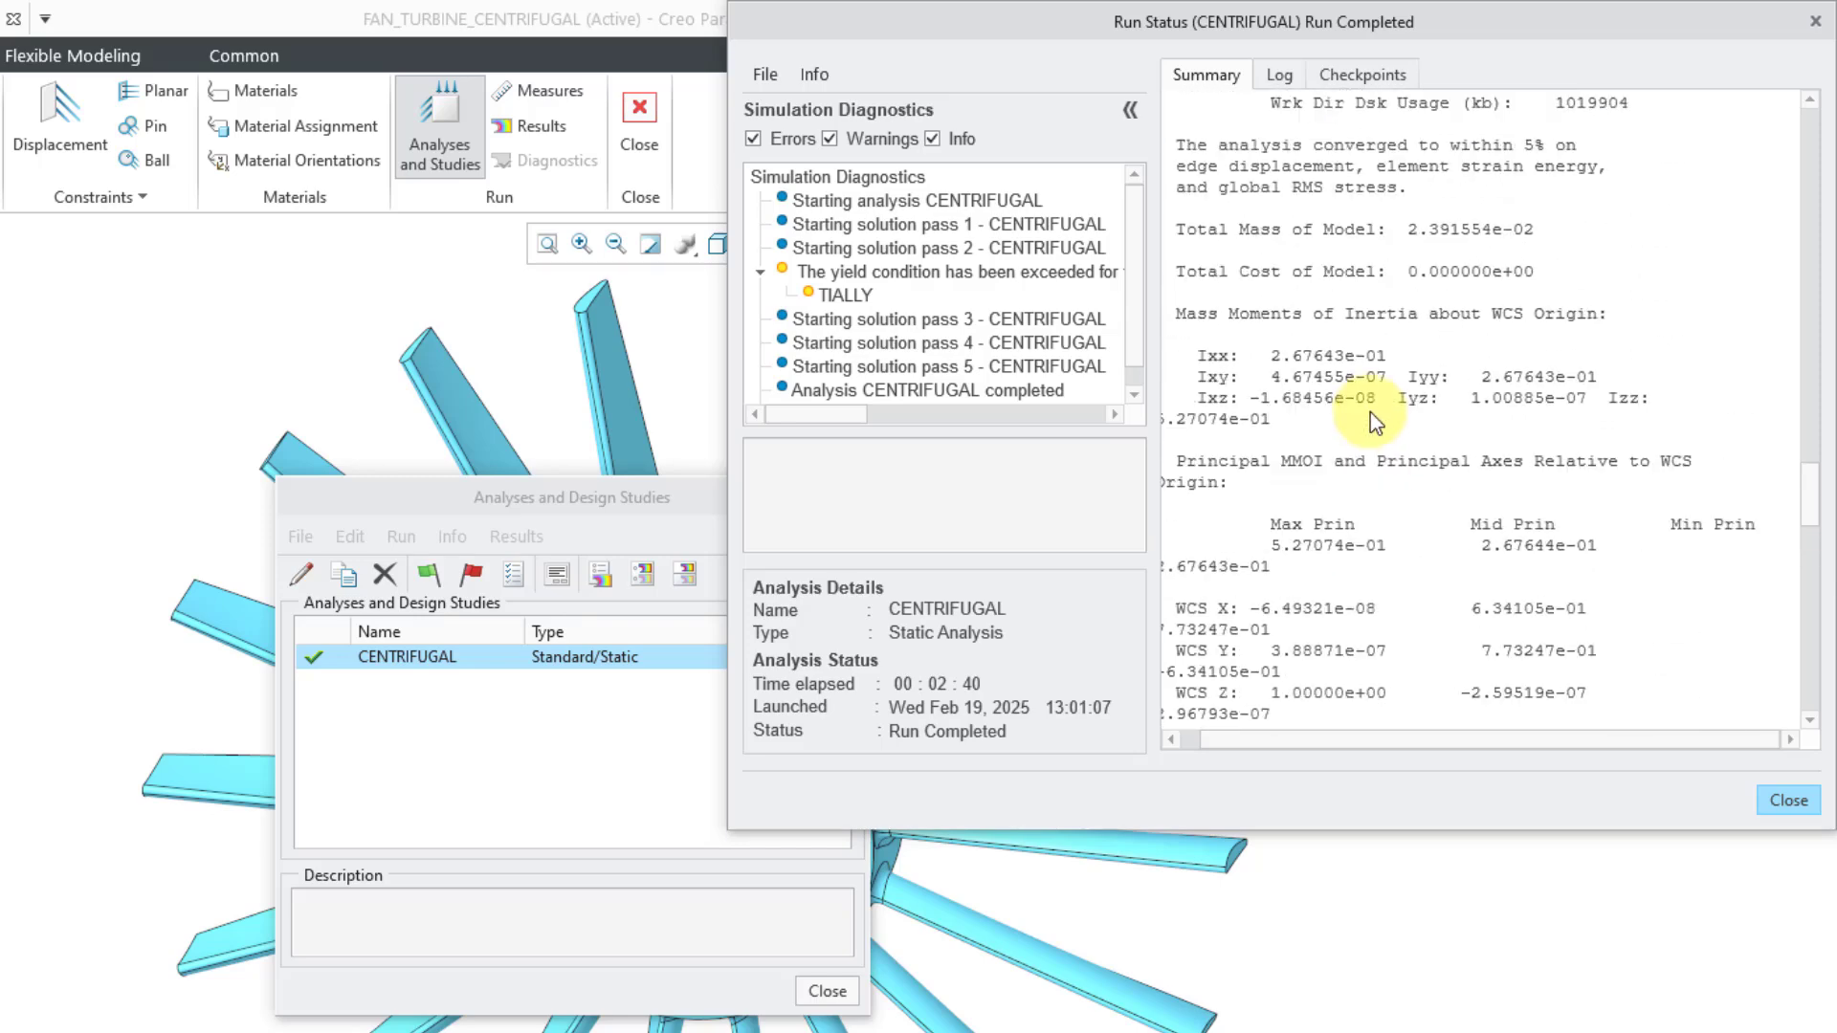
scroll(1369, 411, "up", 6)
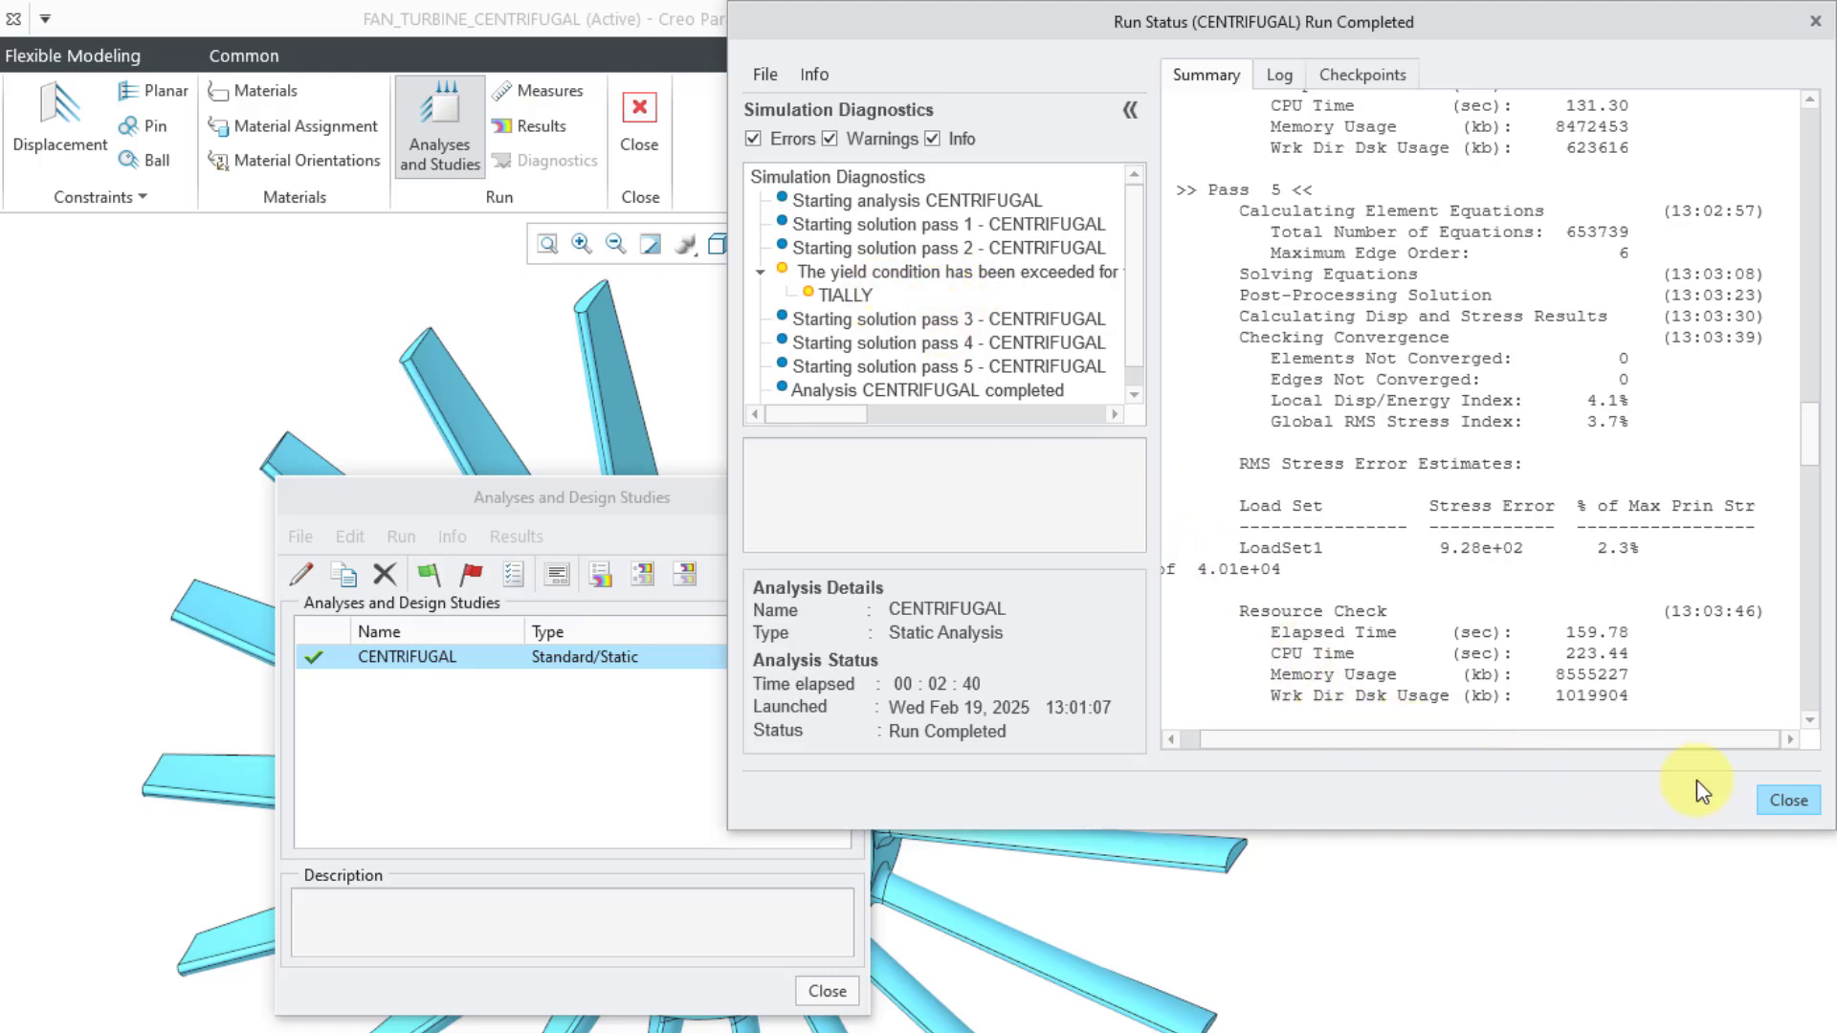
Define a Fringe result window named VMStress for von Mises stress in MPa.
left_click(1785, 804)
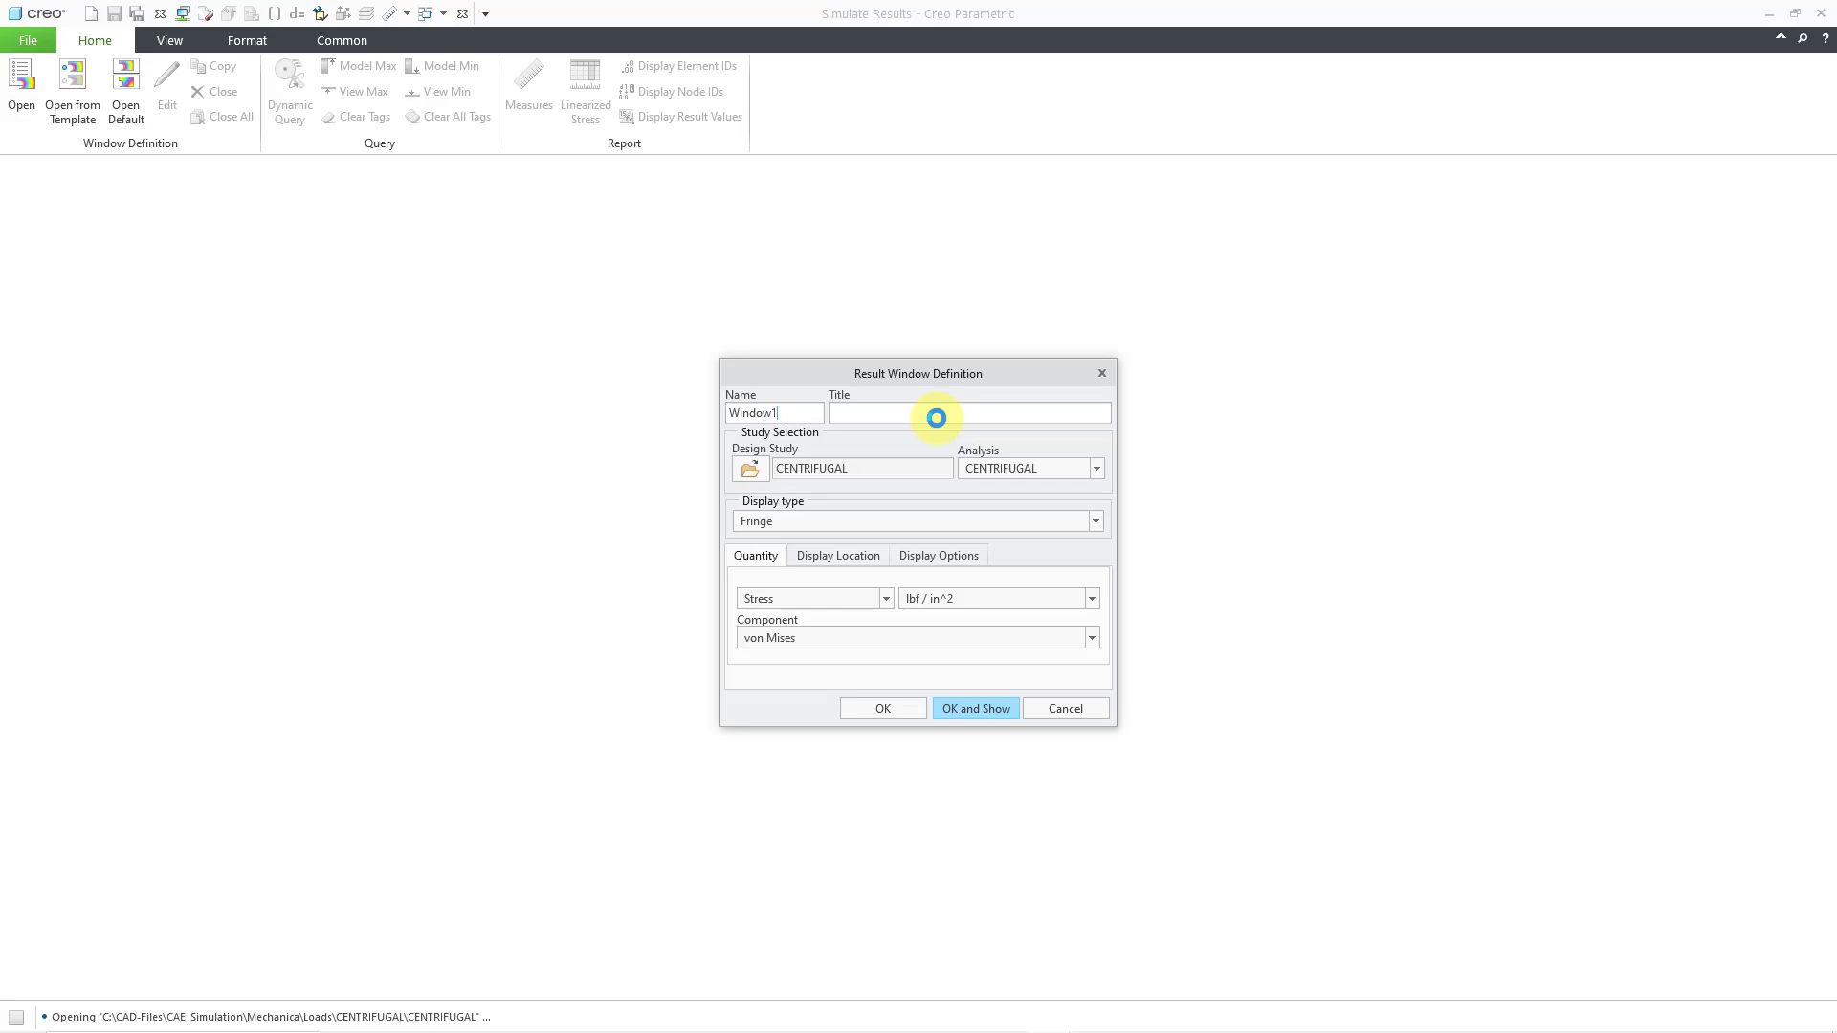
double_click(770, 413)
type("VMStr")
type("ess")
type("Von Mie")
type("es Stress")
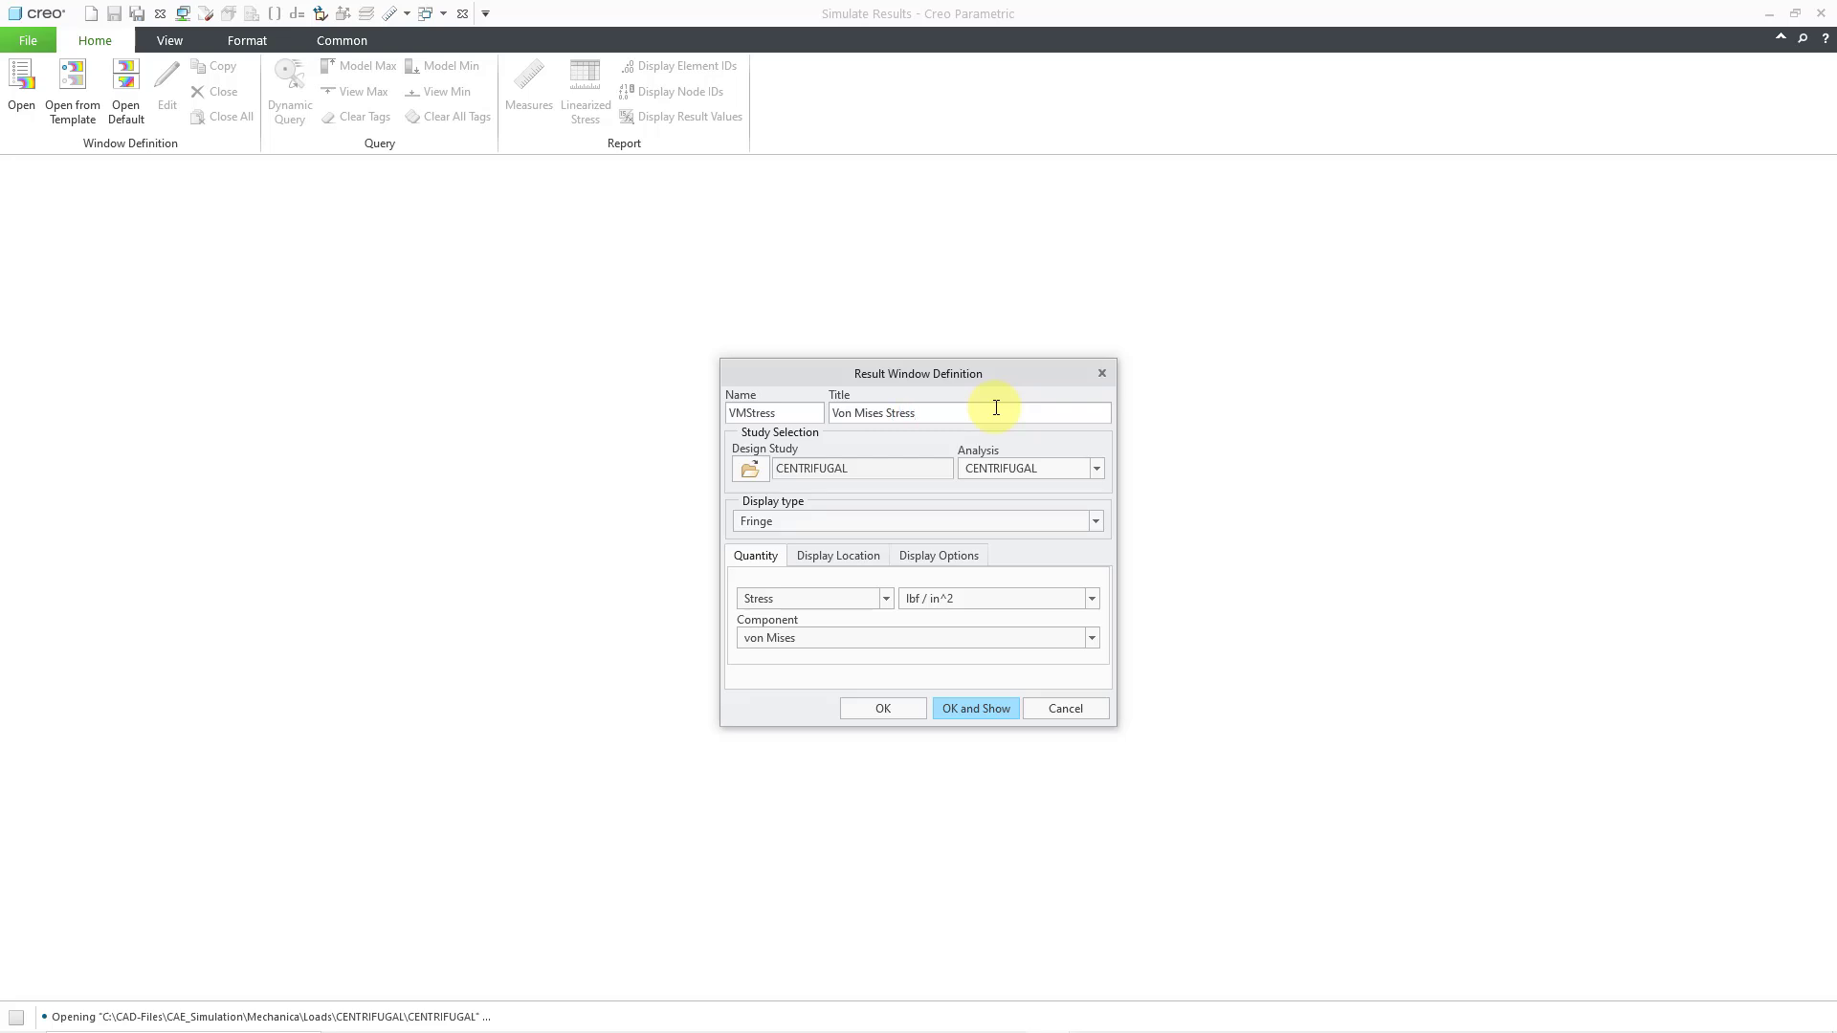
left_click(892, 524)
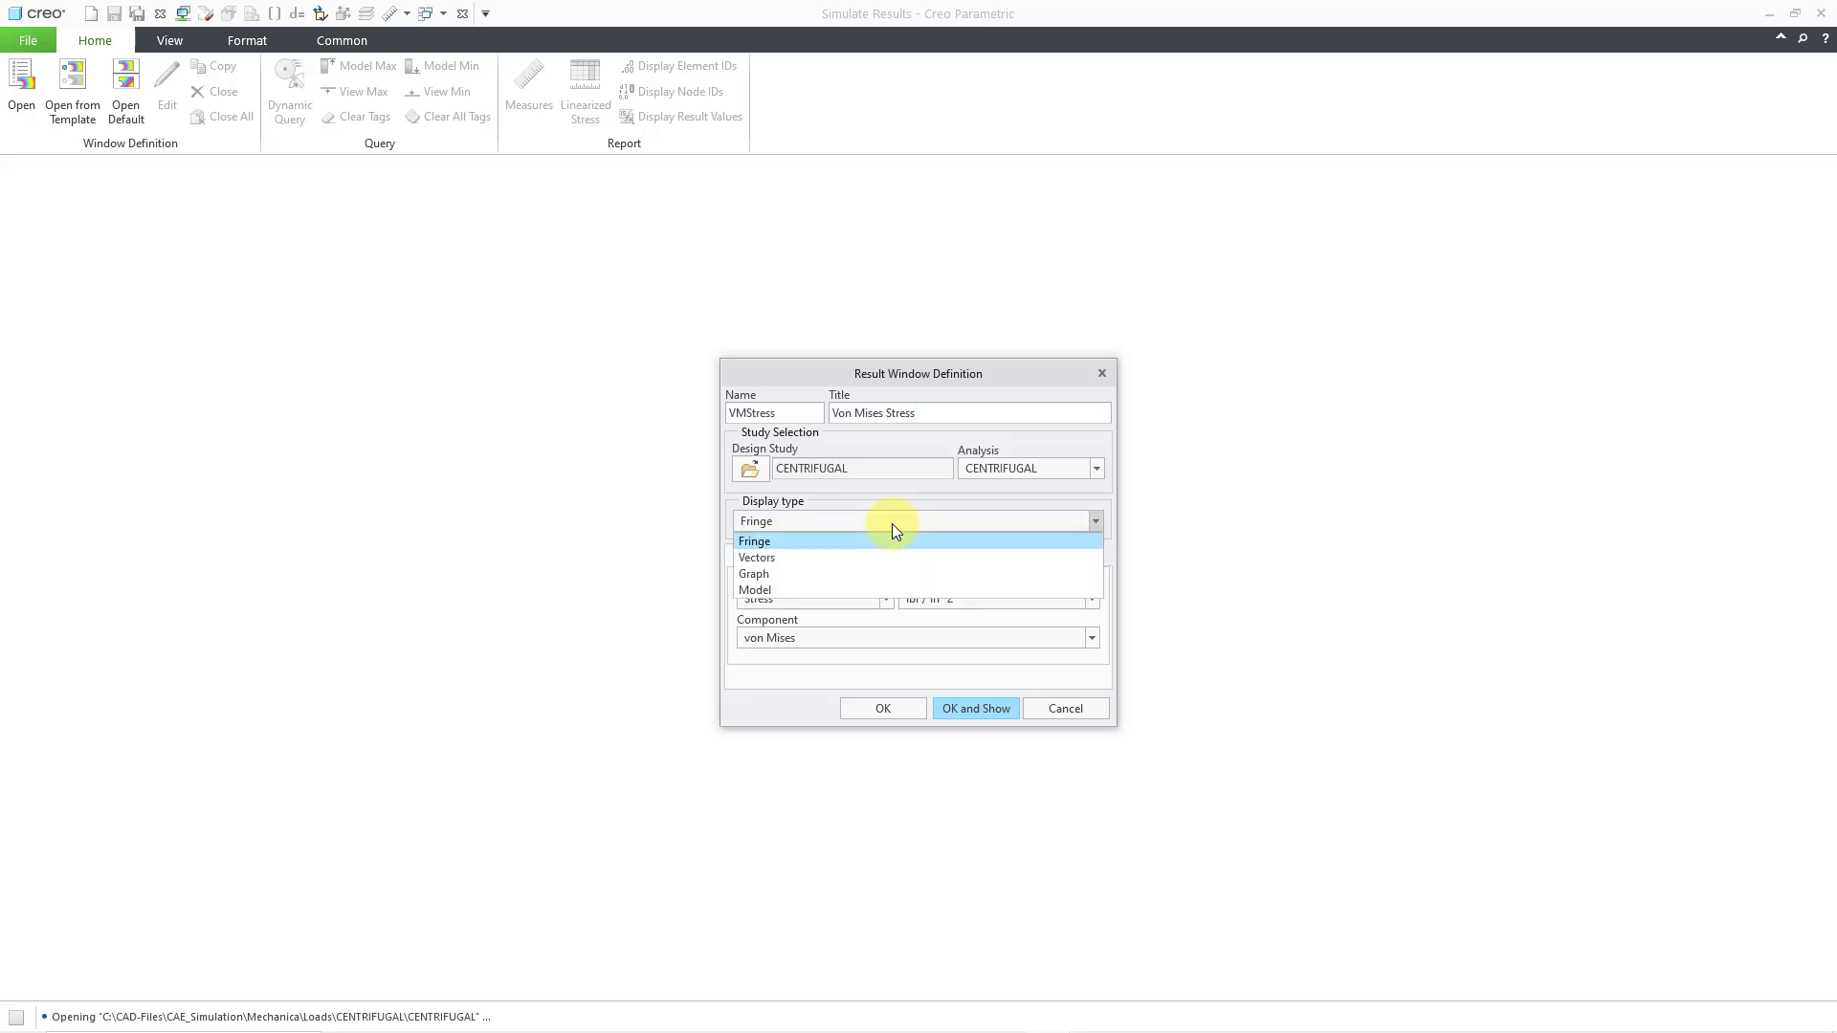
left_click(892, 524)
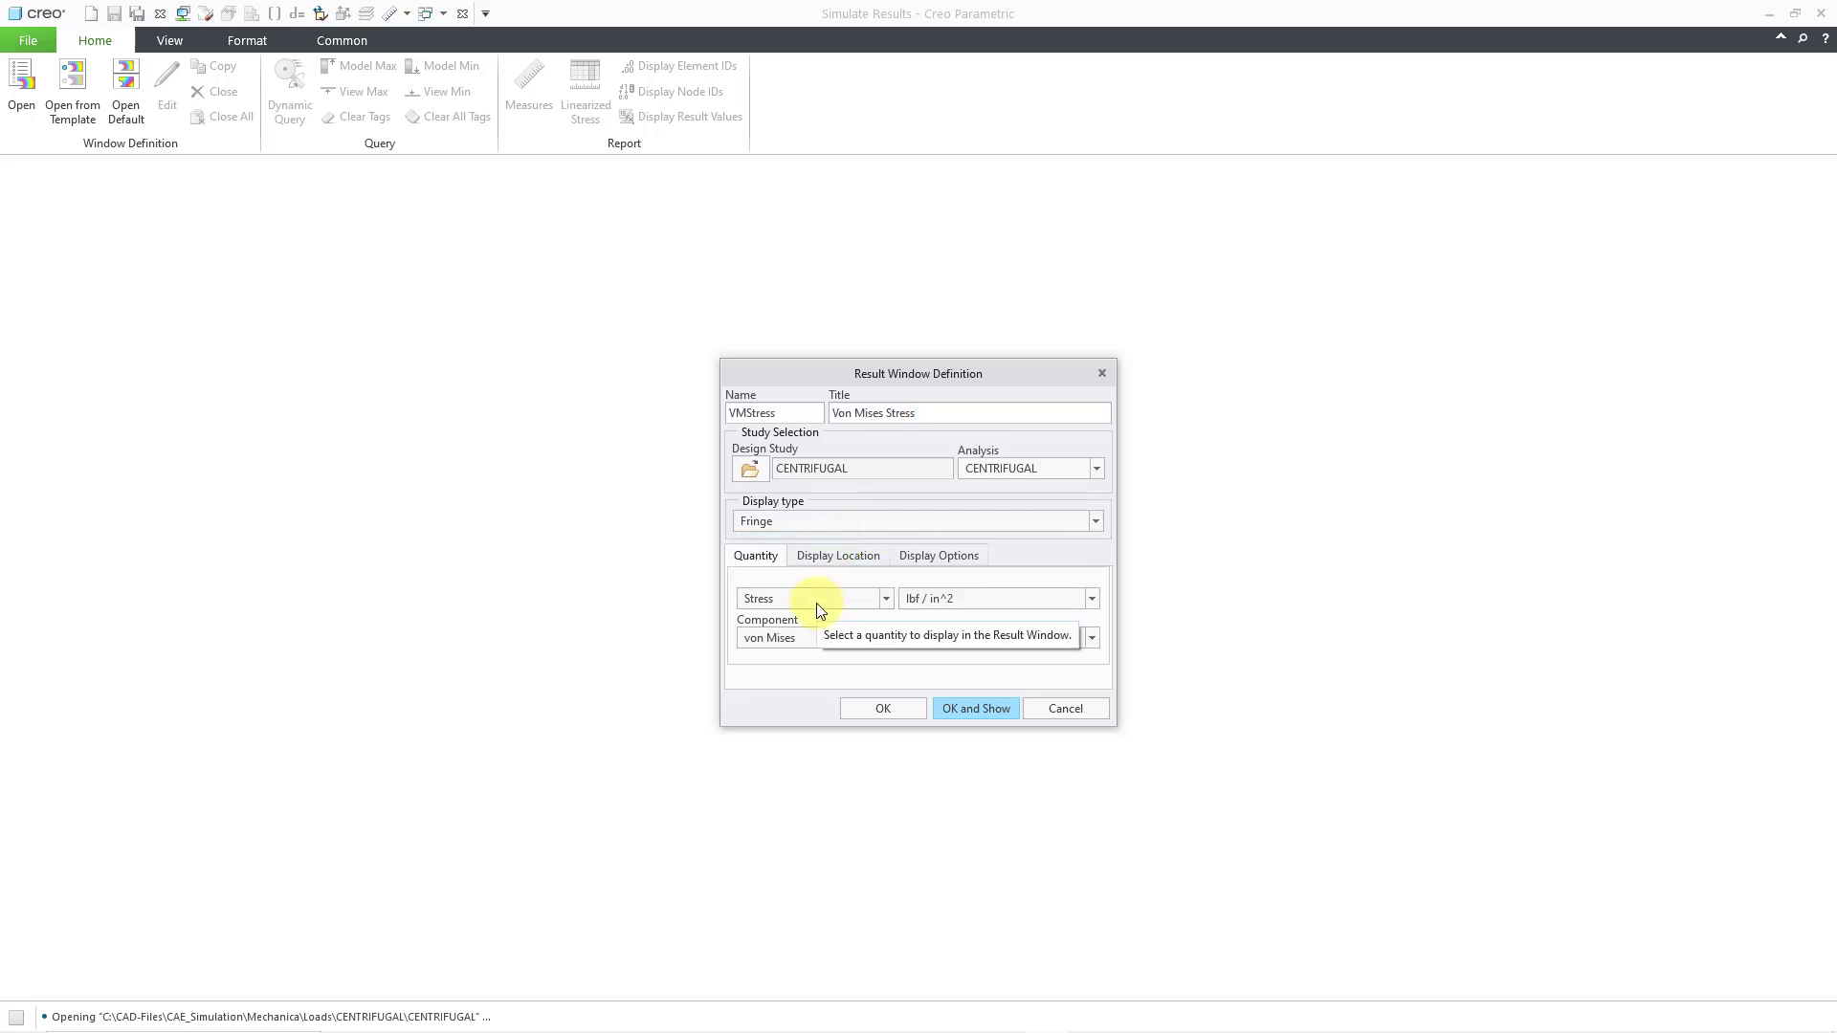
left_click(1060, 600)
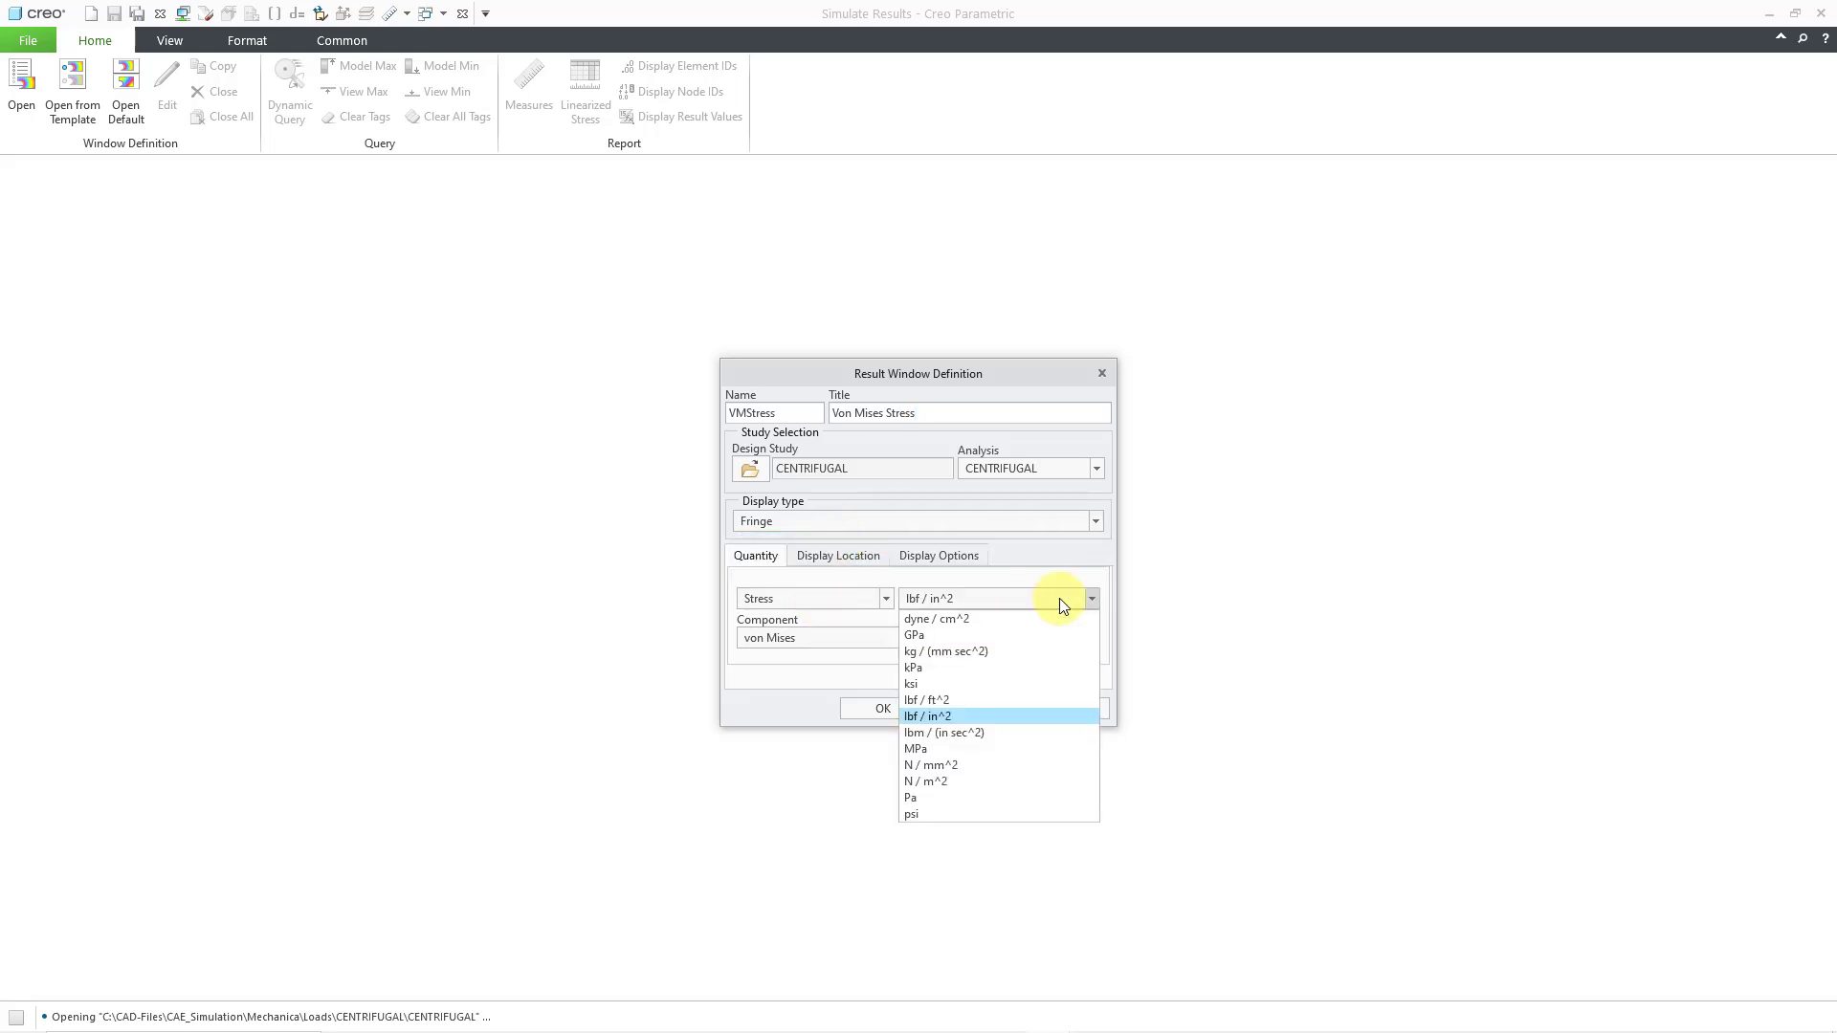
left_click(1037, 754)
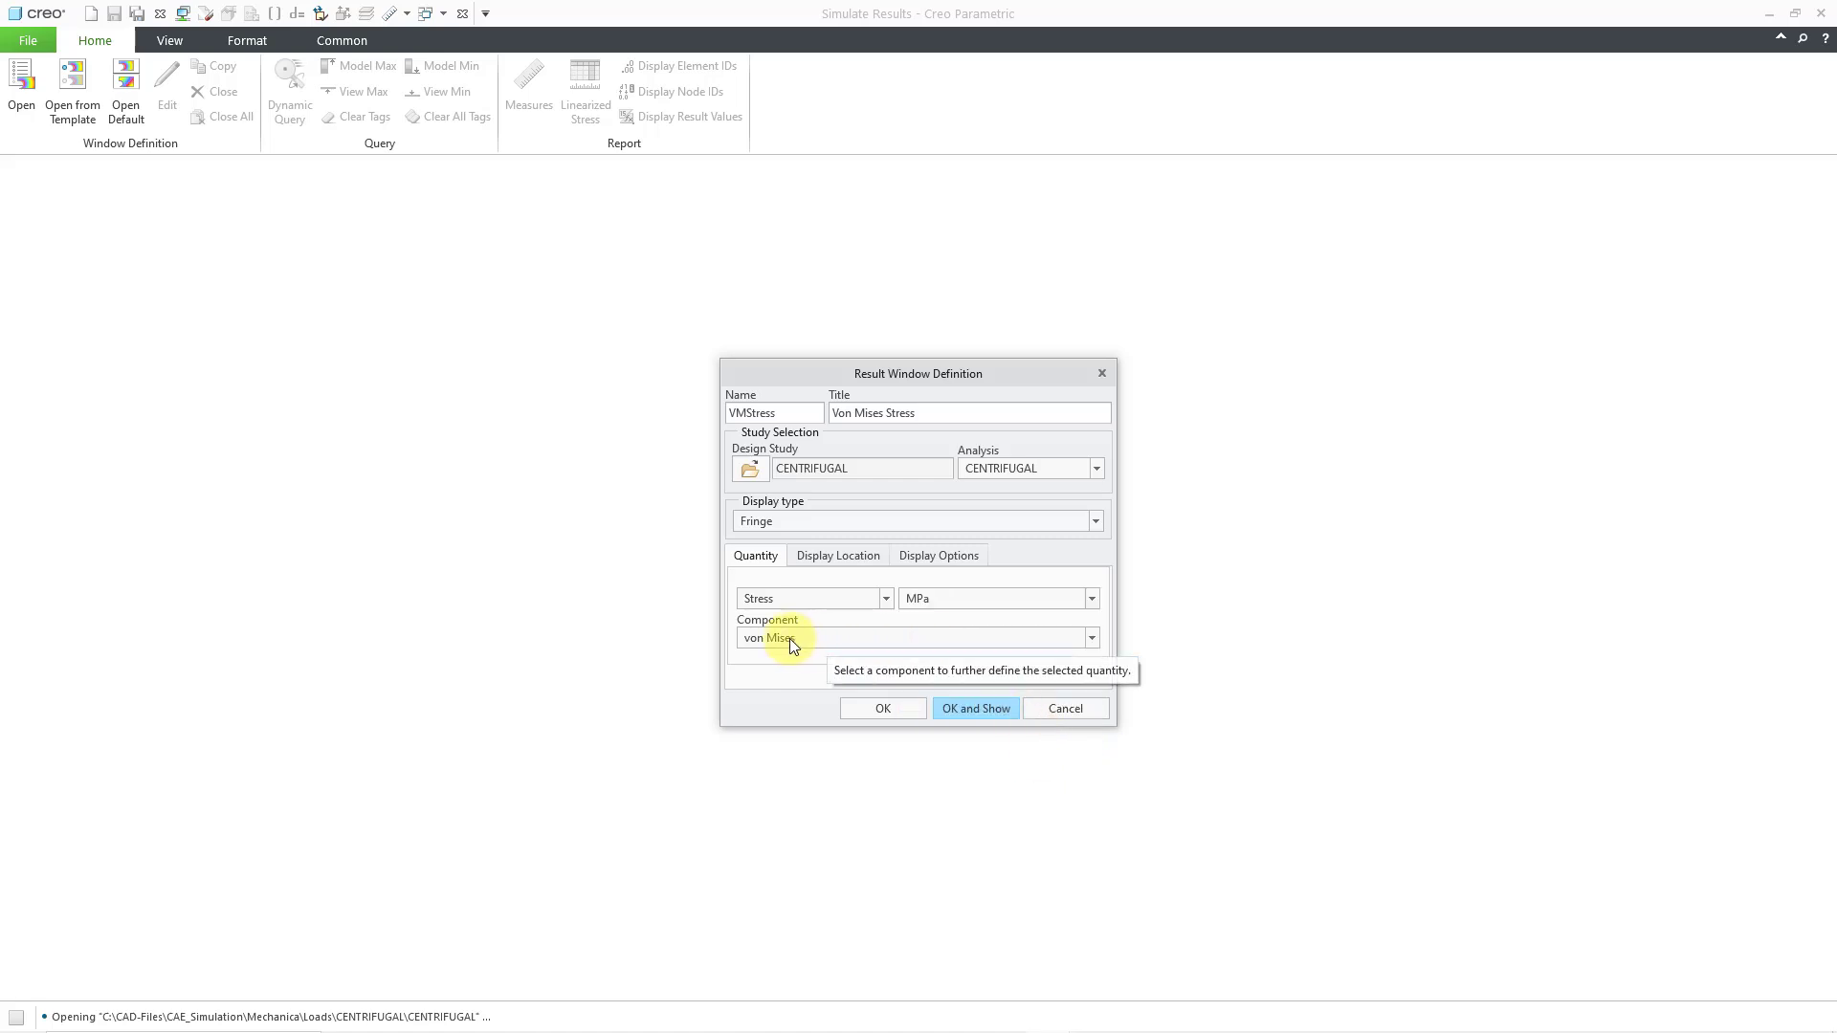
Show the plot with continuous tone, deformed shape, and absolute deformation scaling of 1.
left_click(832, 558)
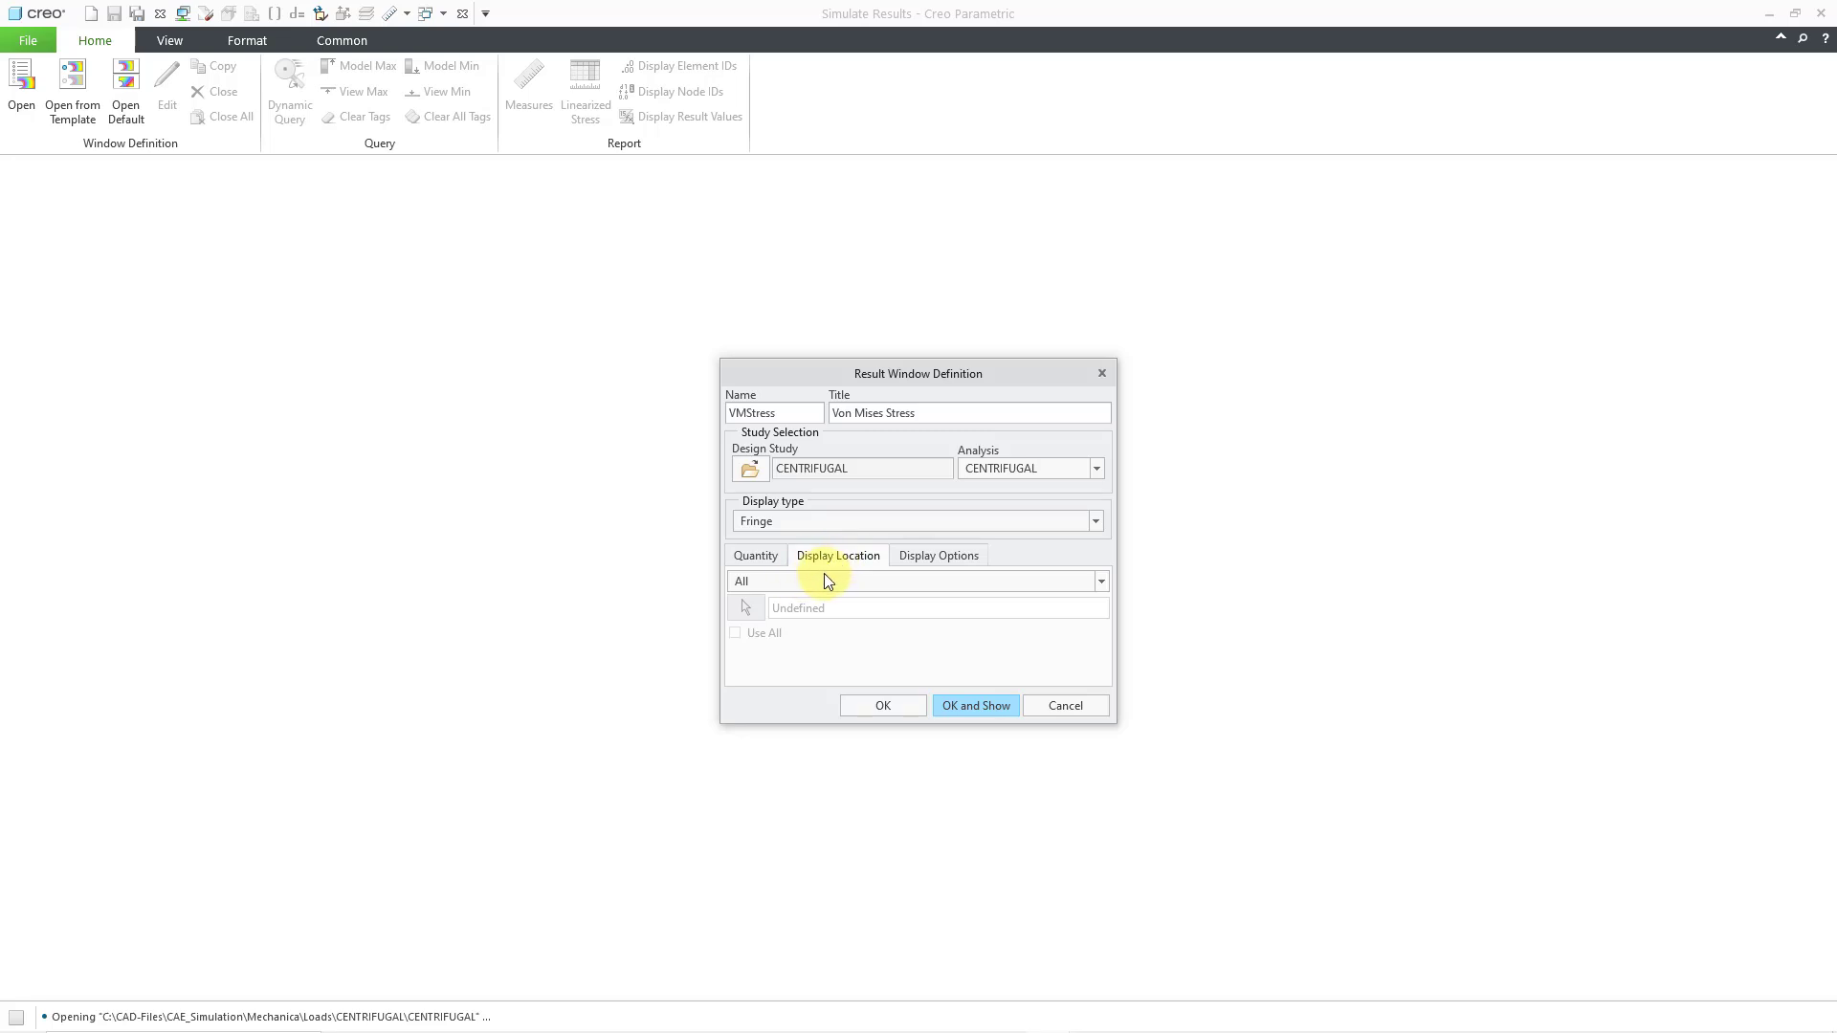
left_click(951, 557)
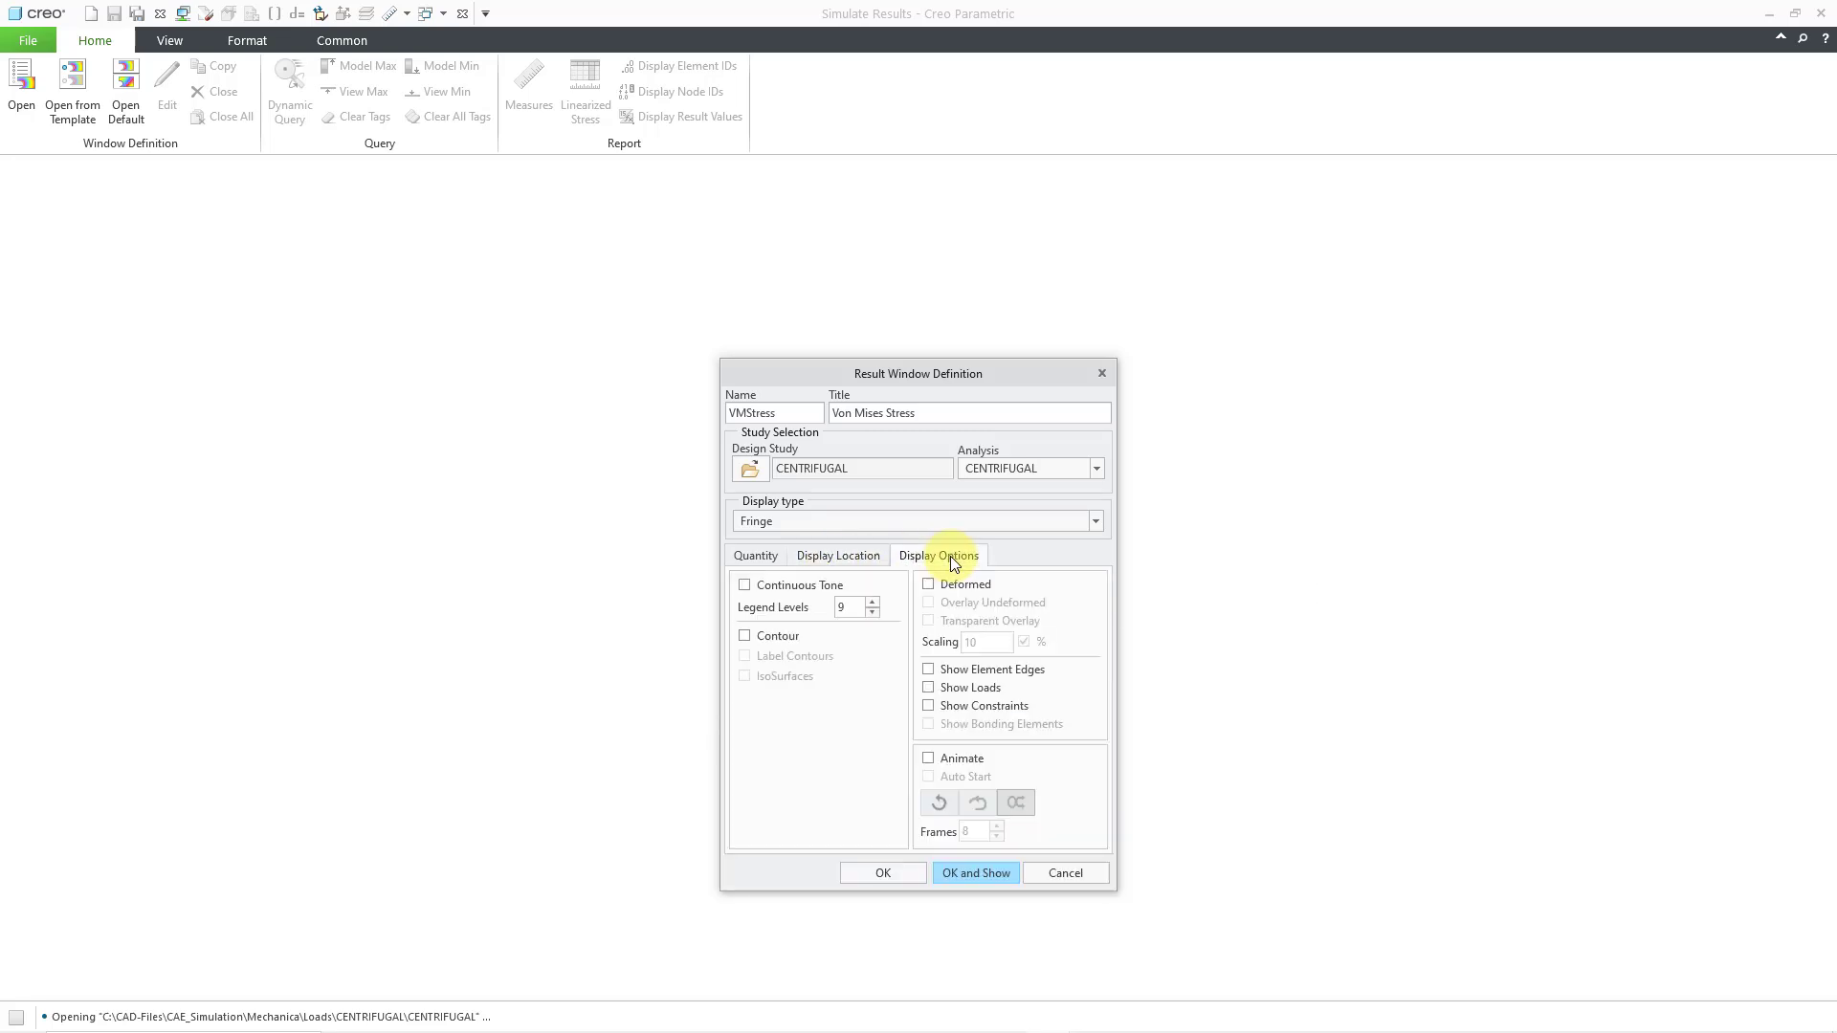
left_click(744, 587)
left_click(928, 586)
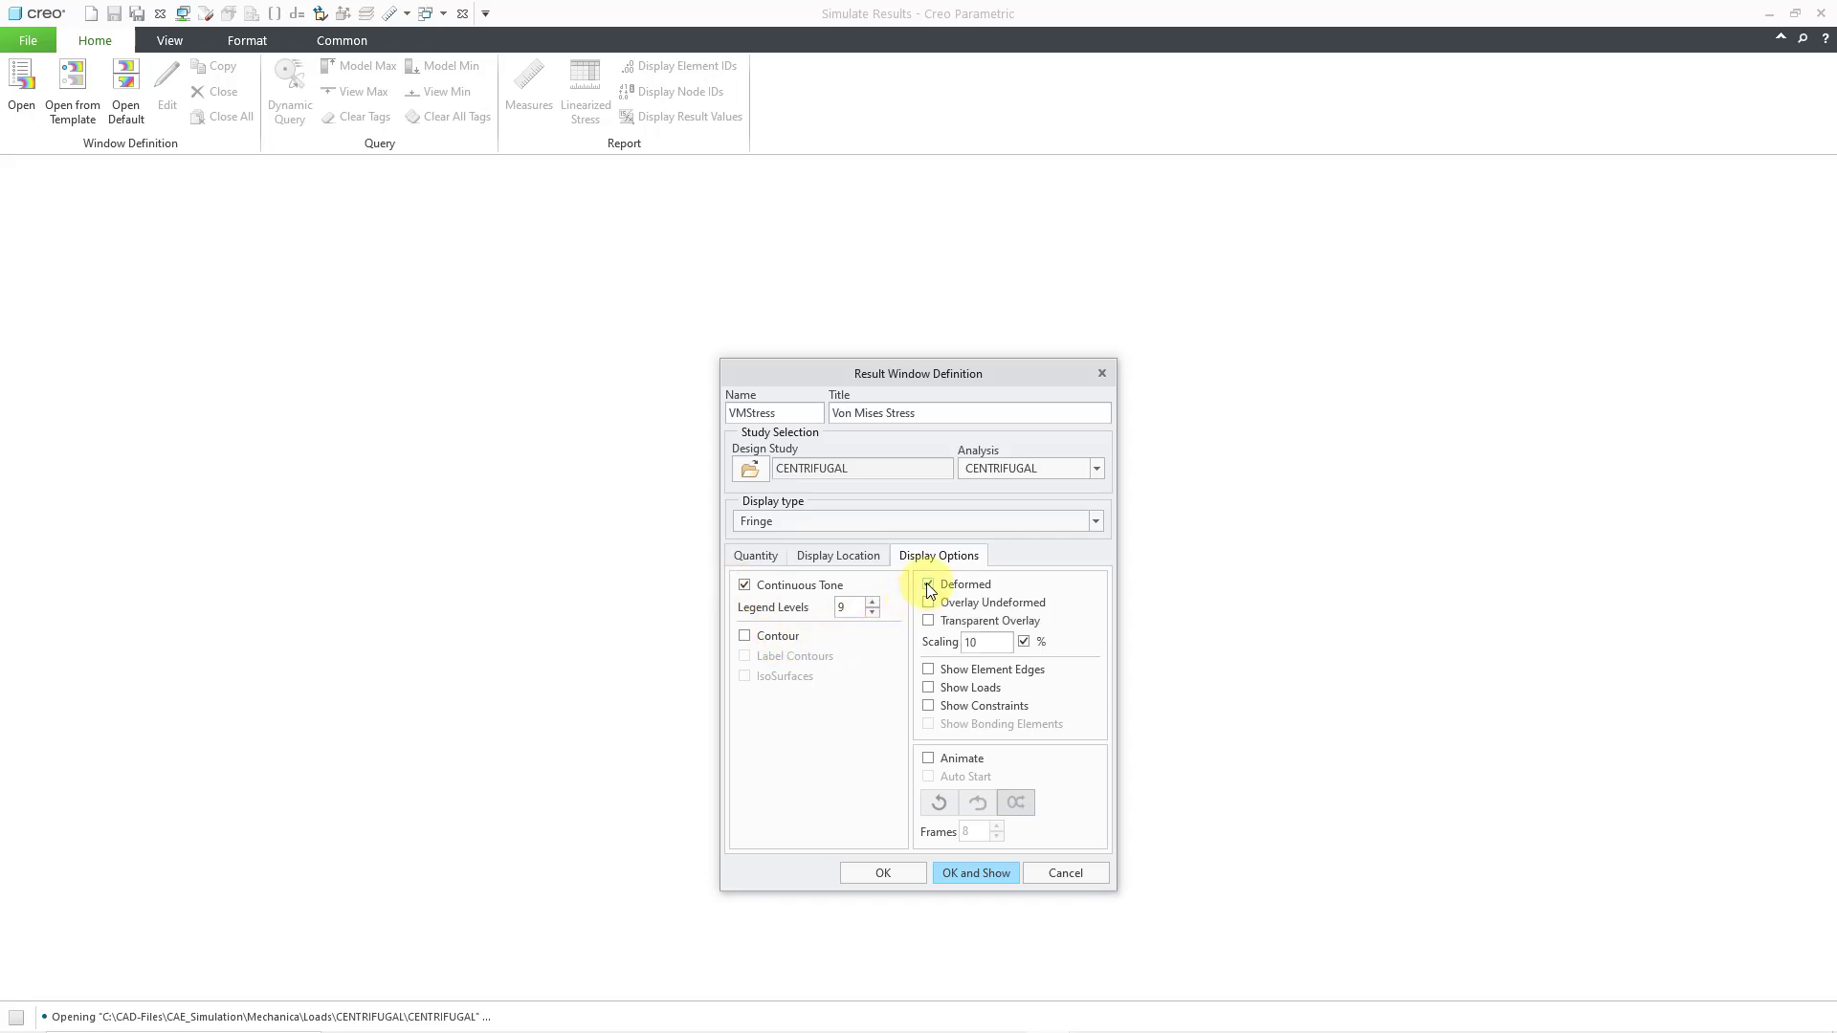
left_click(1024, 641)
key("BackSpace")
left_click(984, 877)
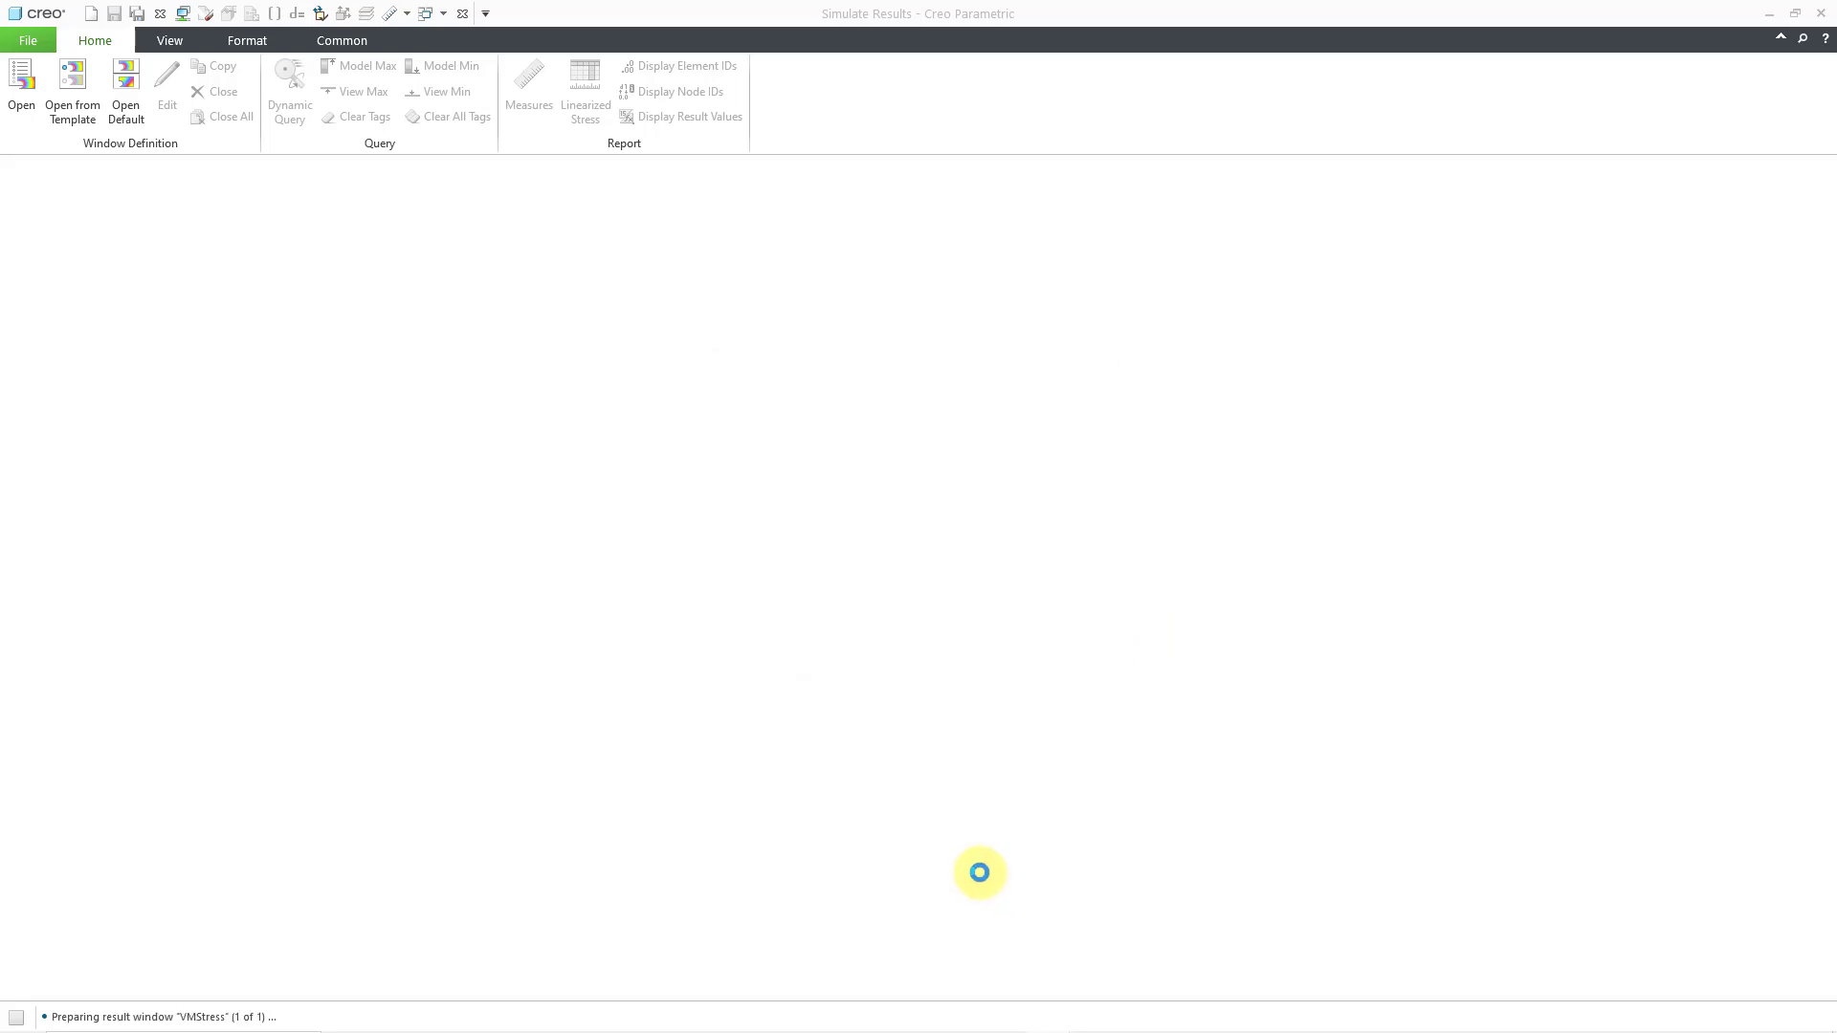
Hide coordinate systems and triads in the plot's visibility settings, keeping the legend.
middle_click_drag(938, 580, 956, 537)
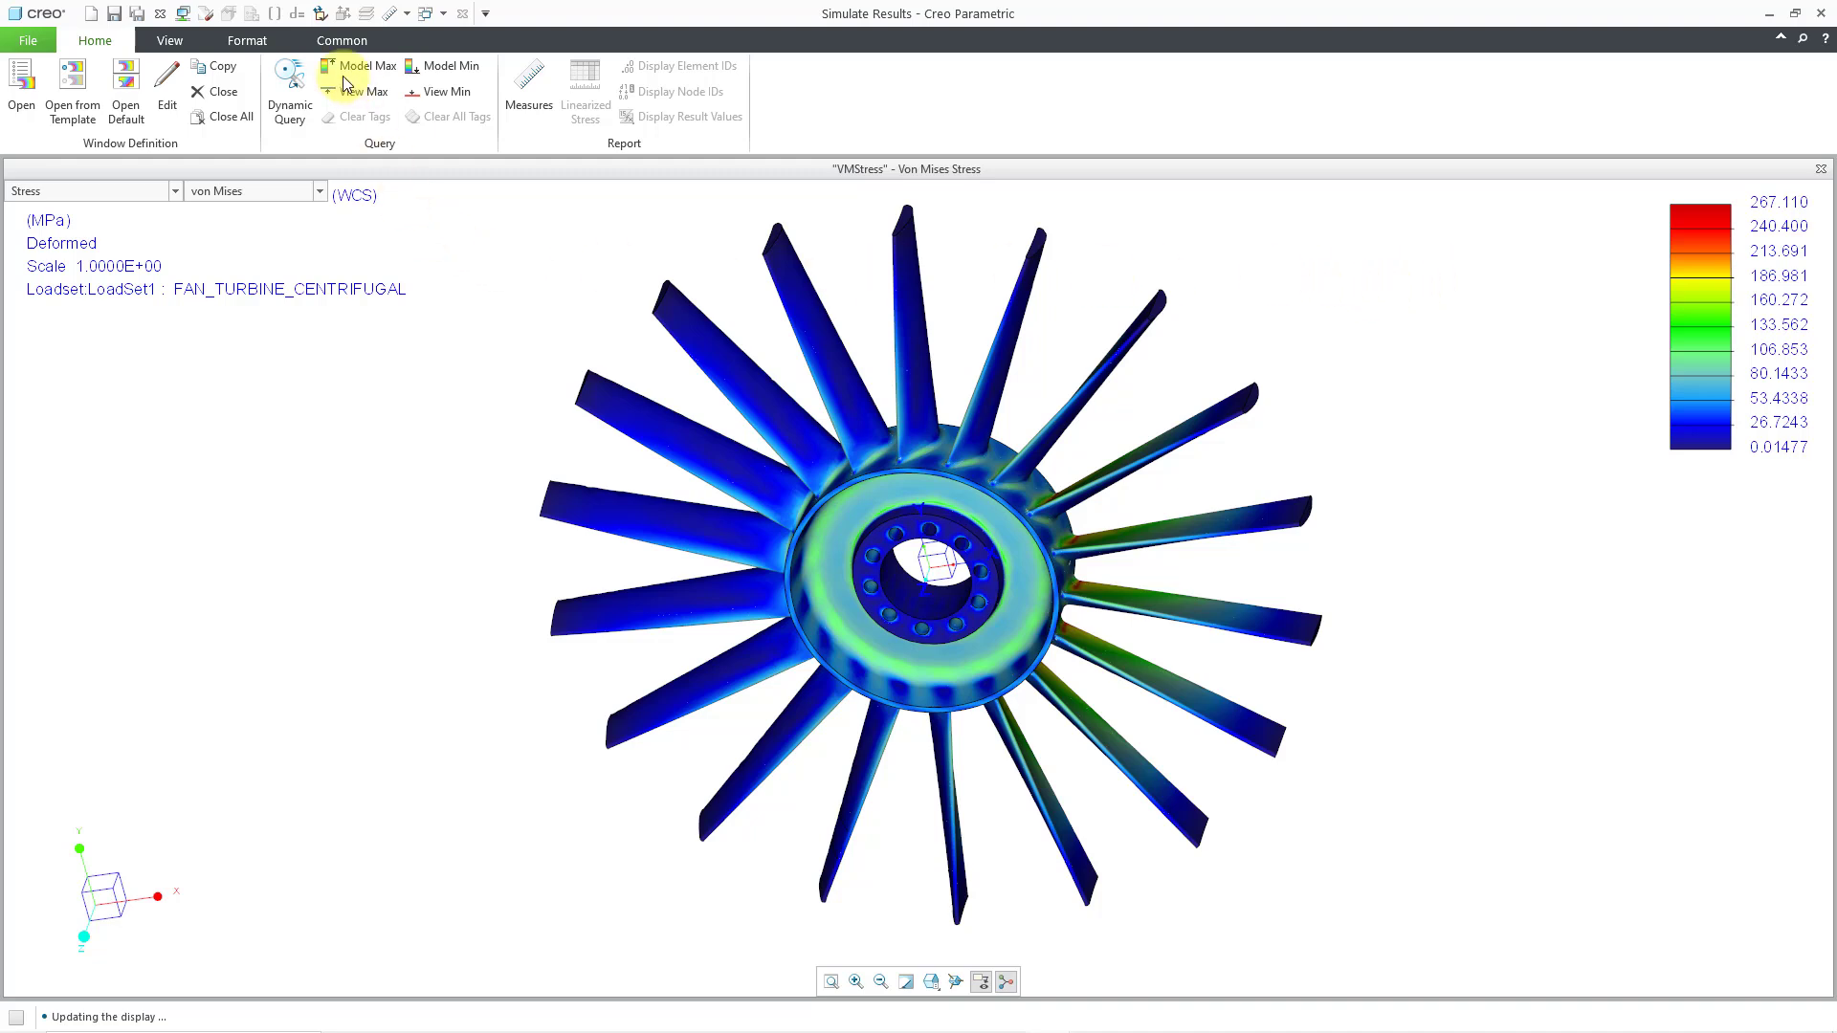
left_click(169, 41)
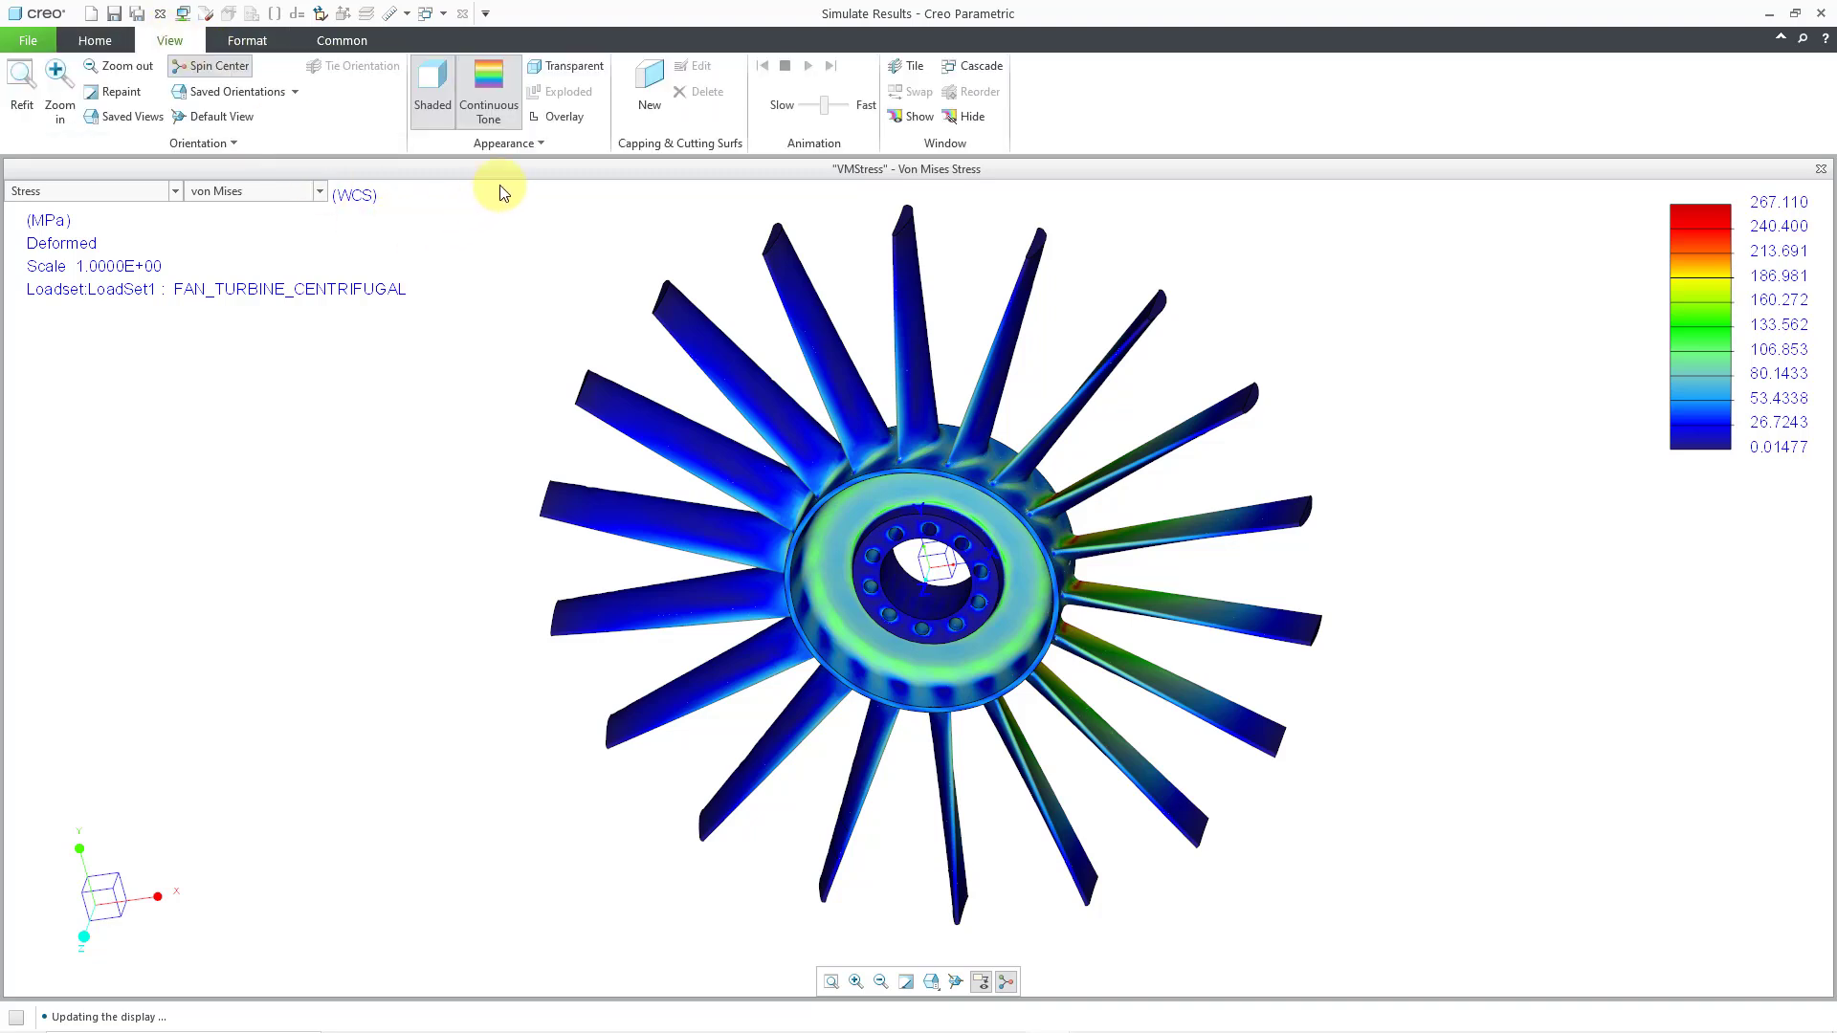
left_click(499, 145)
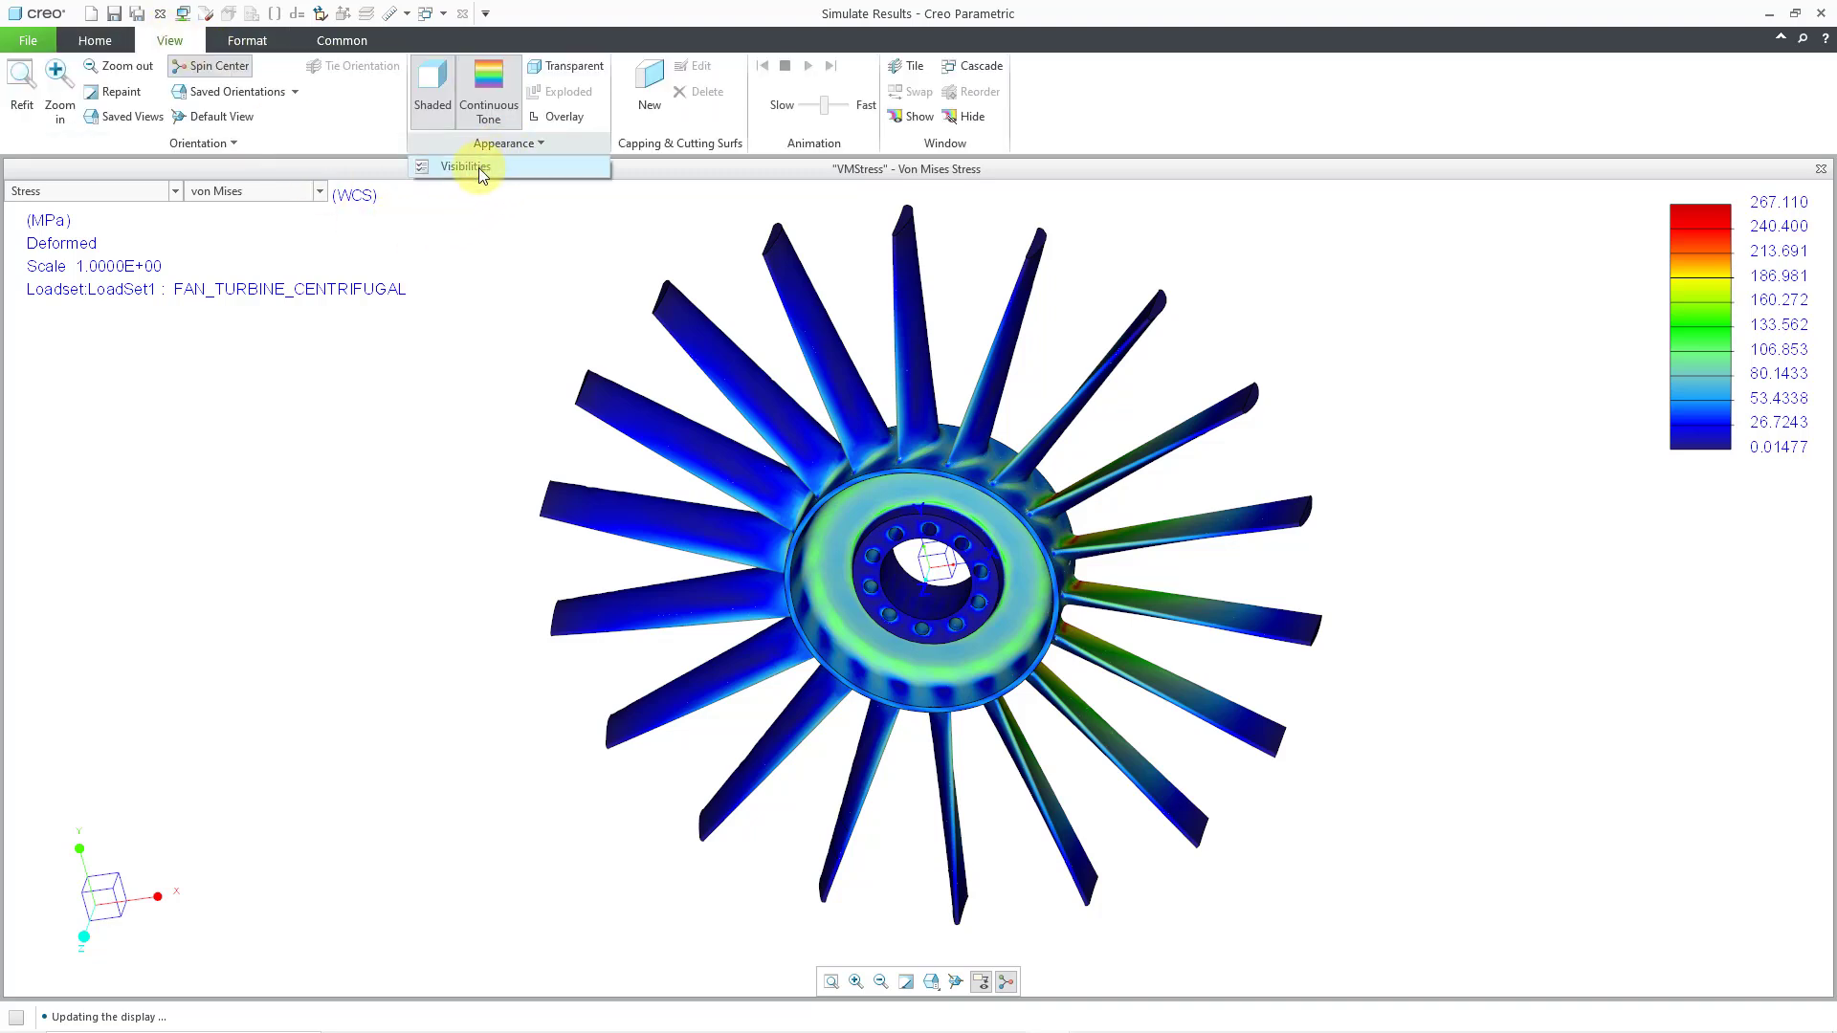
left_click(478, 168)
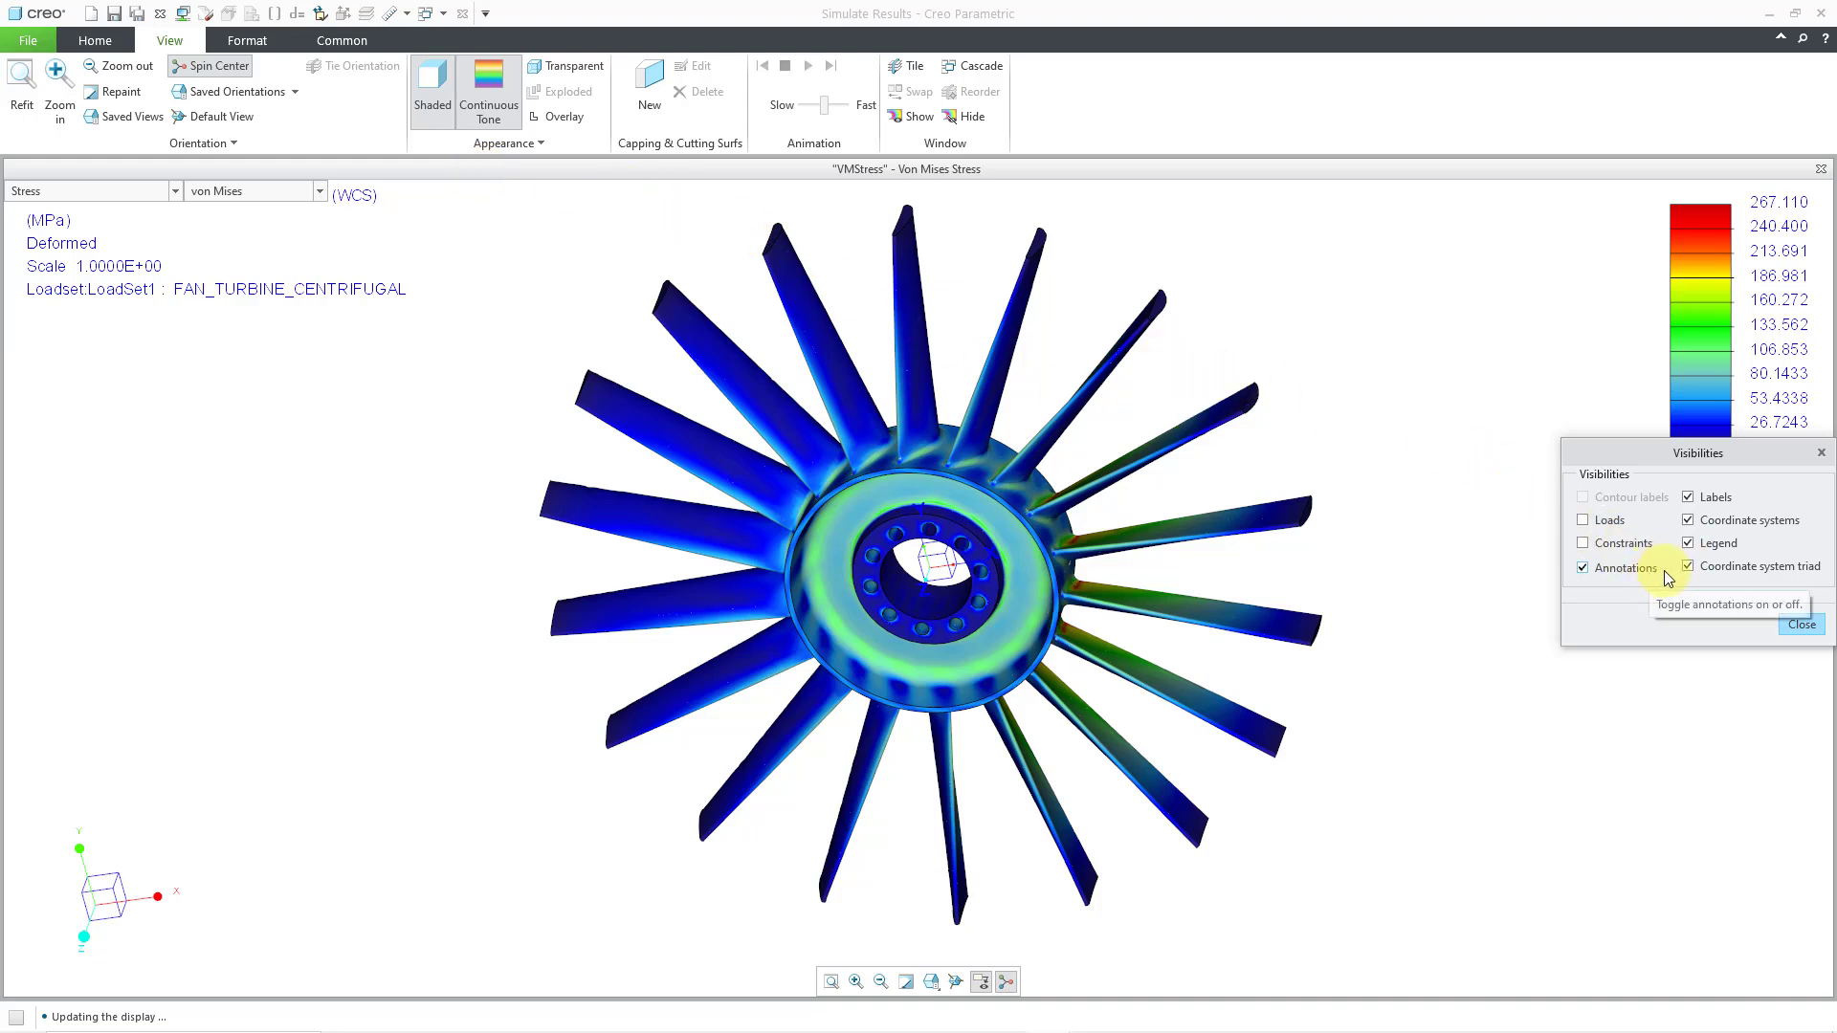
left_click(1688, 543)
left_click(1687, 543)
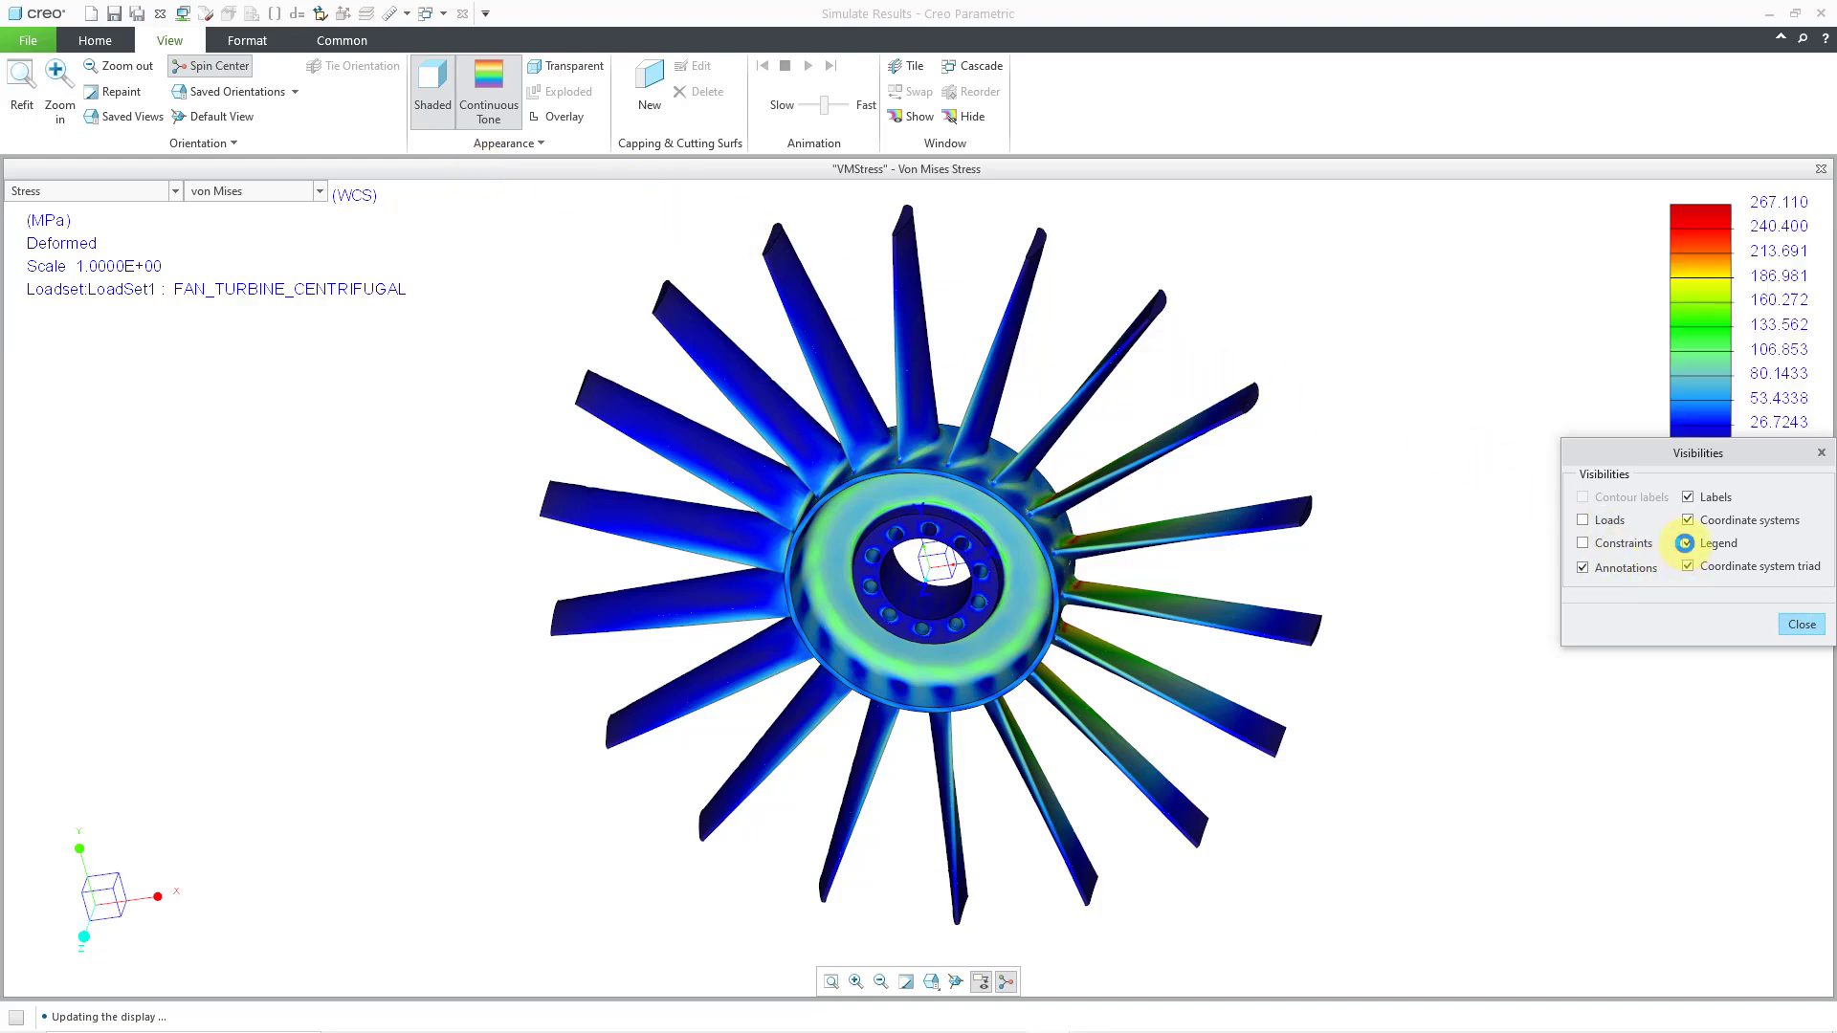
left_click(1688, 521)
left_click(1688, 568)
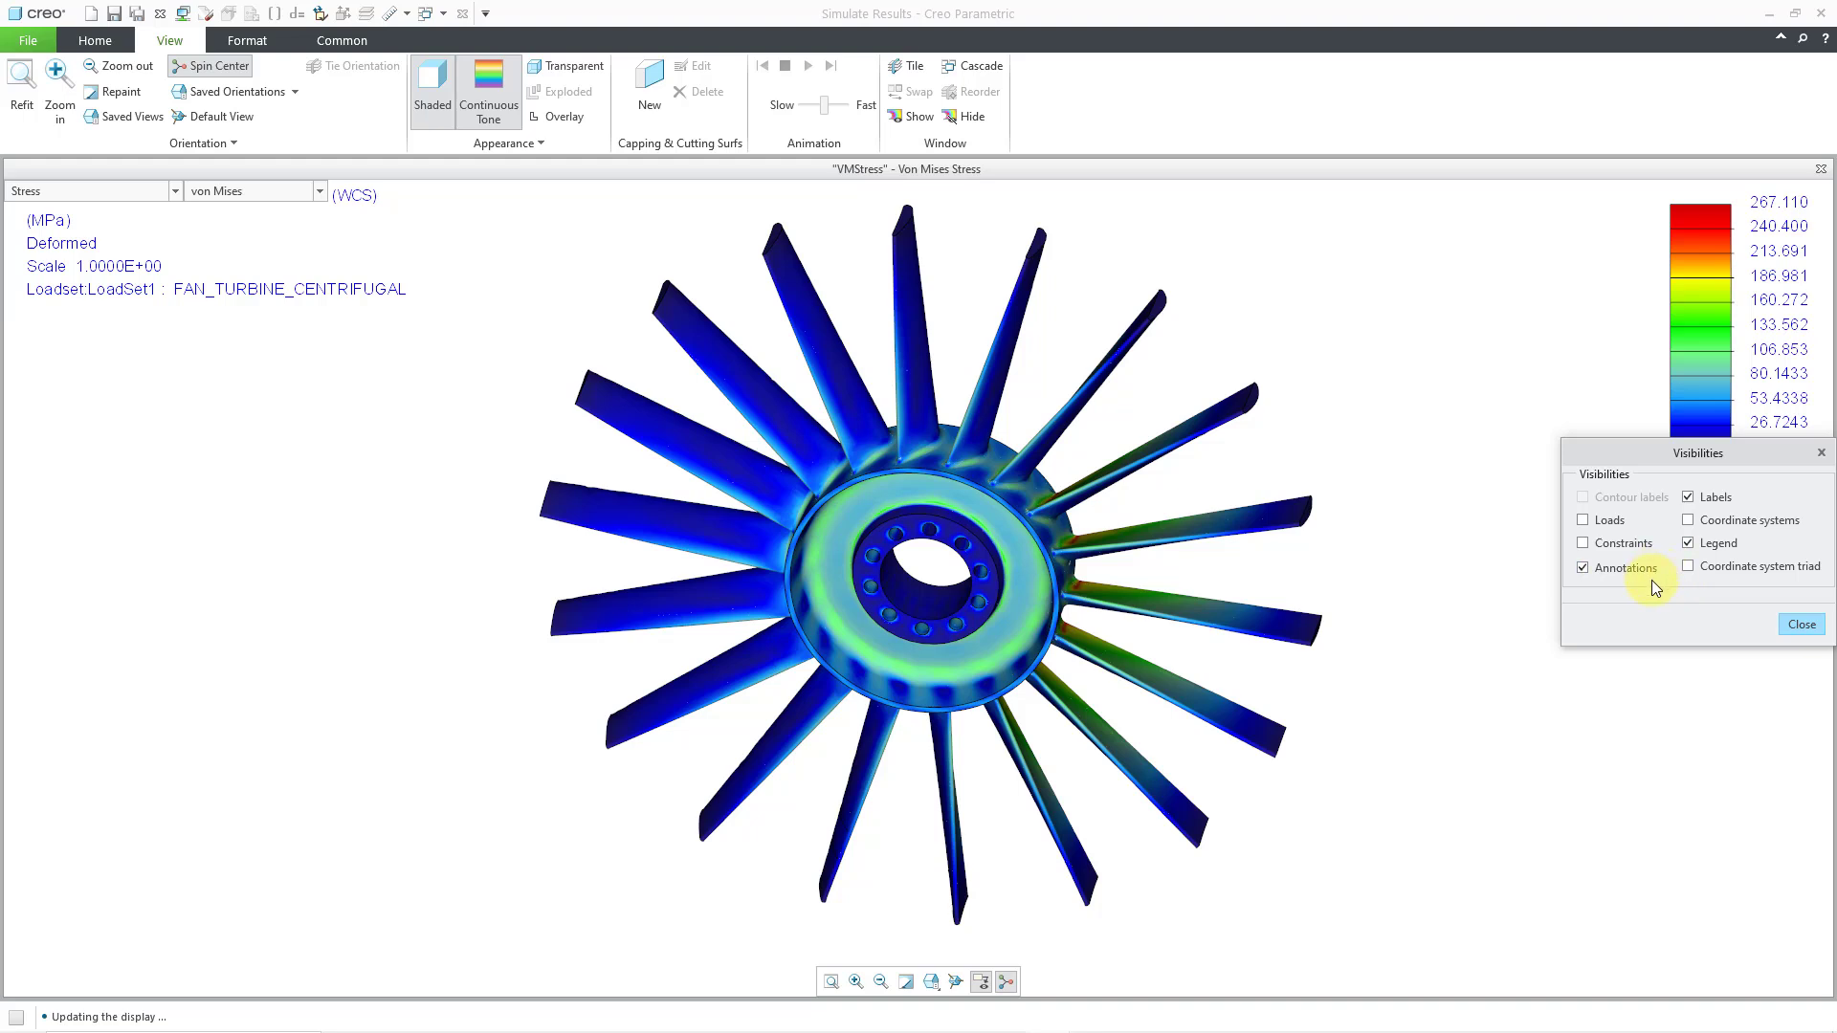
left_click(1803, 627)
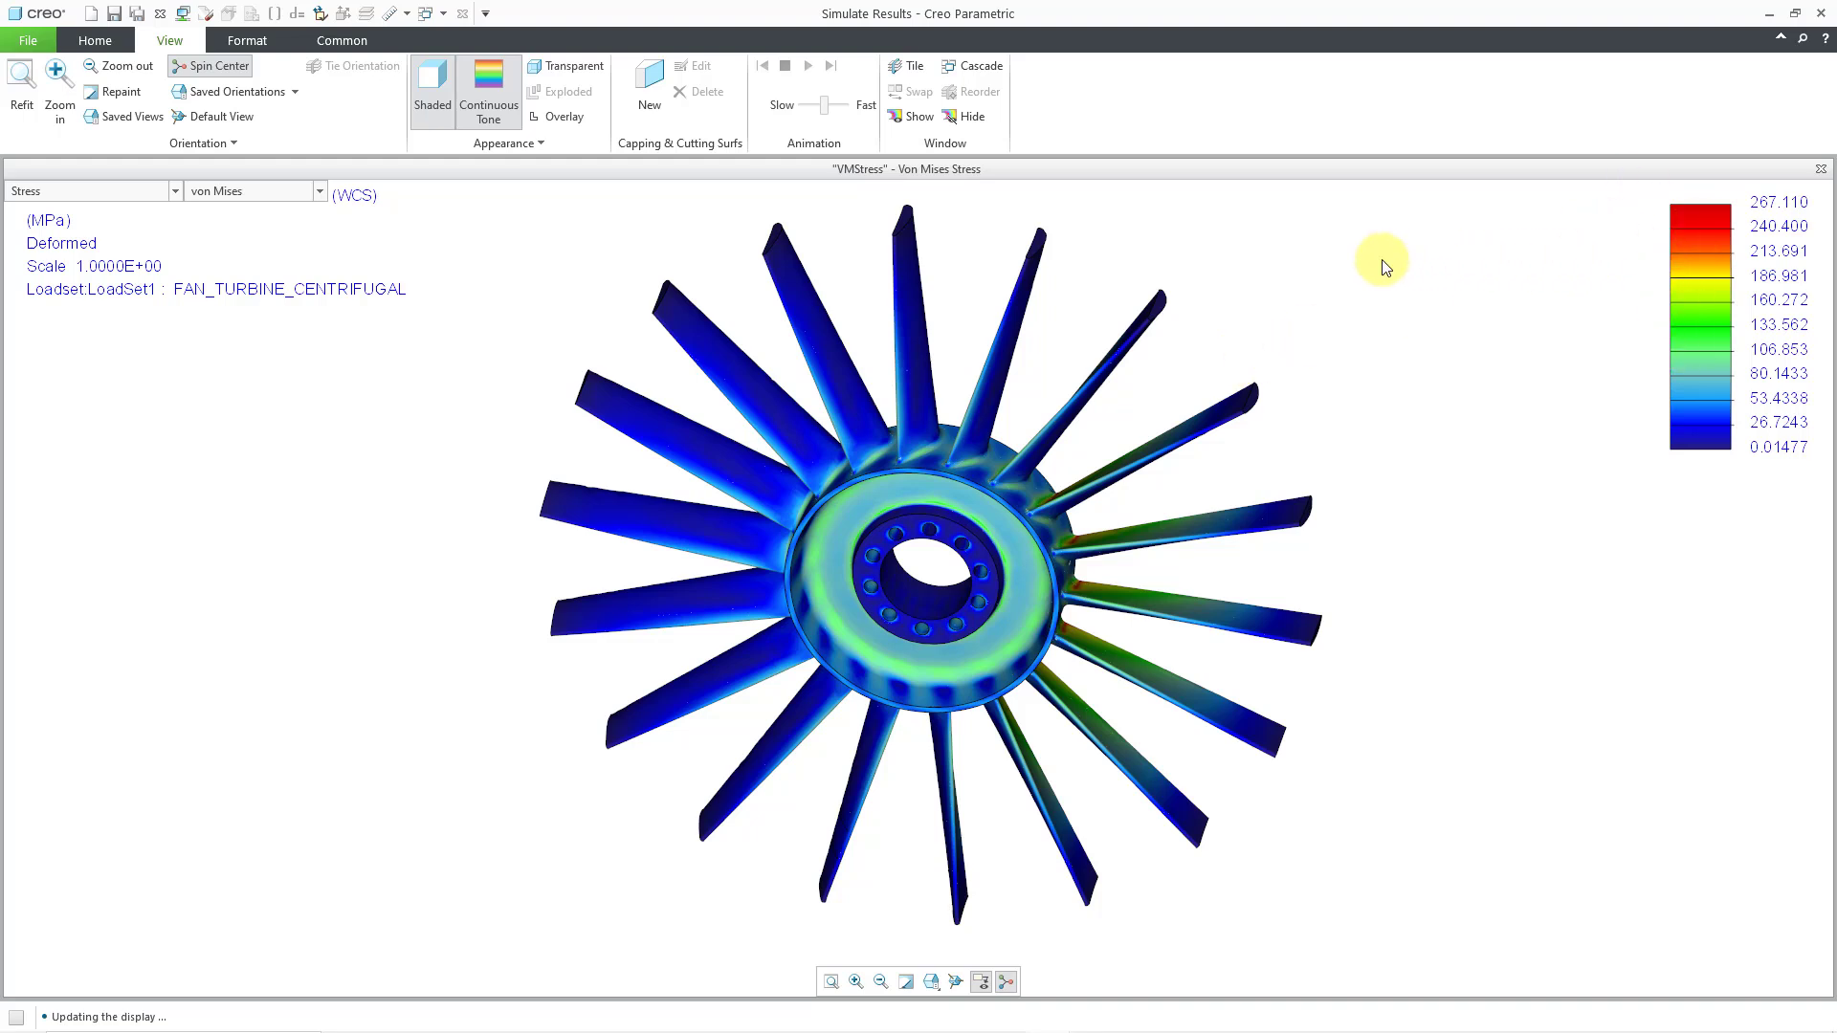
Edit the stress legend to a maximum of 240 and minimum of 0 MPa.
left_click(251, 42)
left_click(20, 102)
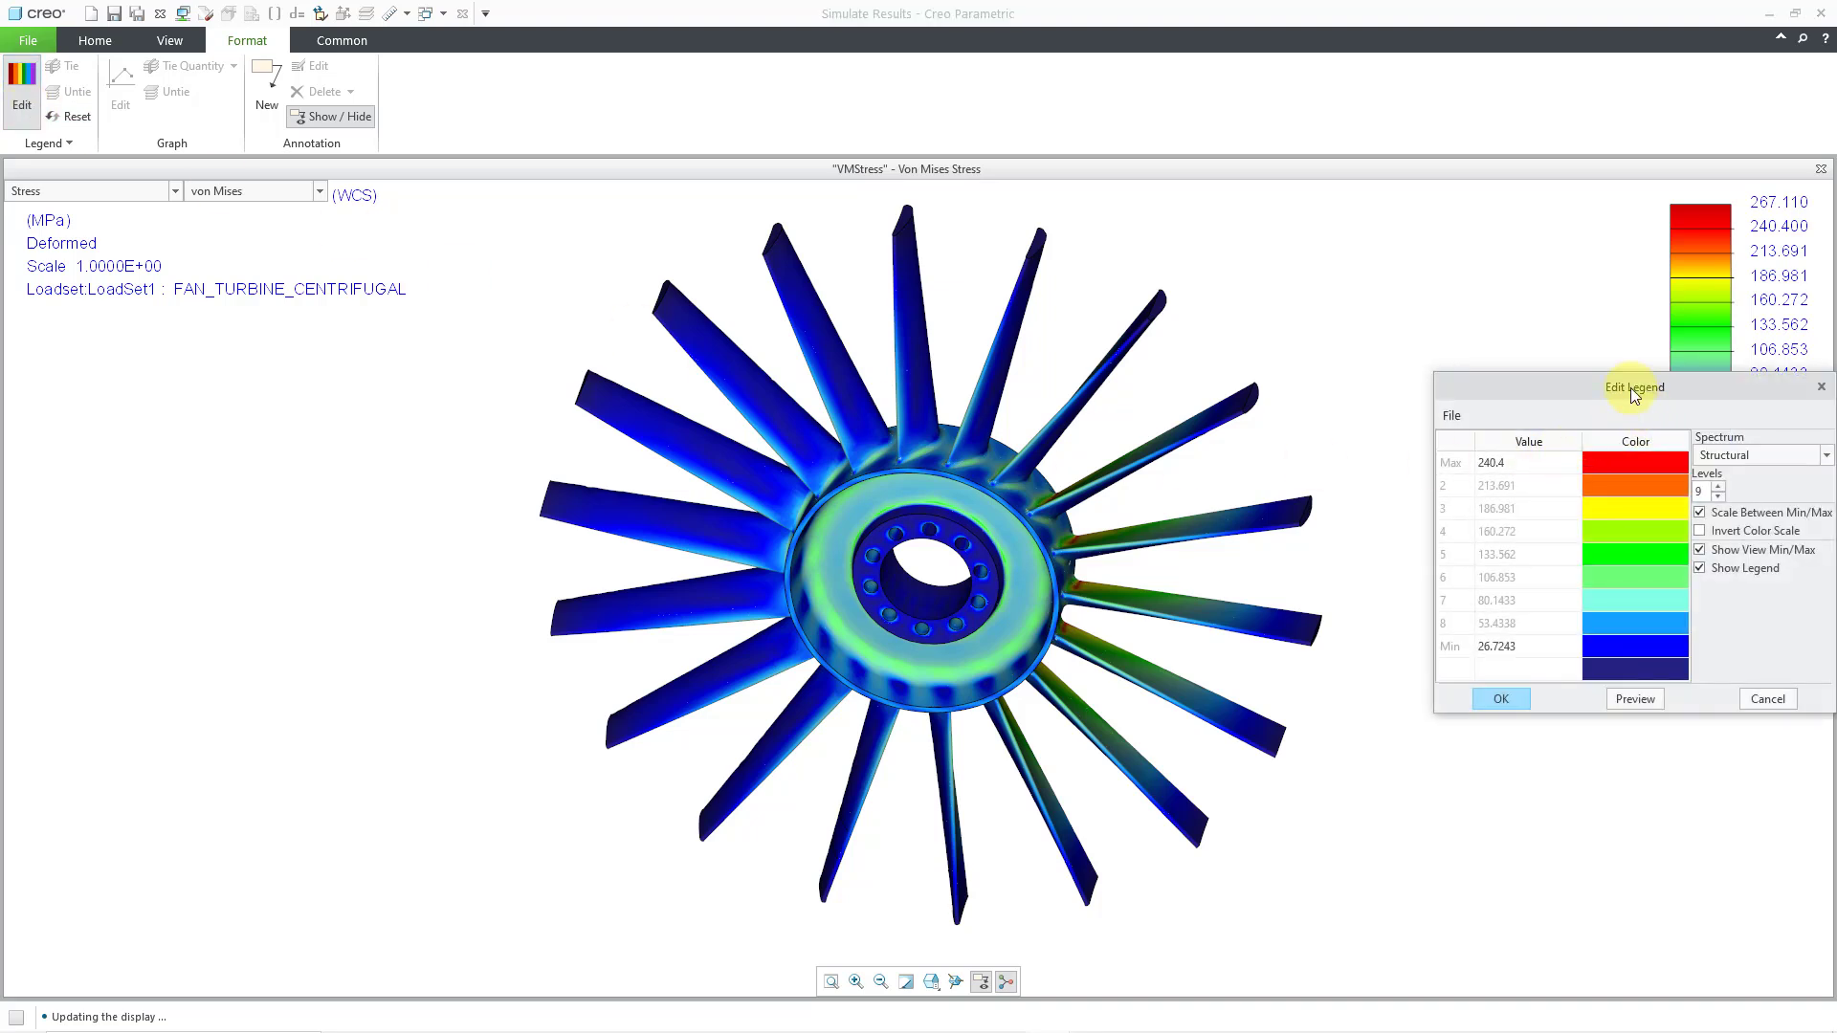
left_click(1542, 461)
type("240")
key("Return")
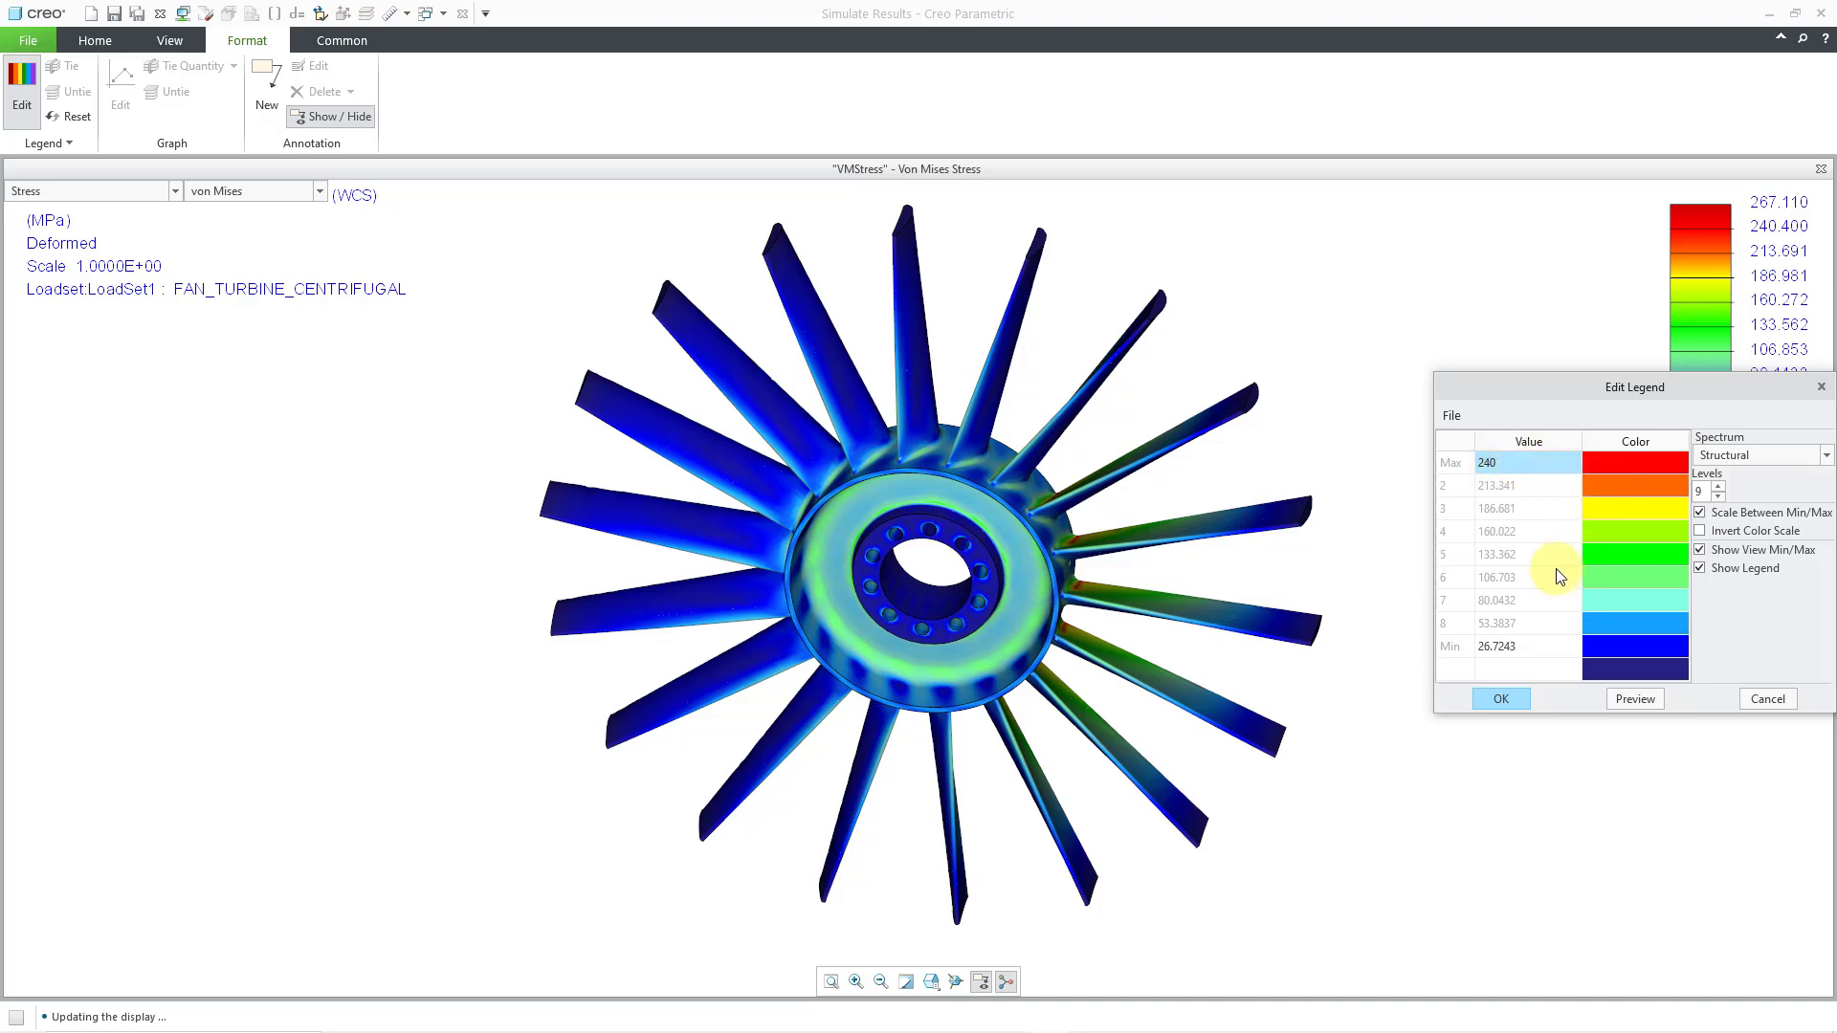
left_click(1510, 648)
left_click(1511, 650)
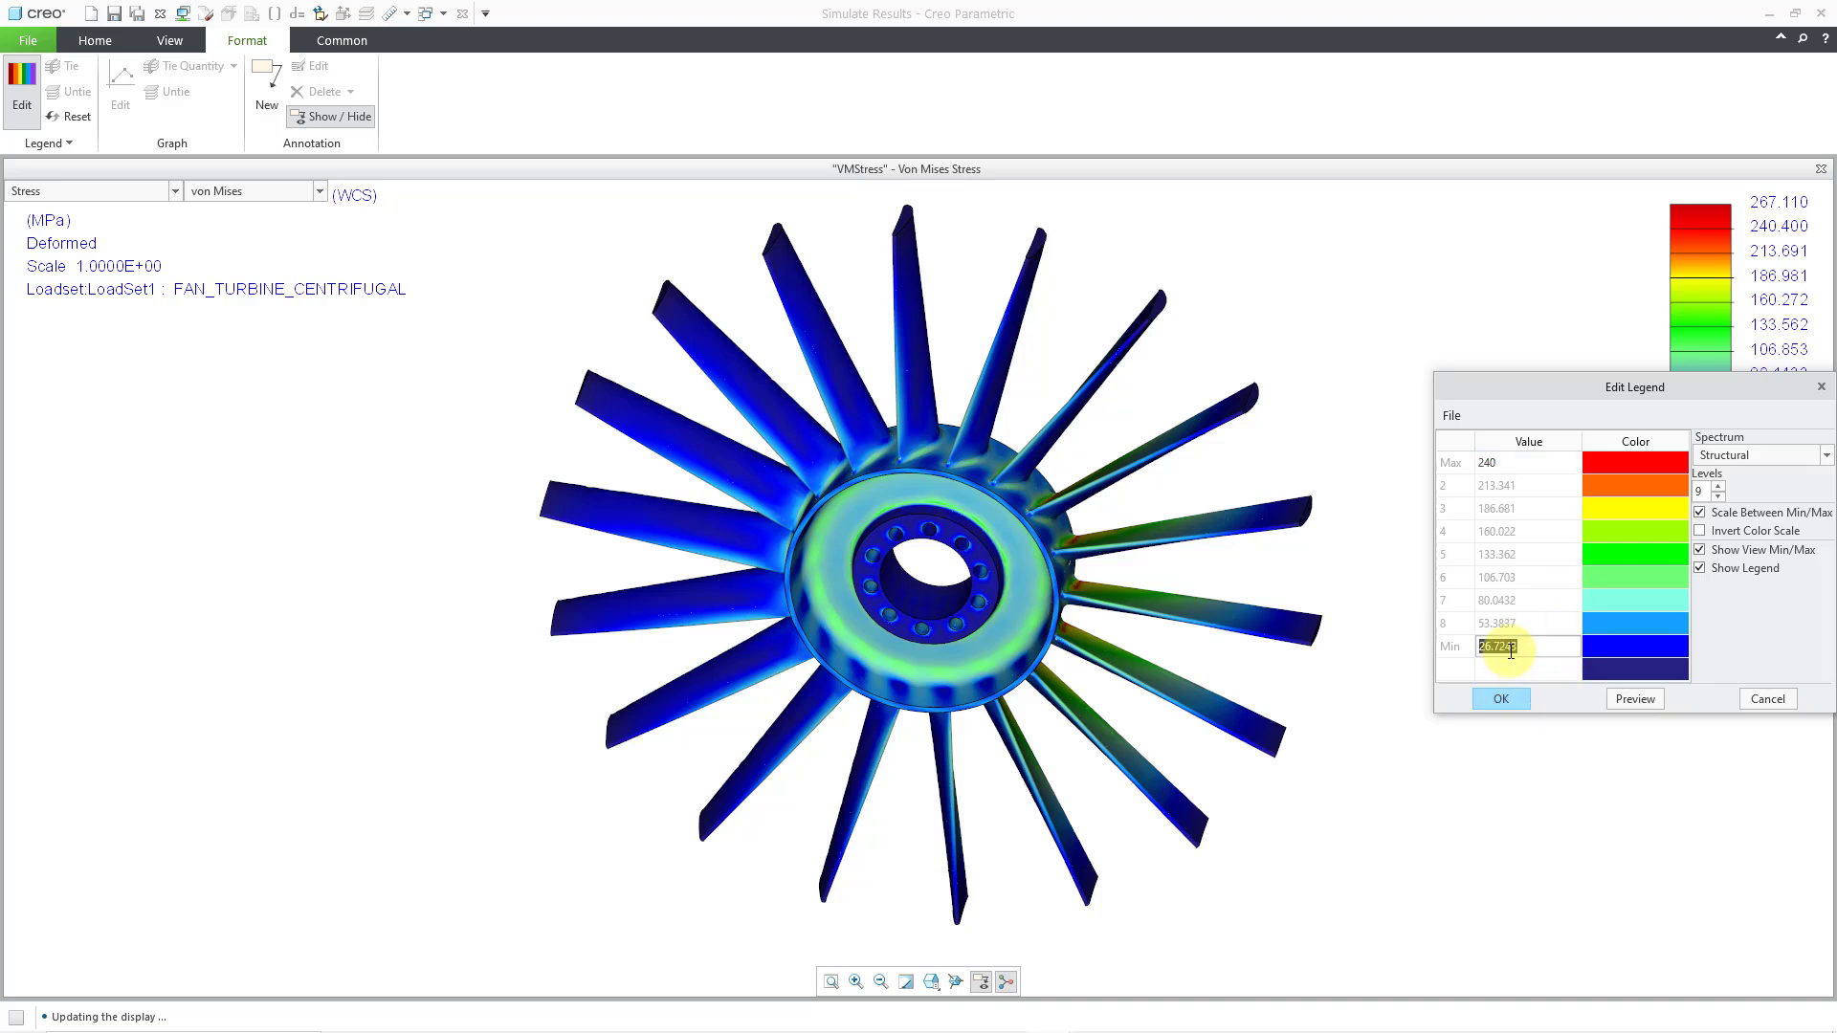
type("0")
key("Return")
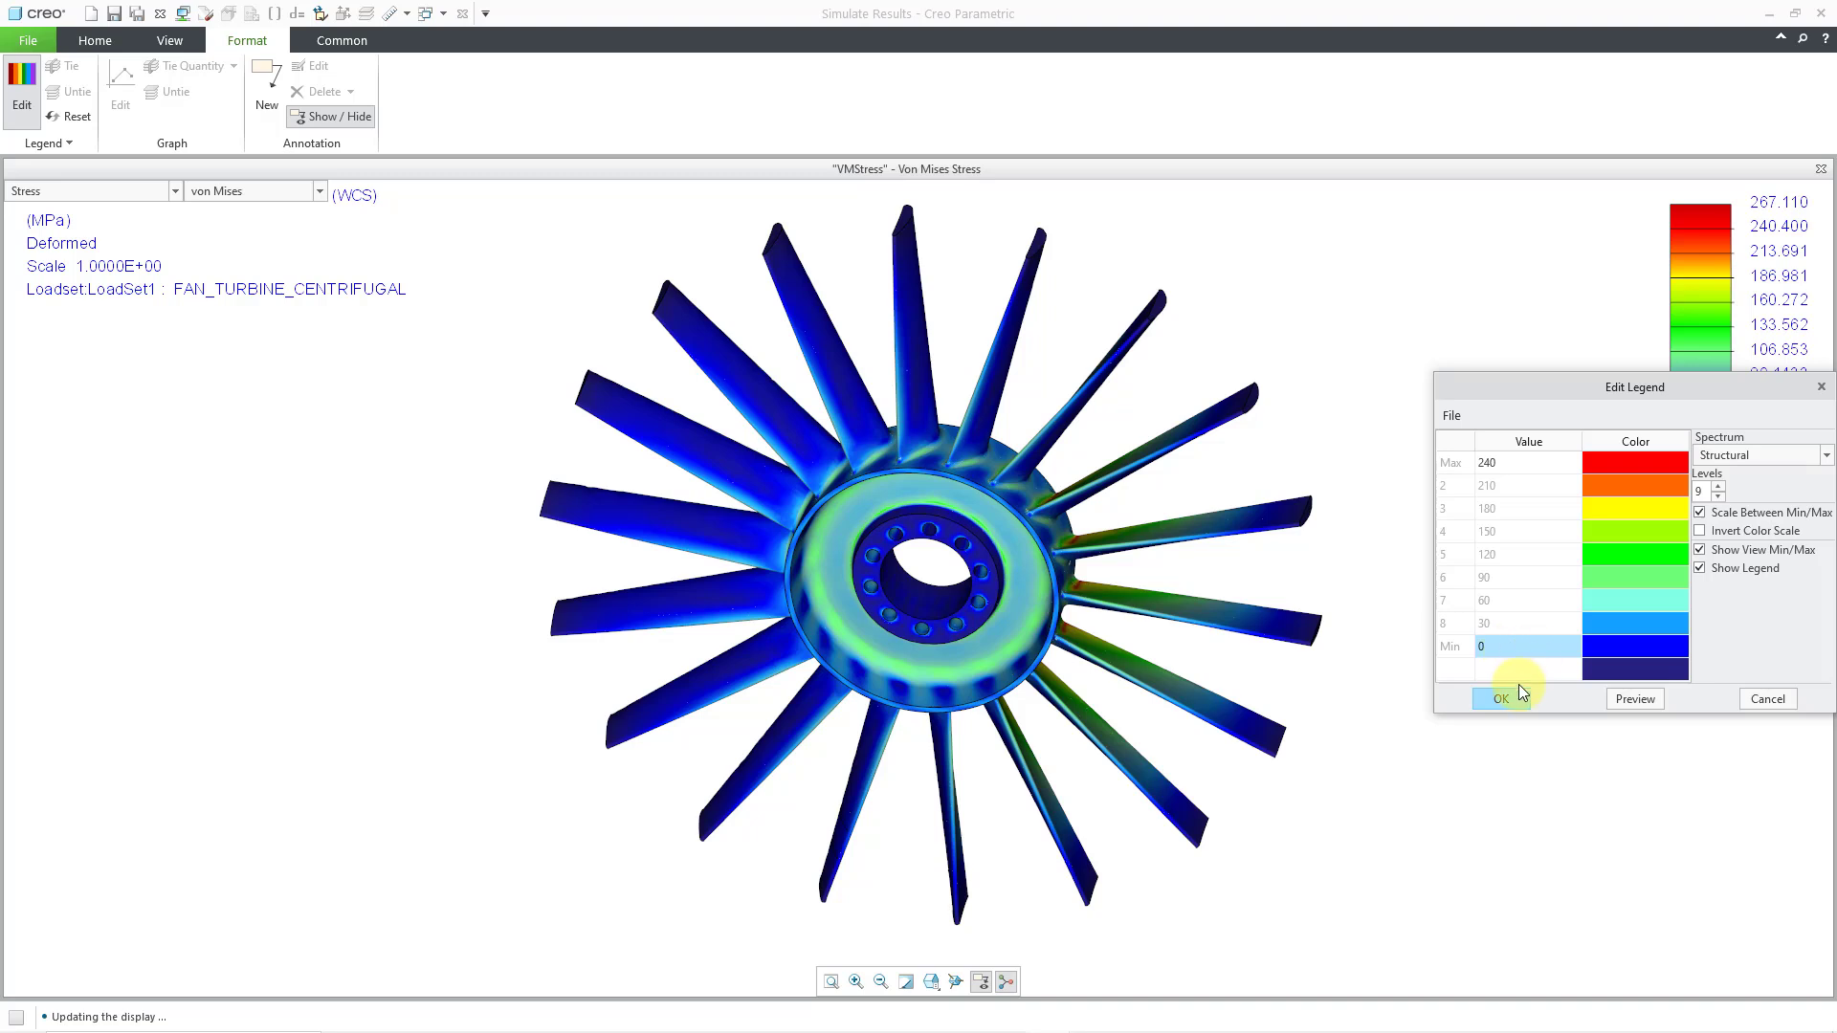
left_click(1504, 699)
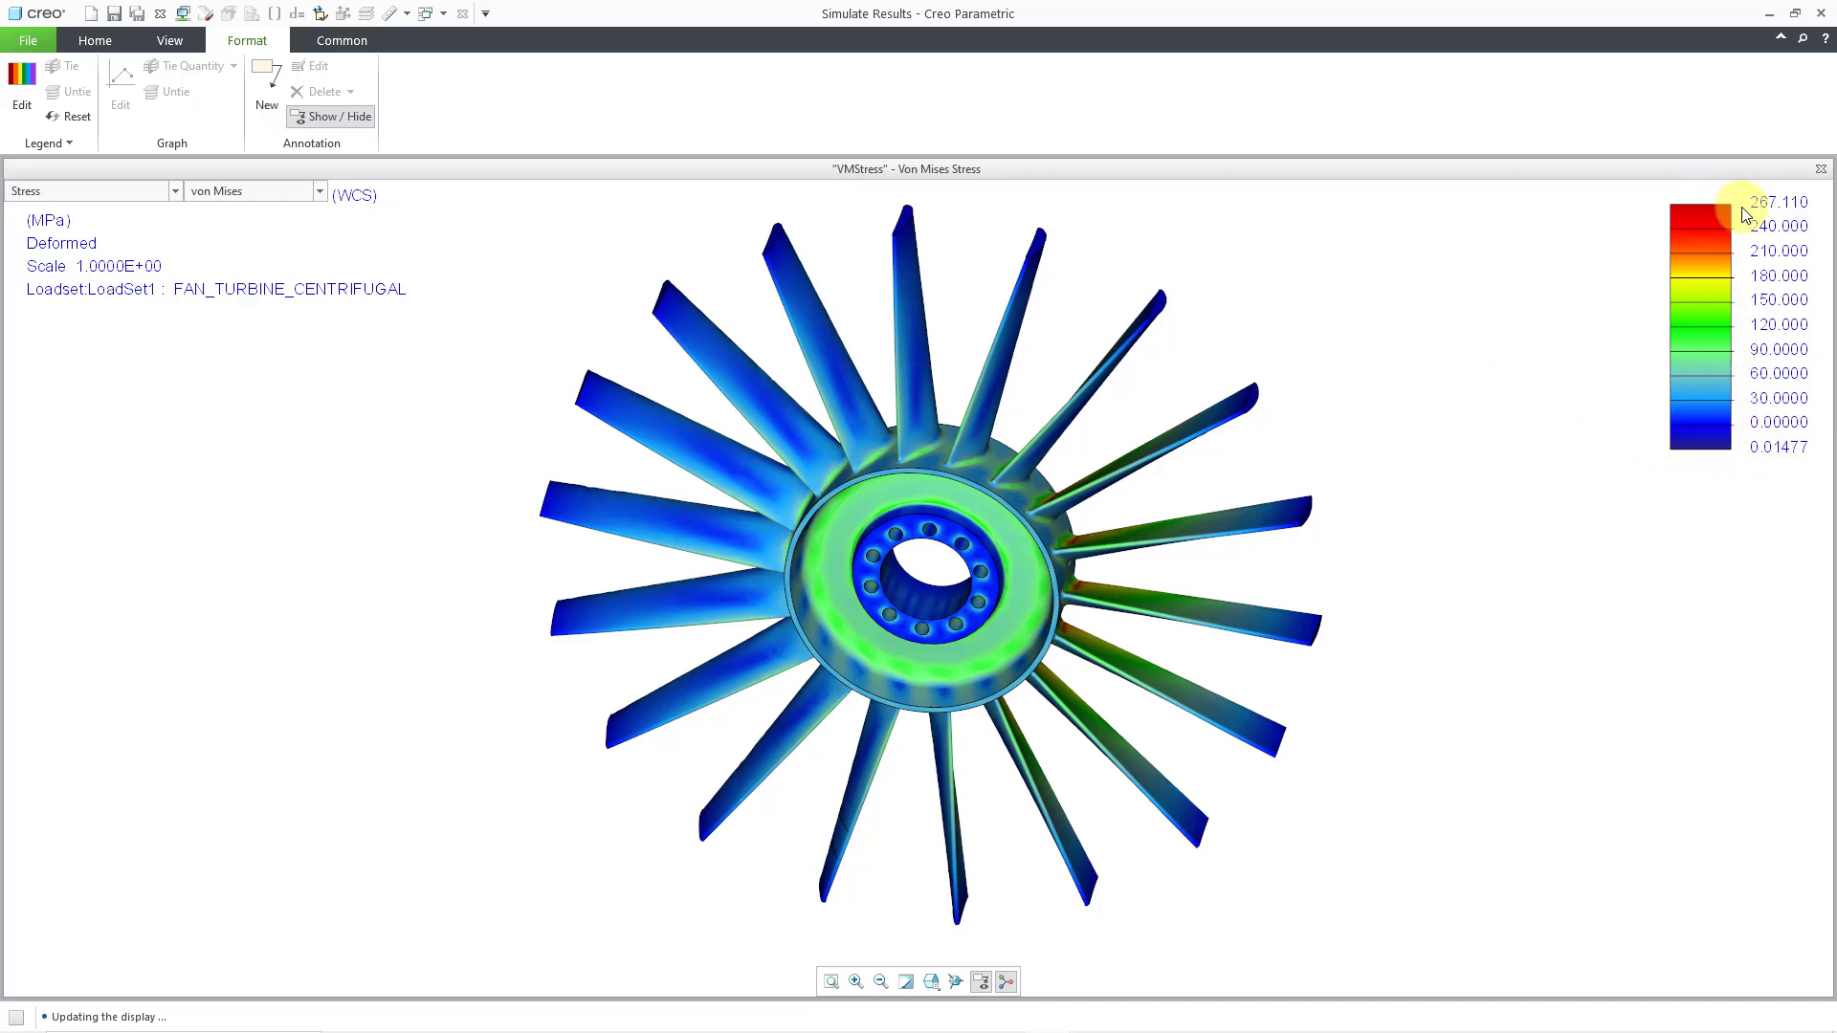
mouse_move(1046, 402)
middle_mouse_down()
mouse_move(936, 375)
mouse_move(1050, 361)
mouse_move(1234, 394)
mouse_move(1025, 389)
mouse_move(1224, 411)
mouse_move(1081, 400)
mouse_move(1062, 418)
mouse_move(1234, 402)
mouse_move(1238, 427)
mouse_move(1107, 402)
middle_mouse_up()
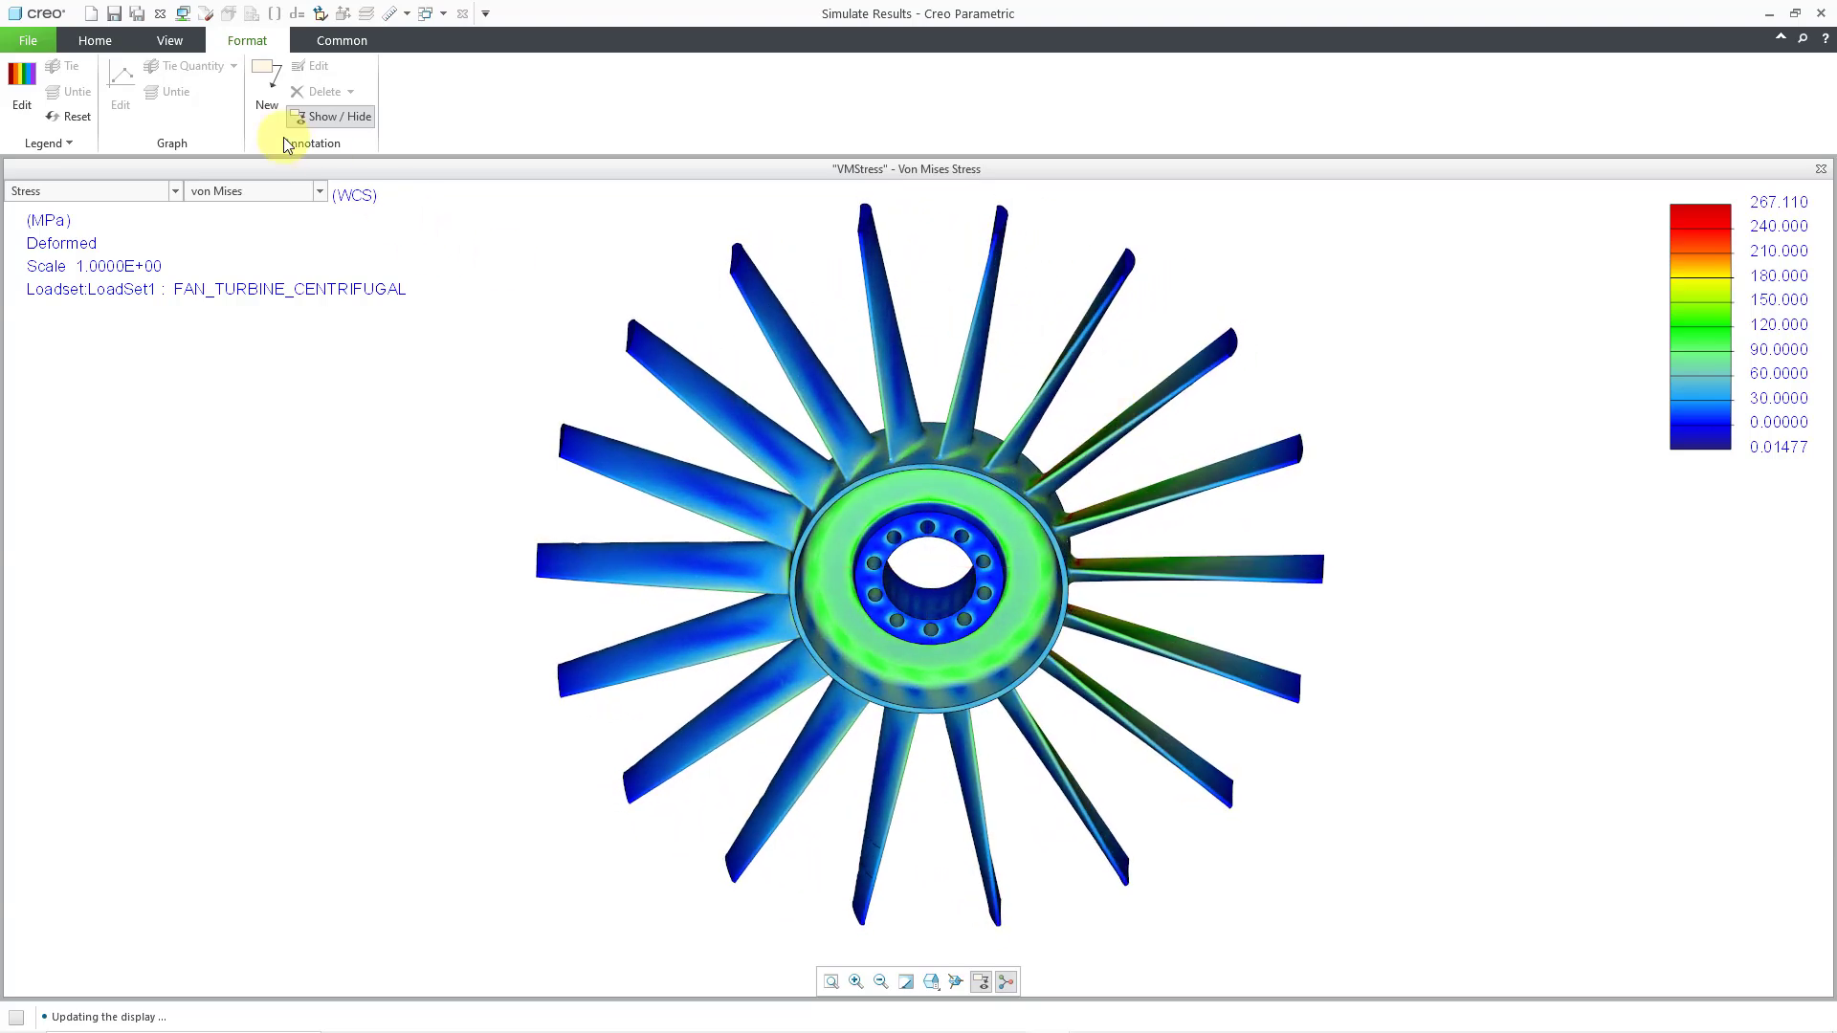
Copy the stress window as Failure, titled 'Failure Index', and check the Quantity list.
left_click(94, 39)
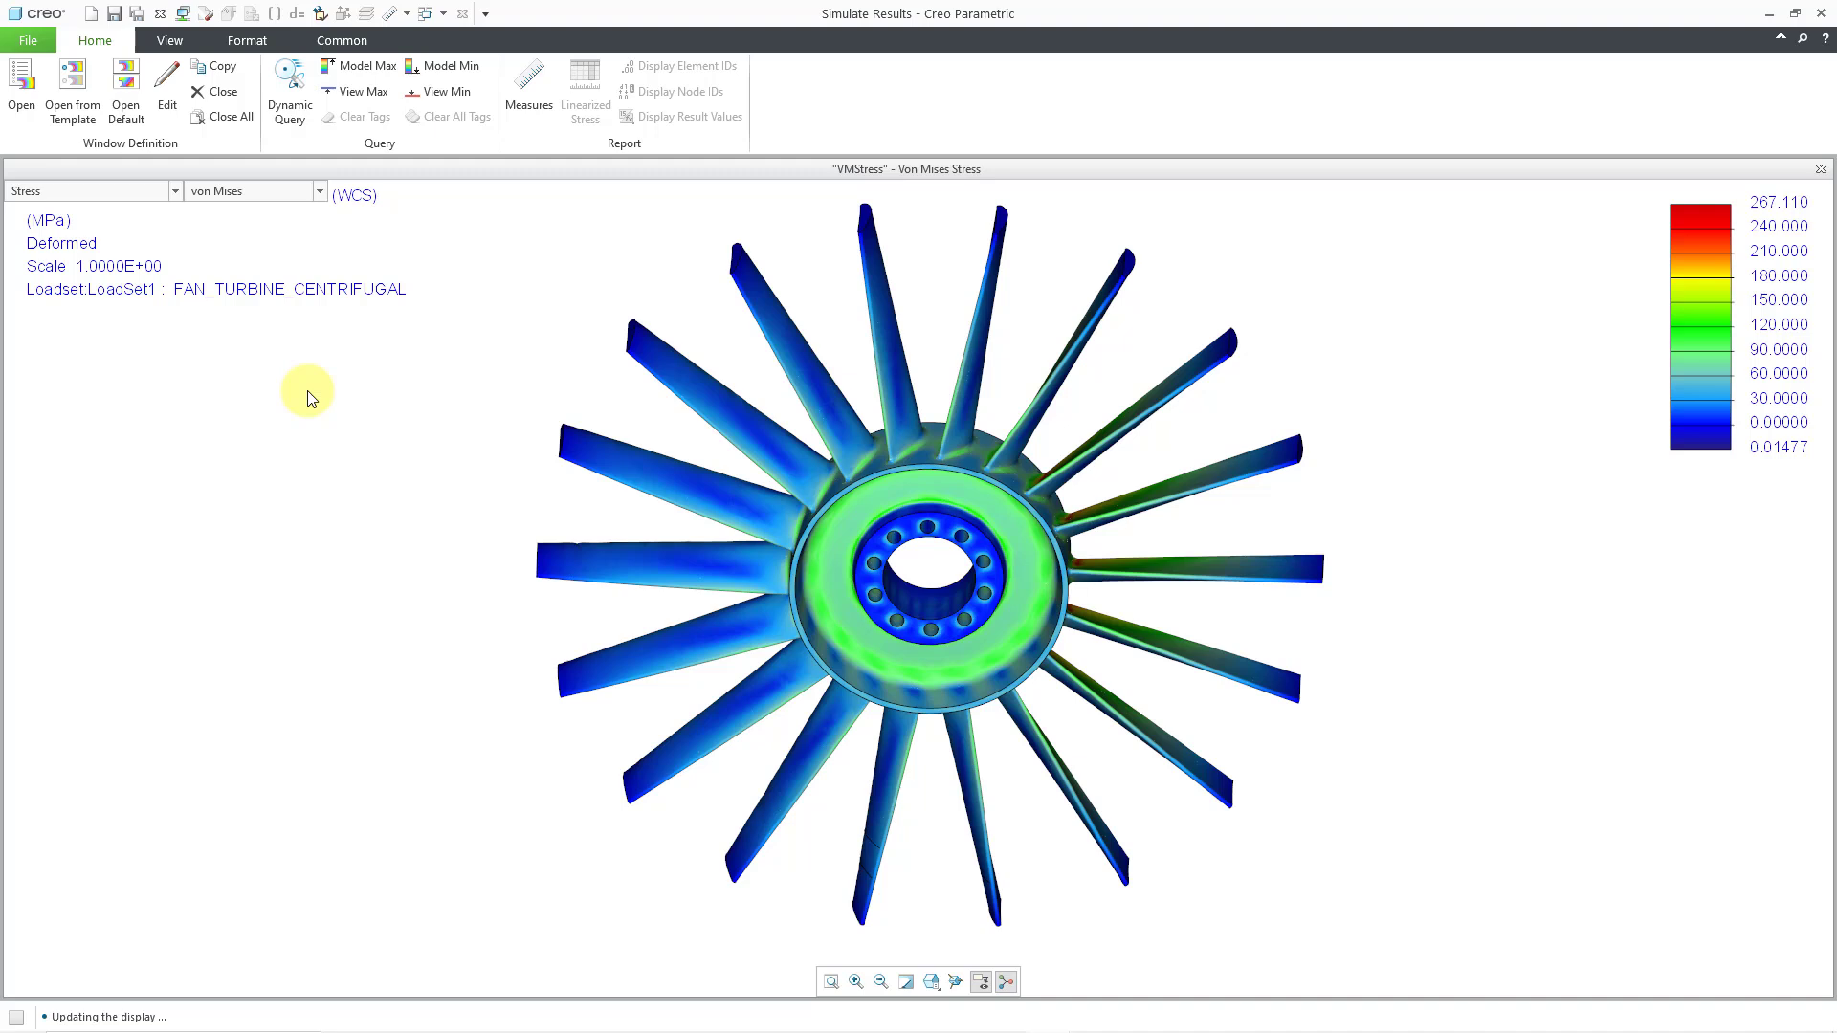
left_click(219, 68)
left_click_drag(821, 331, 714, 340)
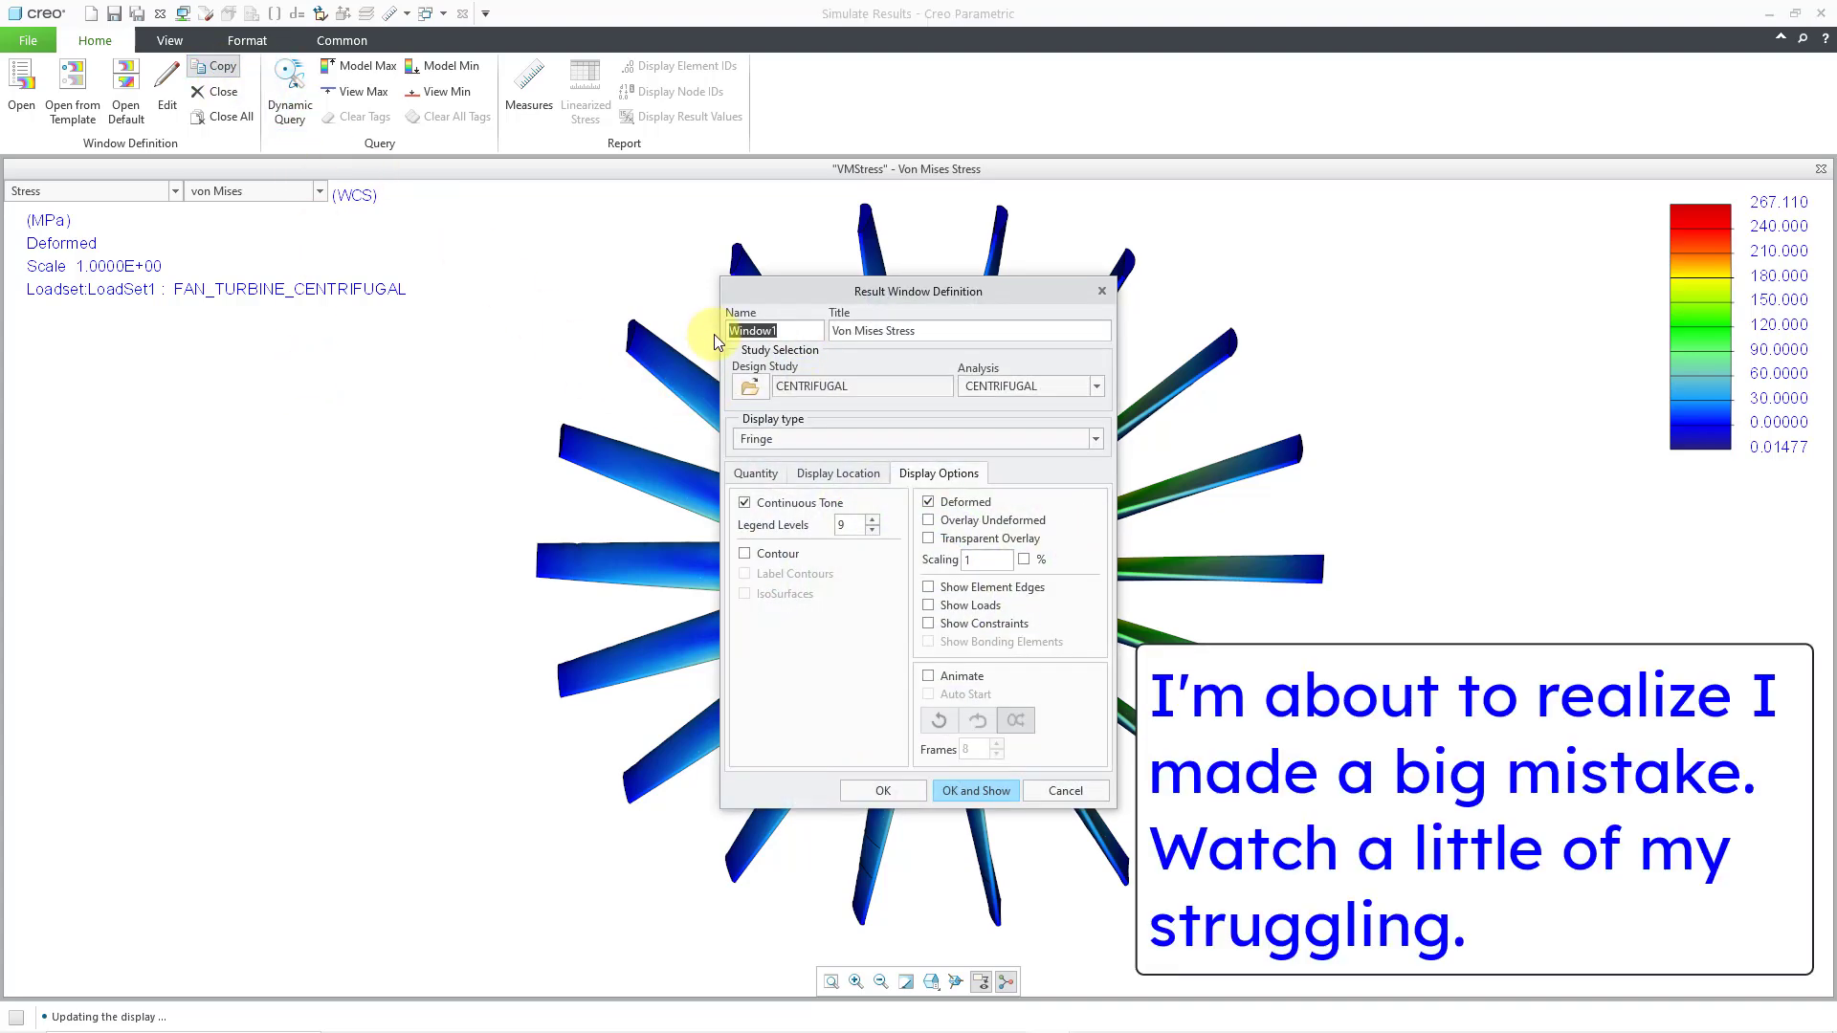
type("Failure")
key("Tab")
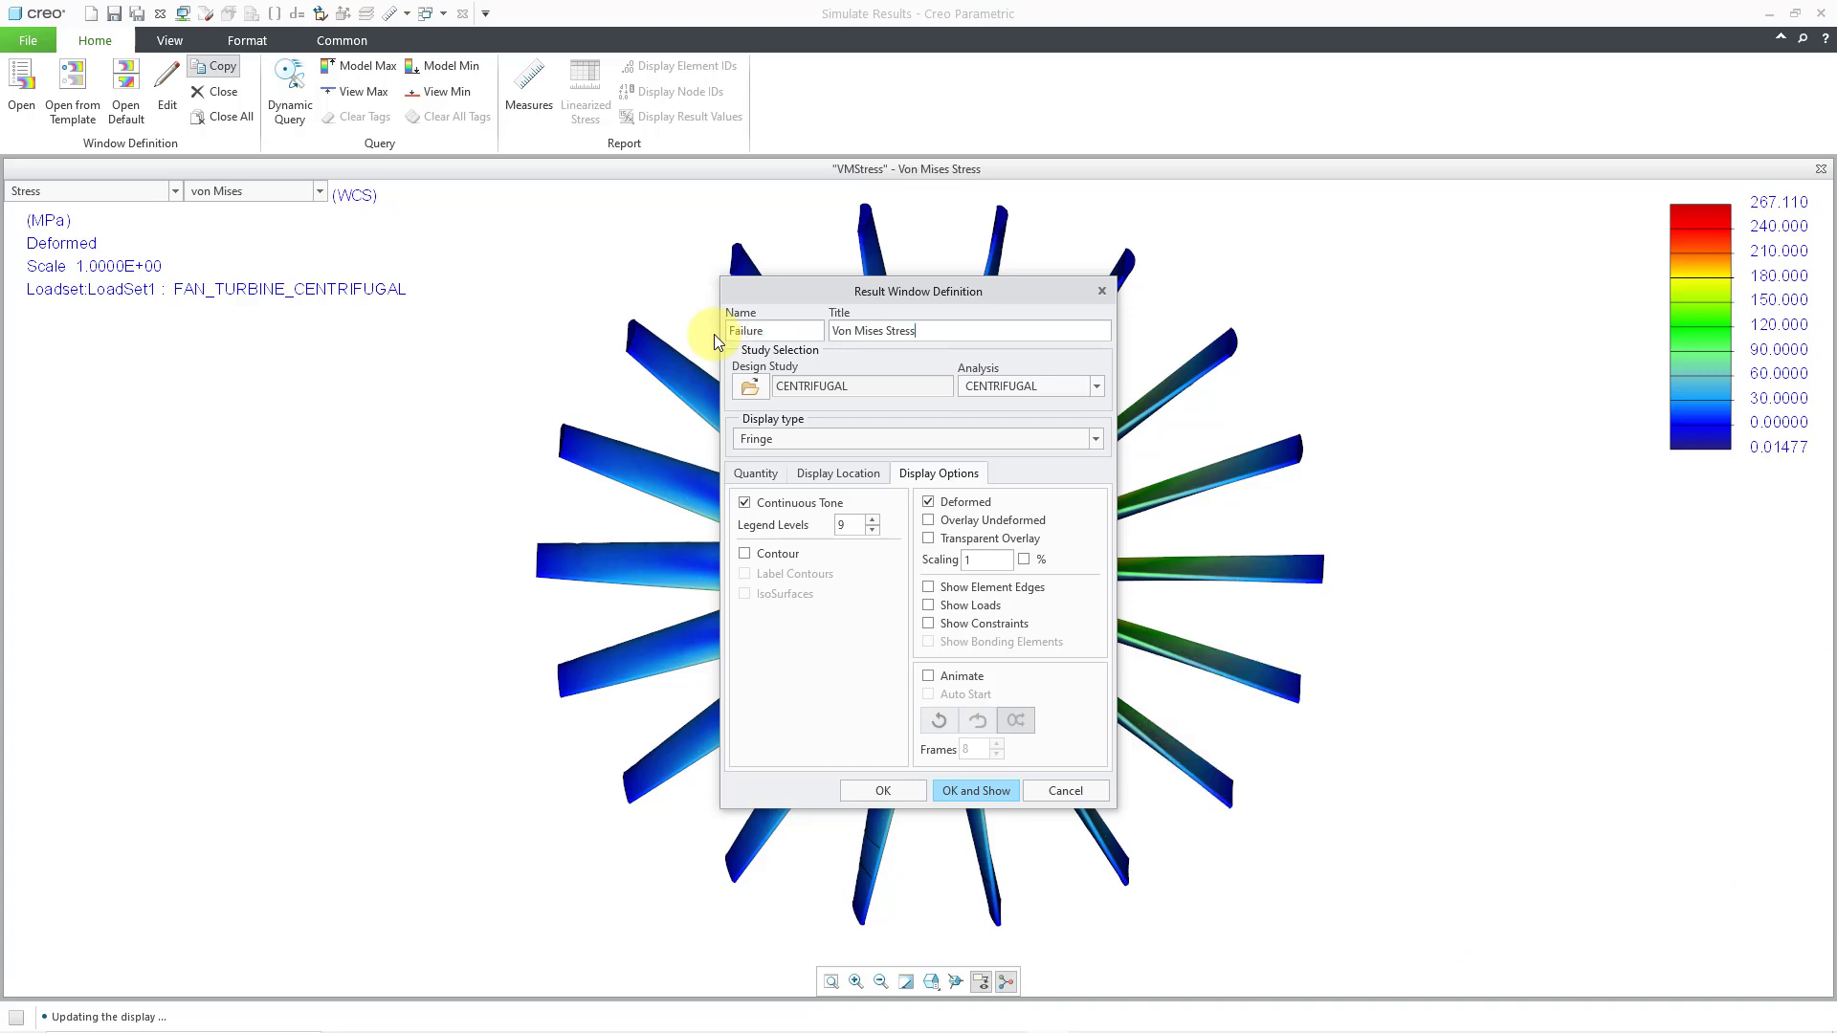
key("BackSpace")
key("BackSpace")
key("BackSpace")
key("BackSpace")
key("BackSpace")
key("BackSpace")
key("BackSpace")
key("BackSpace")
key("BackSpace")
key("BackSpace")
key("BackSpace")
key("BackSpace")
key("BackSpace")
key("BackSpace")
key("BackSpace")
key("BackSpace")
type("Failure Index")
left_click(768, 473)
left_click(831, 516)
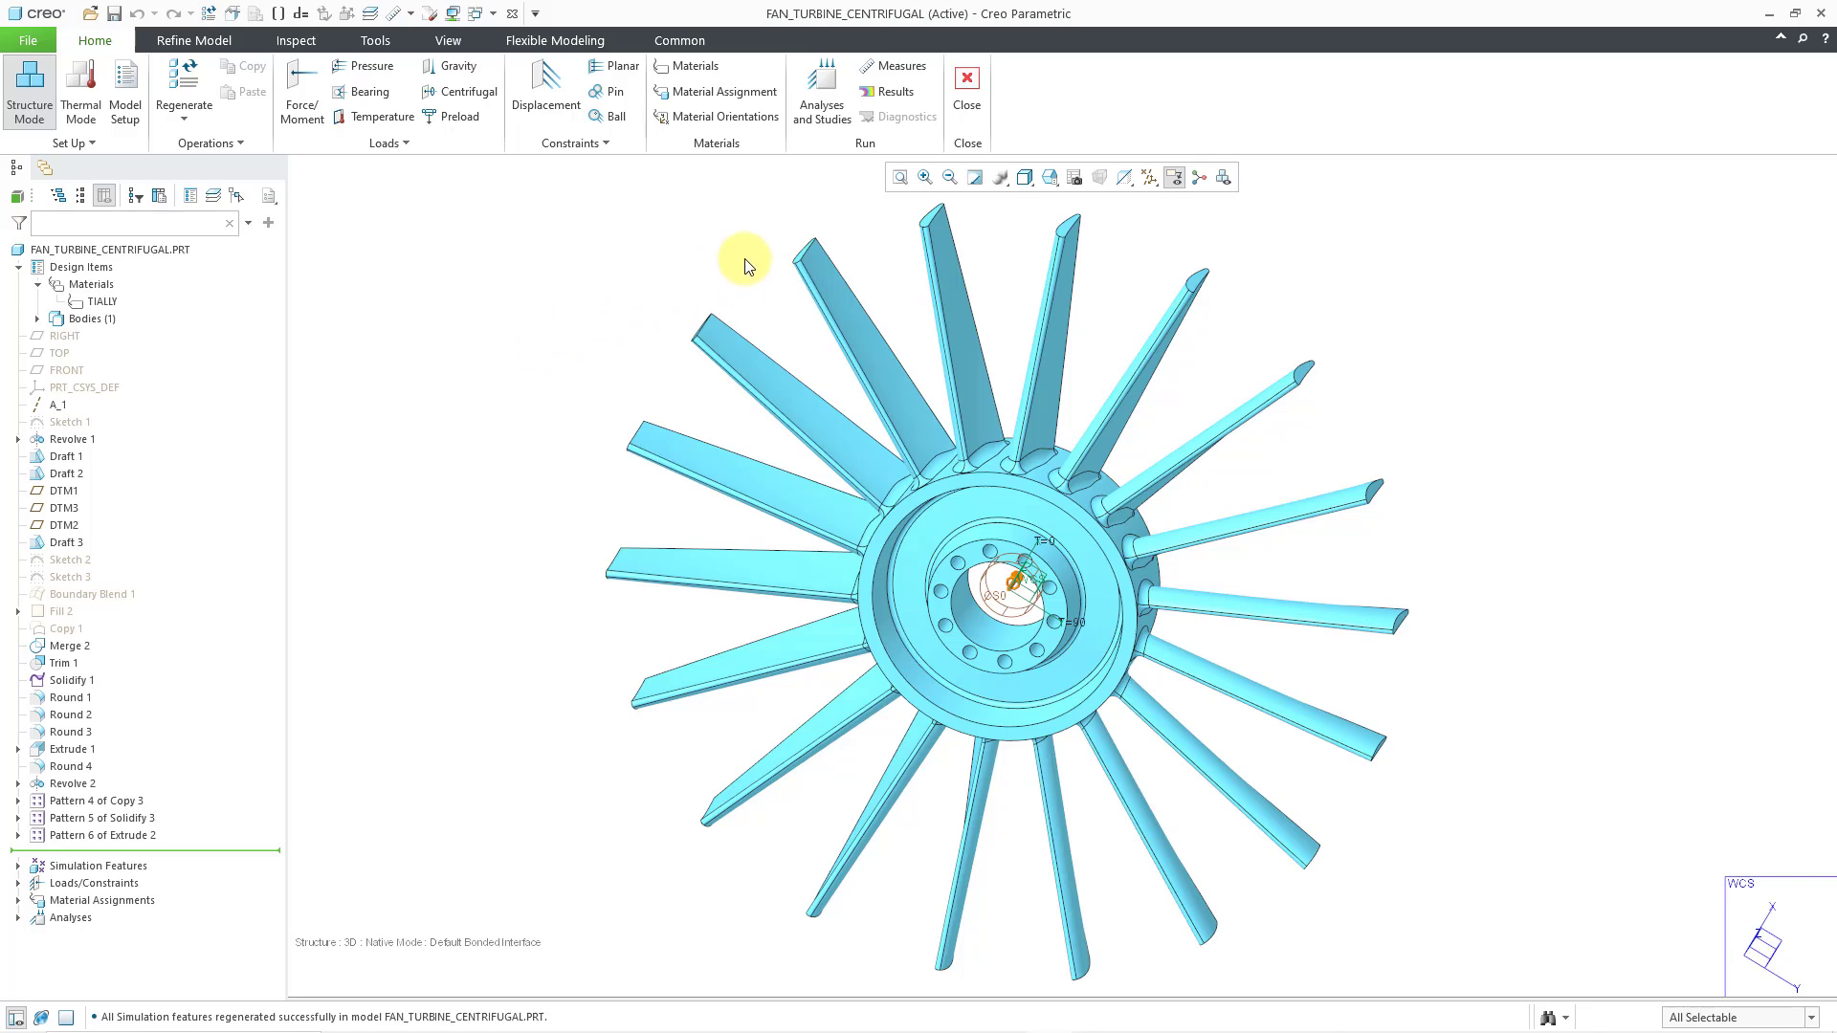
Exit Simulate and change the TIALLY material's failure criterion to Distortion Energy (von Mises), then save it.
left_click(969, 111)
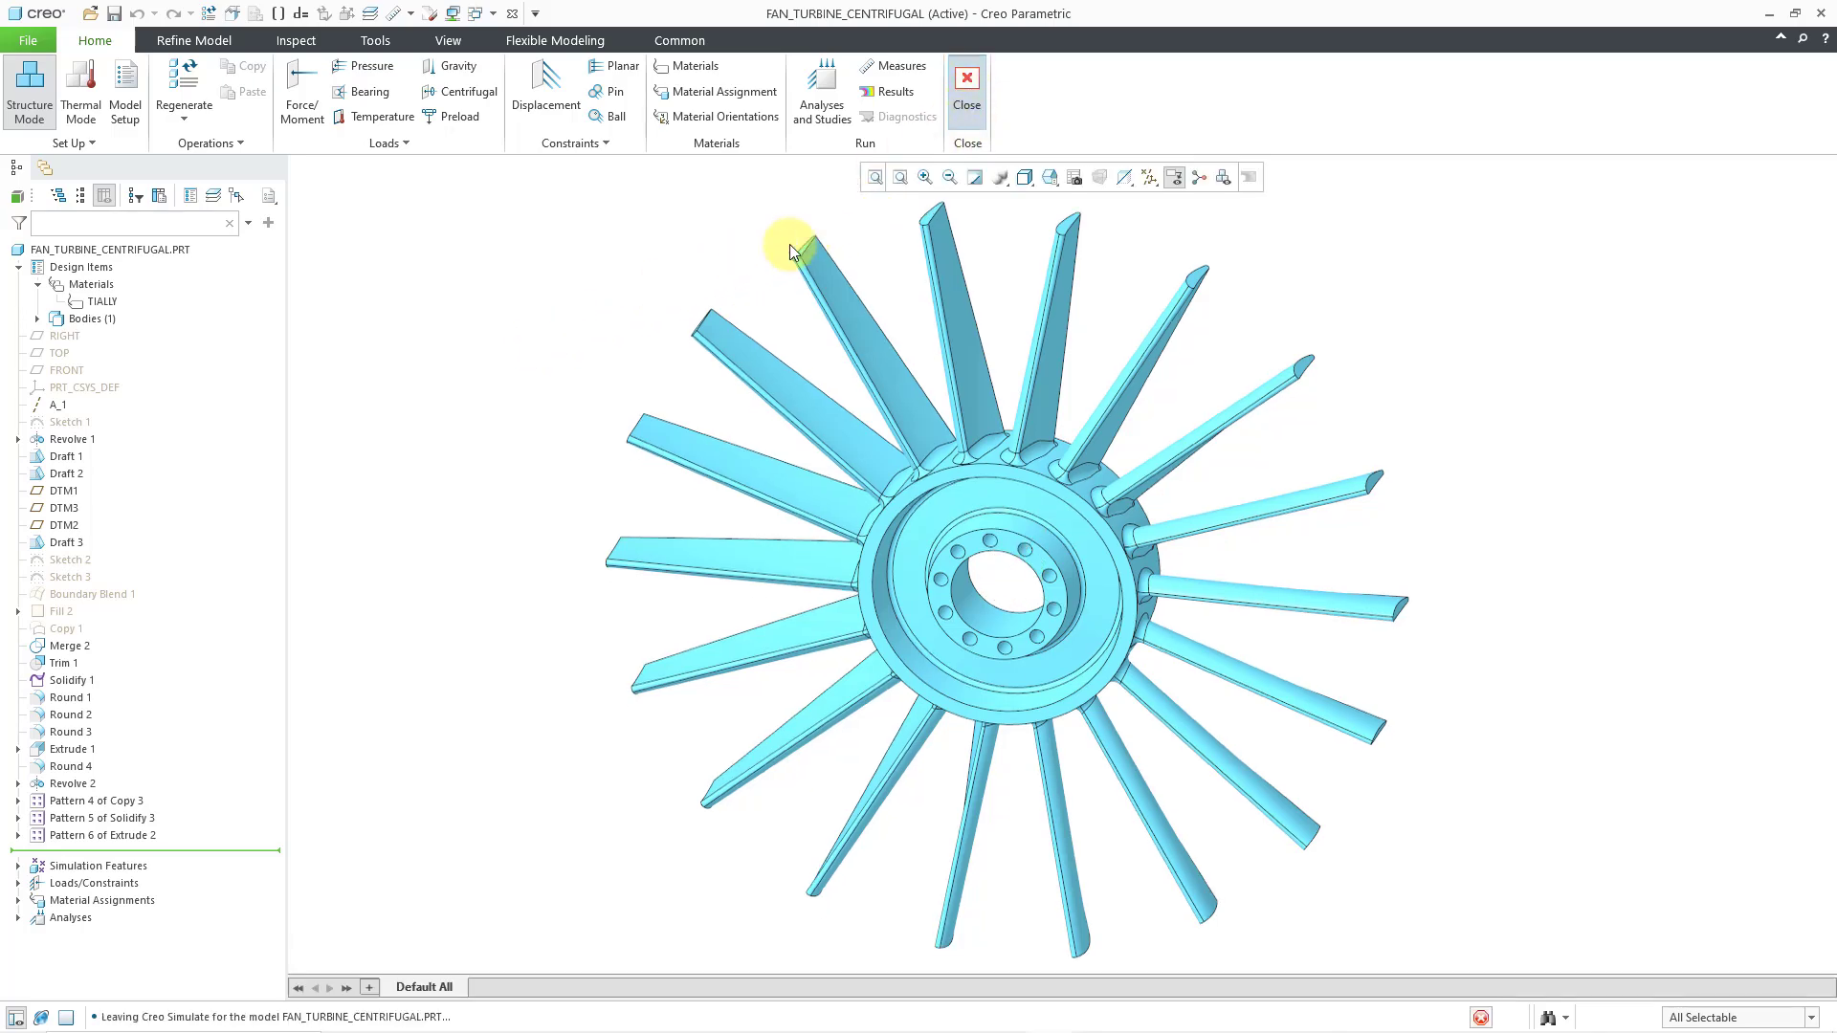
right_click(113, 302)
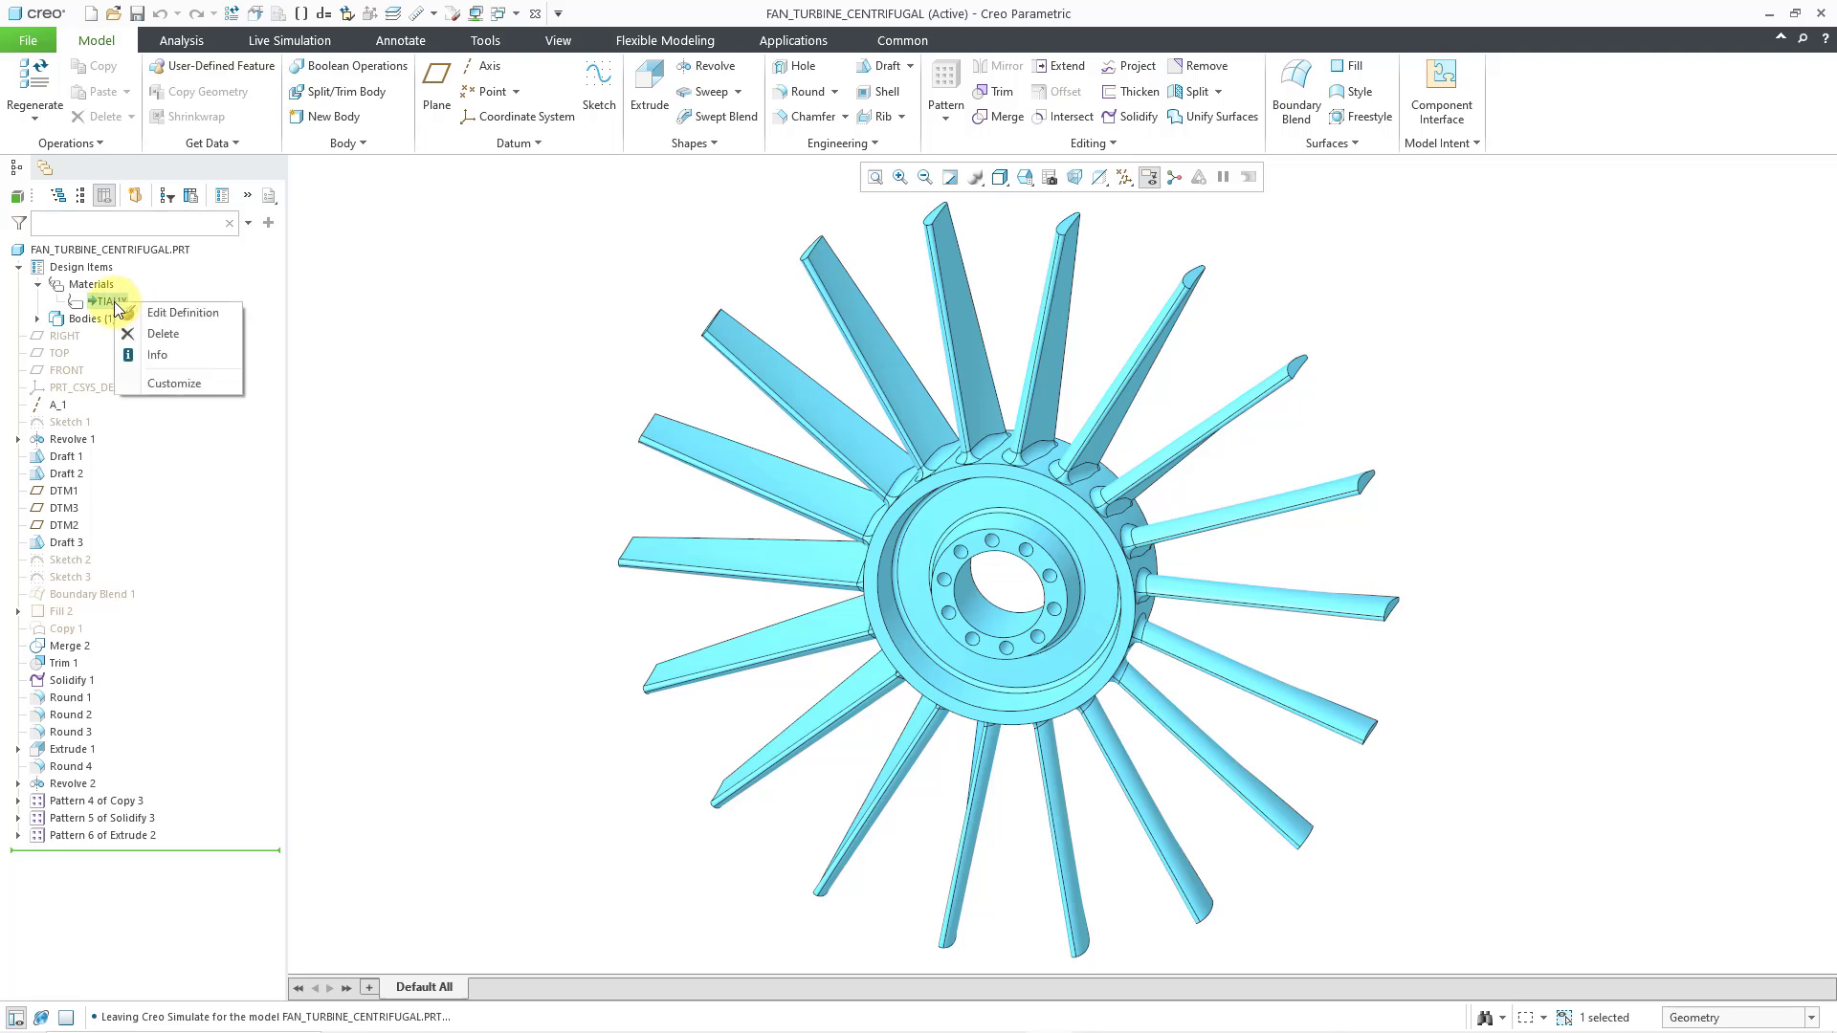
left_click(194, 312)
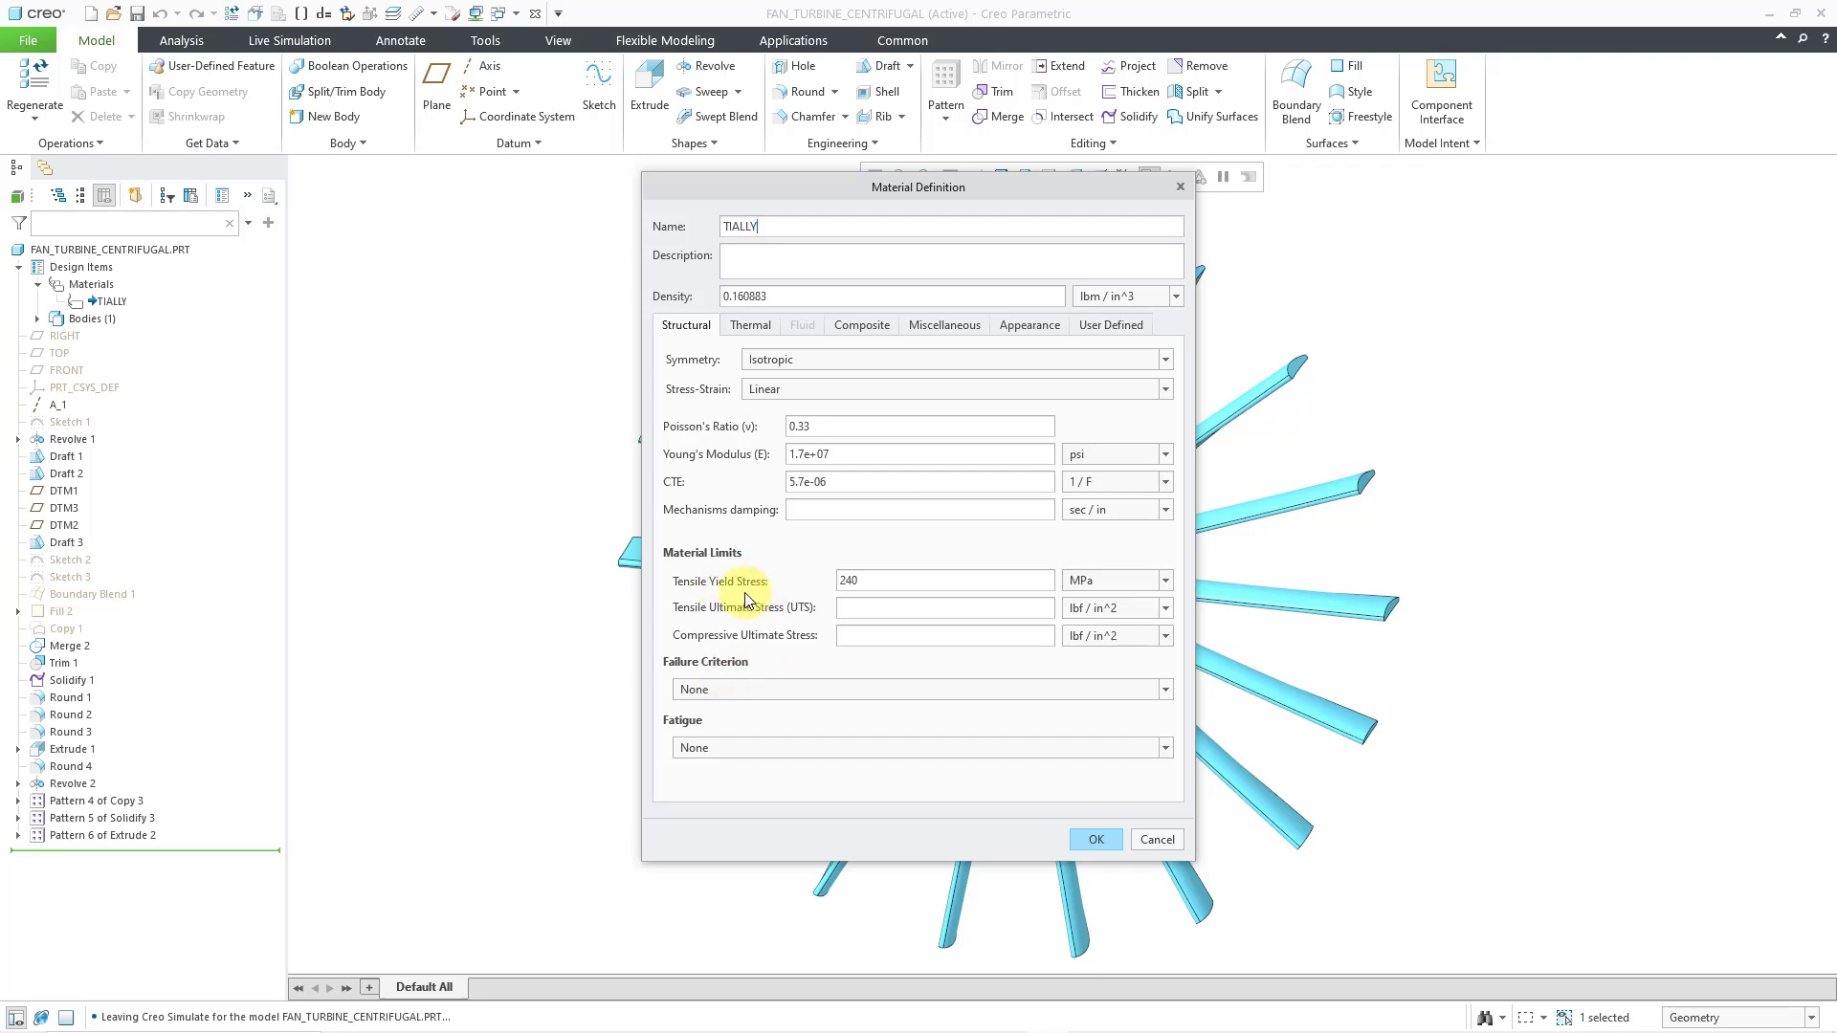
left_click(819, 689)
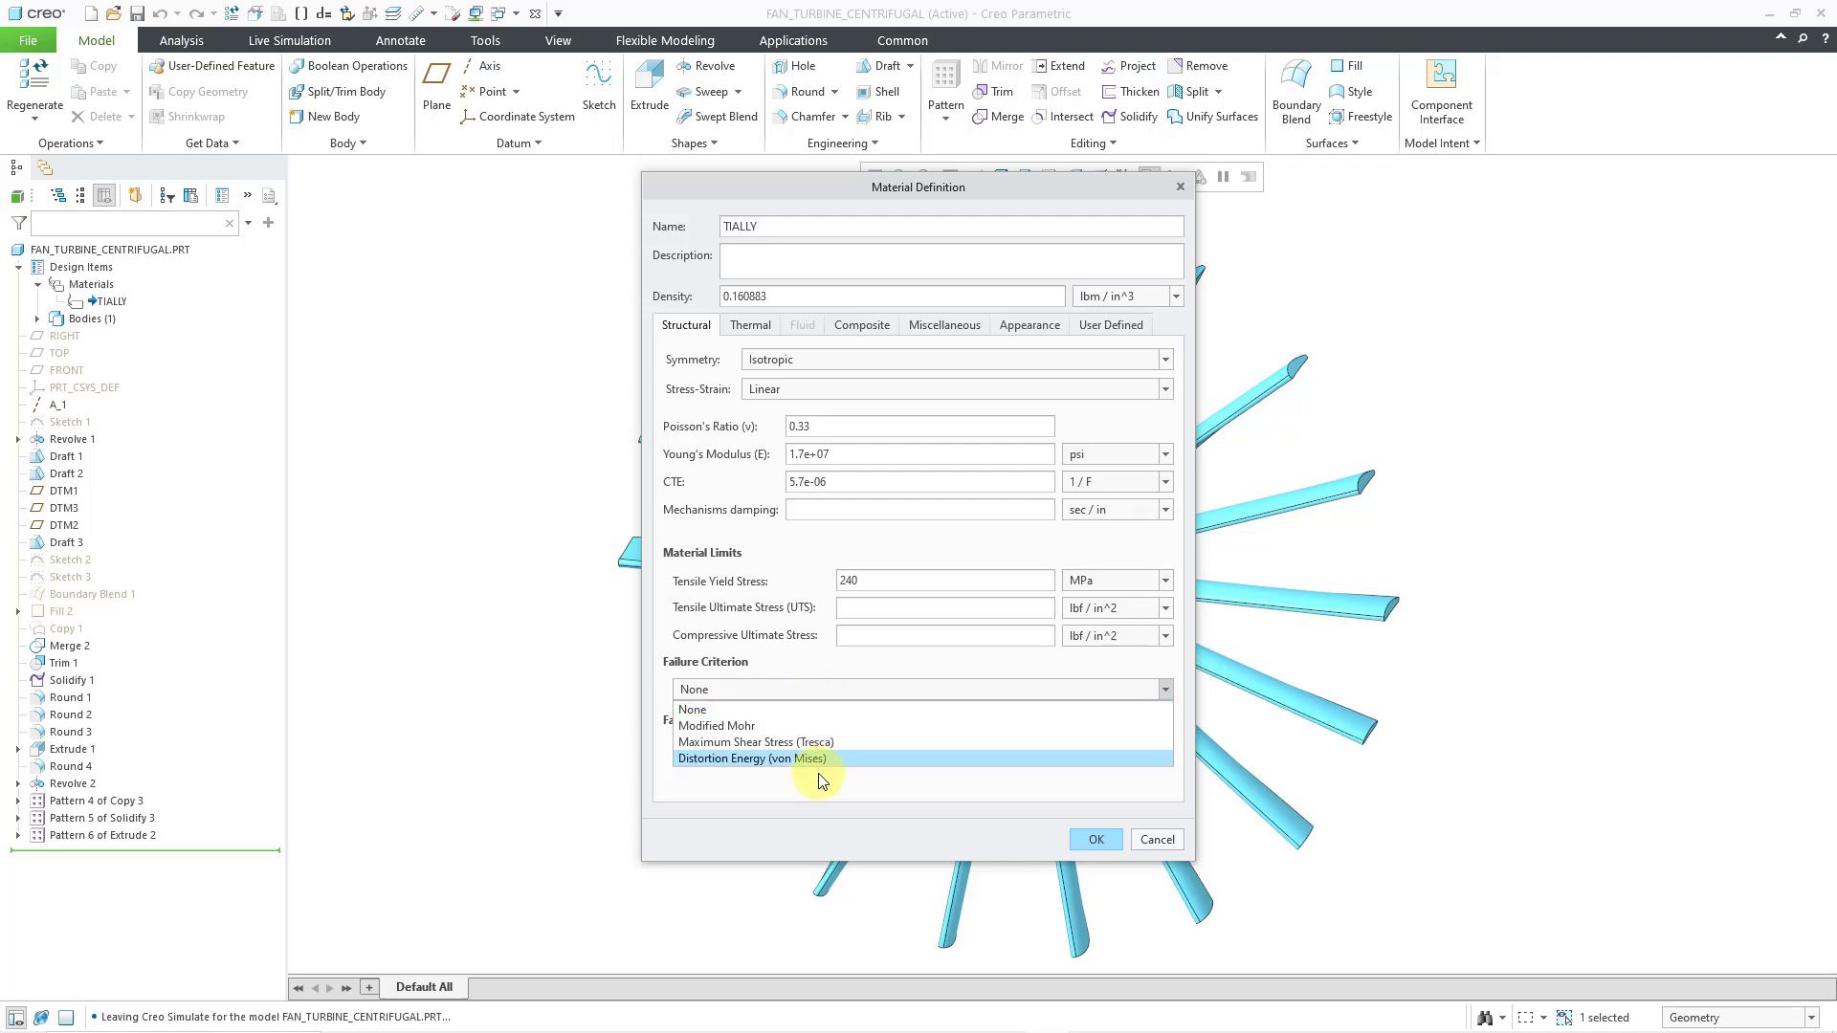
left_click(812, 773)
left_click(801, 691)
left_click(791, 766)
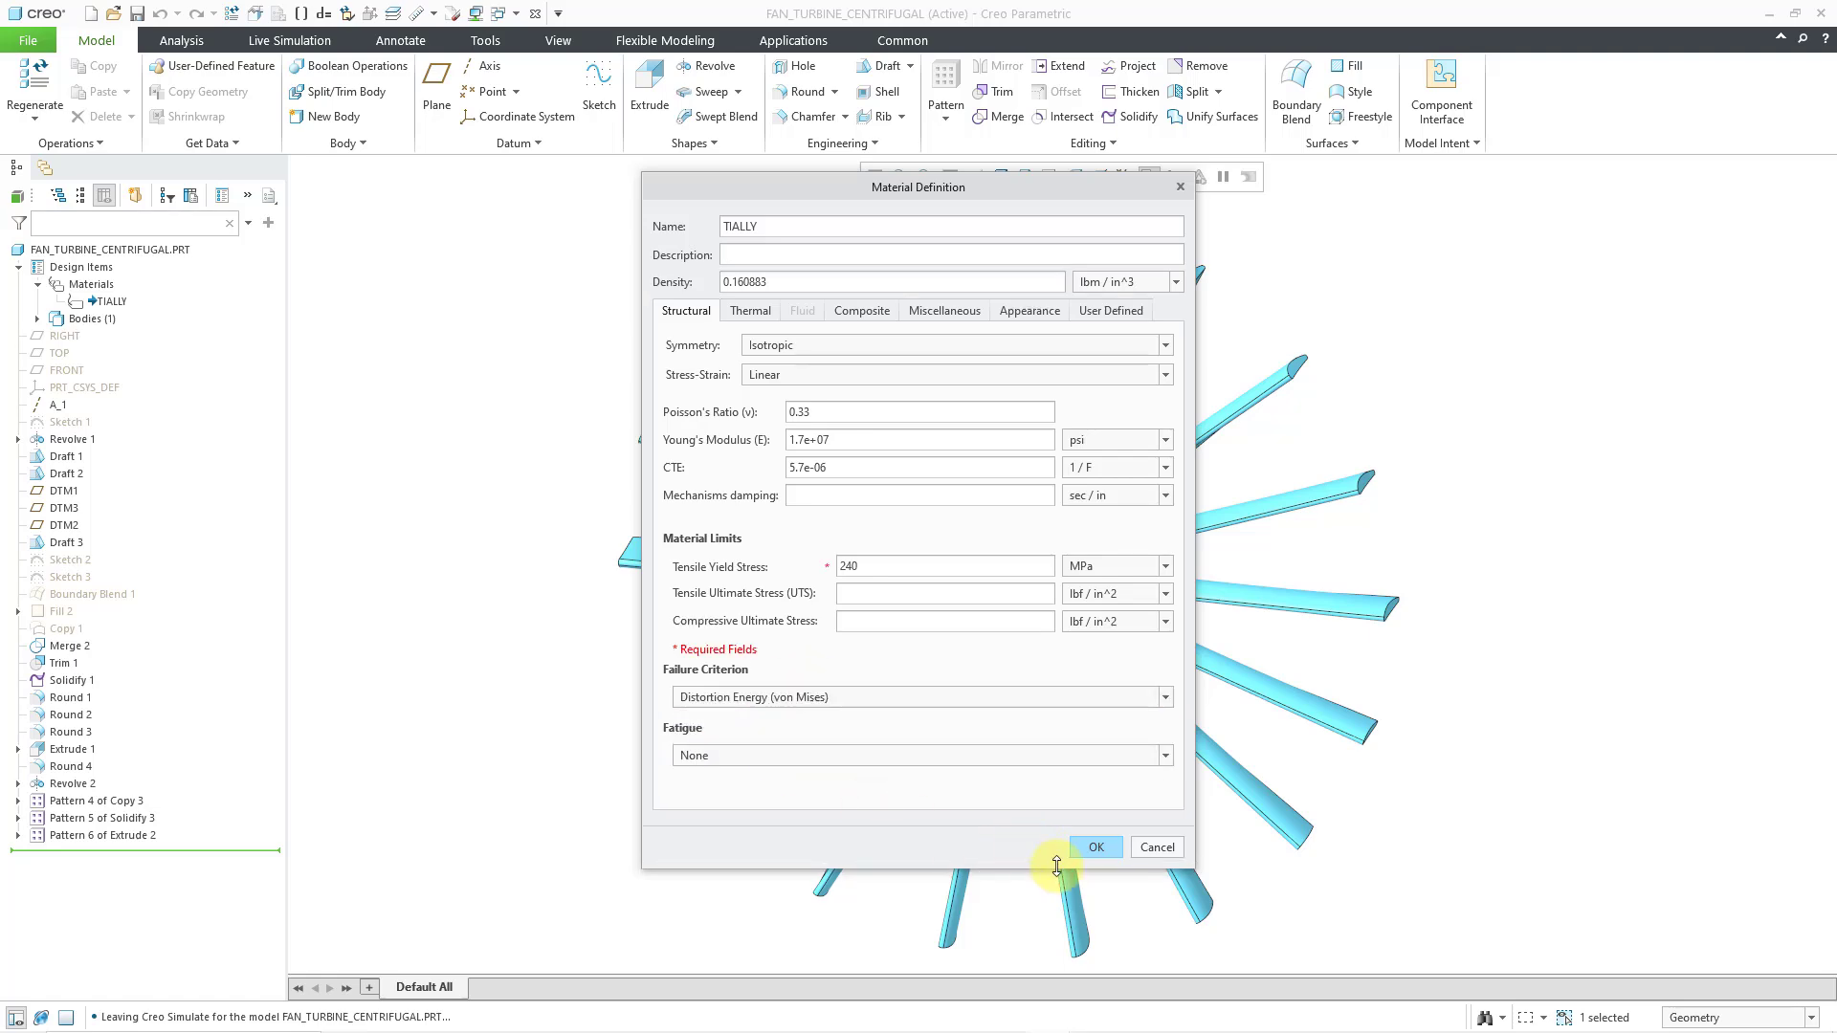
left_click(1082, 848)
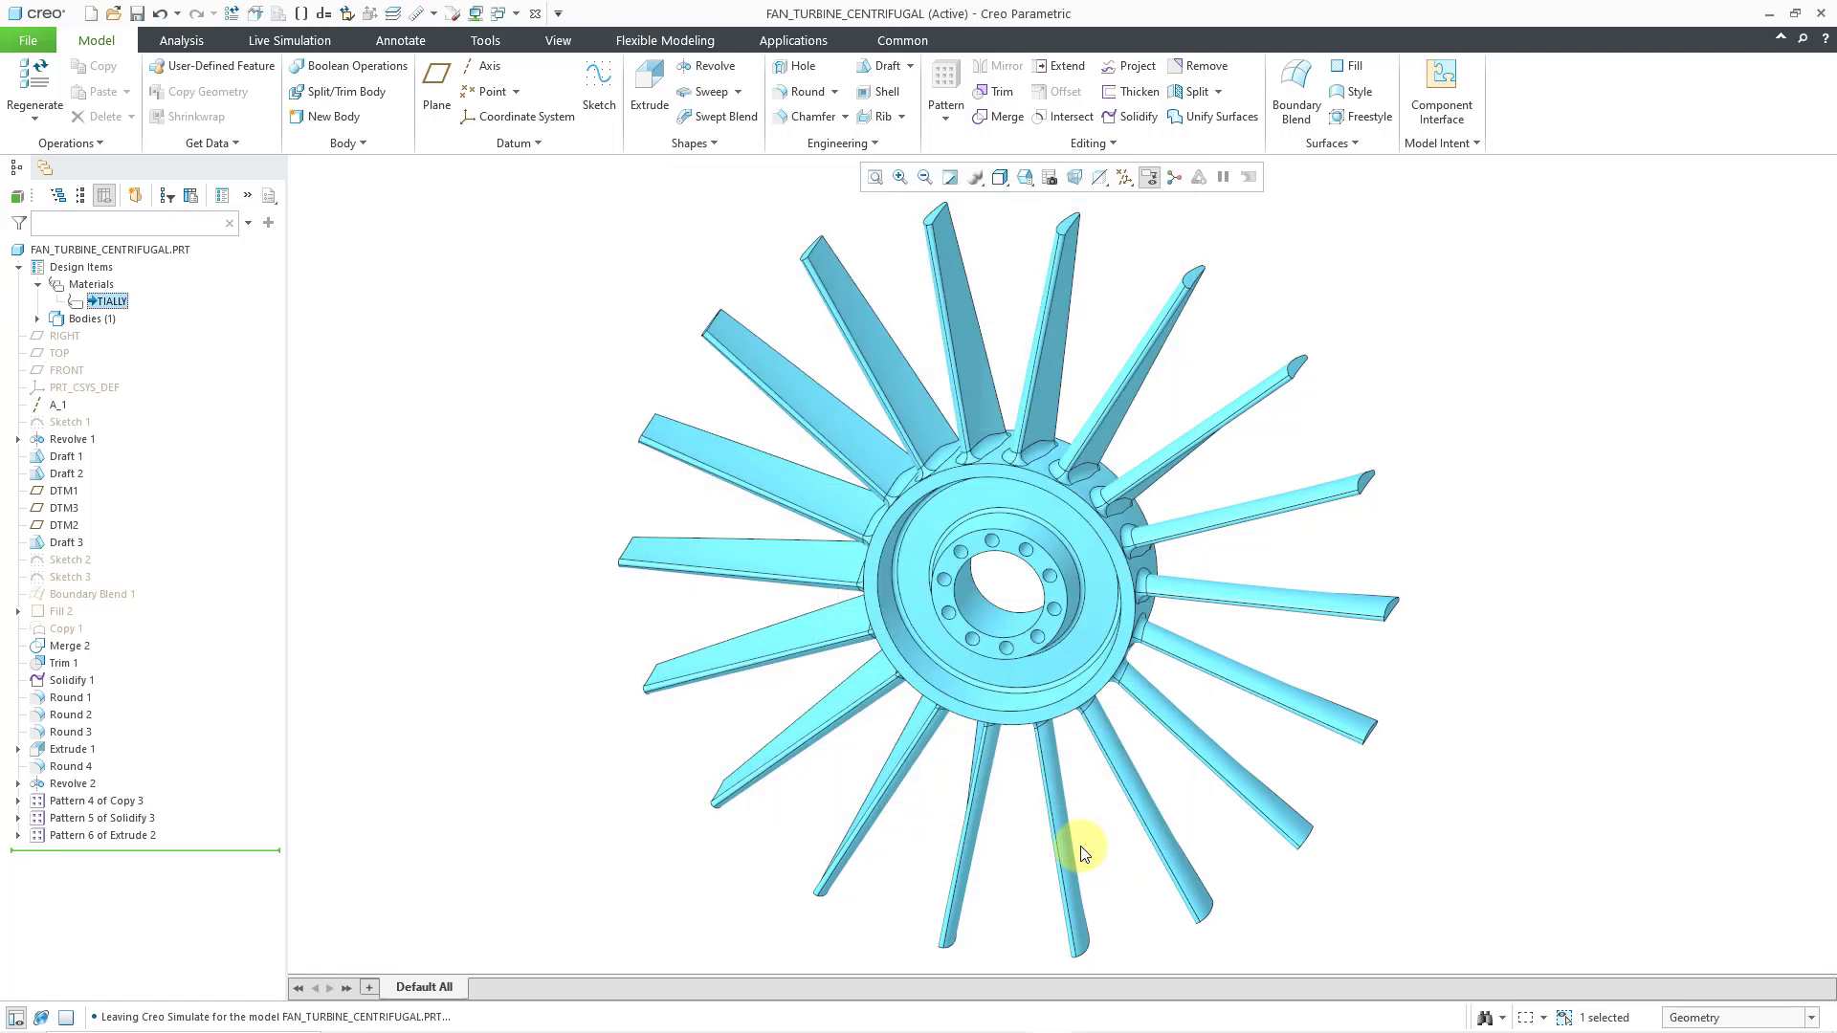
Return to Simulate and rerun the CENTRIFUGAL analysis, deleting old output files and running interactive diagnostics.
left_click(809, 40)
left_click(289, 95)
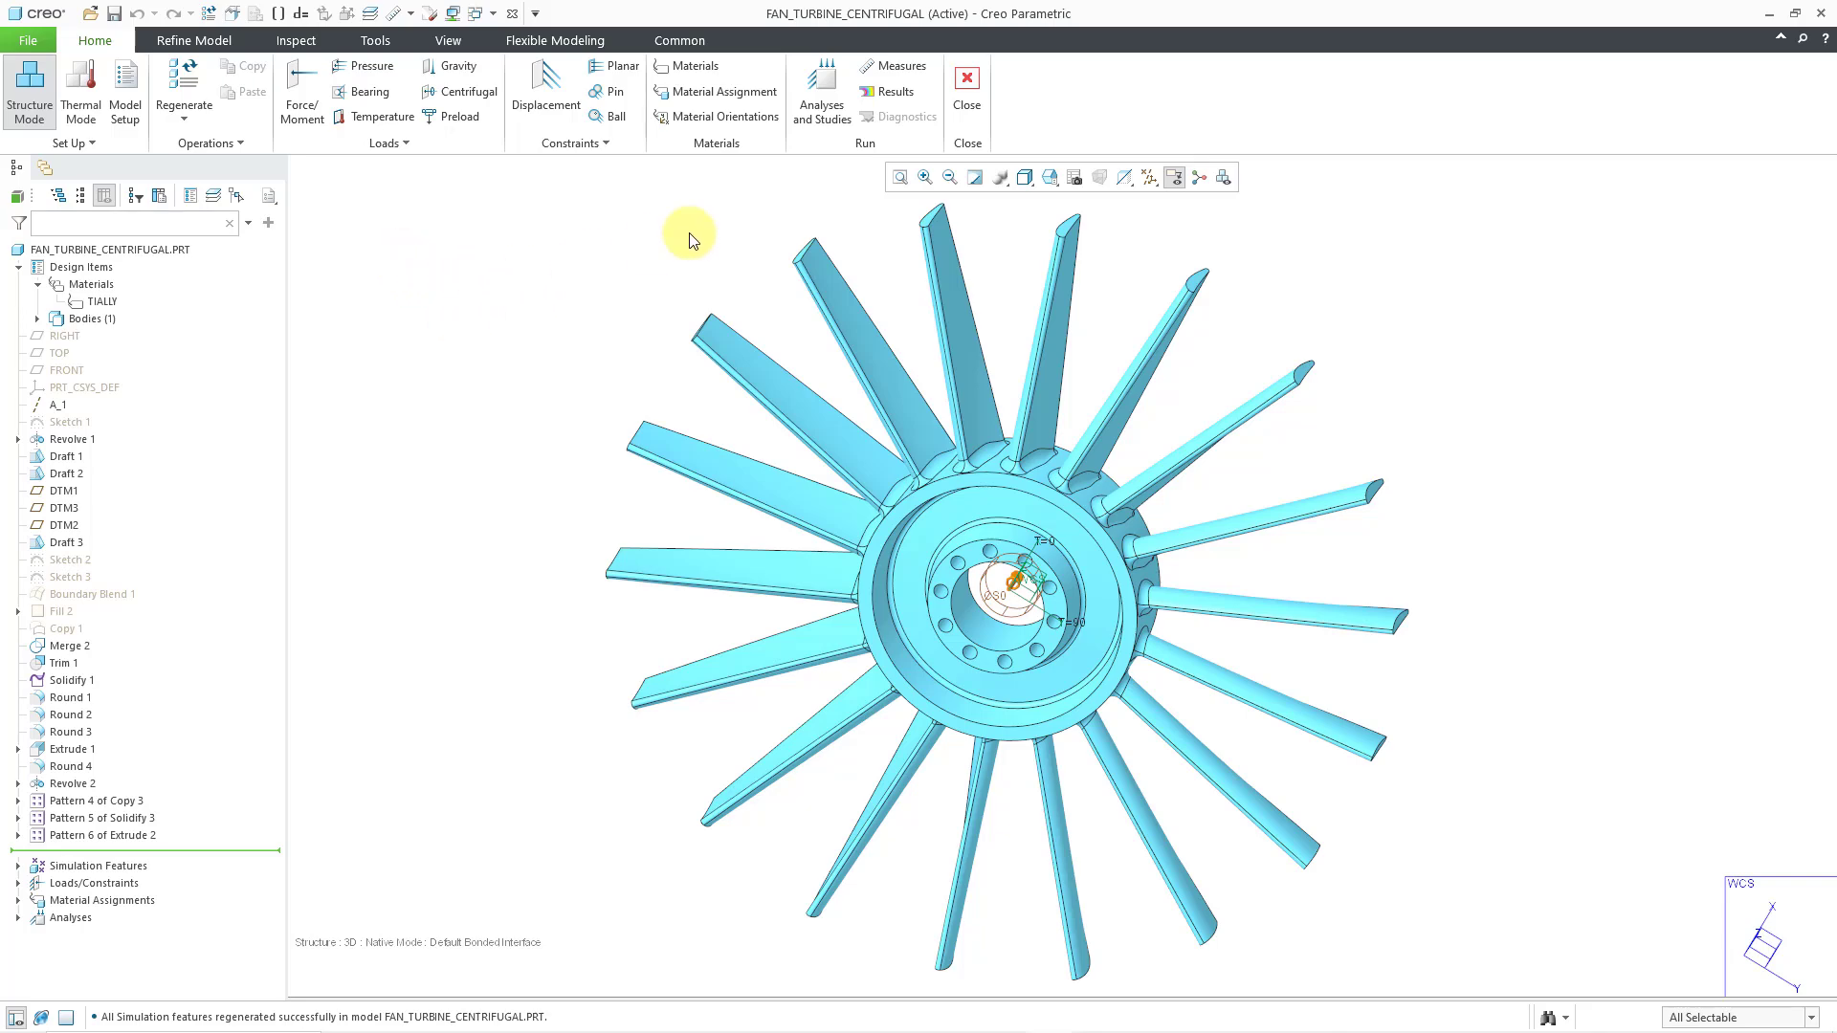
left_click(822, 100)
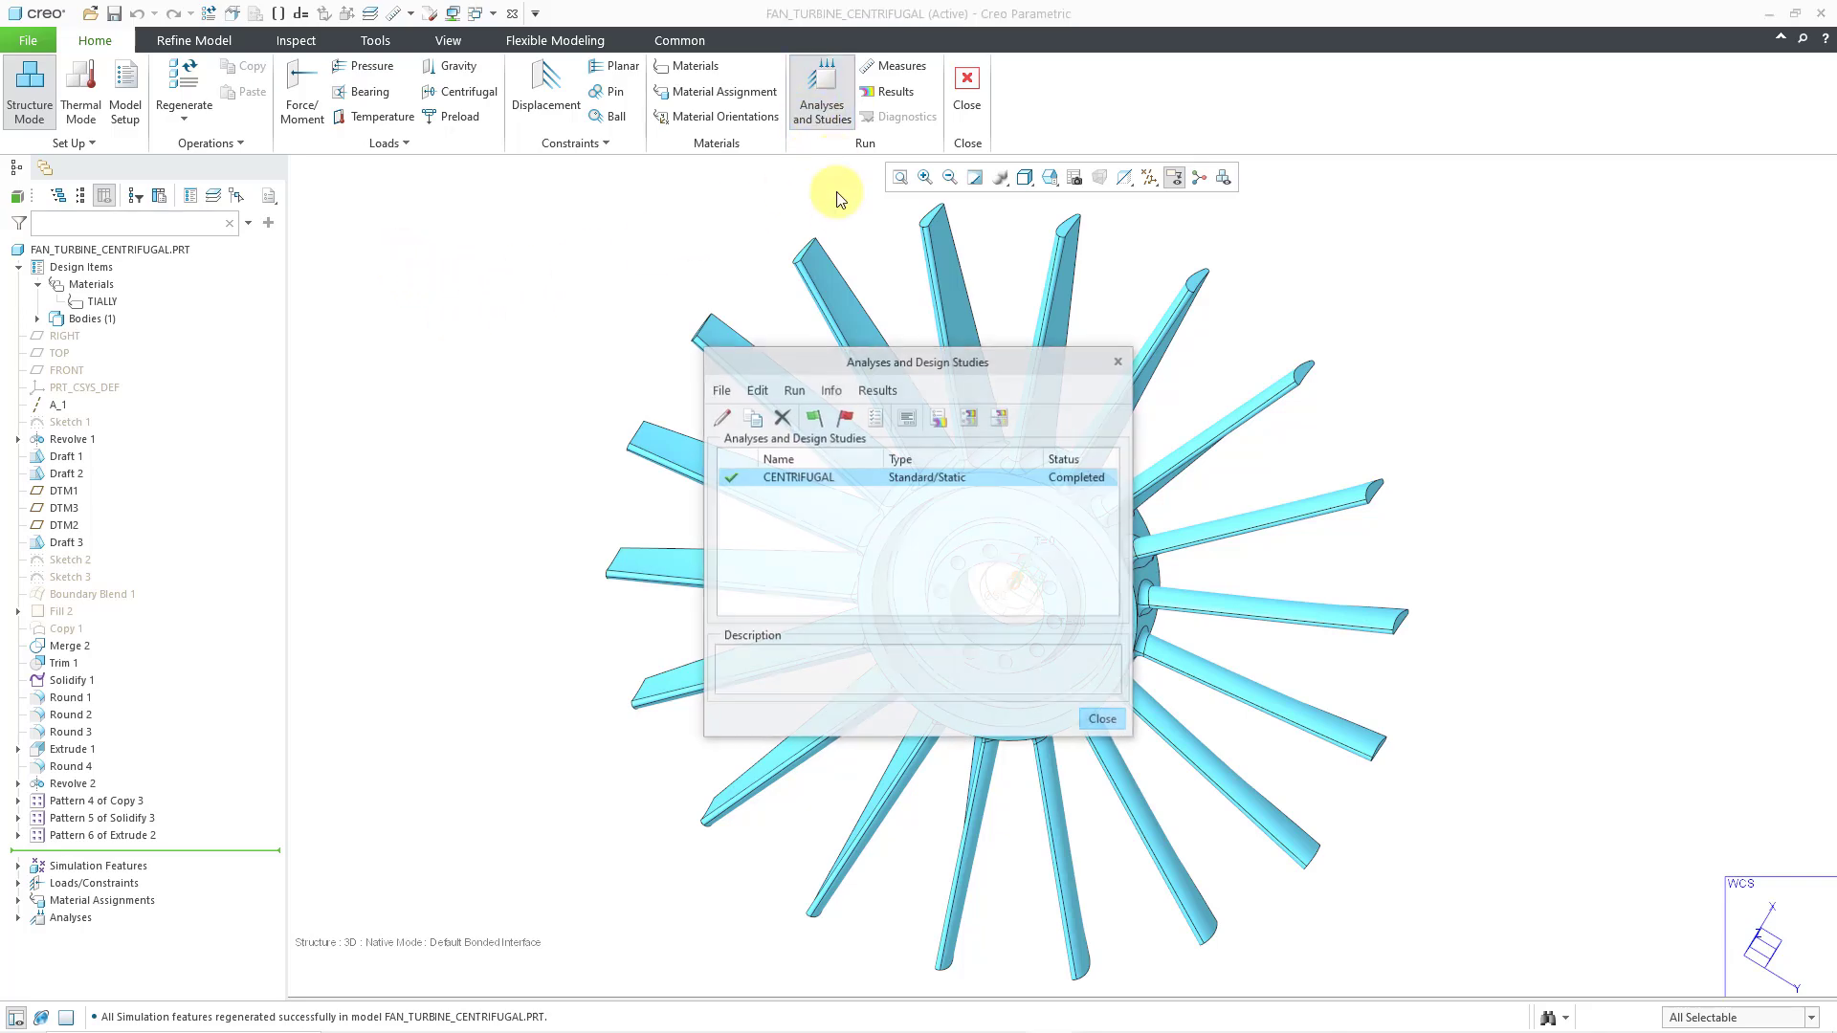
left_click(813, 419)
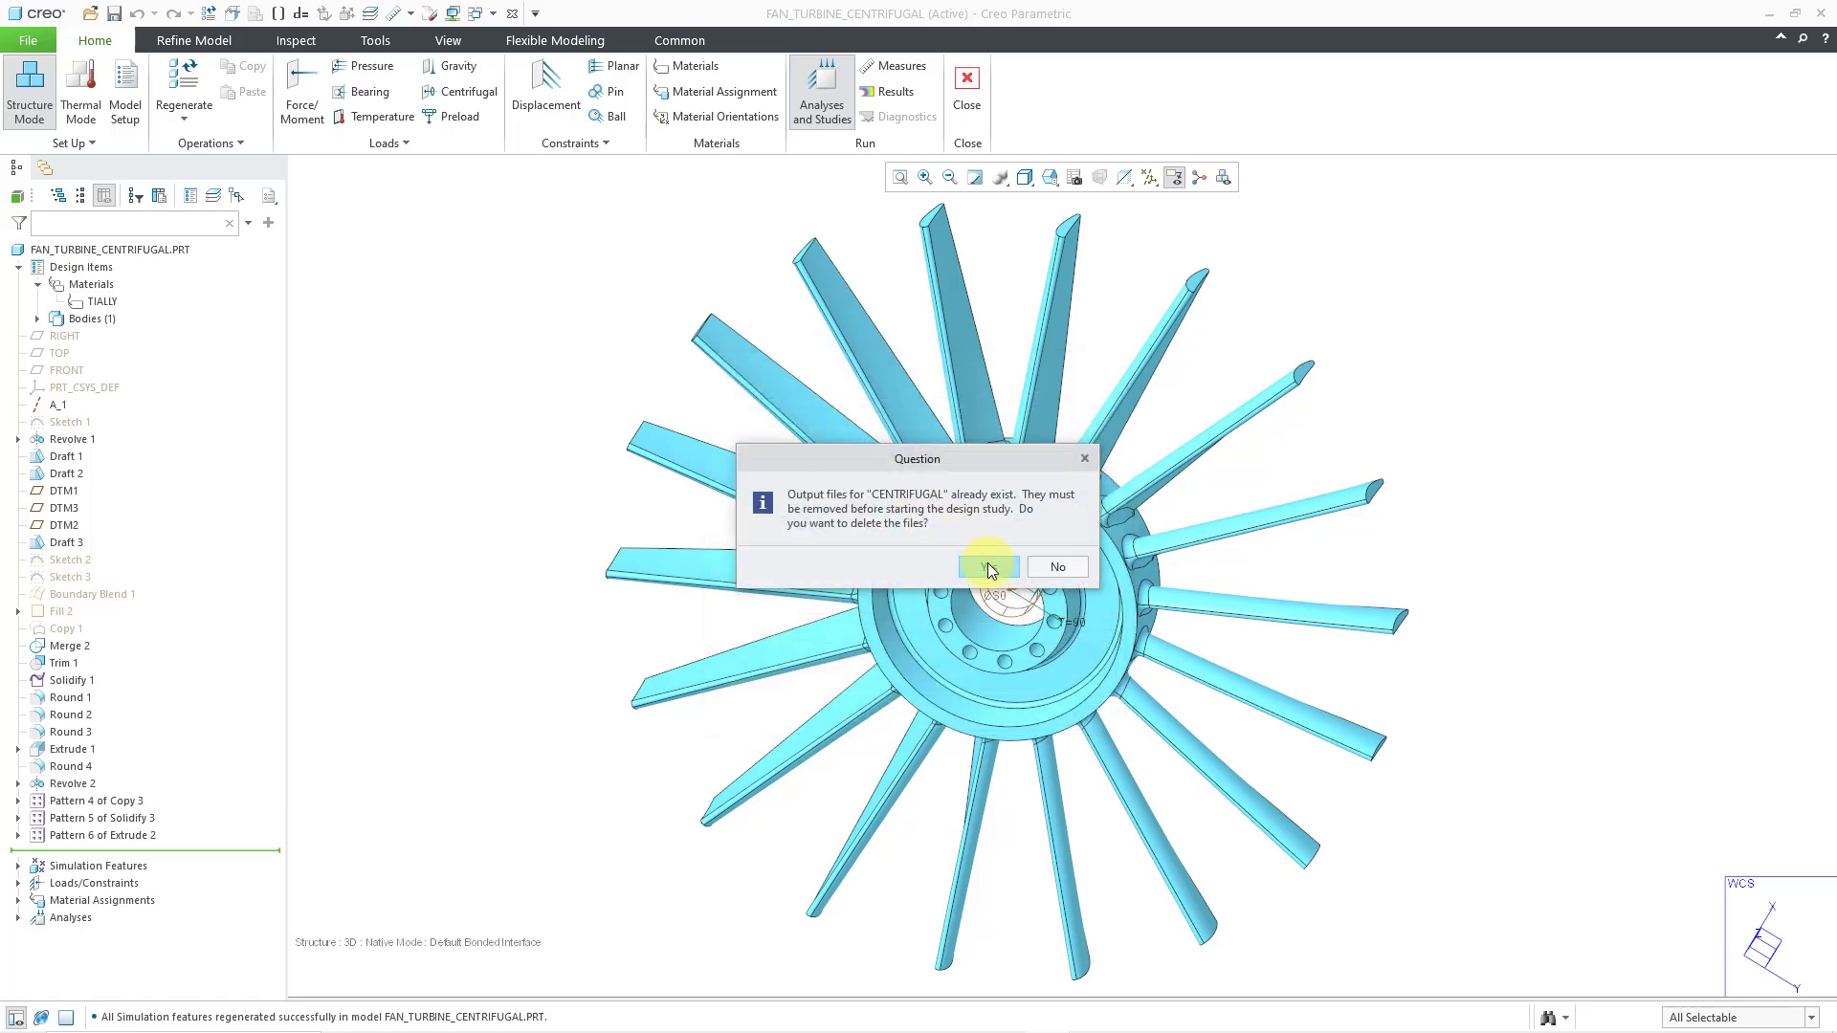
left_click(988, 566)
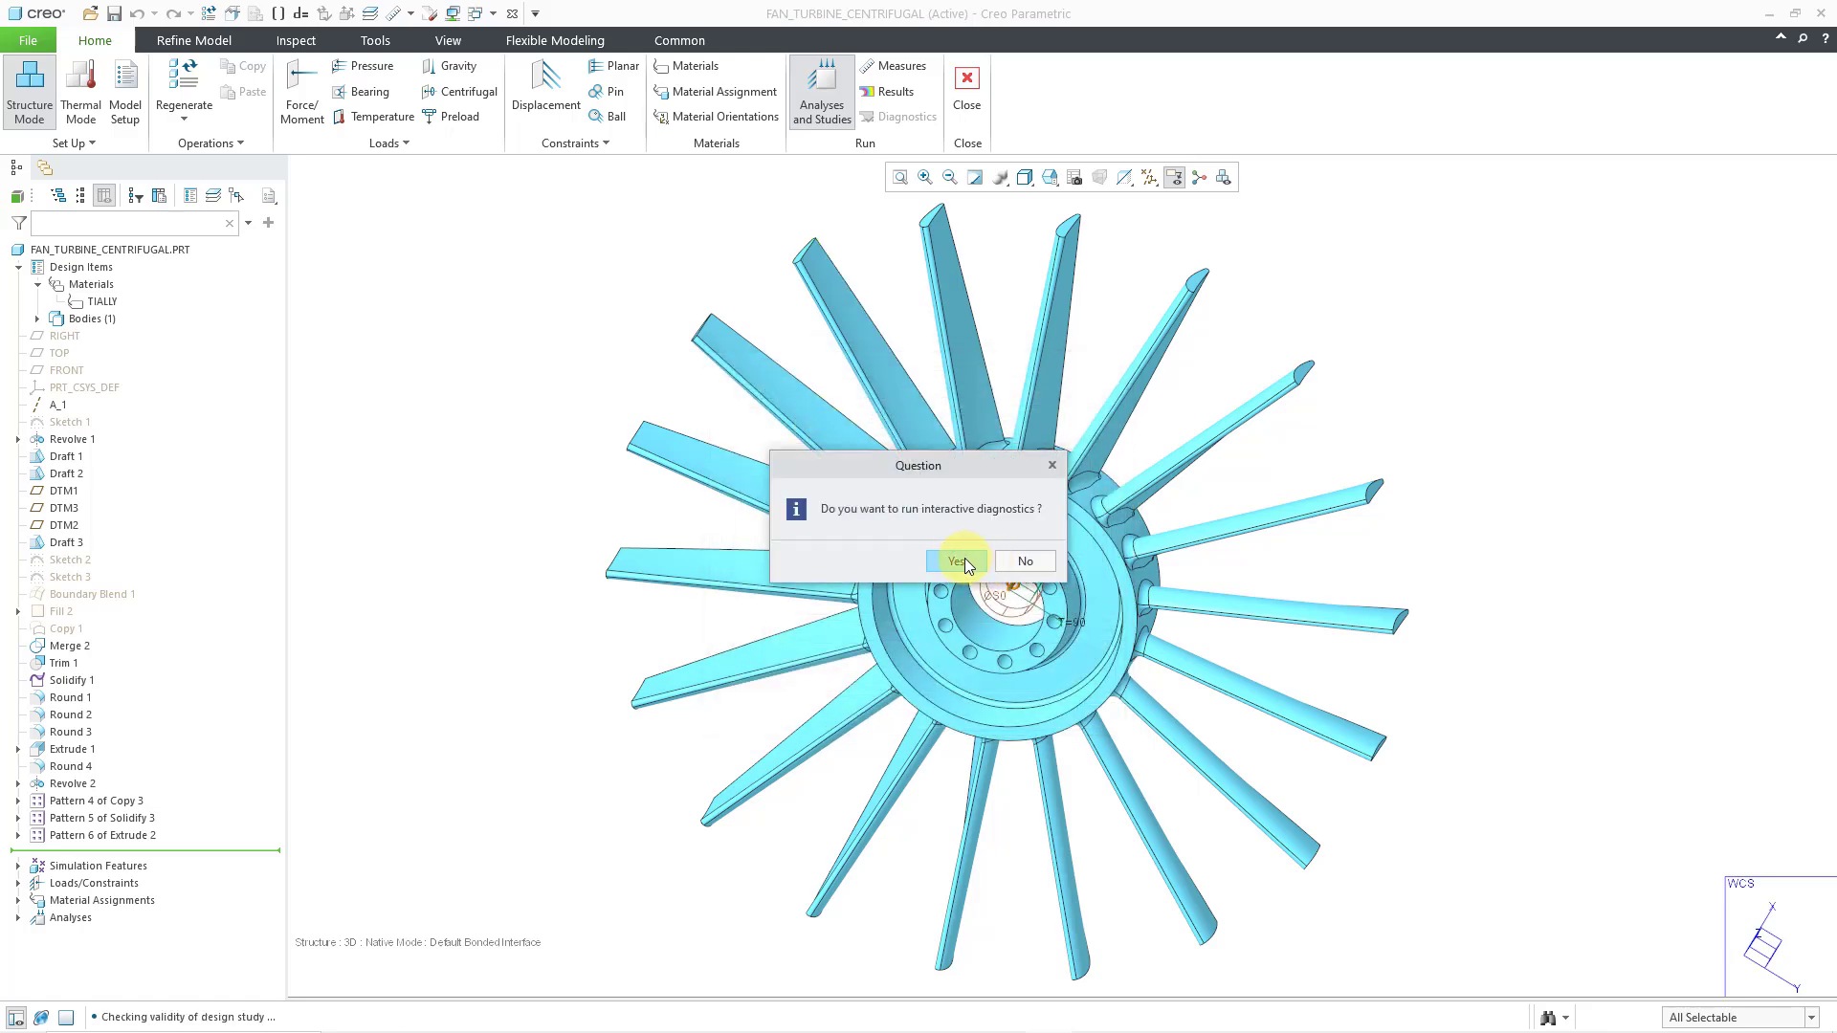
left_click(960, 562)
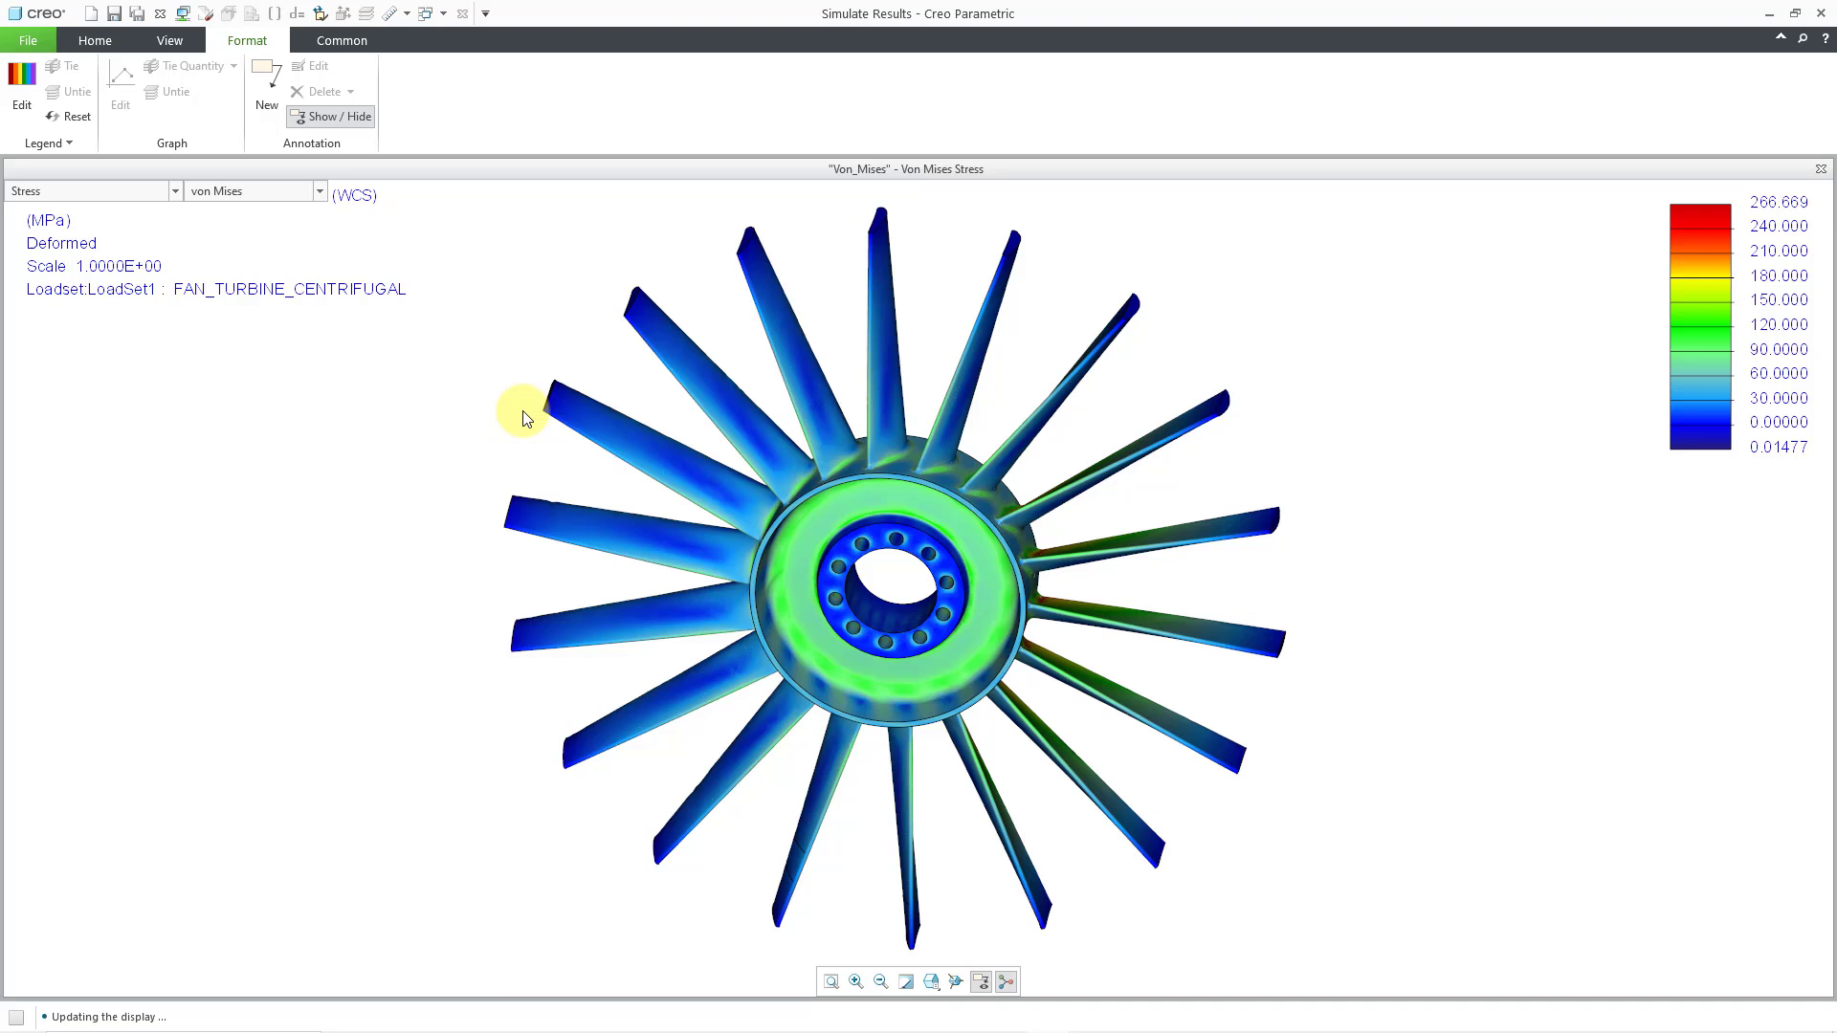
Copy the stress result window, naming it 'Failure' with the title 'Failure Index'.
left_click(96, 40)
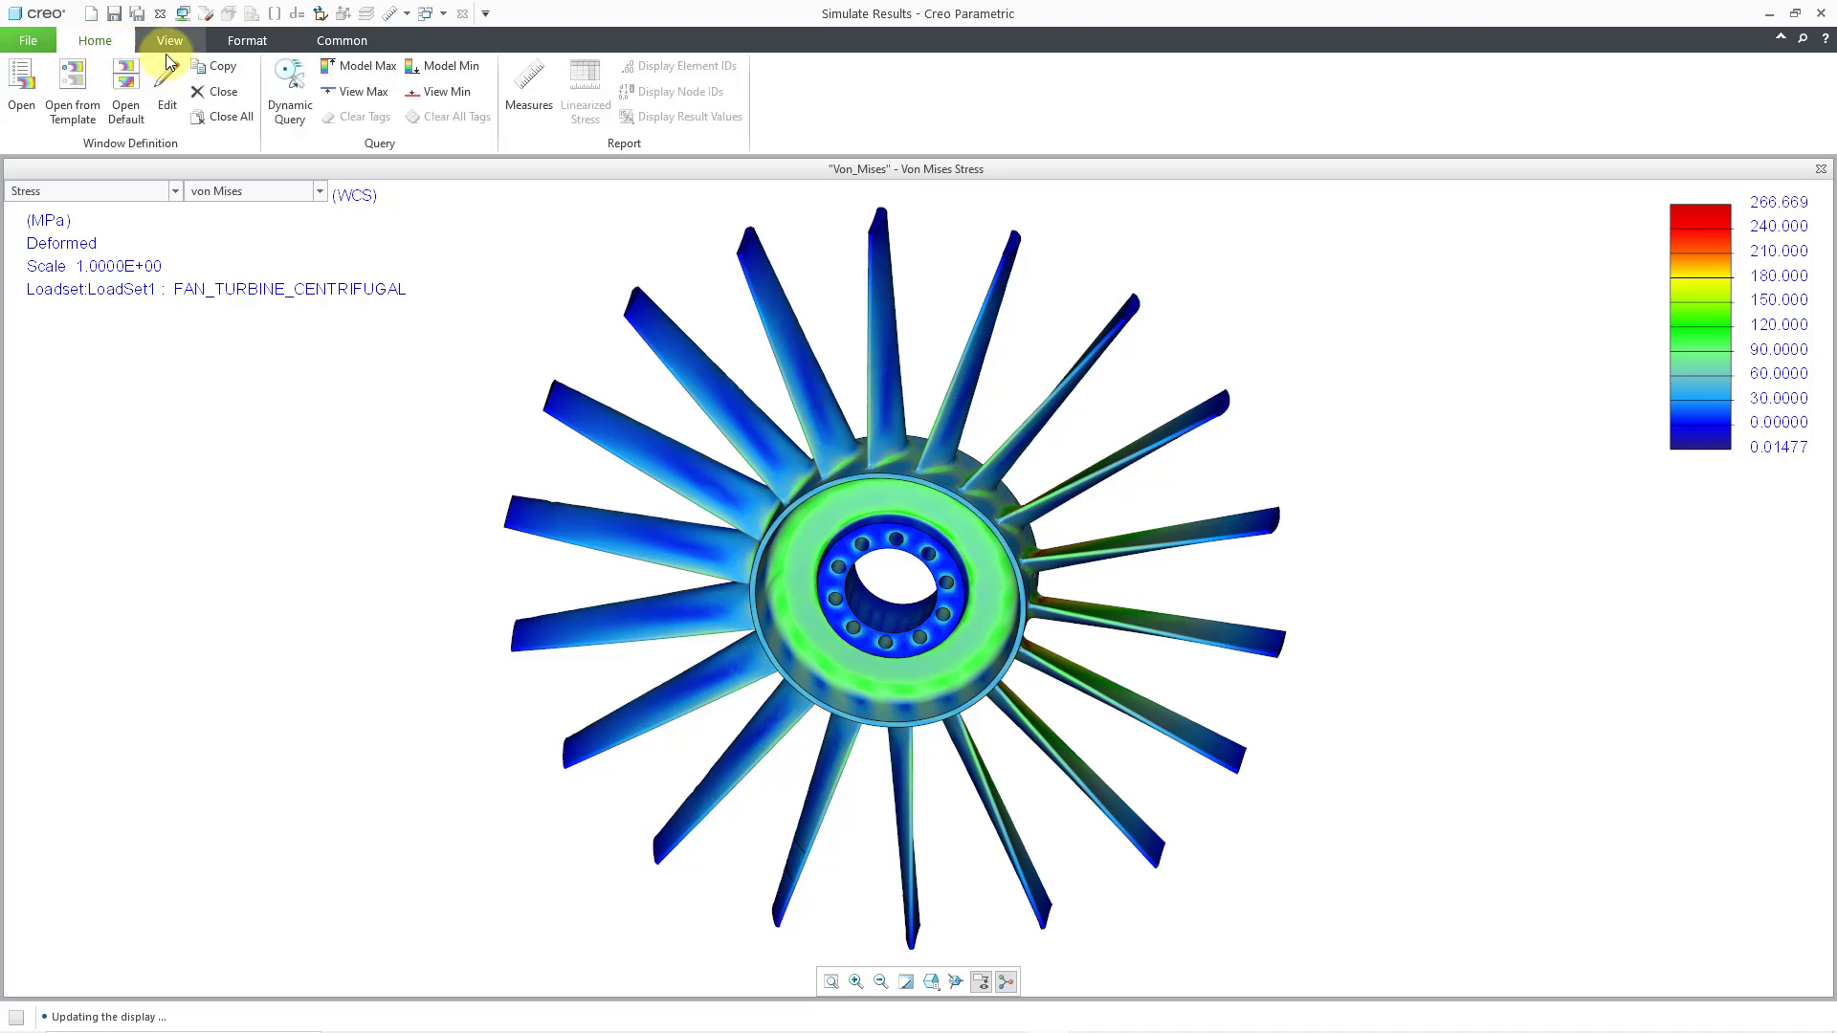
left_click(220, 71)
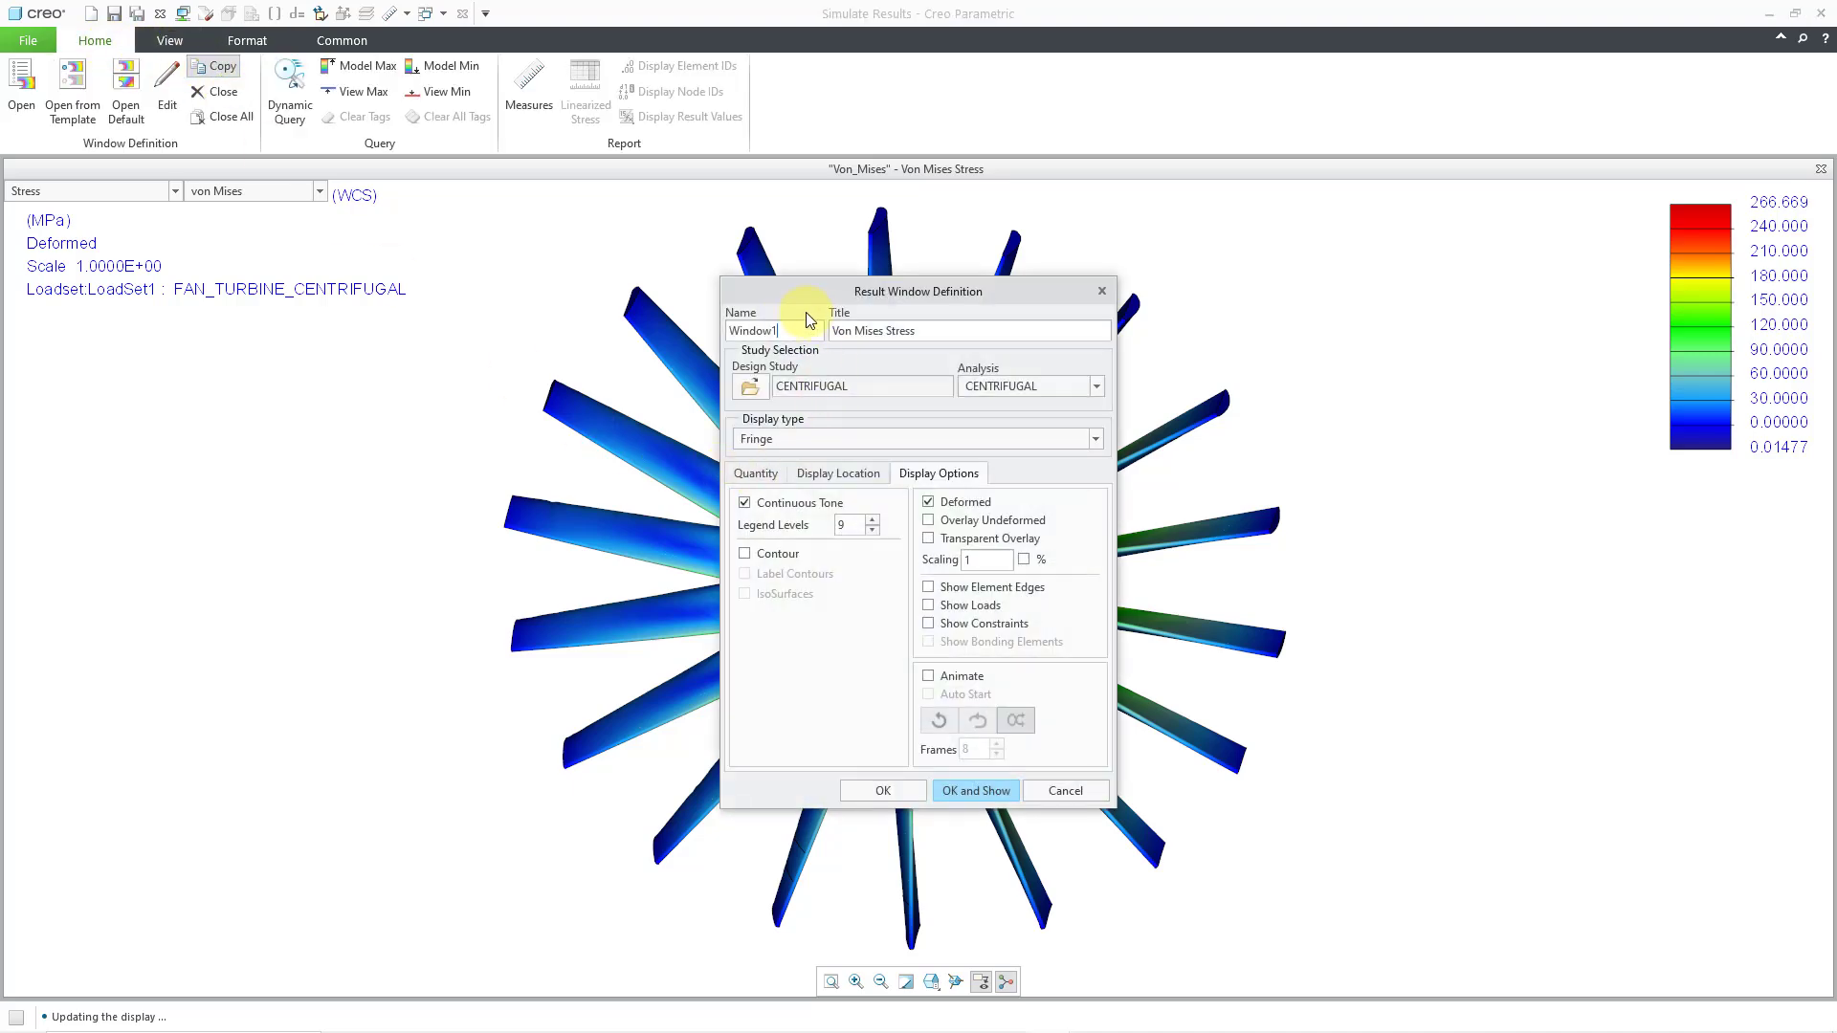
left_click_drag(811, 330, 696, 329)
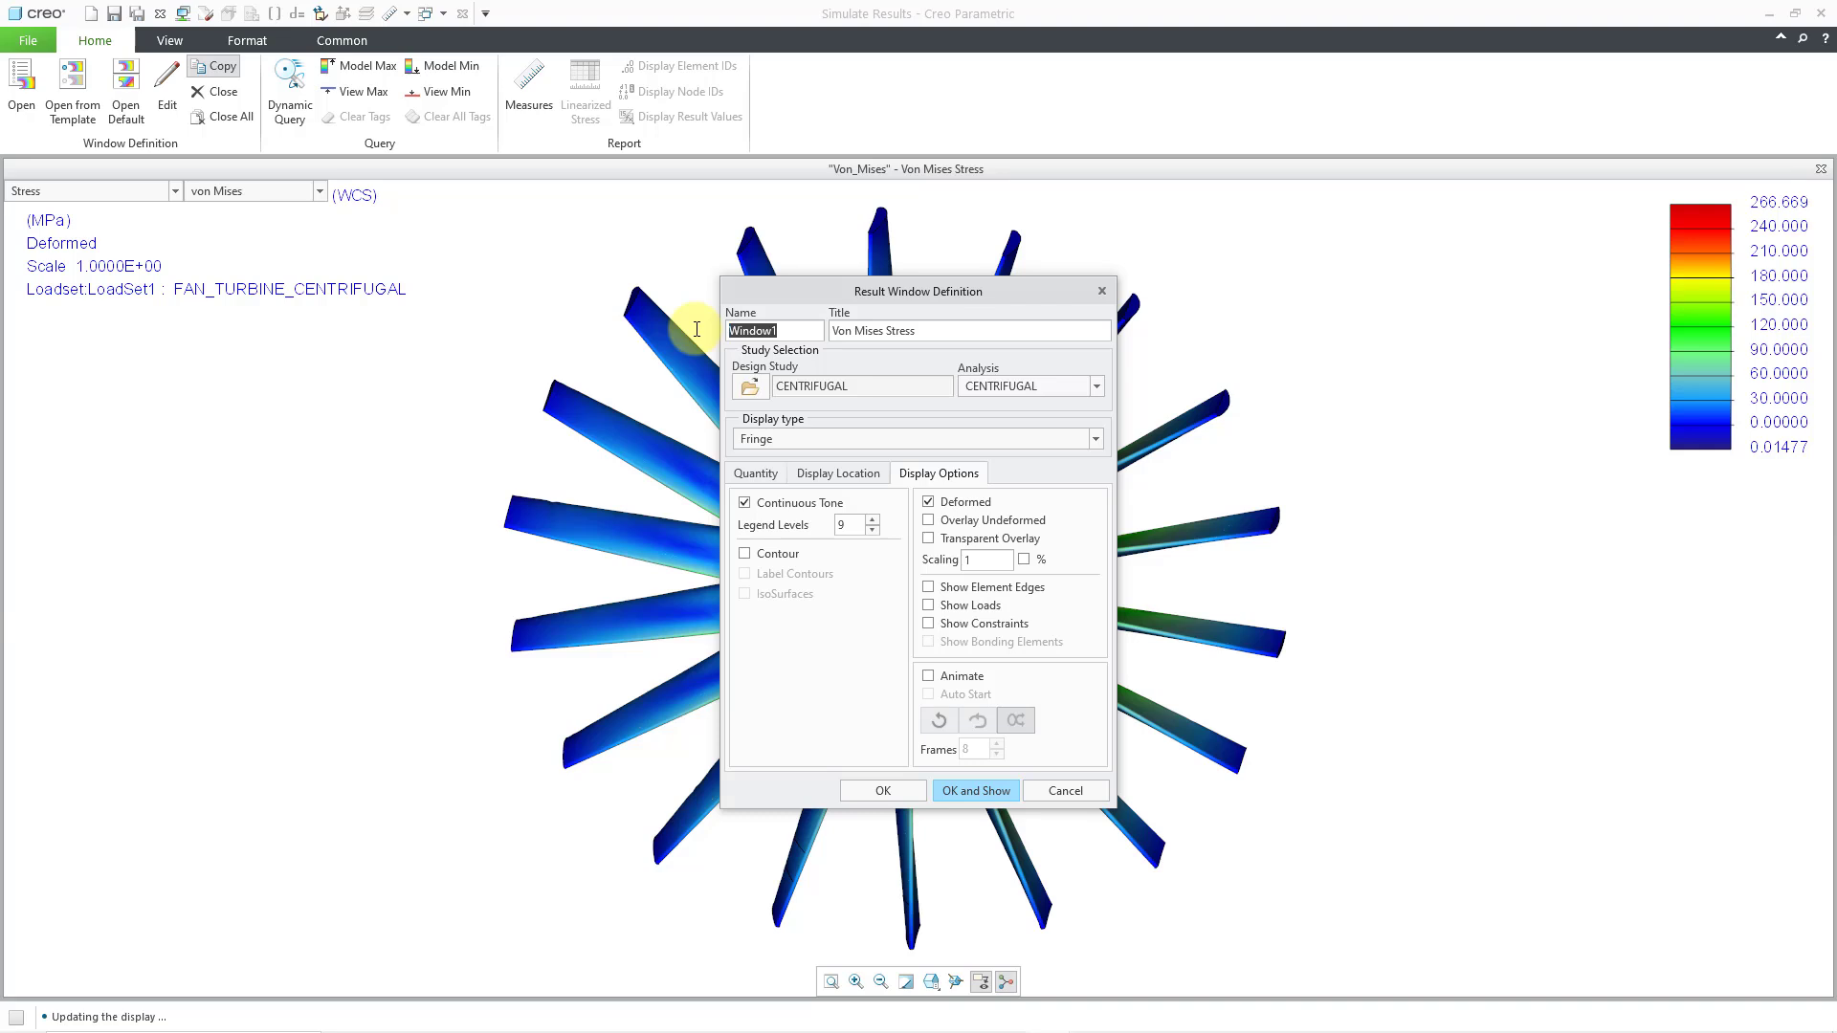
type("Failut")
key("BackSpace")
type("re")
key("BackSpace")
key("BackSpace")
key("BackSpace")
key("BackSpace")
key("BackSpace")
key("BackSpace")
key("BackSpace")
key("BackSpace")
key("BackSpace")
key("BackSpace")
key("BackSpace")
key("BackSpace")
key("BackSpace")
key("BackSpace")
key("BackSpace")
type("Failure Index")
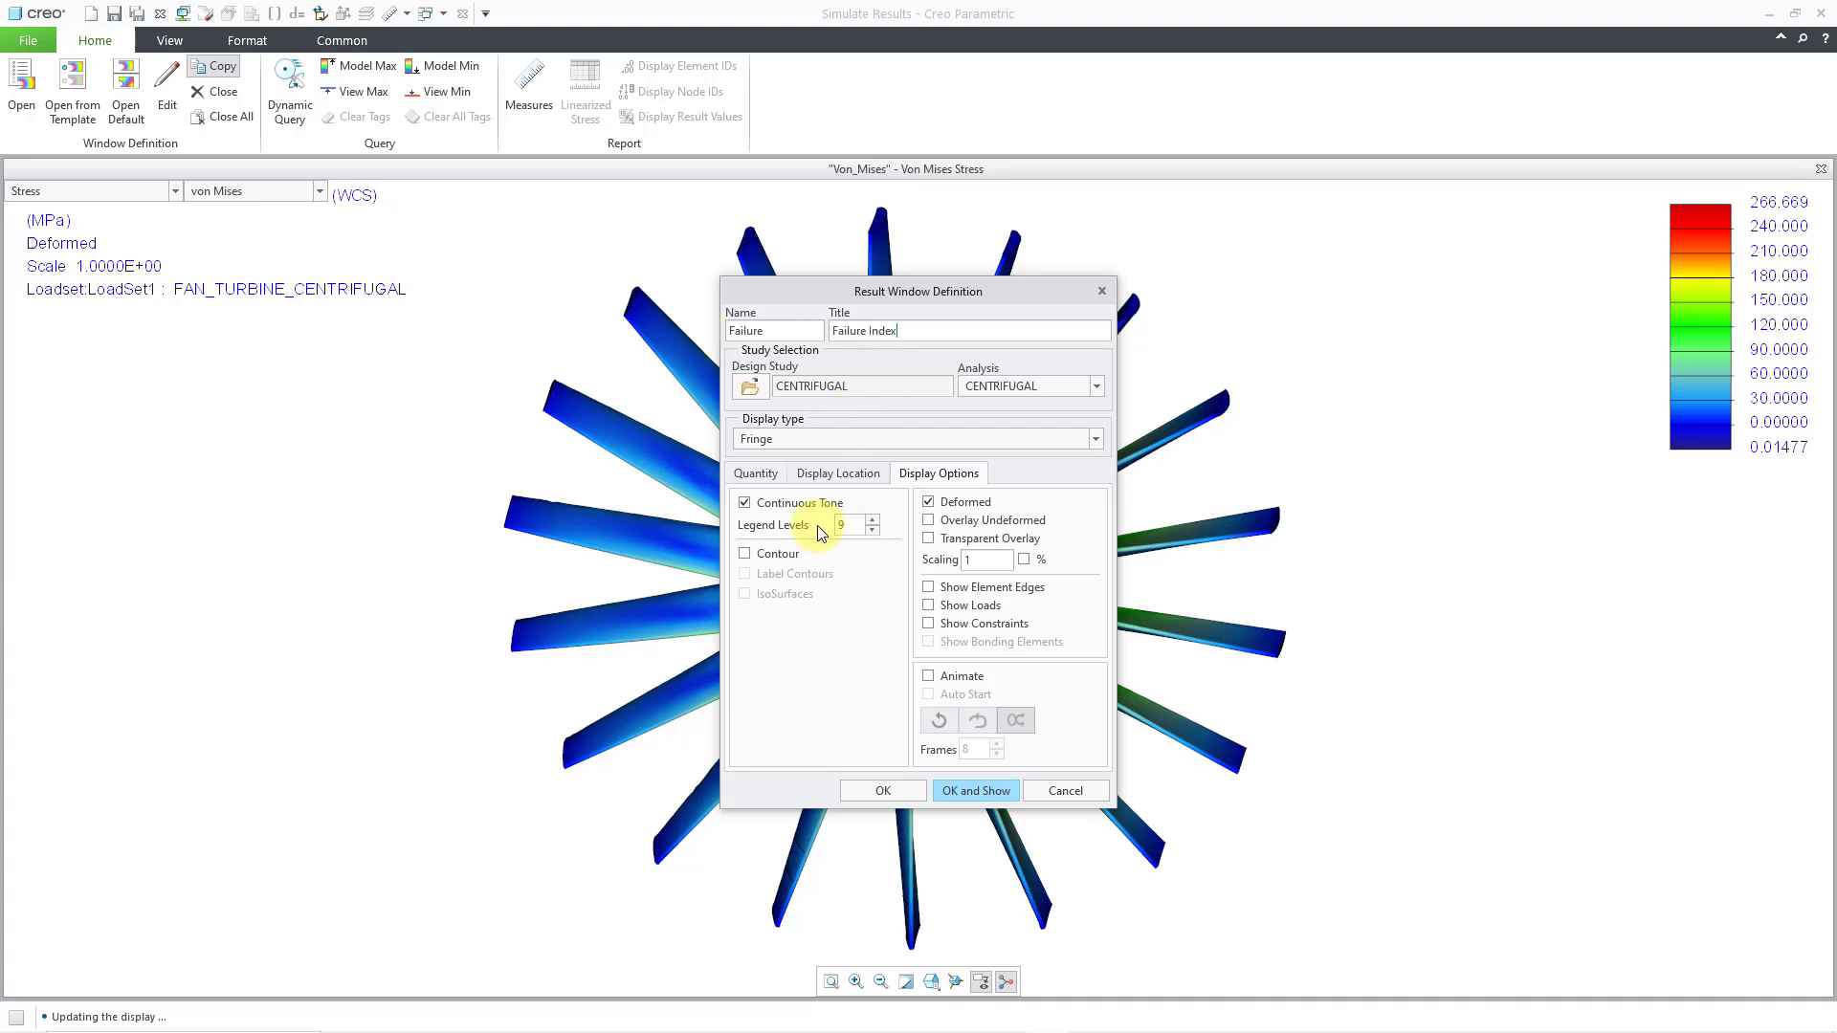
Set the new window's plotted quantity to Failure Index and display it.
left_click(762, 473)
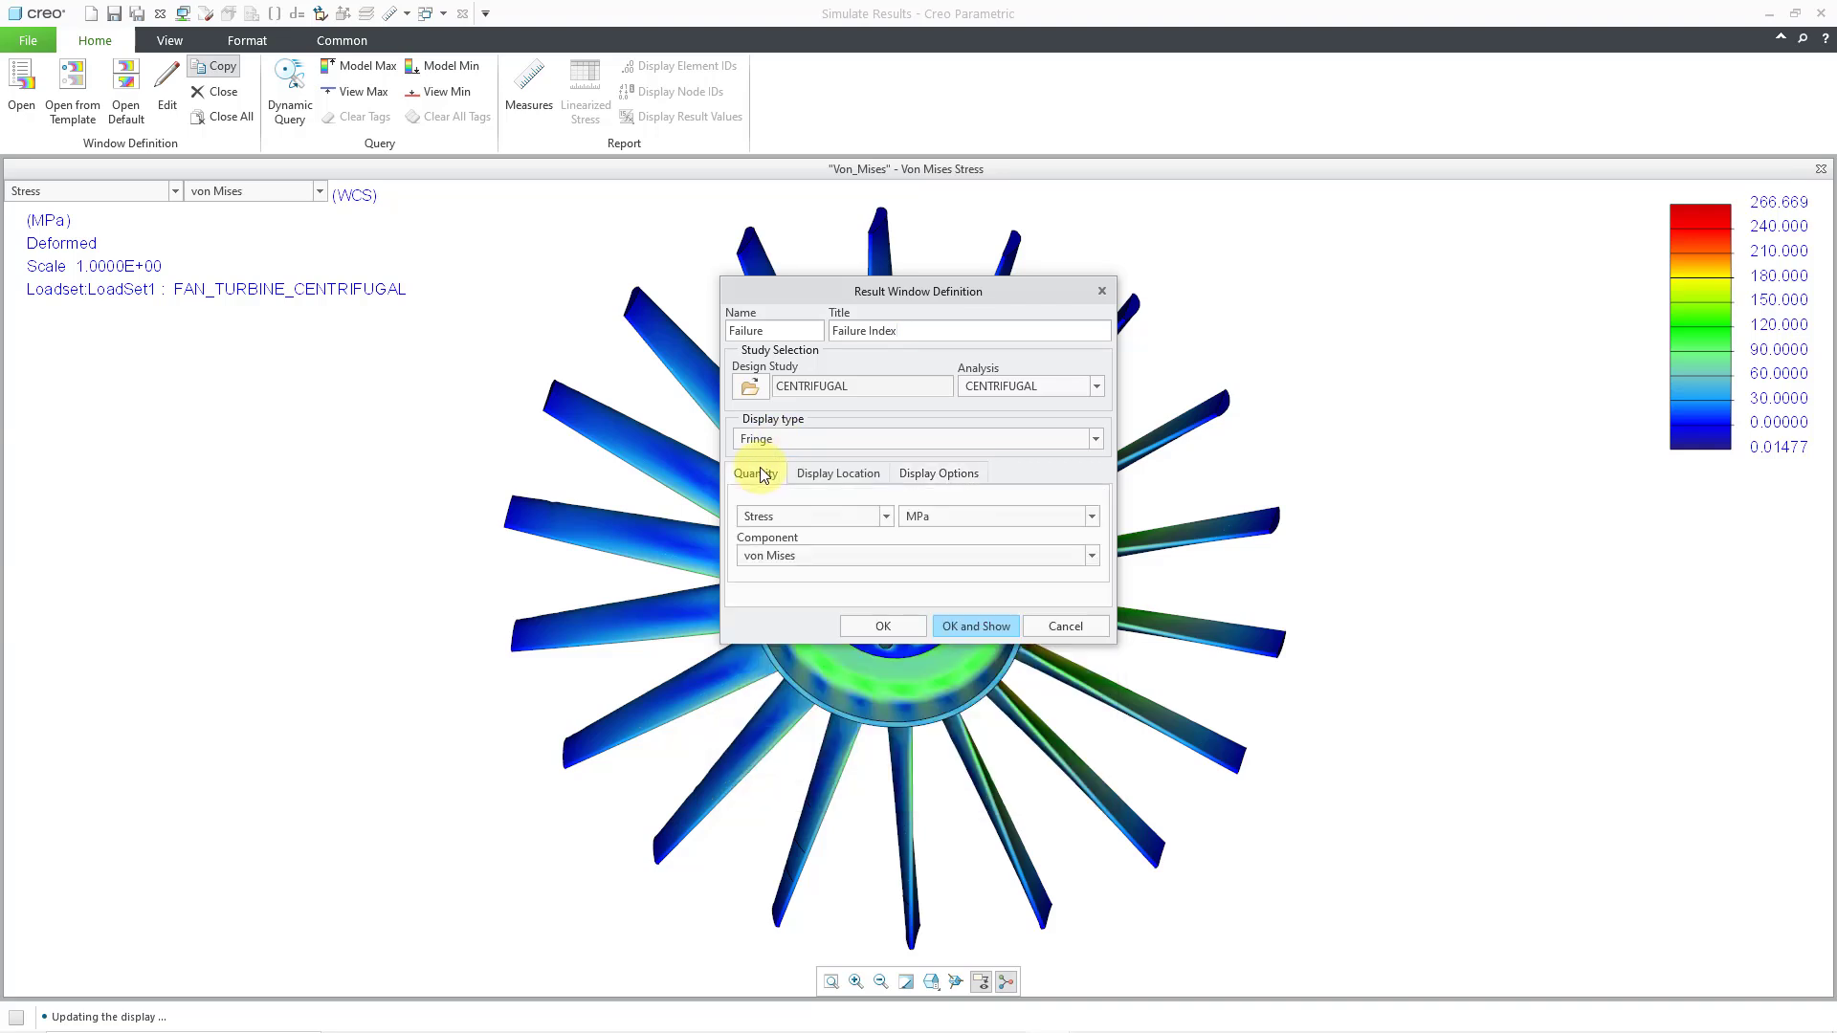
left_click(794, 521)
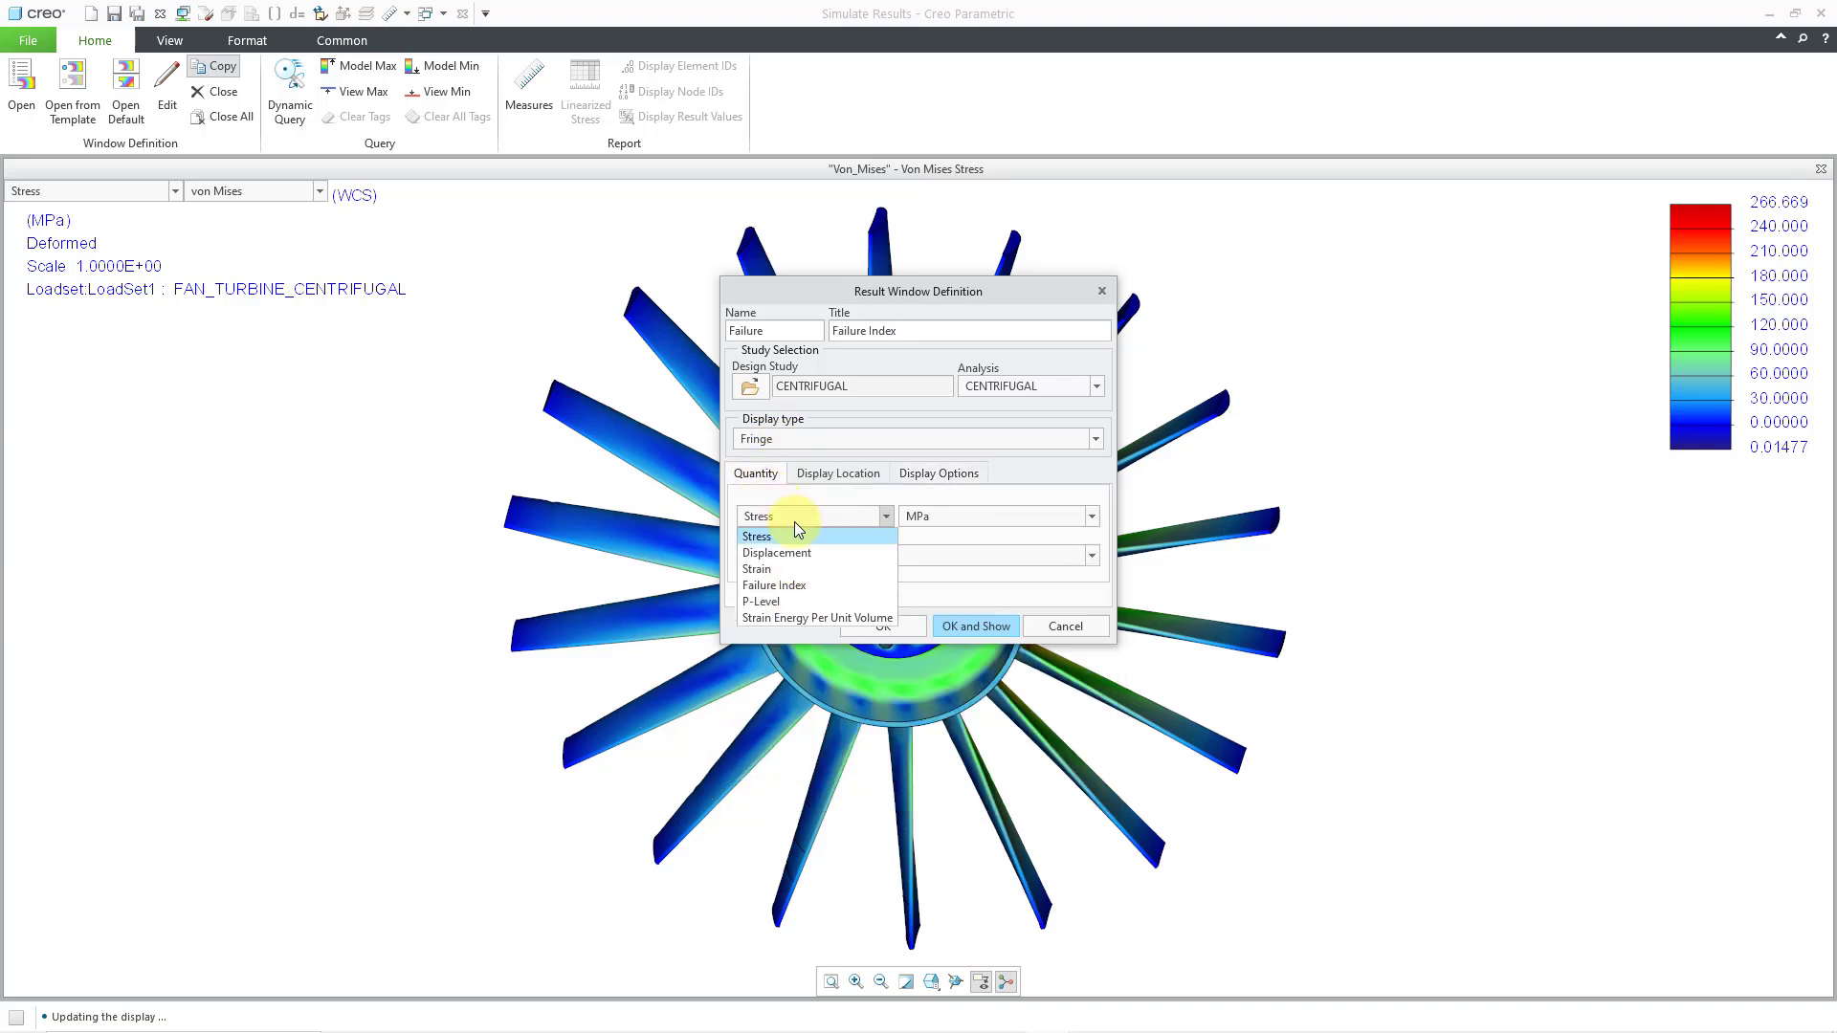
left_click(859, 585)
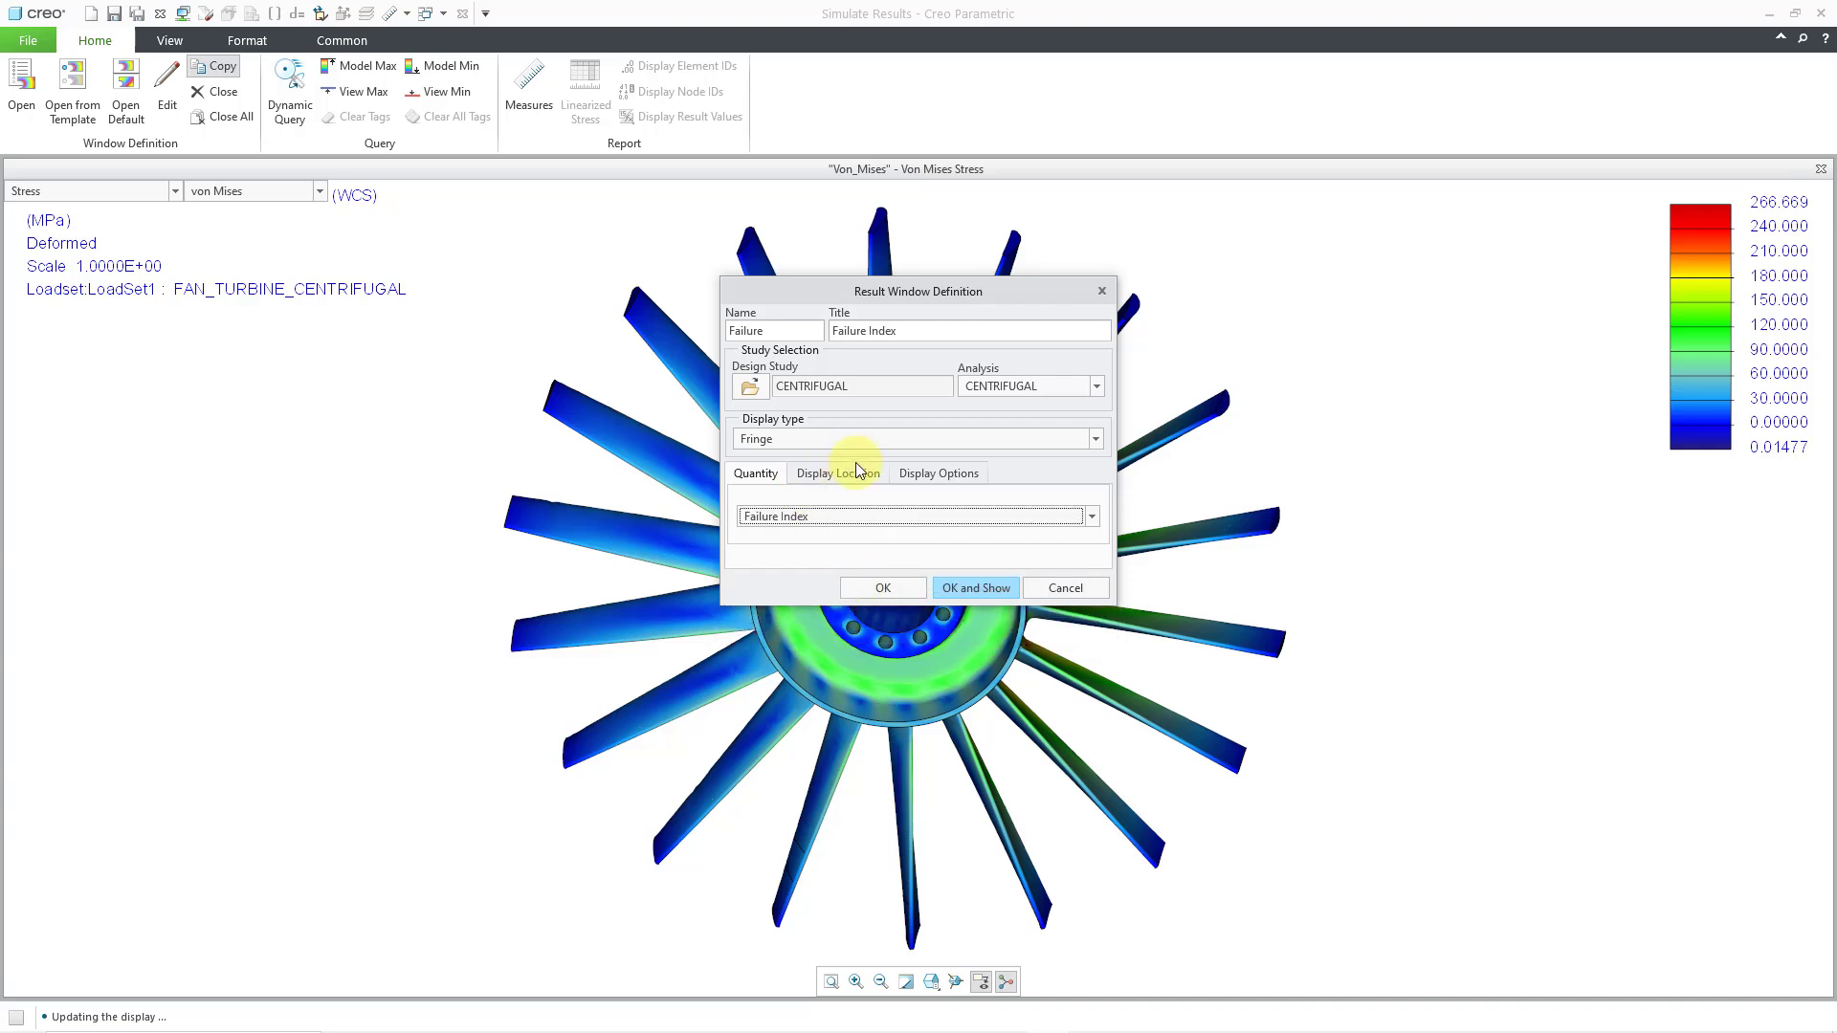
left_click(963, 473)
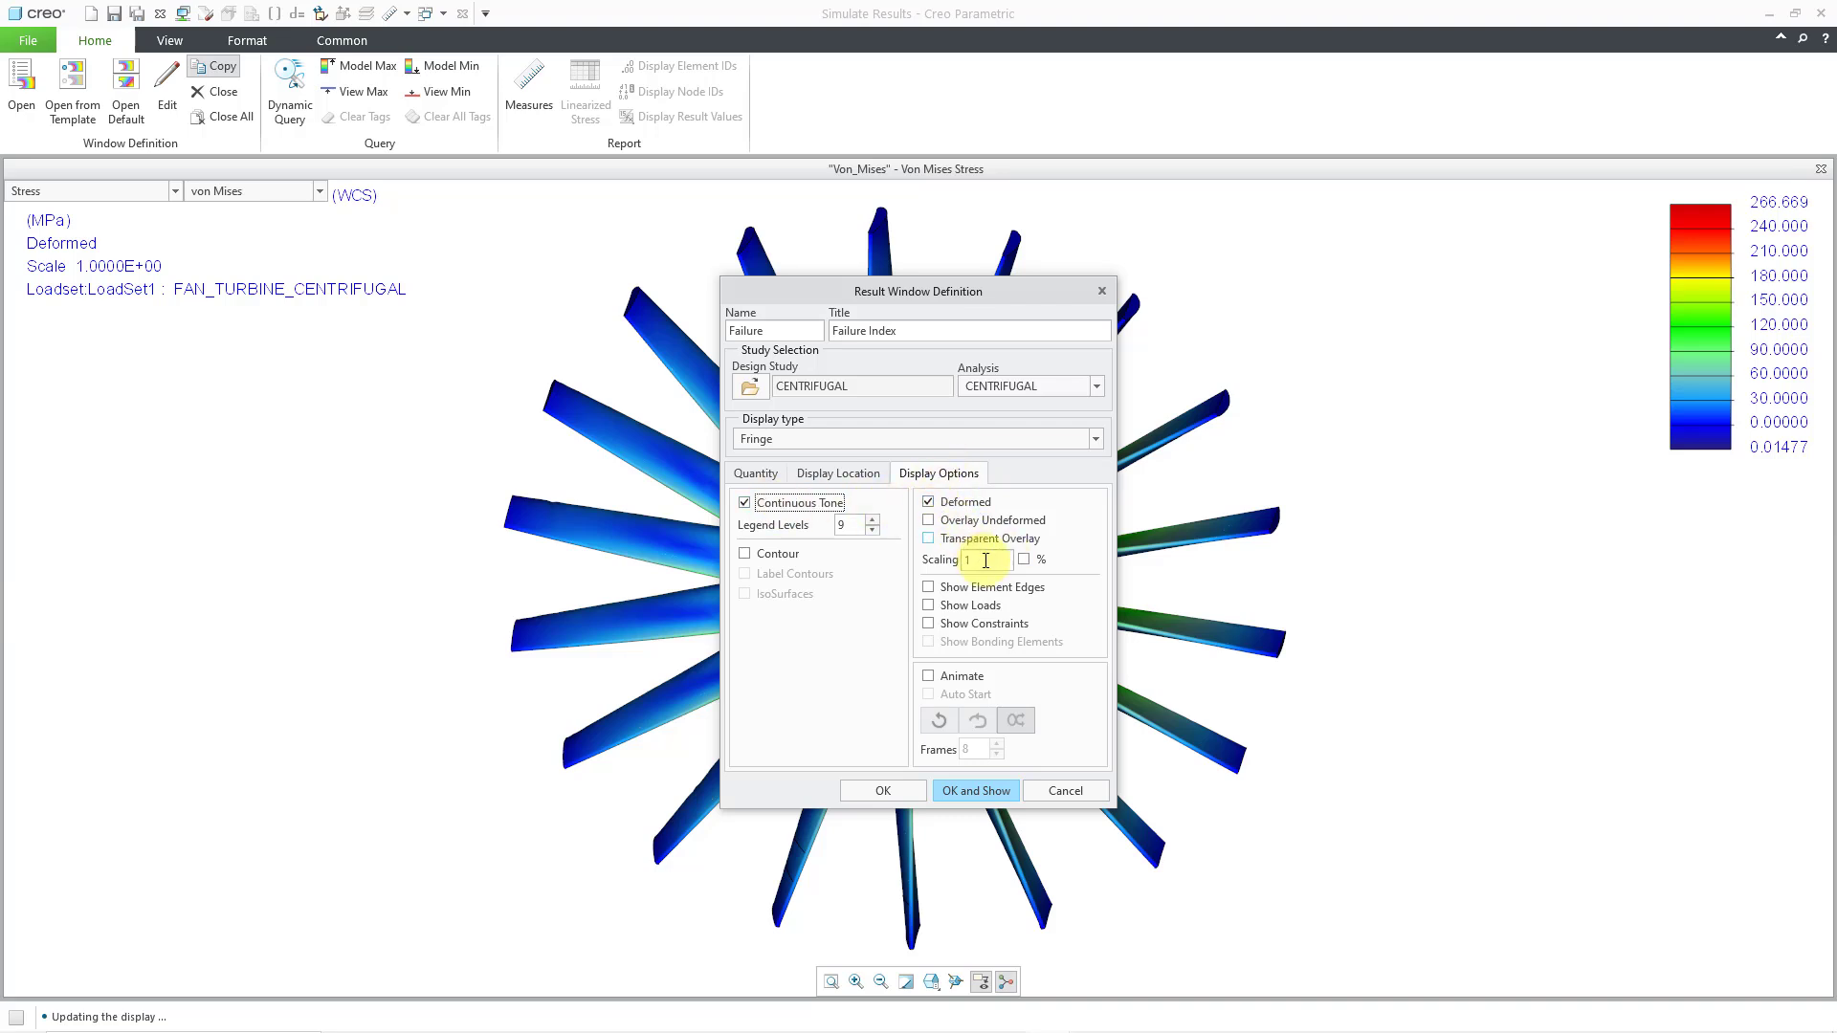
left_click(978, 787)
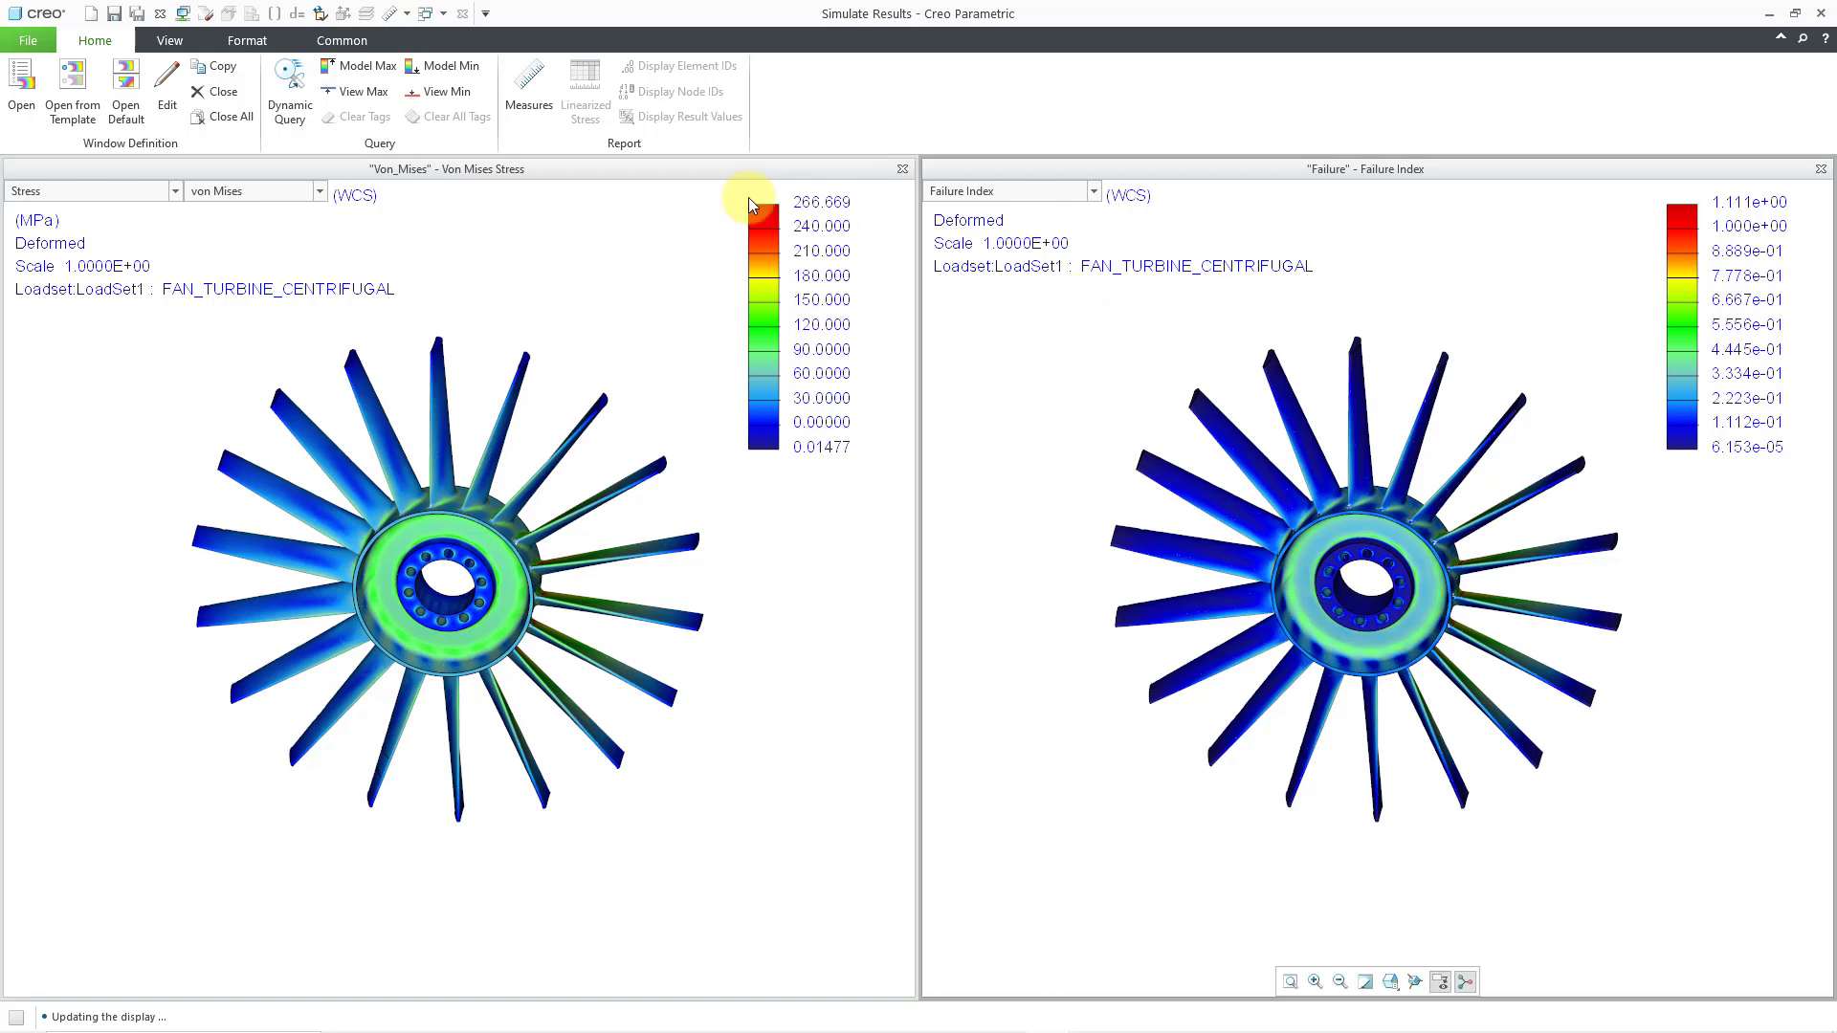
Edit the Failure Index legend to a minimum of 0 and a maximum of 1.
left_click(260, 40)
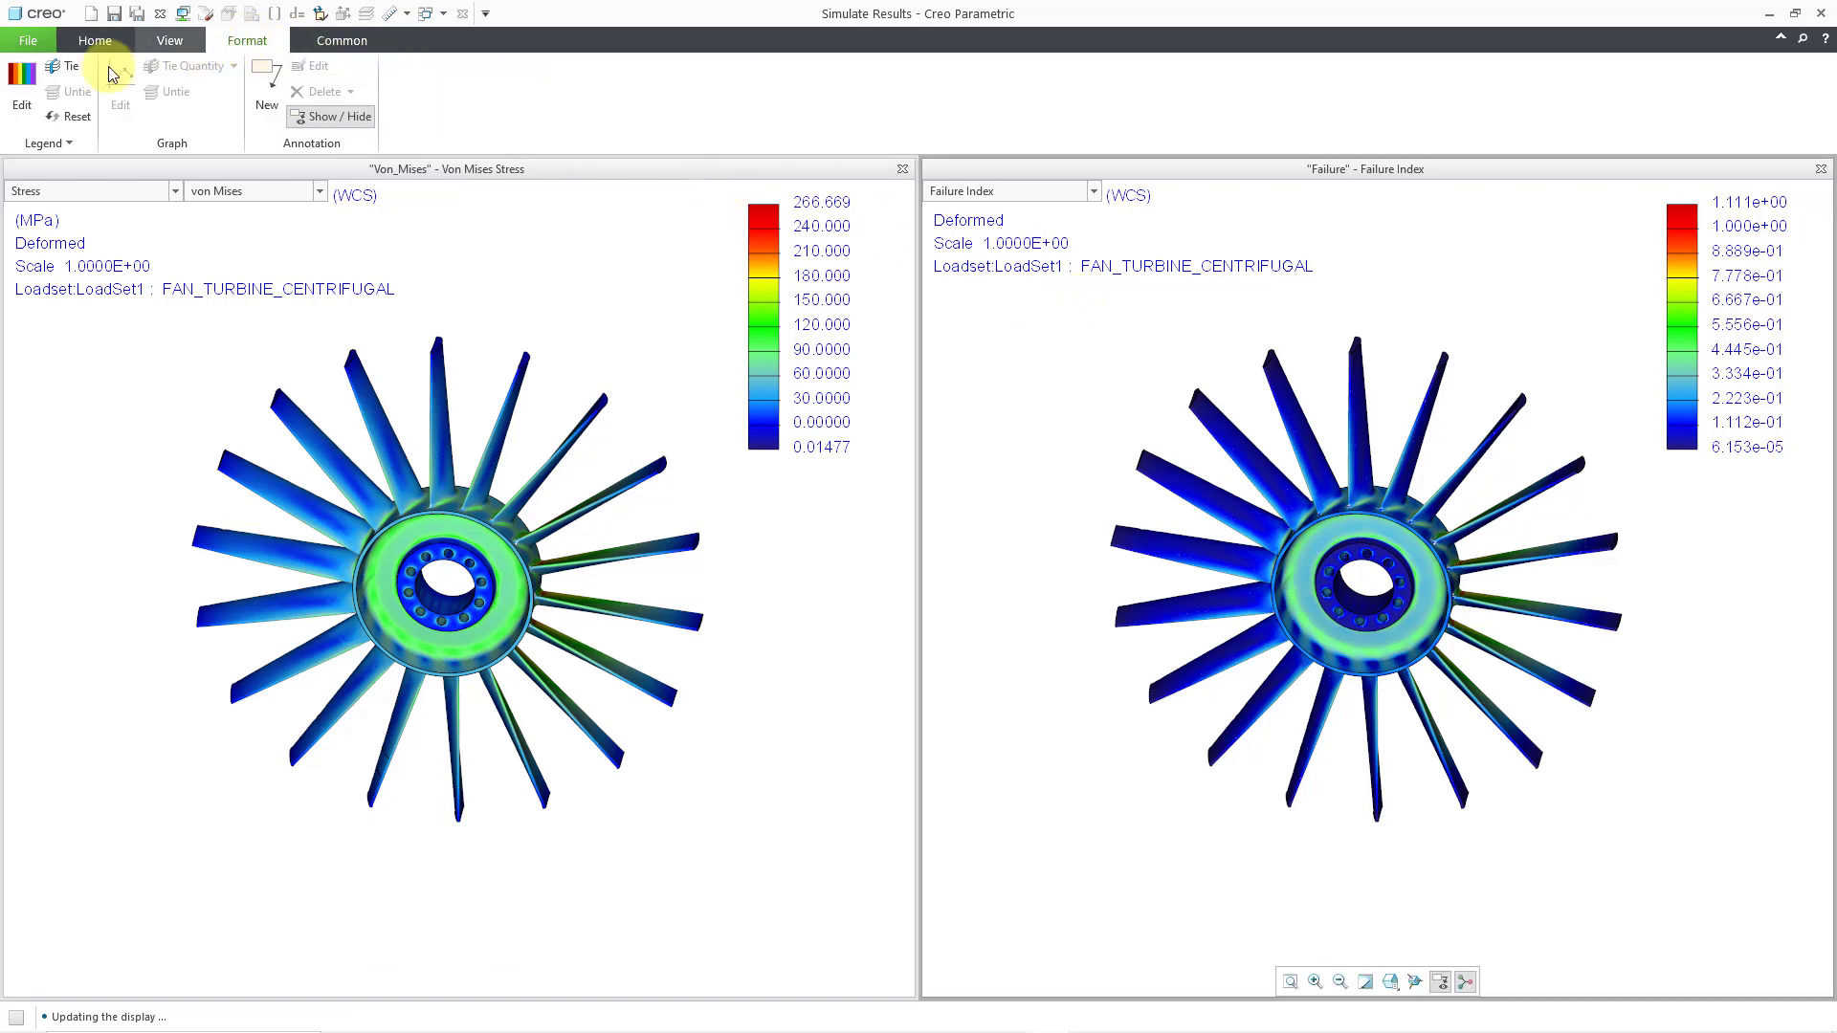
left_click(21, 87)
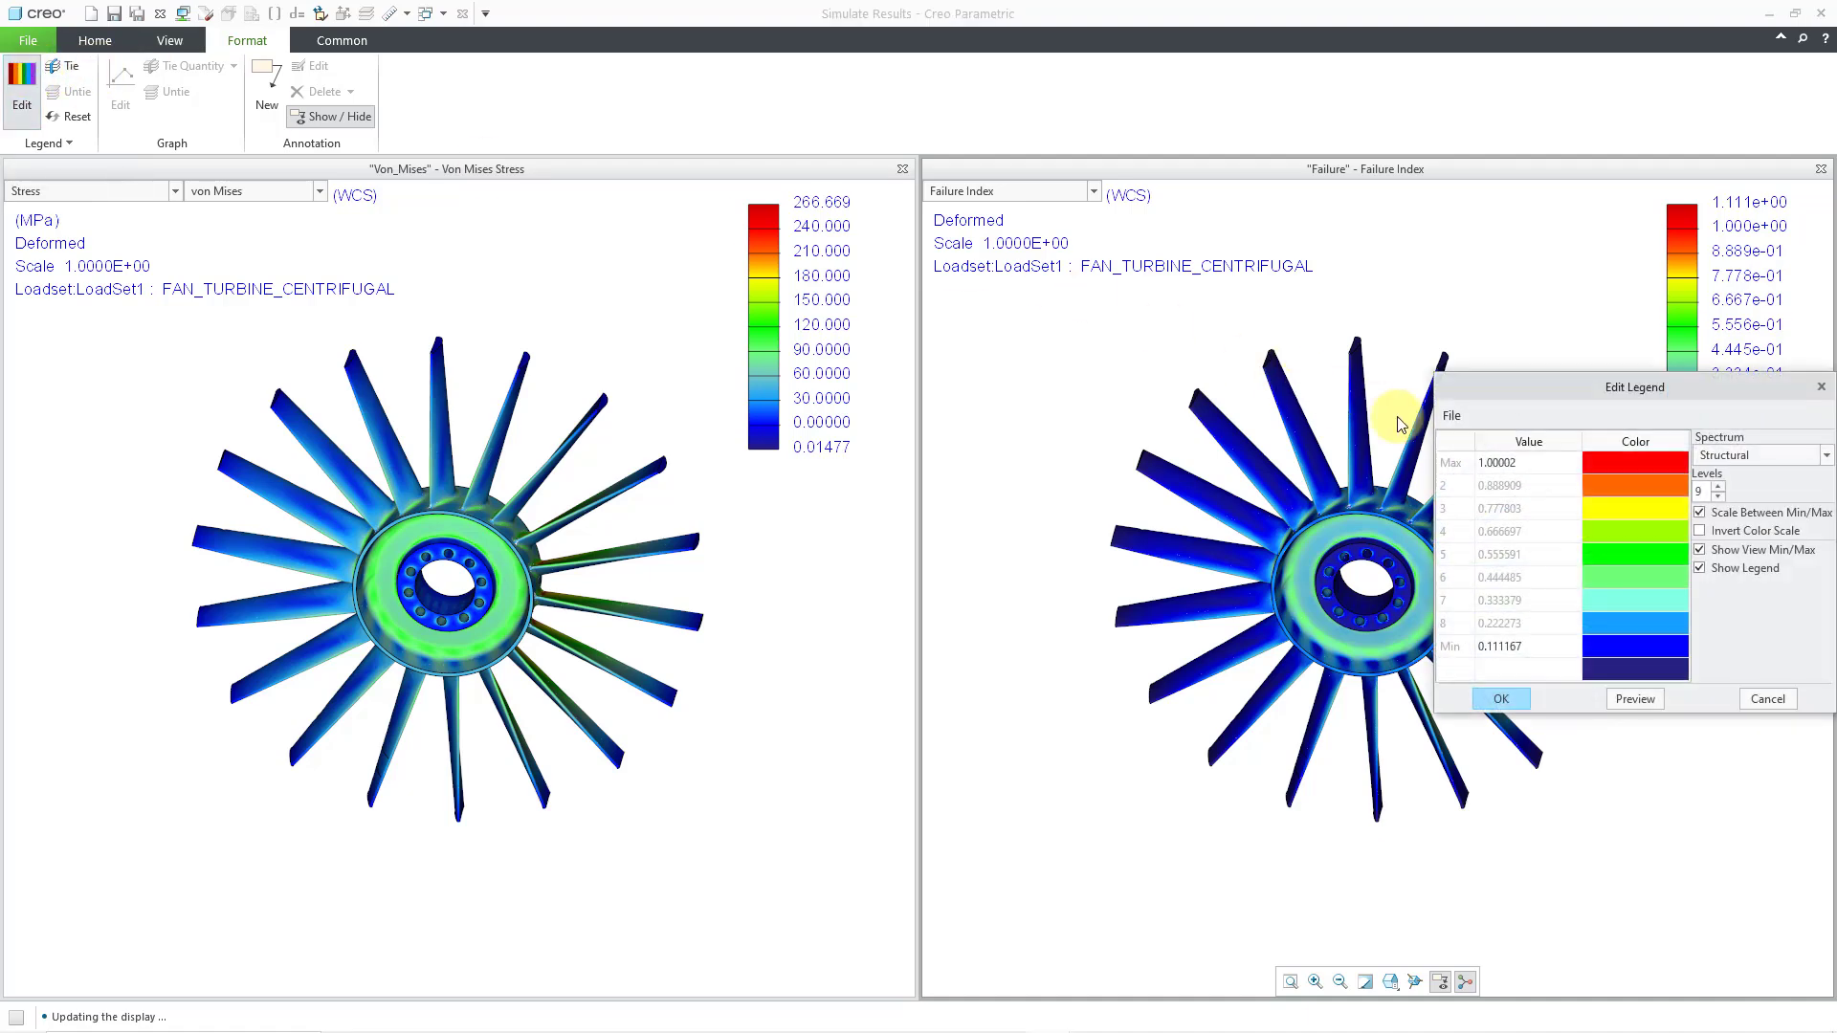
left_click(1510, 652)
double_click(1511, 651)
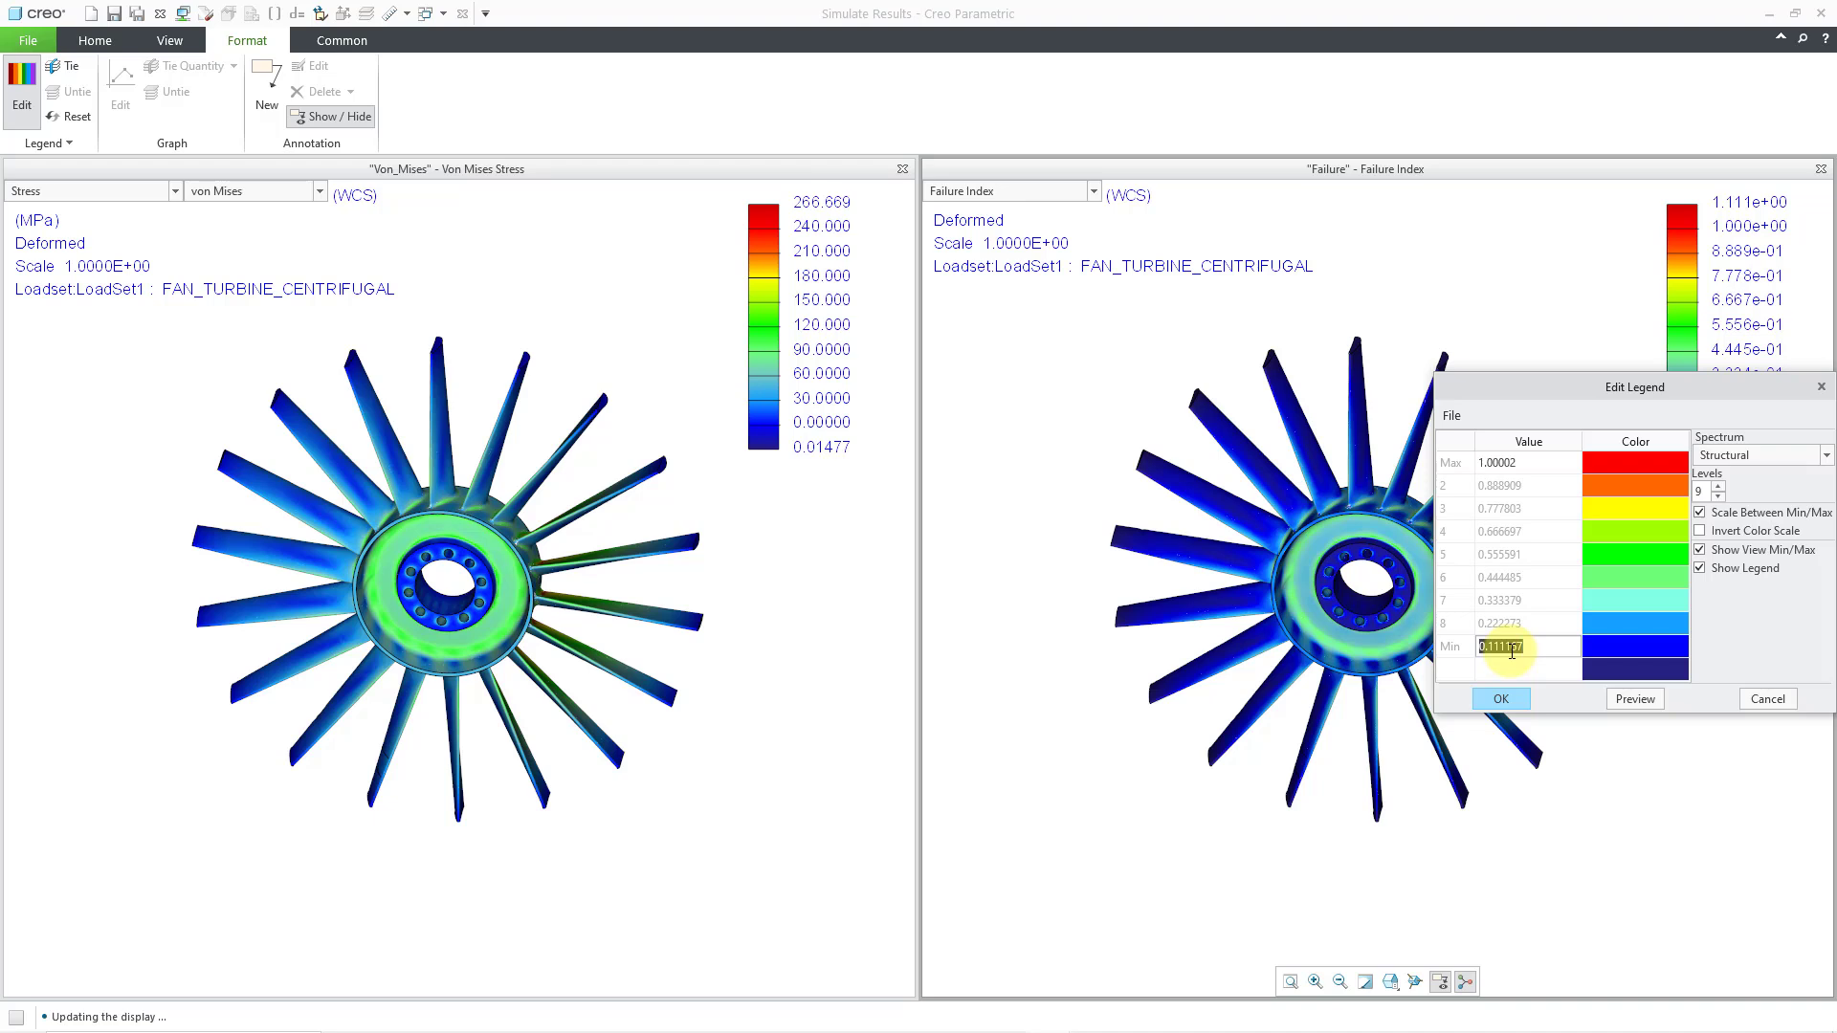
type("0")
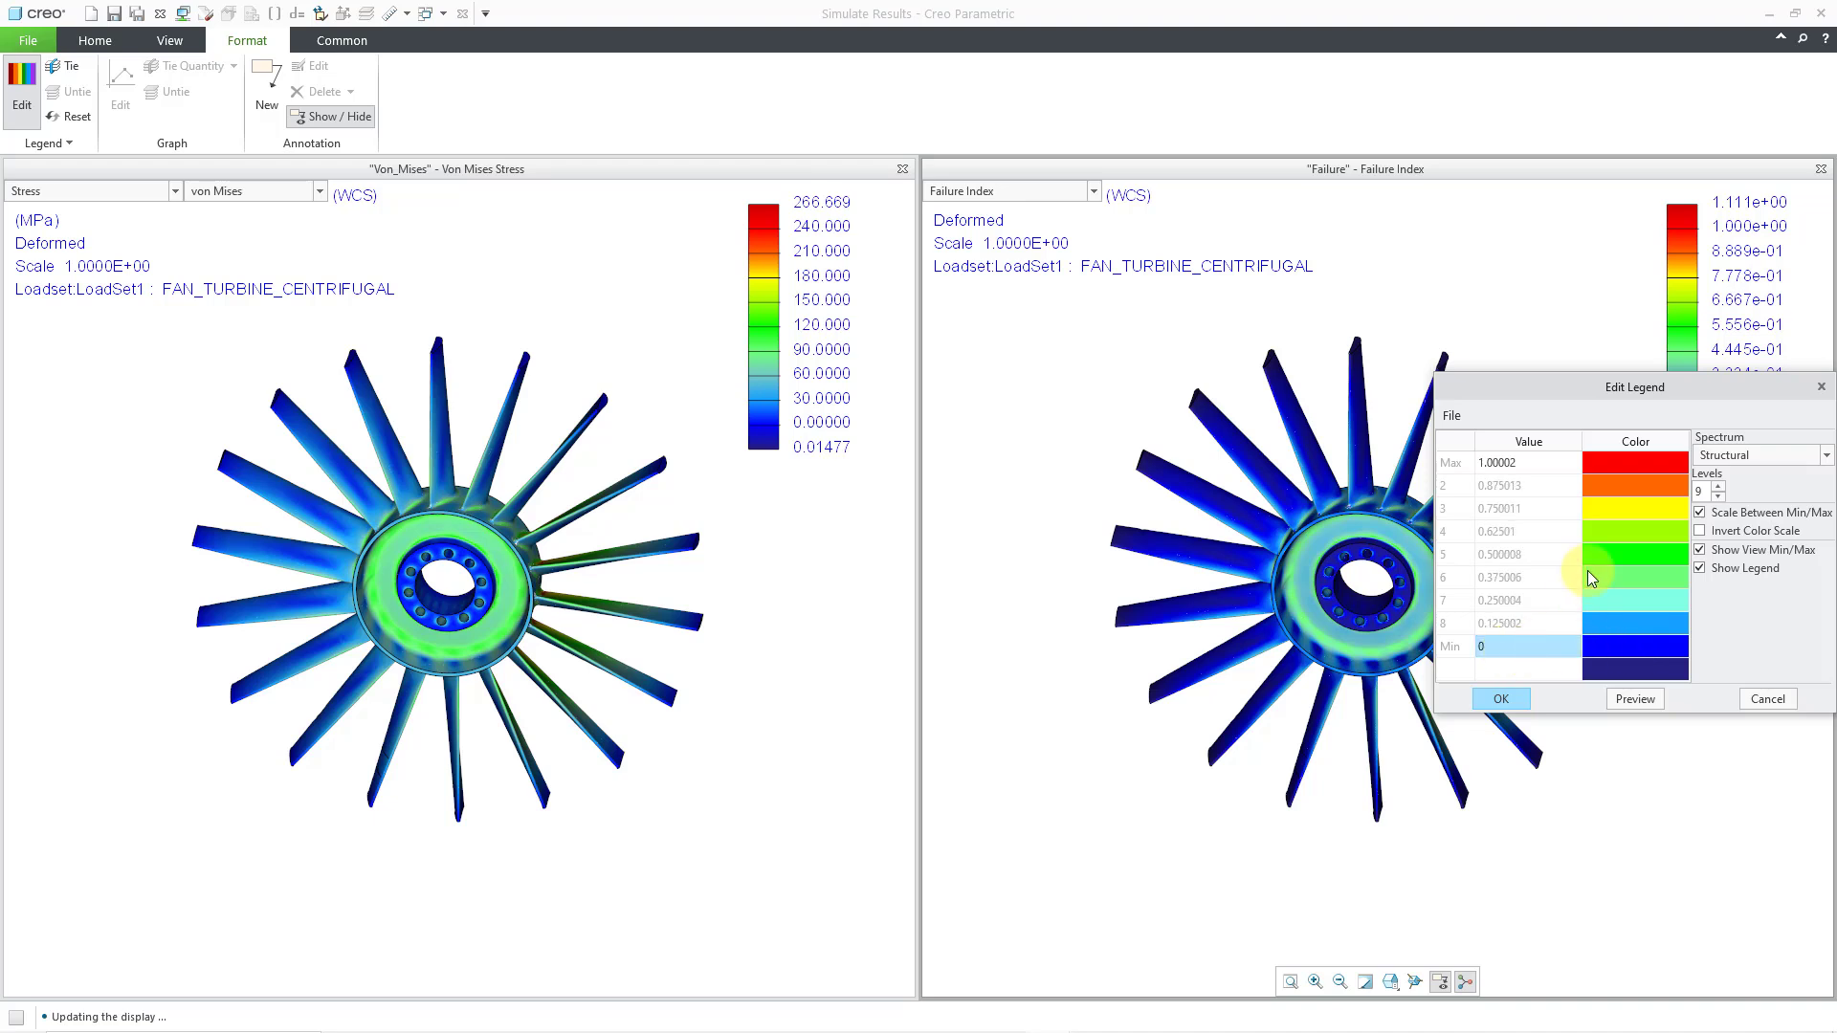
left_click(1549, 462)
double_click(1549, 461)
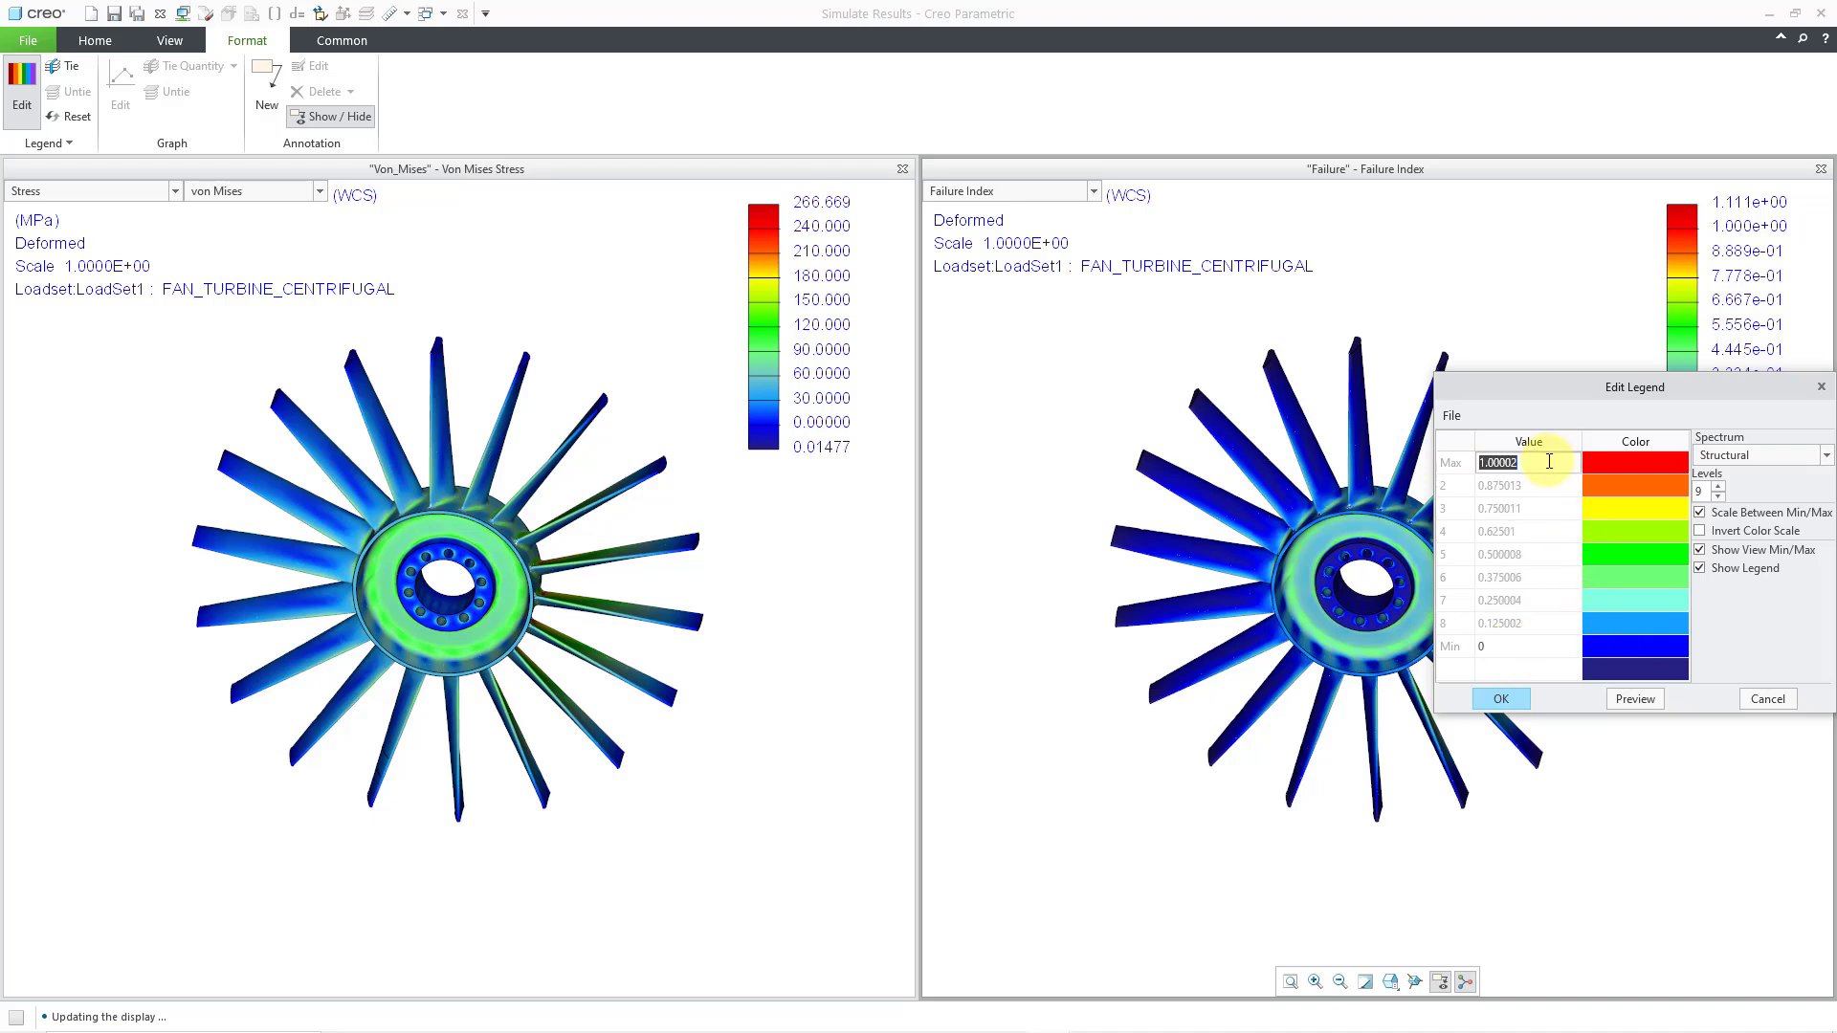
type("1")
key("Return")
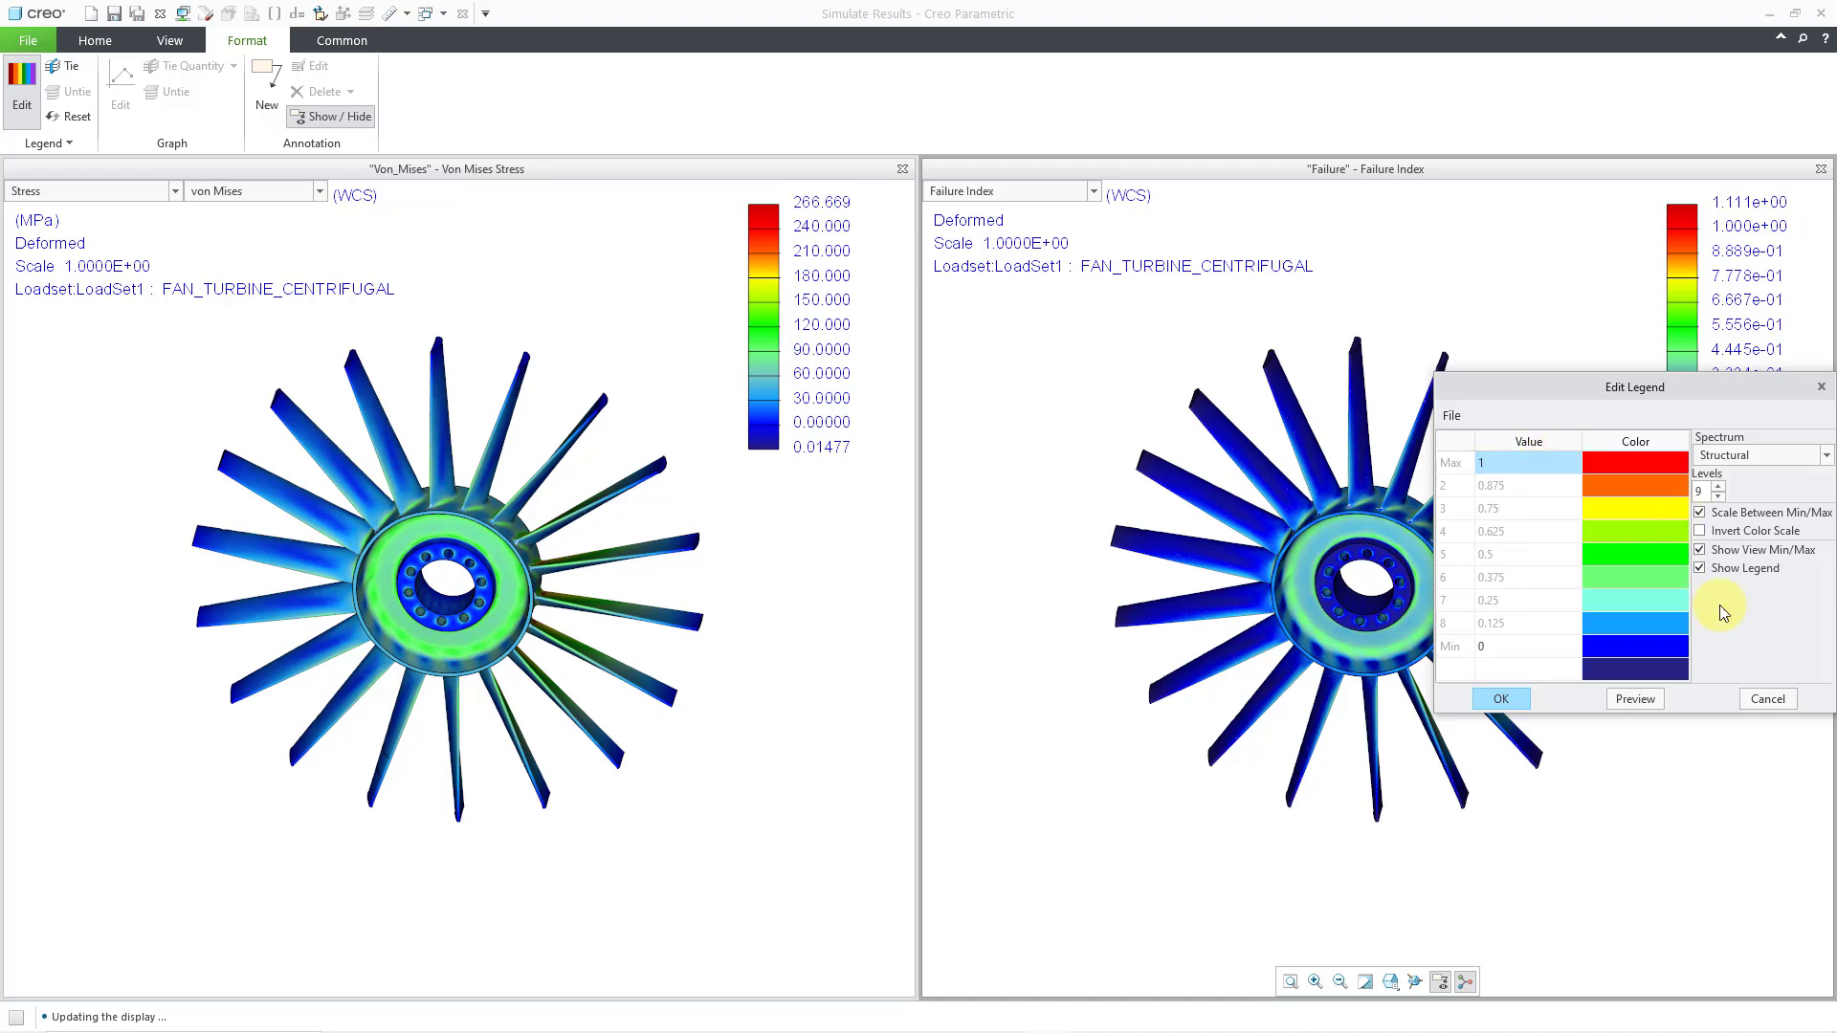
left_click(1502, 699)
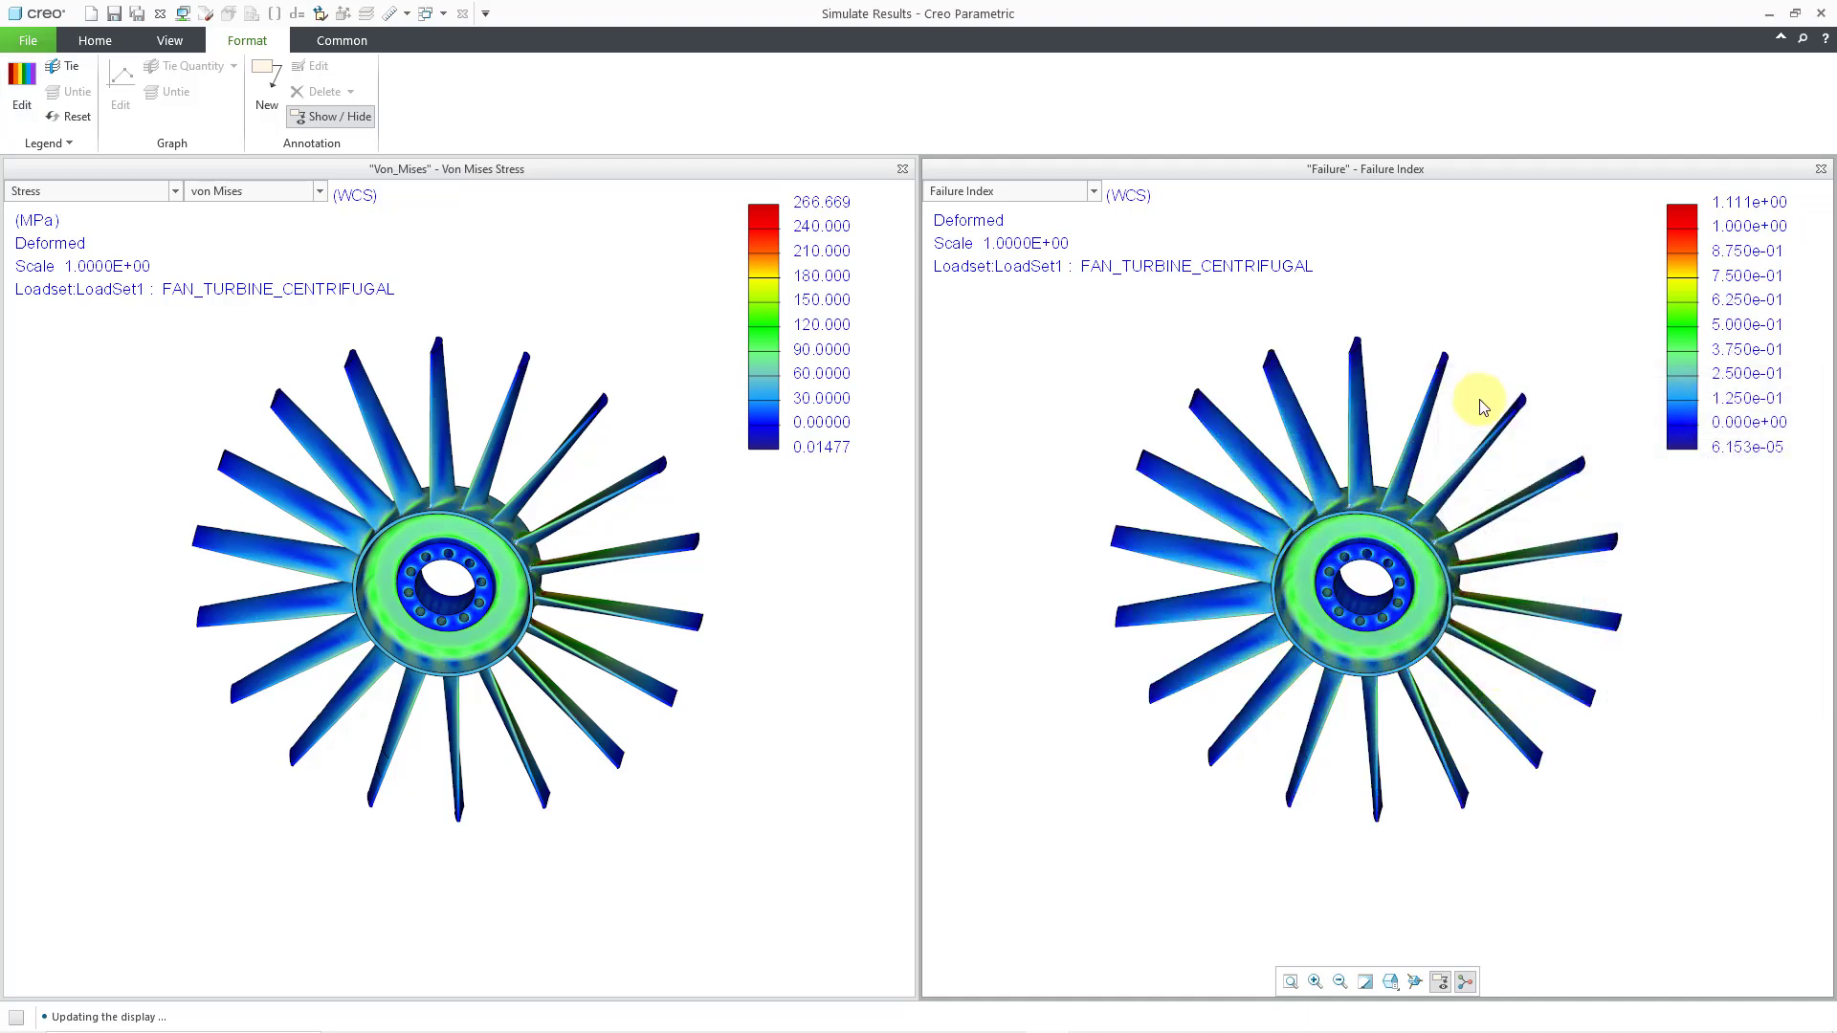
Zoom and orbit the Failure Index fan to an angled view of the blade roots.
middle_click_drag(1333, 449, 1538, 361)
scroll(1306, 517, "up", 5)
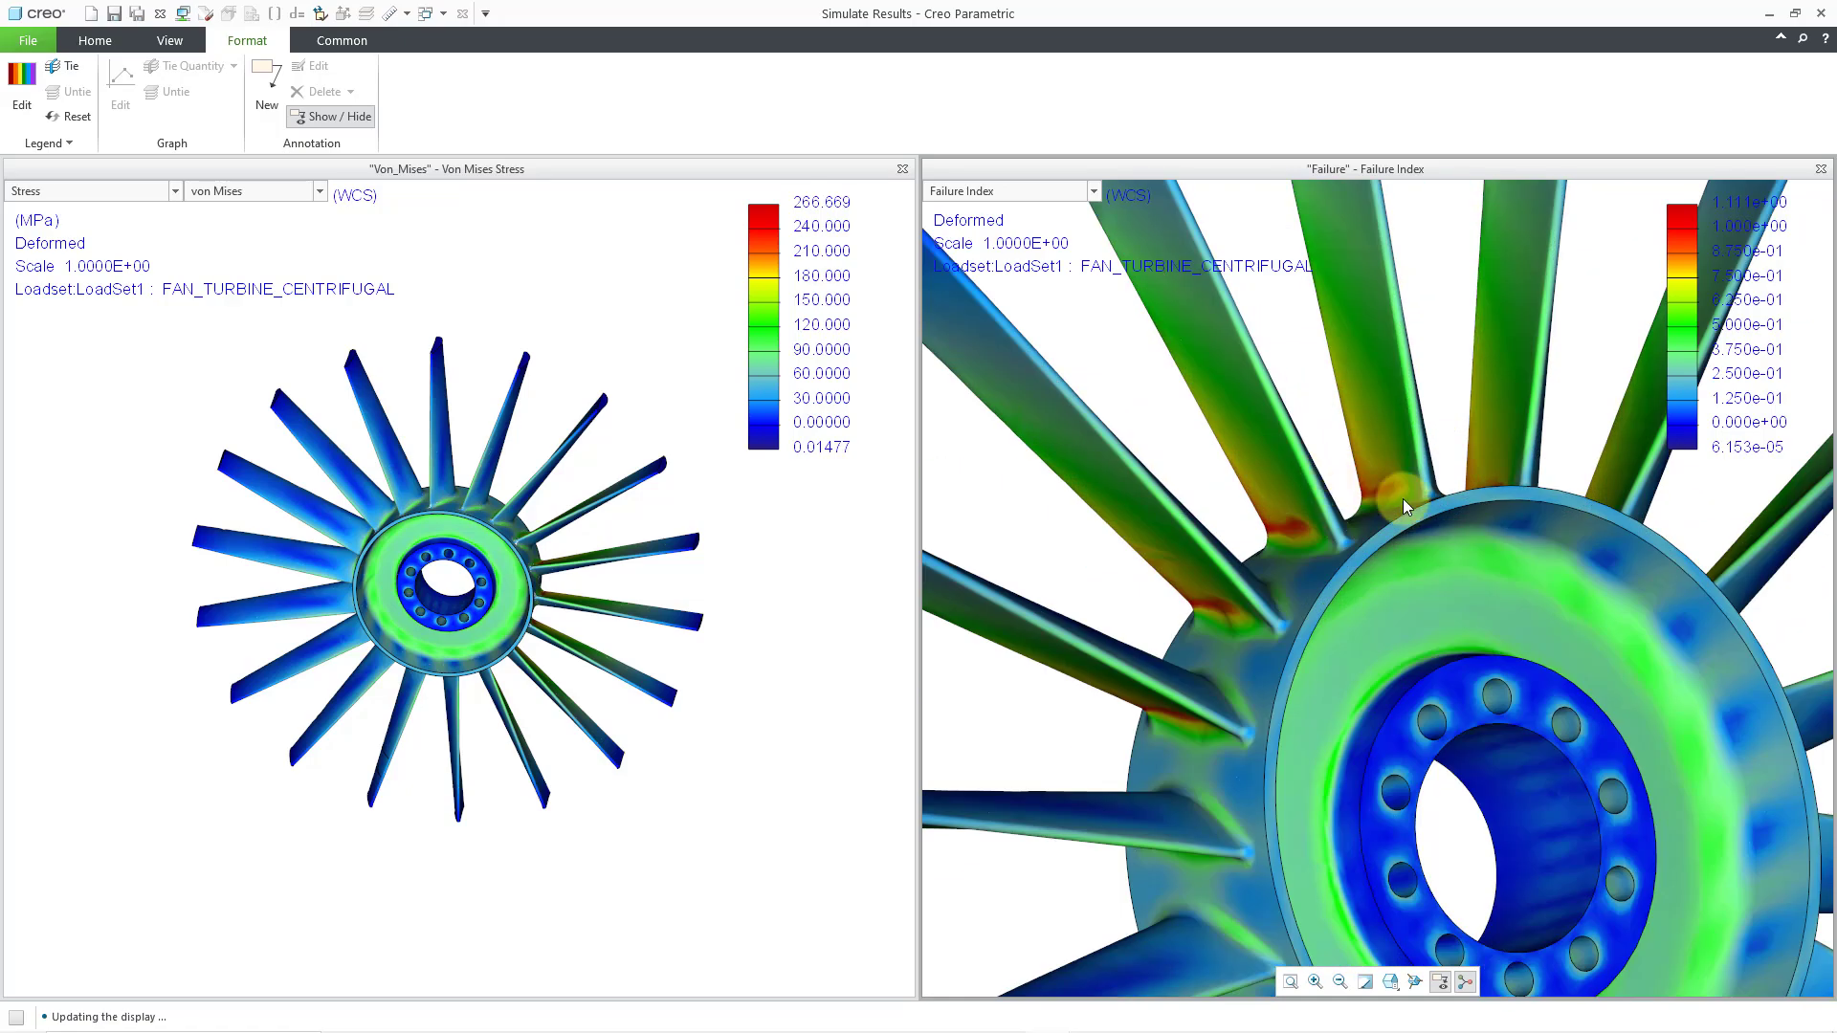
middle_click_drag(1420, 495, 1456, 565)
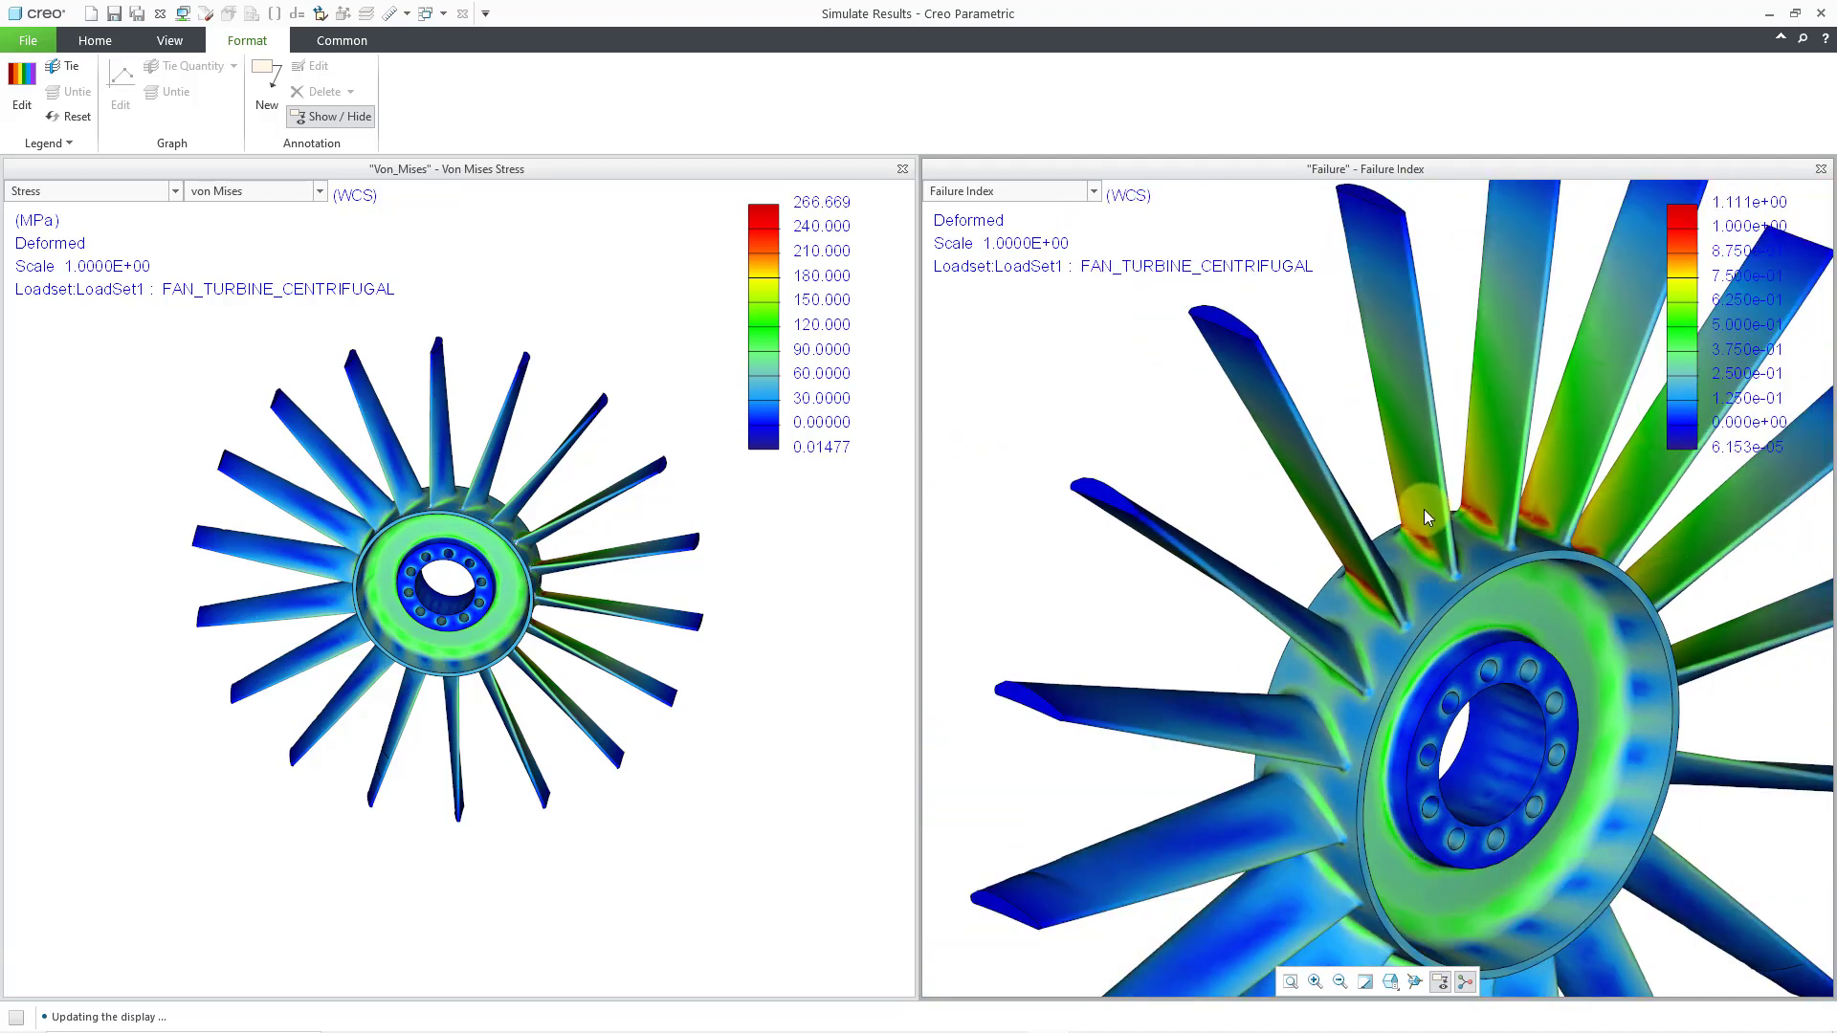
scroll(1424, 509, "down", 1)
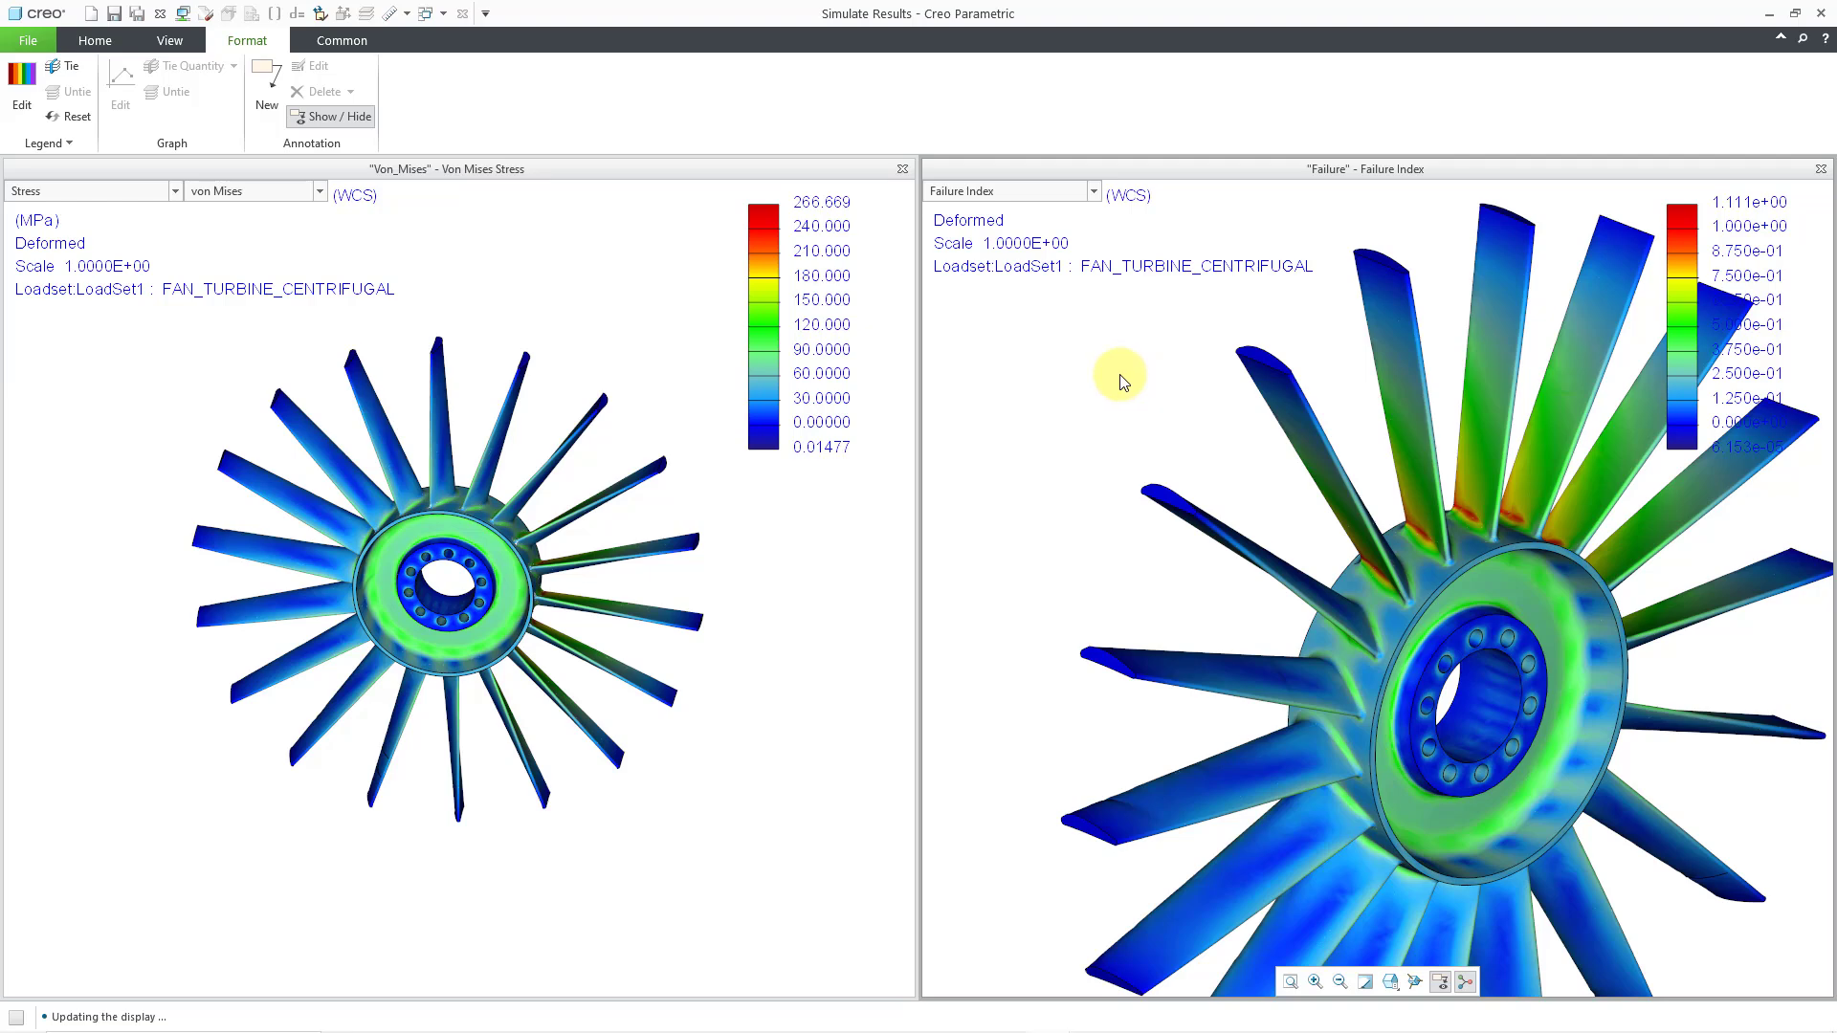
scroll(1122, 379, "down", 3)
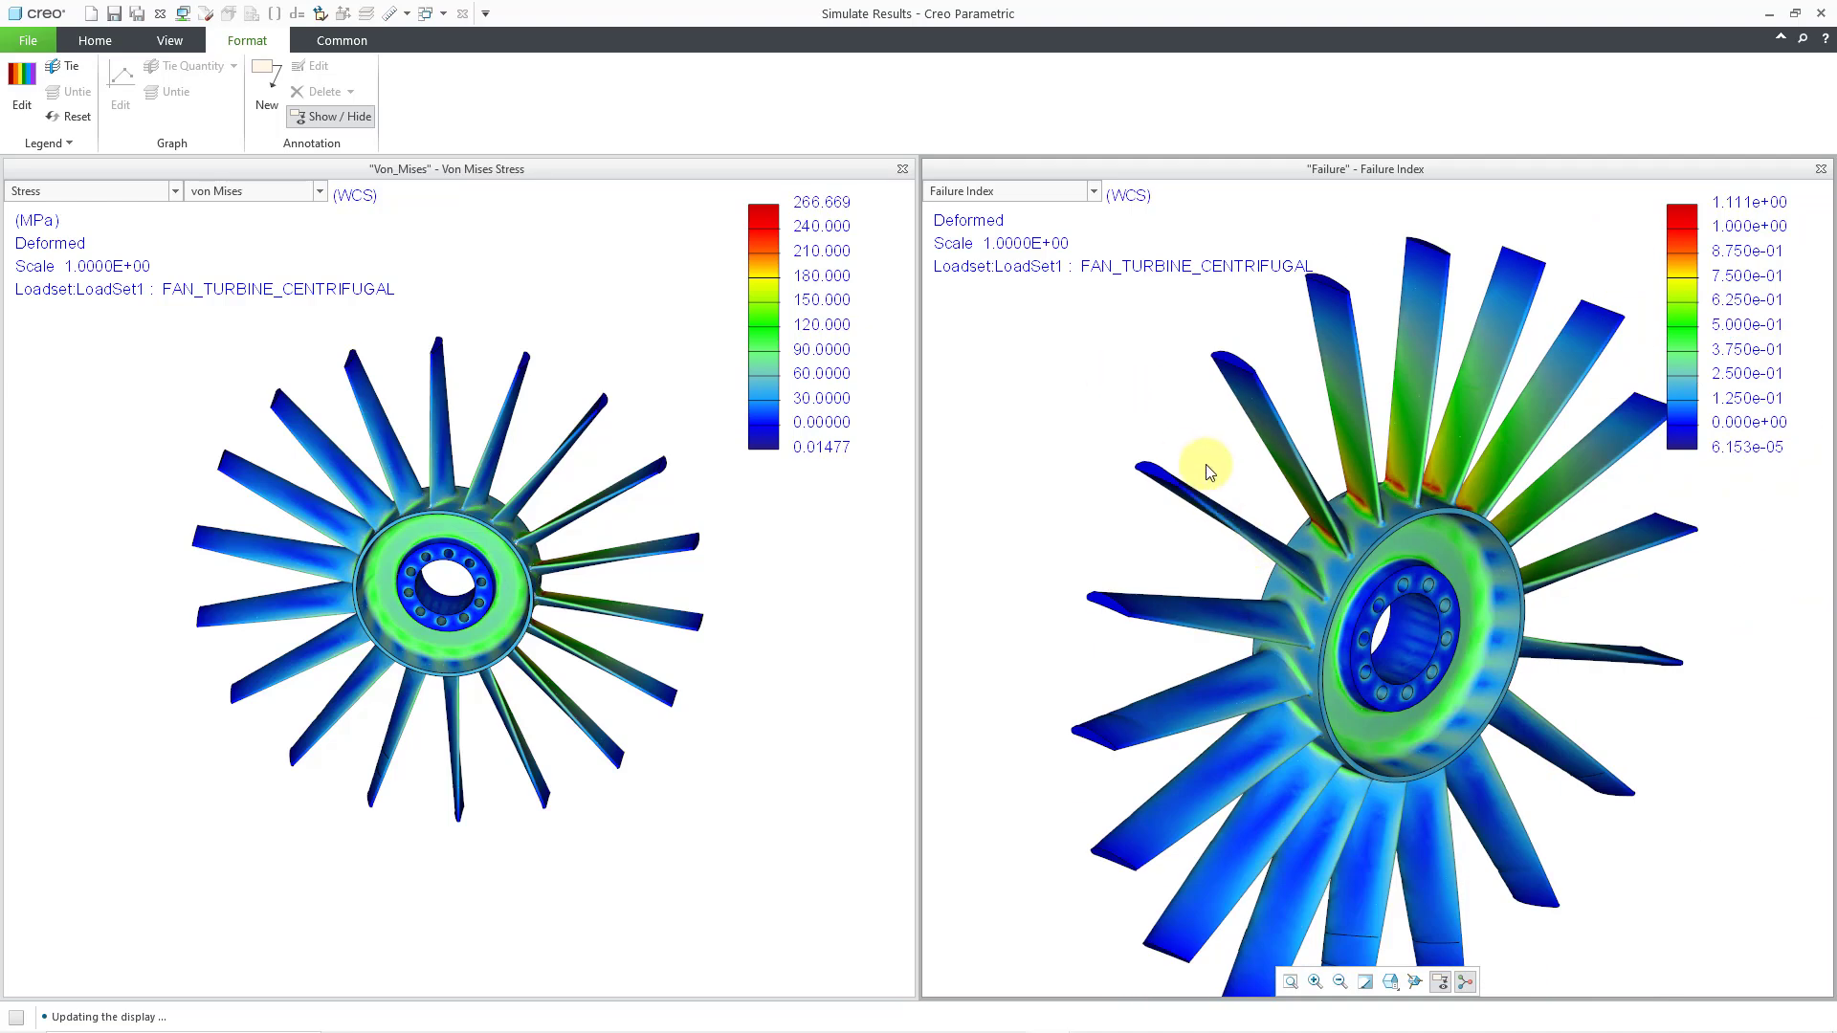
middle_click_drag(1209, 463, 1173, 472)
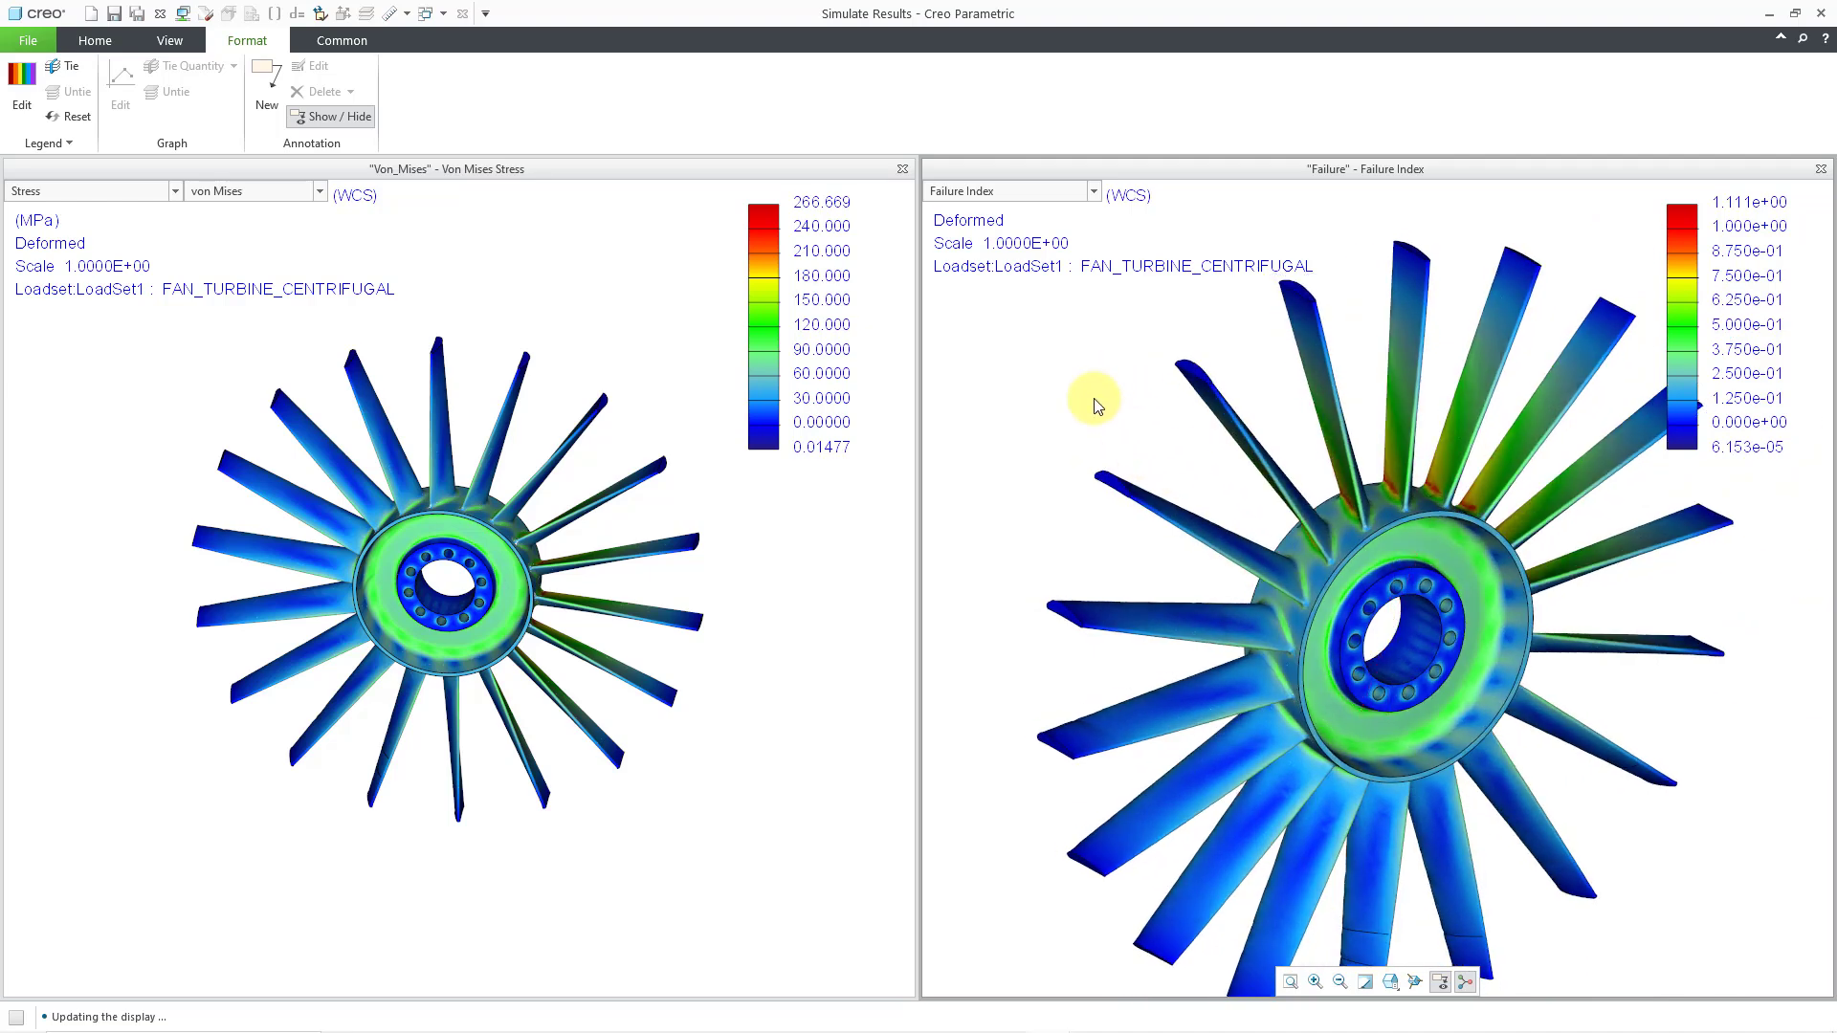